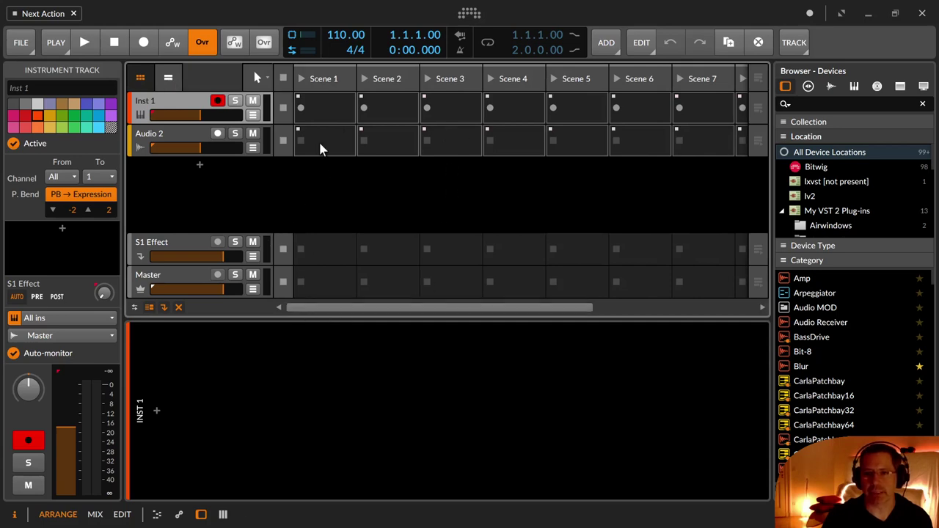
Step: Create an empty clip in the Inst 1 track's Scene 1 slot and delete the Audio 2 track
click(321, 110)
double_click(320, 111)
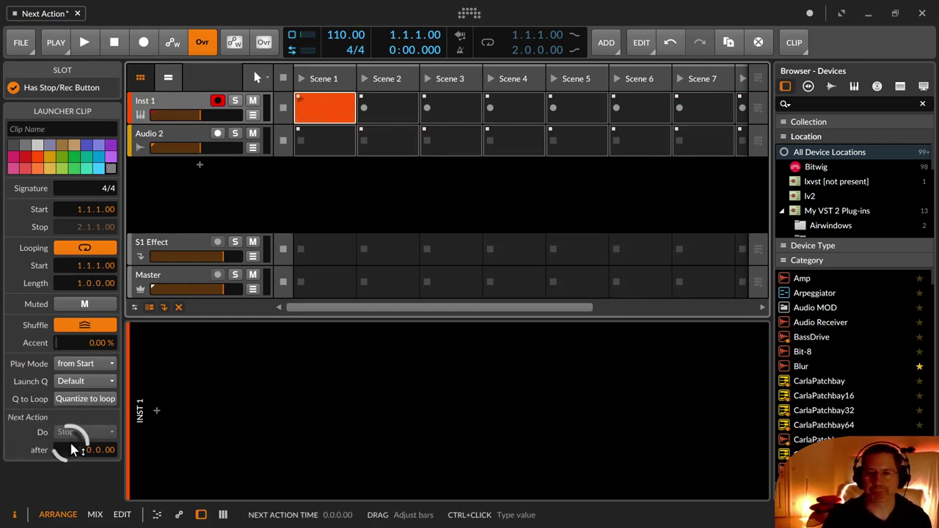
click(181, 134)
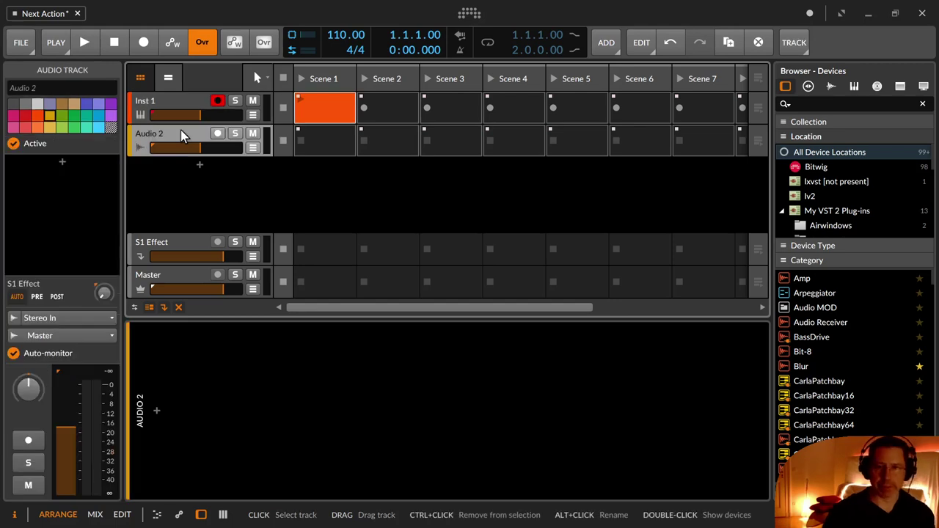
key(Delete)
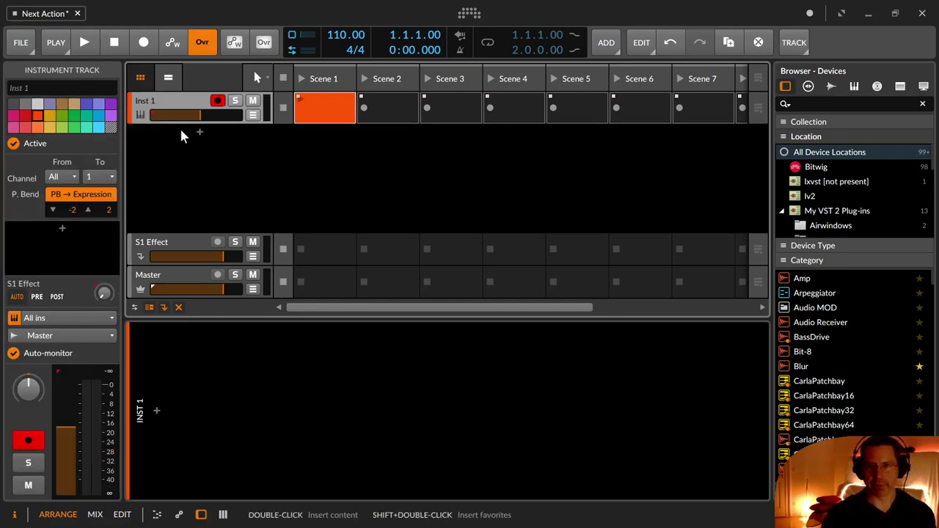
Step: Insert the E-Kick instrument on the Inst 1 track and shorten its GEN Decay
click(157, 411)
text(ki)
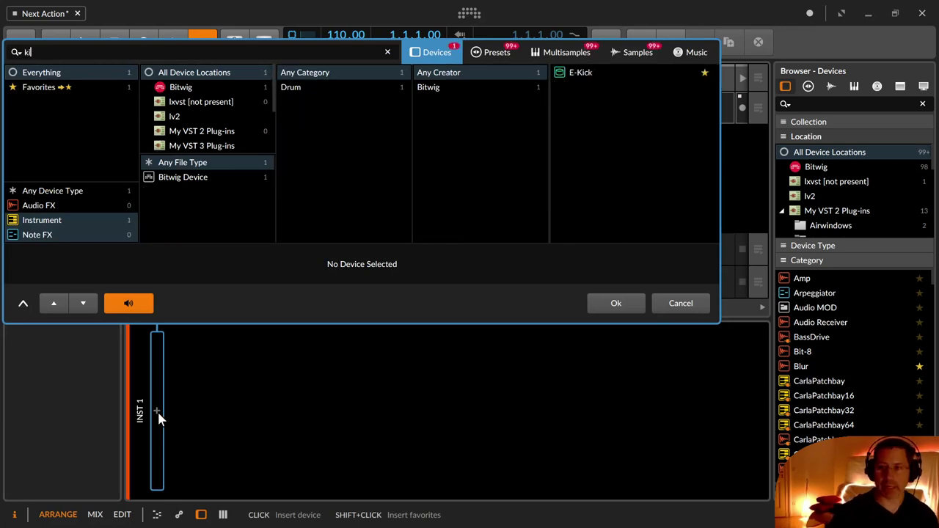
key(Down)
key(Return)
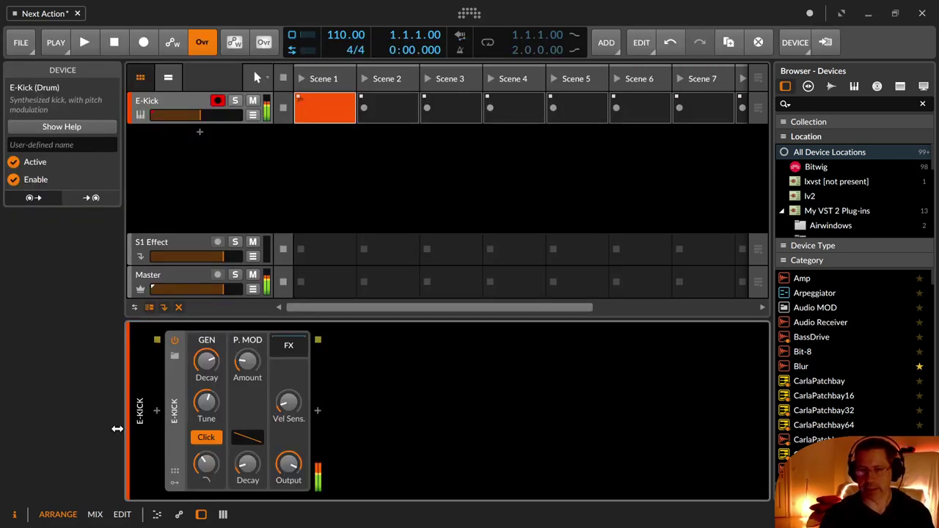
drag(210, 359, 211, 396)
drag(212, 359, 209, 370)
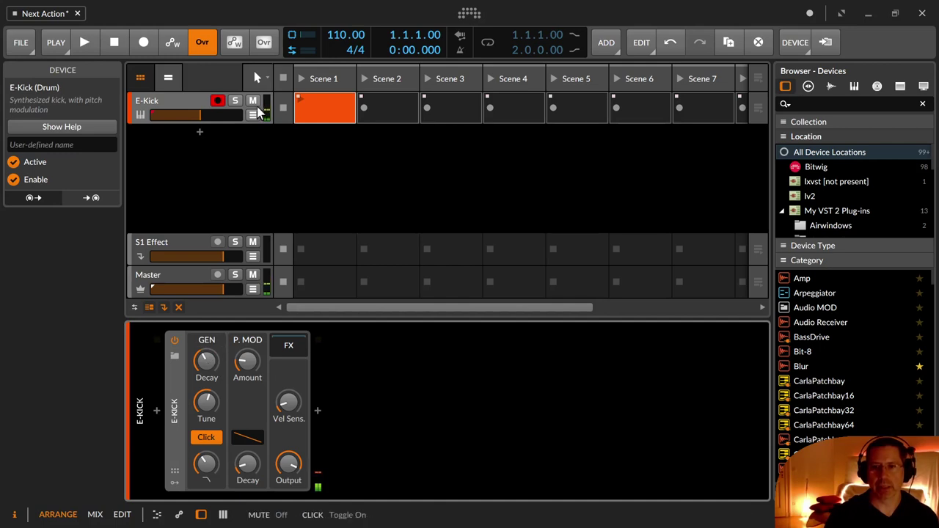
Step: Draw four sixteenth-length E2 notes in the E-Kick Scene 1 clip, one on each beat from 1.1 to 1.4
click(308, 115)
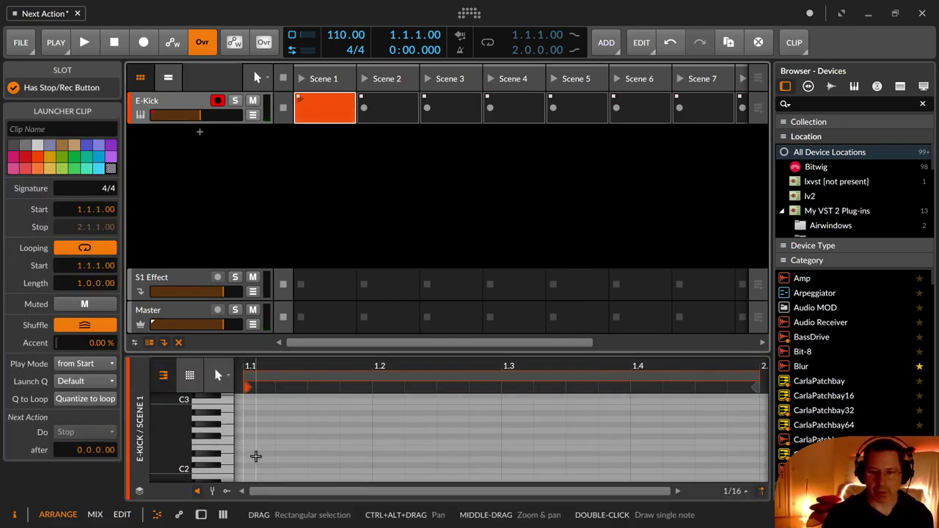
scroll(256, 448, up, 3)
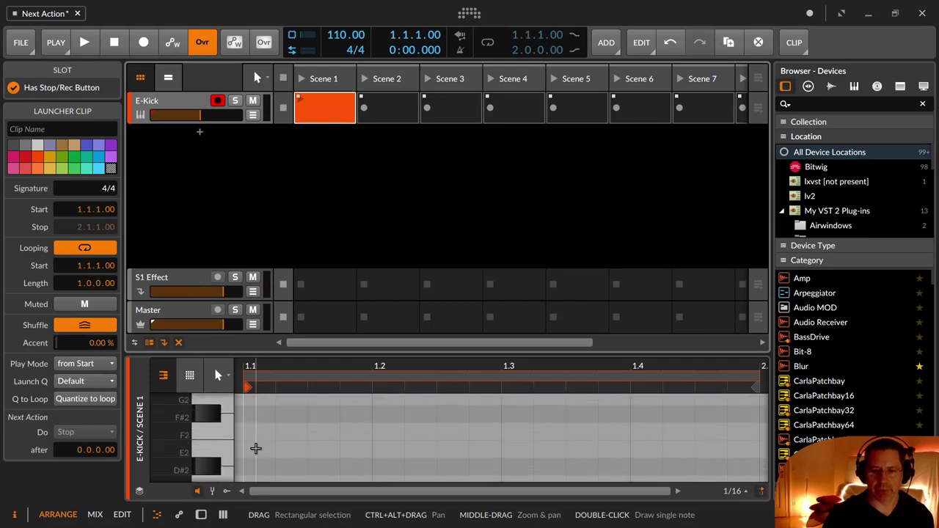
key(3)
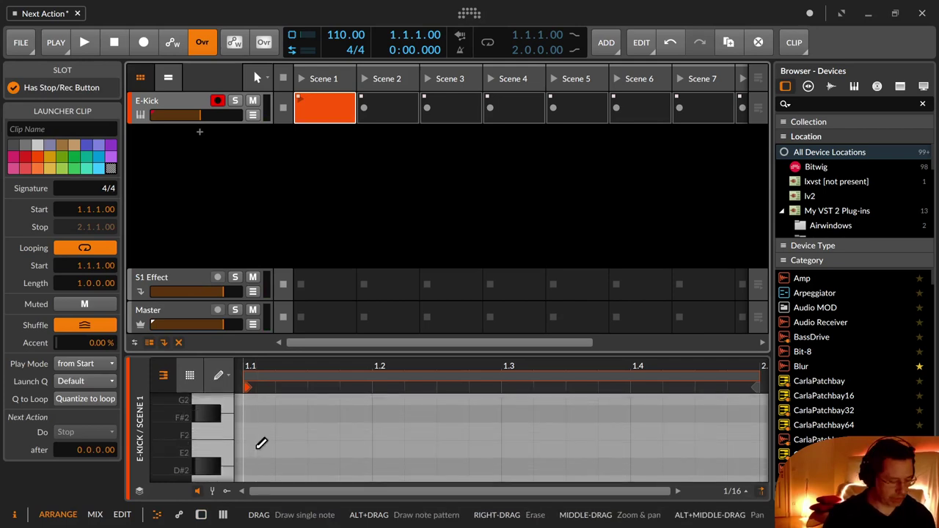
click(257, 449)
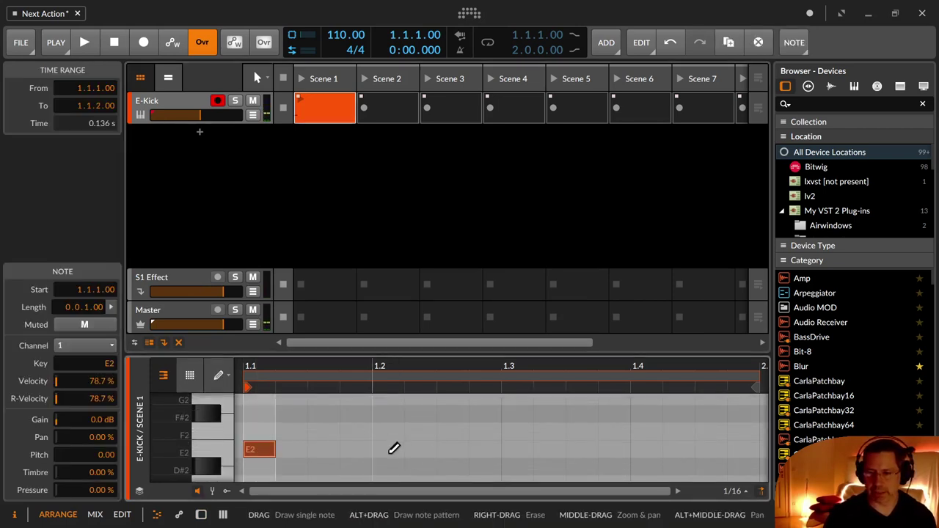
click(389, 449)
click(502, 448)
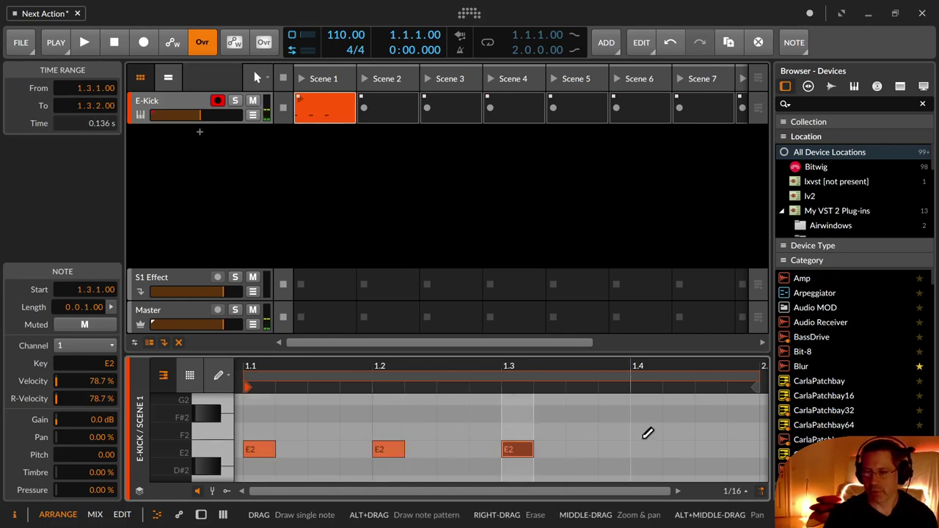
click(637, 447)
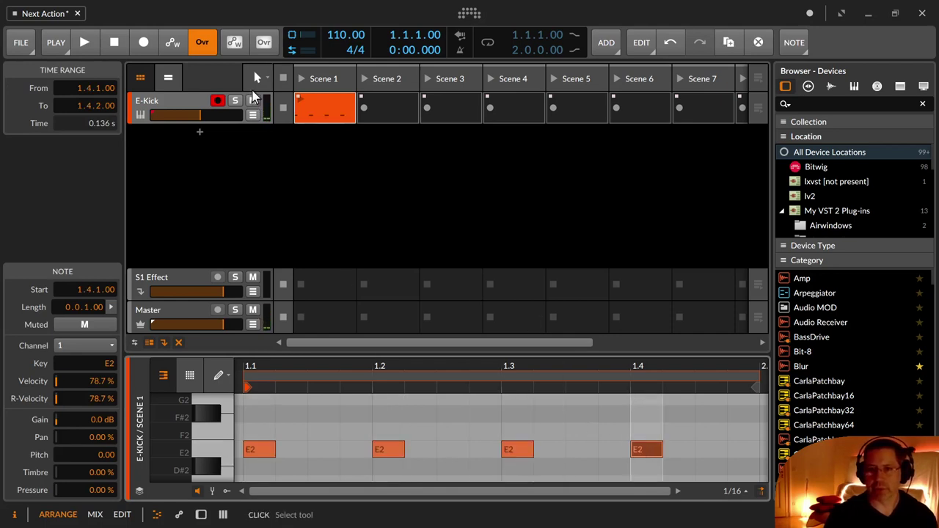
Step: Enable the transport loop and briefly audition the kick clip in Scene 1
click(488, 42)
click(302, 102)
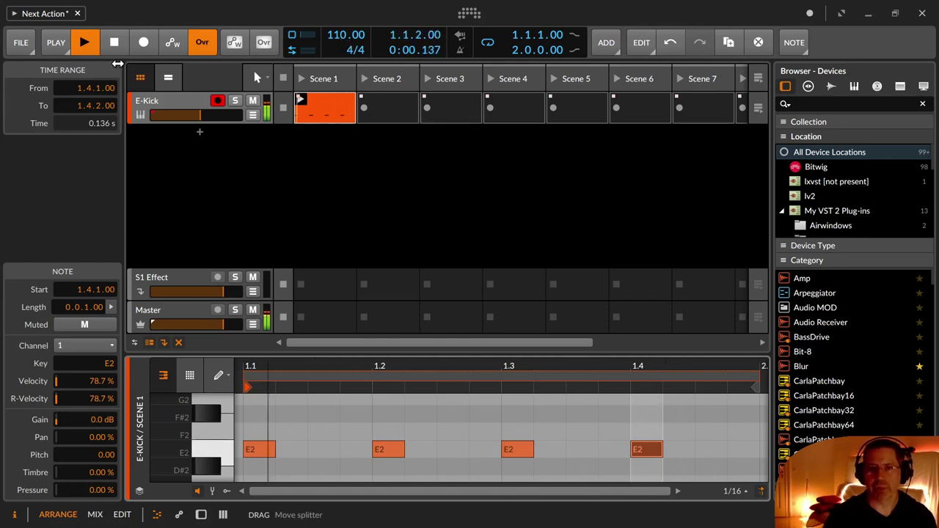
click(119, 43)
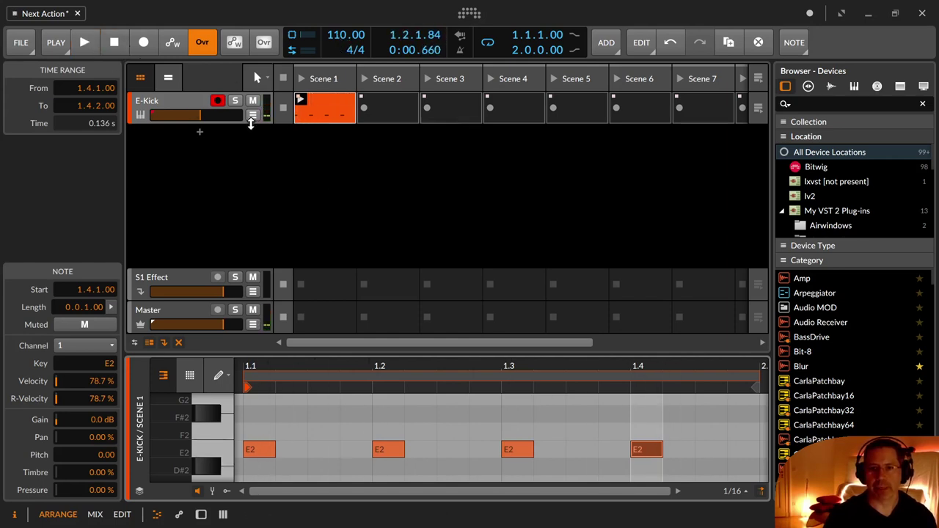
Step: Recolour the E-Kick track blue and duplicate it with its clip
click(176, 103)
click(83, 104)
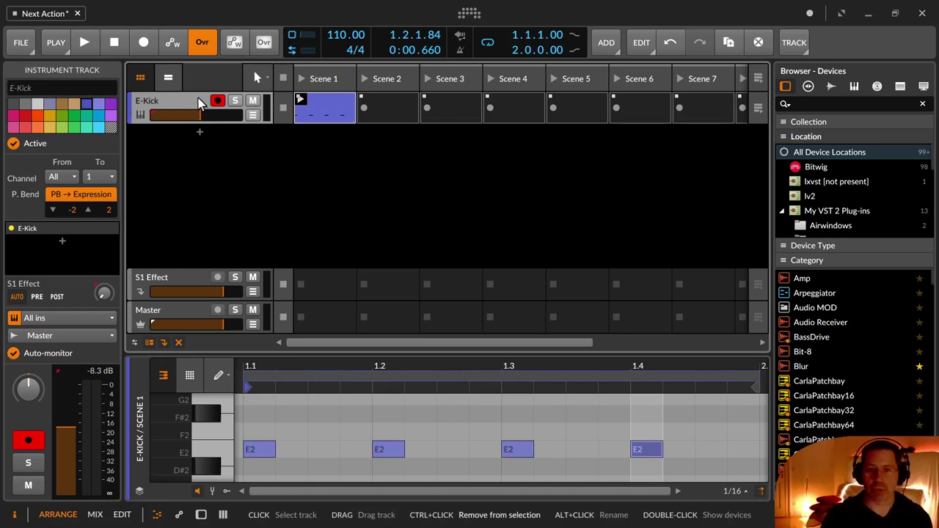
key(ctrl+d)
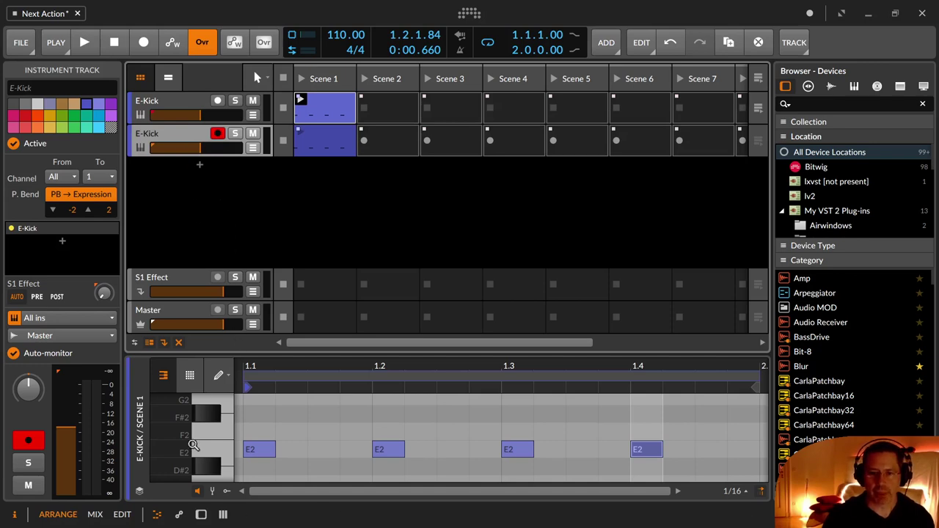
Step: Replace the duplicated track's E-Kick device with E-Clap and briefly audition its Scene 1 clip
click(201, 515)
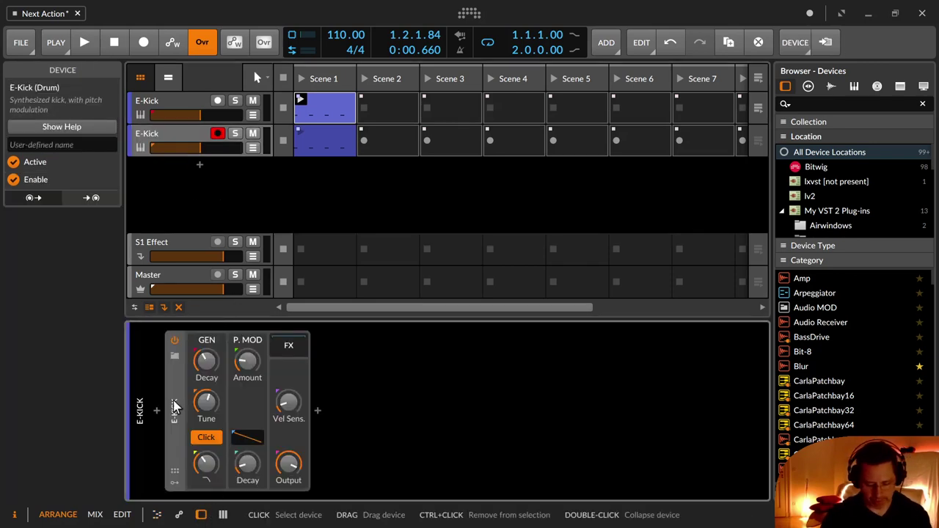
key(Delete)
click(156, 414)
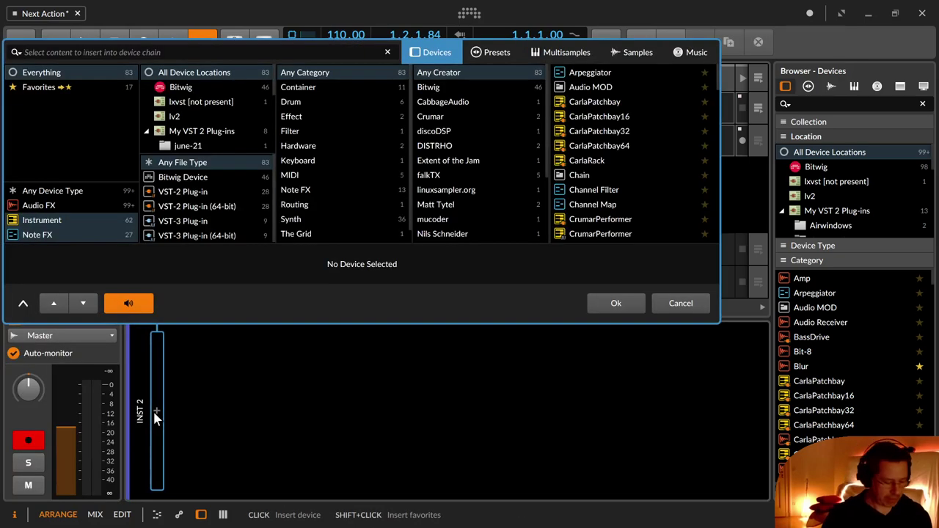
text(cl)
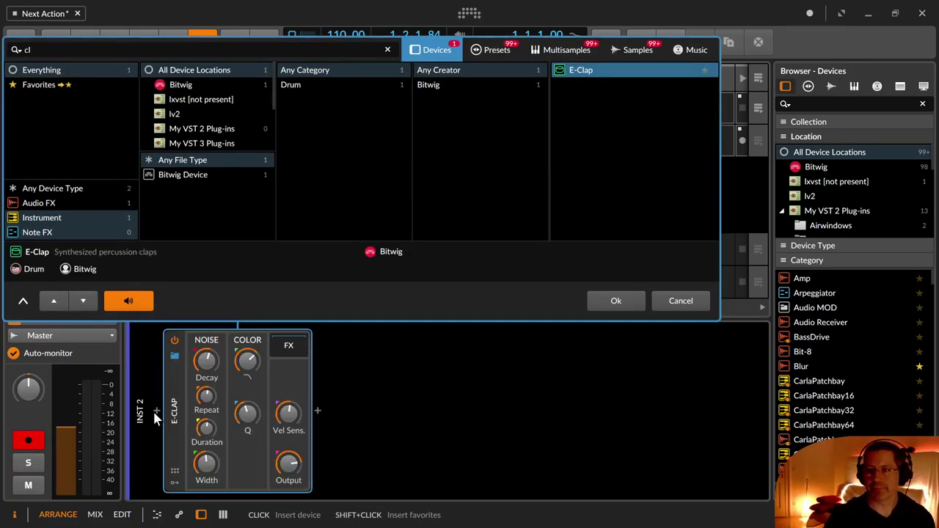
key(Return)
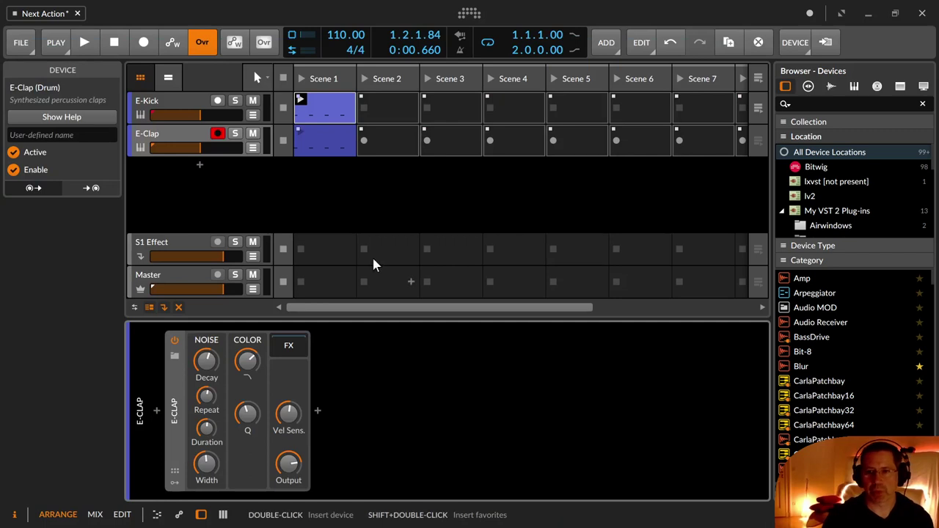
click(302, 135)
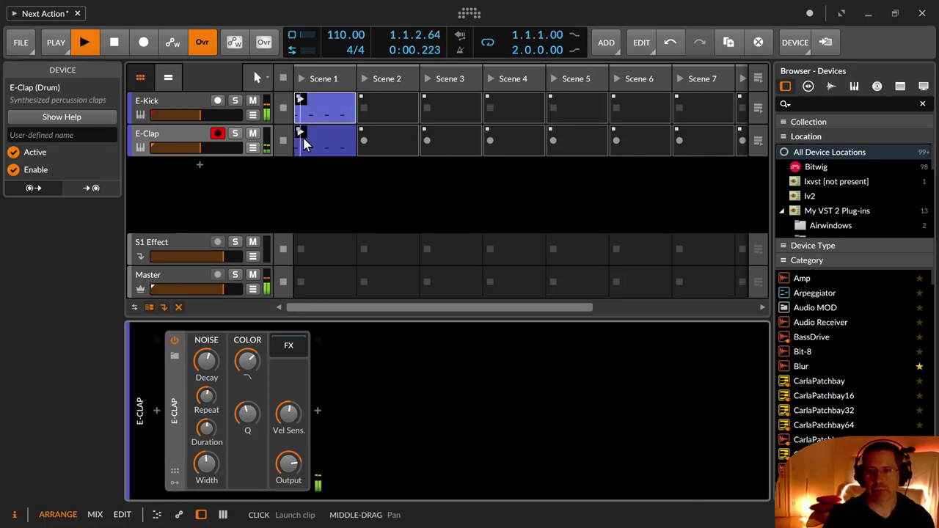
key(space)
Step: Delete the E-Clap clip's notes on beats 1.1 and 1.3 and play the kick and clap together
click(318, 136)
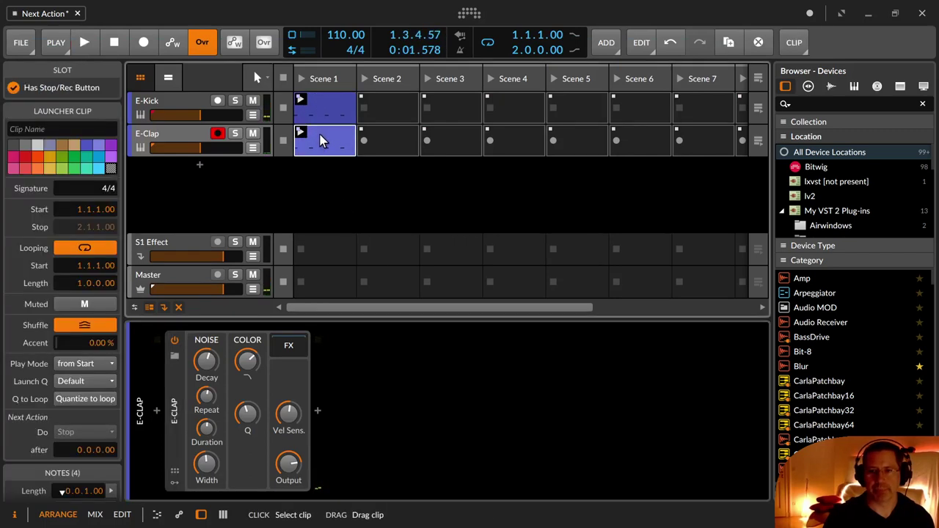
double_click(318, 135)
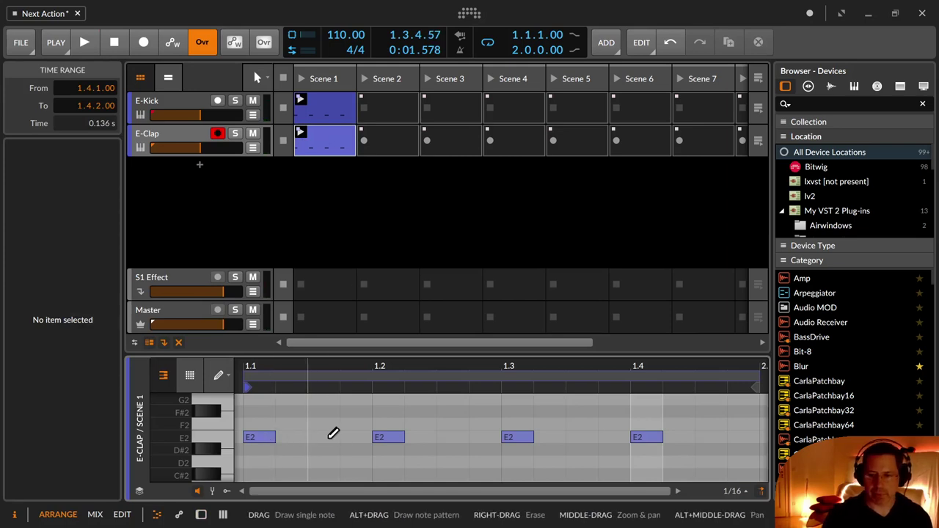
double_click(266, 436)
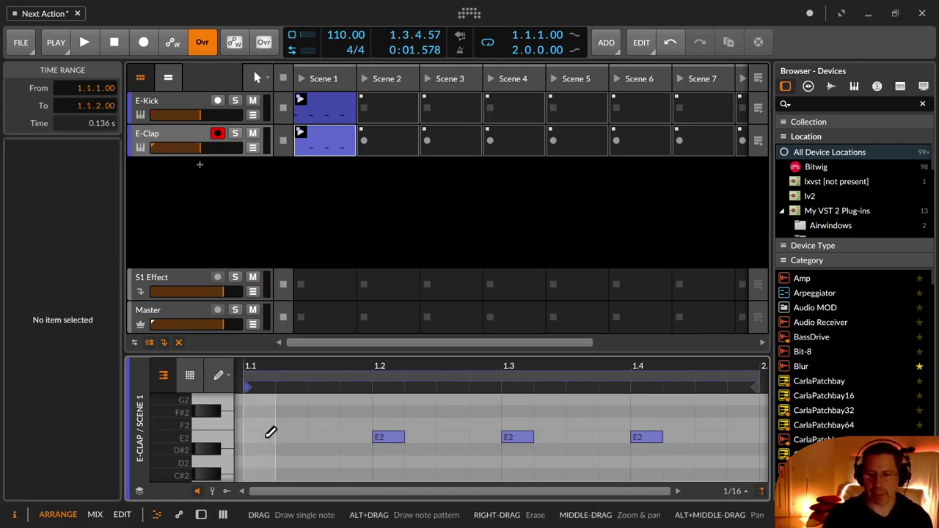
double_click(529, 438)
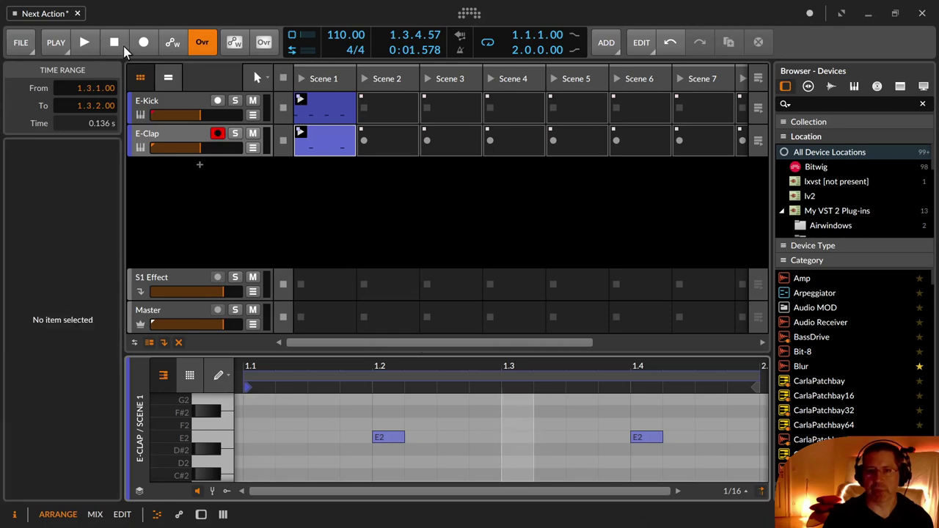
click(94, 45)
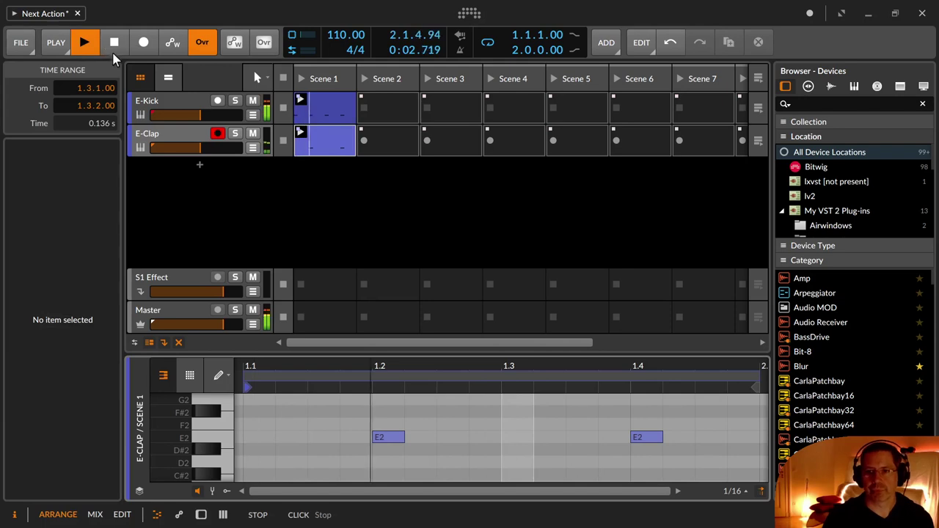
click(114, 51)
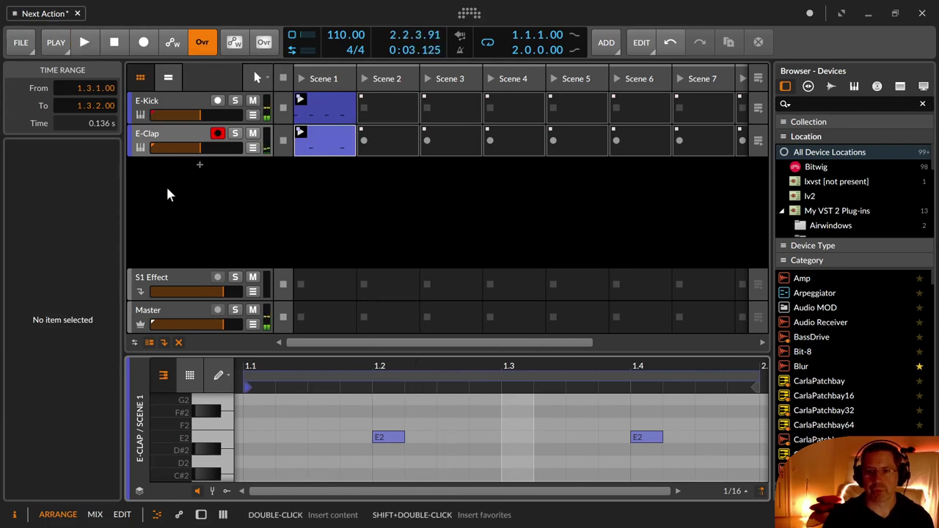
Step: Duplicate the E-Clap track together with its Scene 1 clip
click(187, 134)
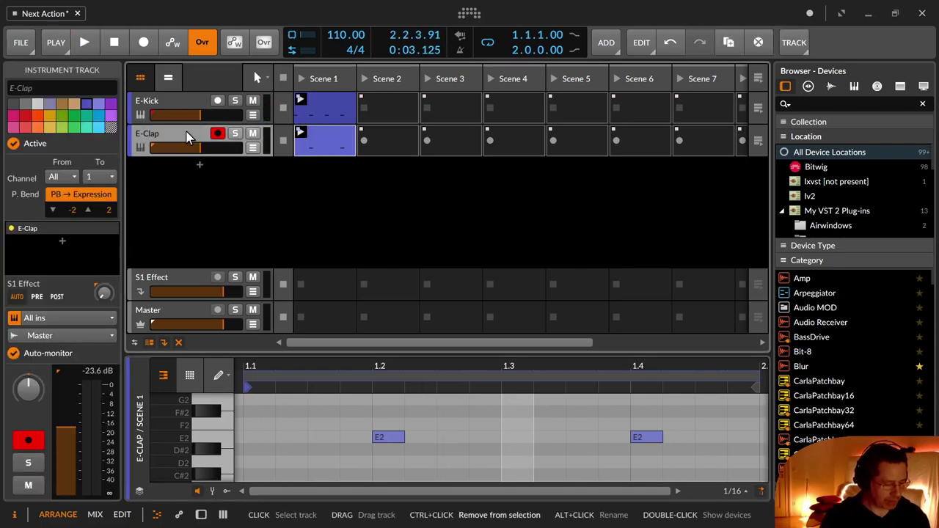
right_click(187, 138)
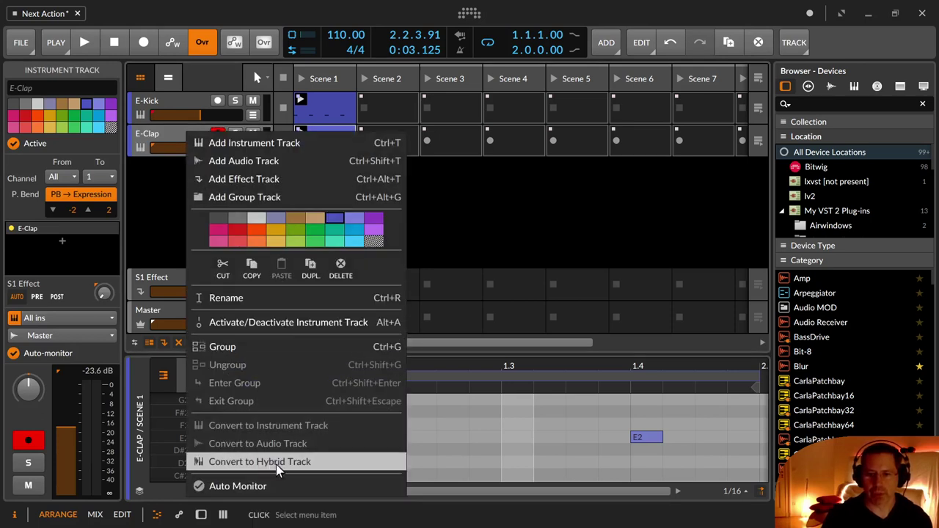
click(154, 200)
right_click(192, 143)
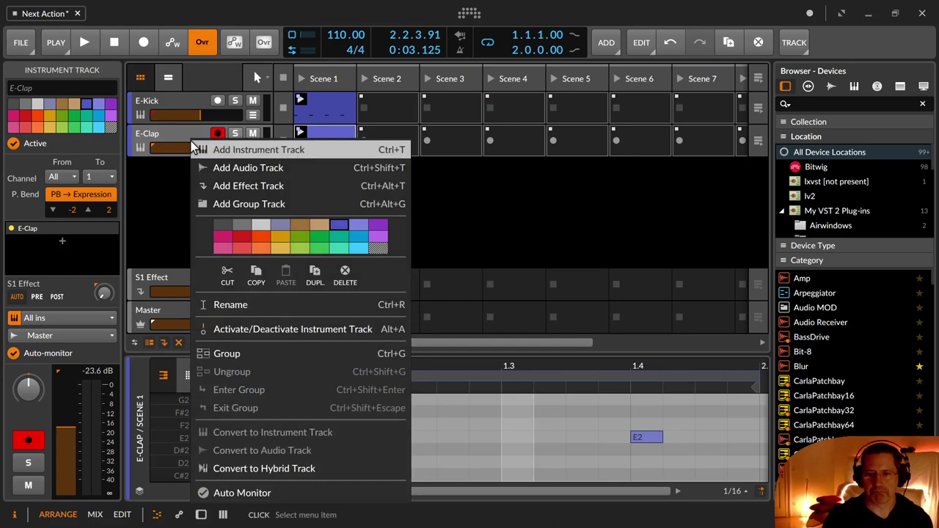
click(310, 279)
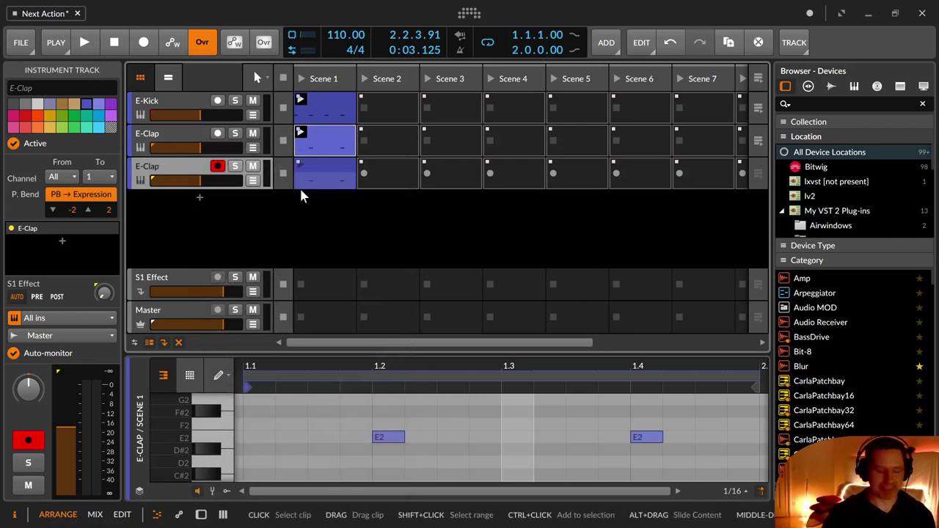
Step: Replace the E-Clap device on the third track with the E-Hat drum device
key(d)
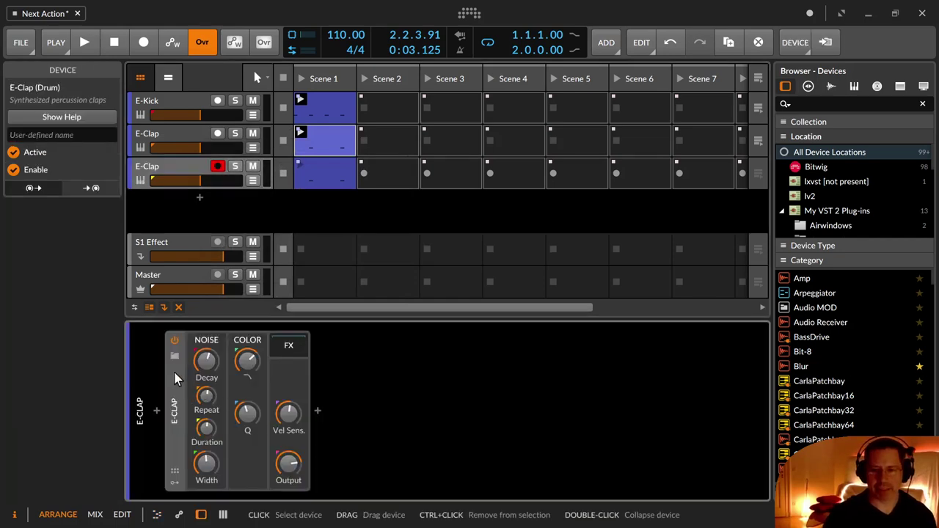
key(Delete)
double_click(155, 414)
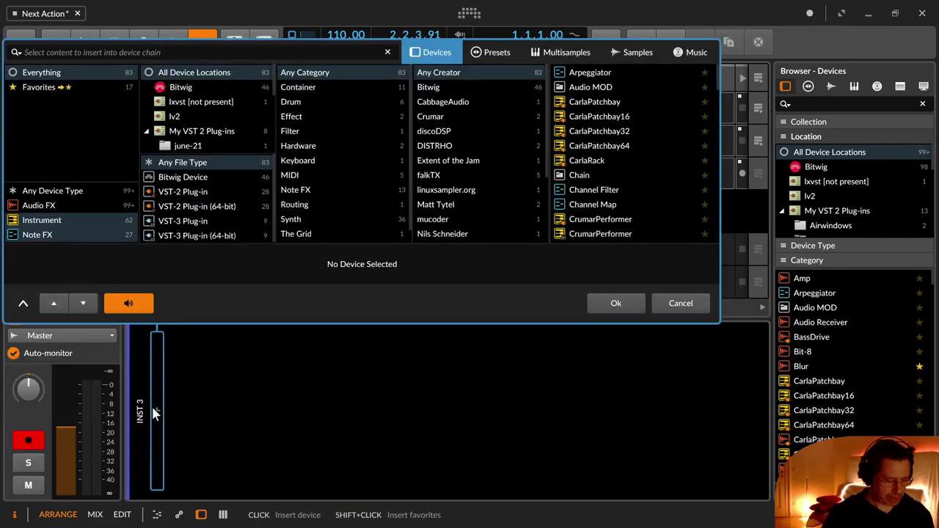
text(high)
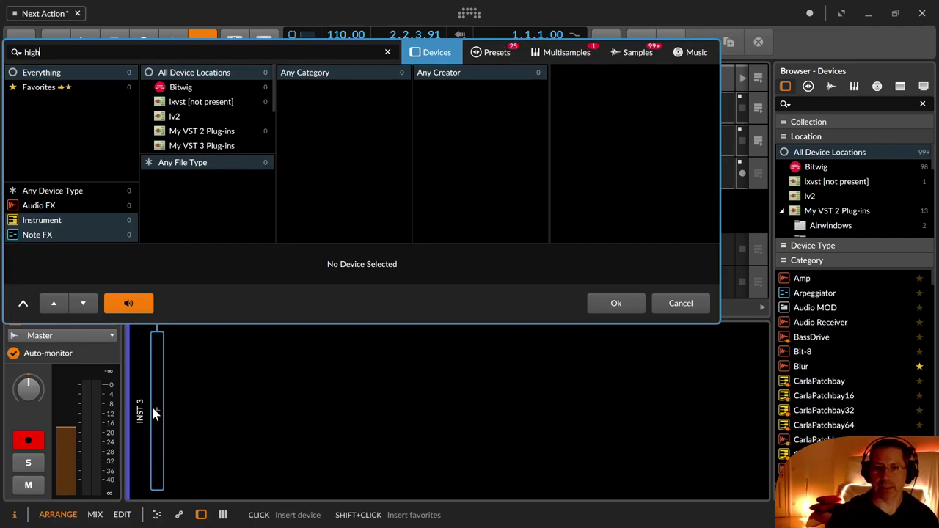
text(at)
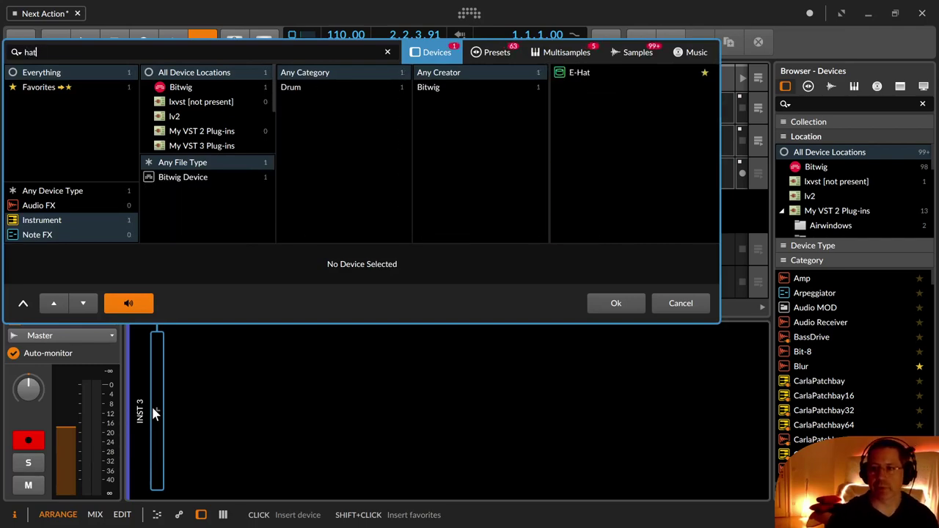
key(Down)
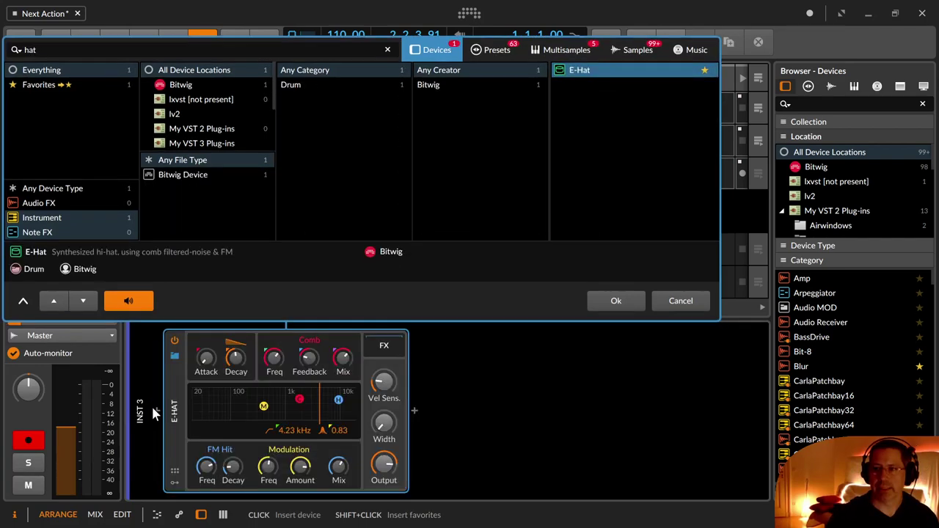
key(Return)
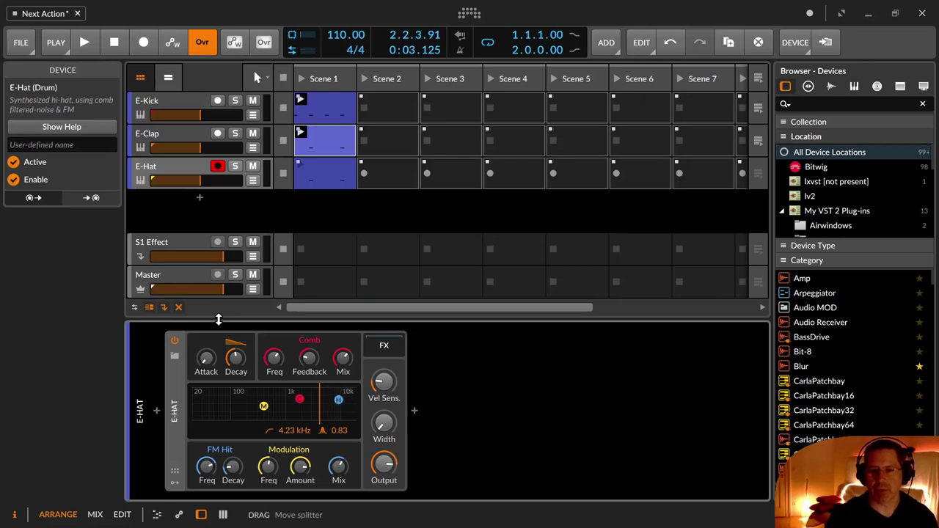
Step: Open the E-Hat track's Scene 1 clip for note editing and add E2 sixteenth notes on beats 1.1 and 1.3
click(326, 173)
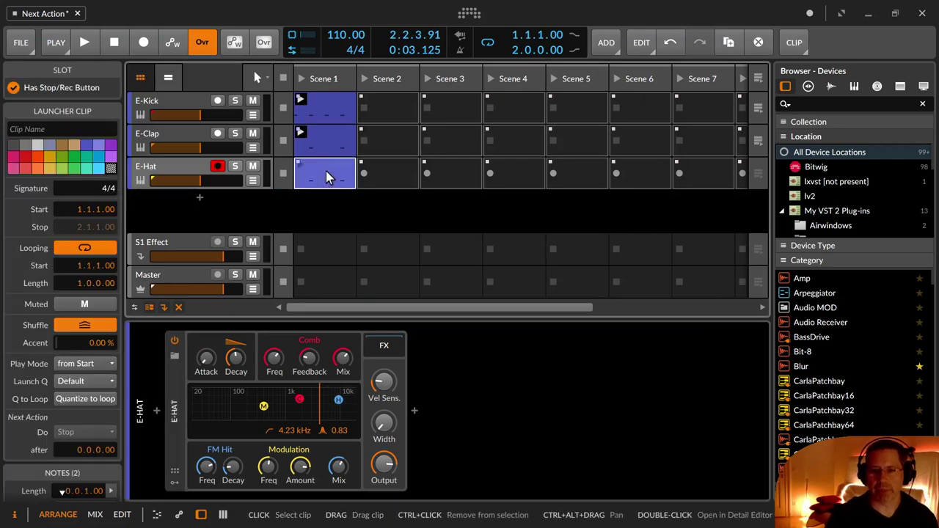
click(156, 516)
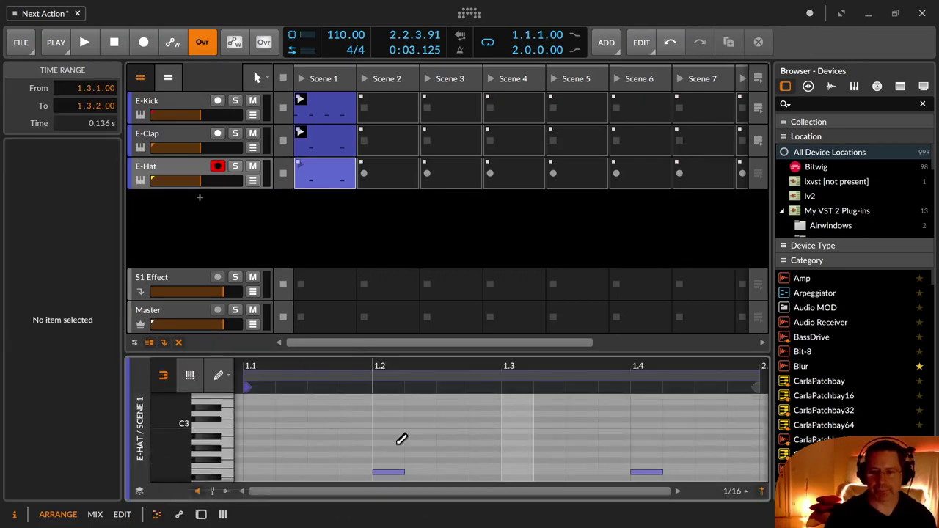
scroll(295, 465, down, 3)
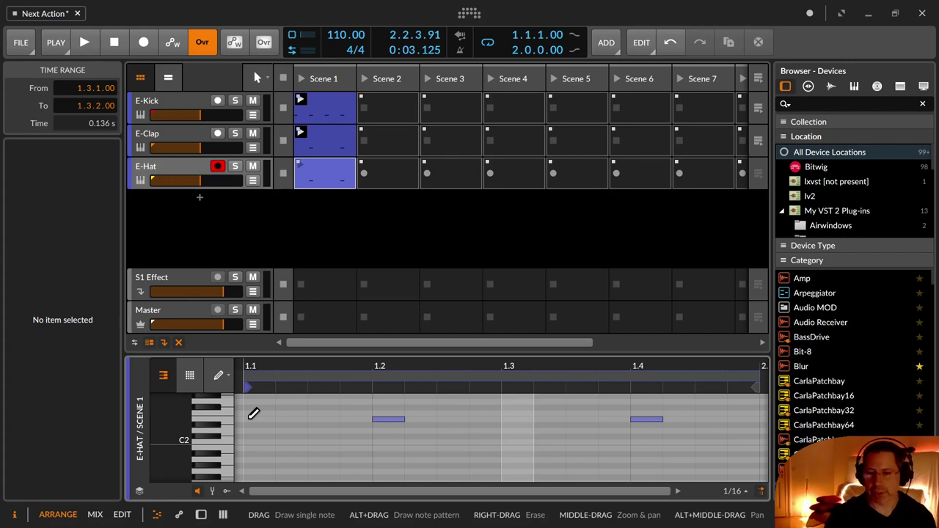
scroll(254, 414, up, 2)
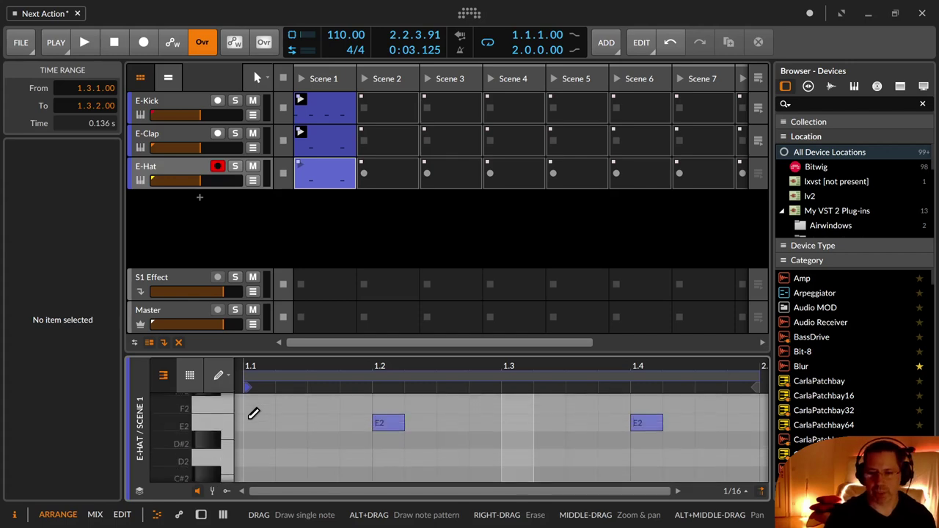
click(251, 419)
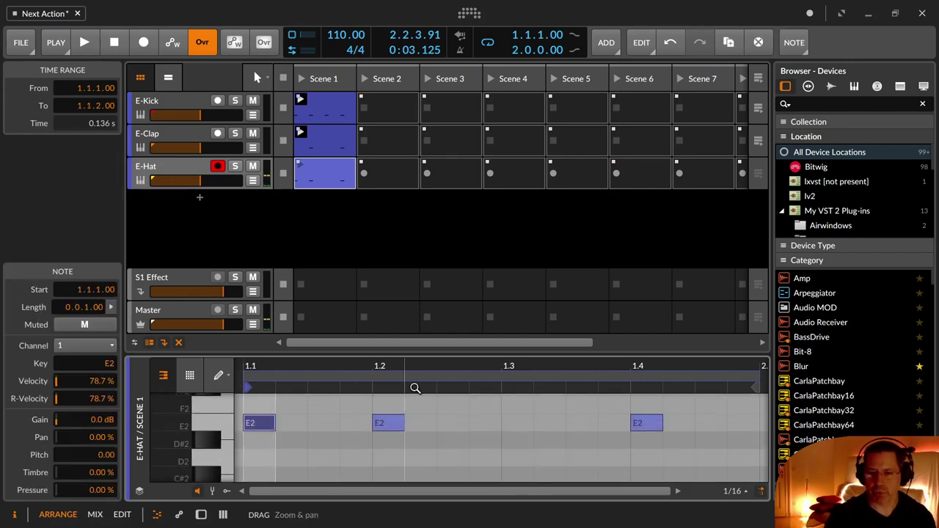
click(518, 420)
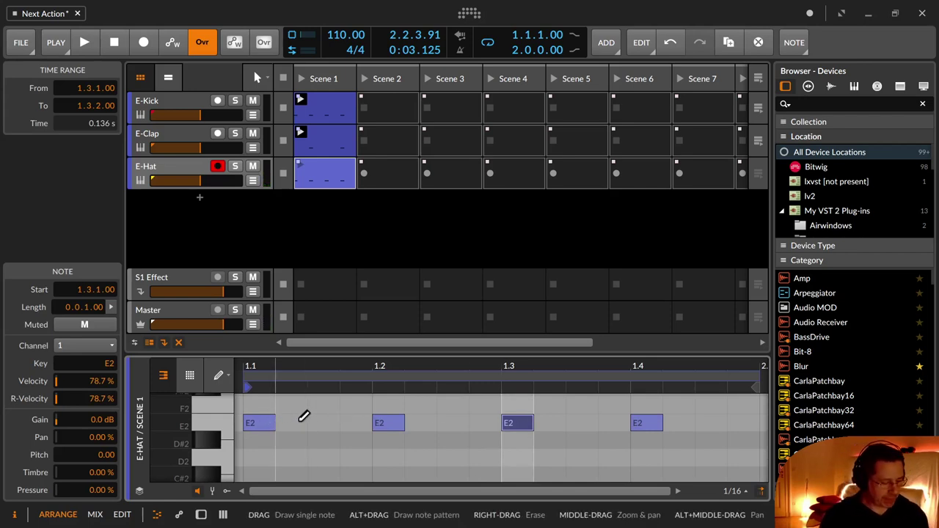
Step: Shift all four E-Hat notes two sixteenths later so the first starts at 1.1.3.00, and briefly play Scene 1
key(1)
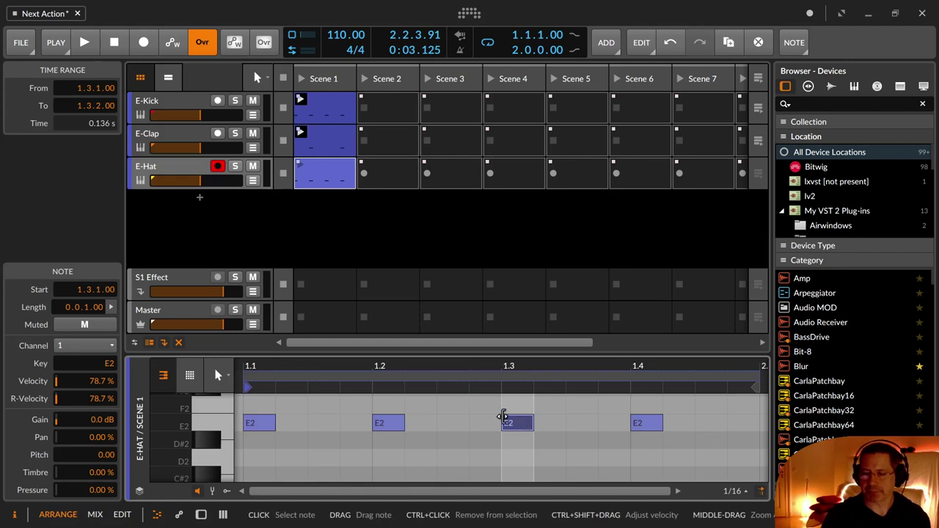
key(3)
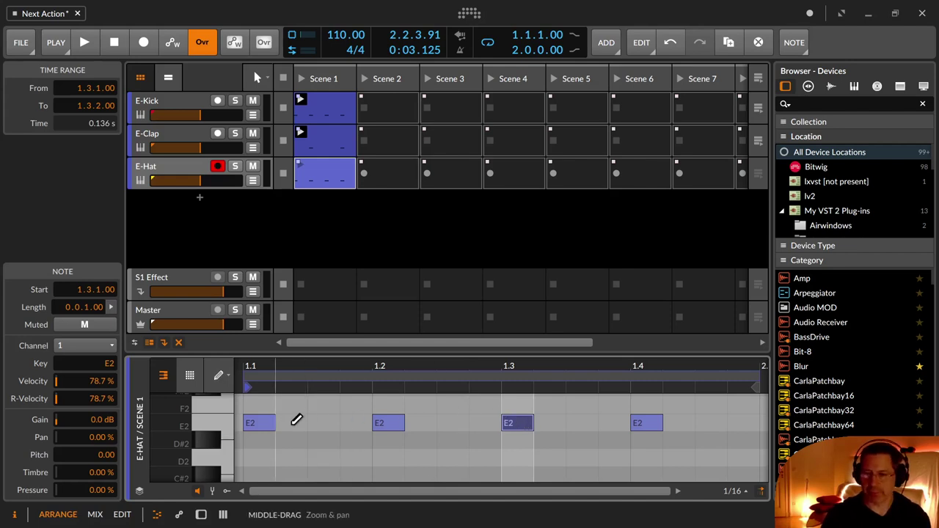
key(1)
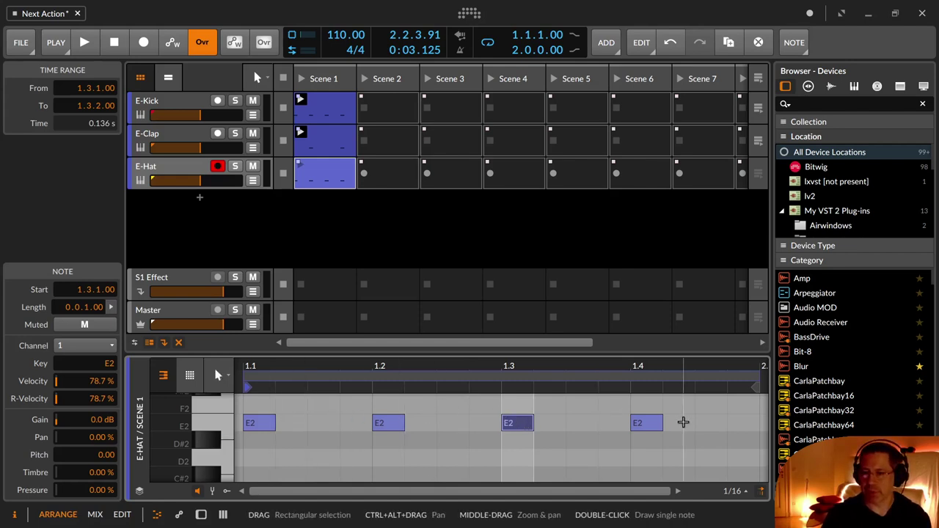
mouse_move(682, 421)
mouse_down()
mouse_move(397, 436)
mouse_move(213, 419)
mouse_move(220, 425)
mouse_up()
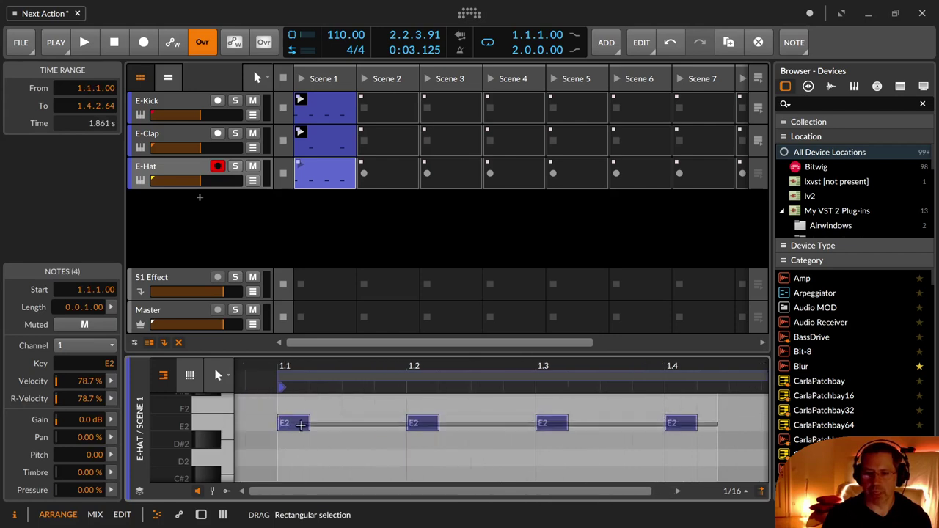
drag(317, 426, 380, 426)
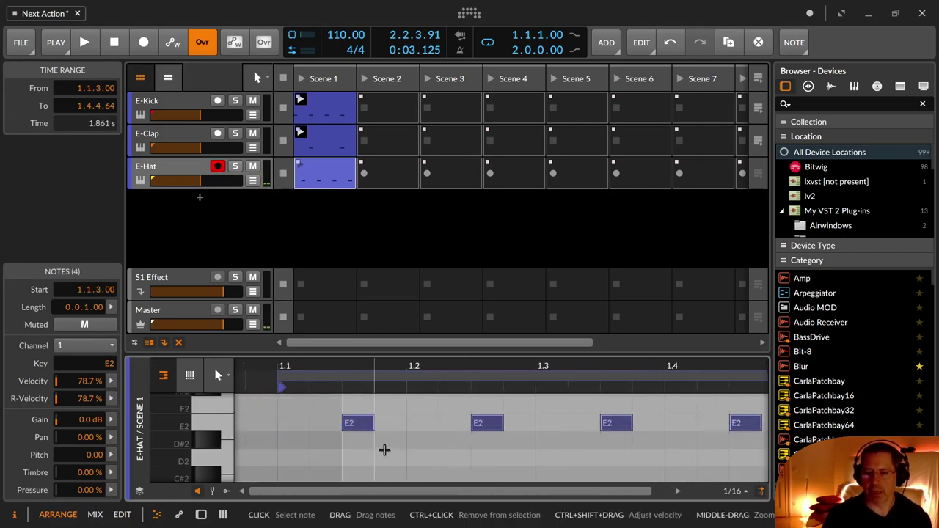
click(303, 80)
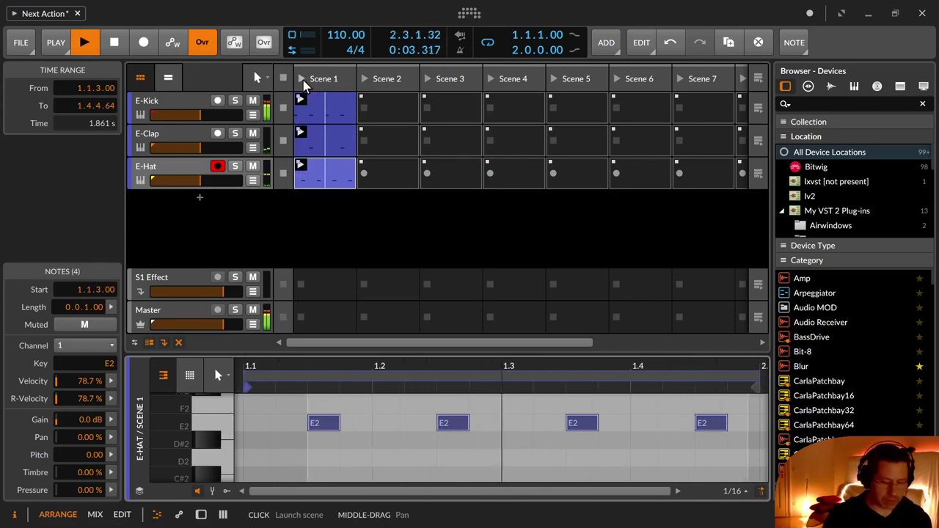
key(space)
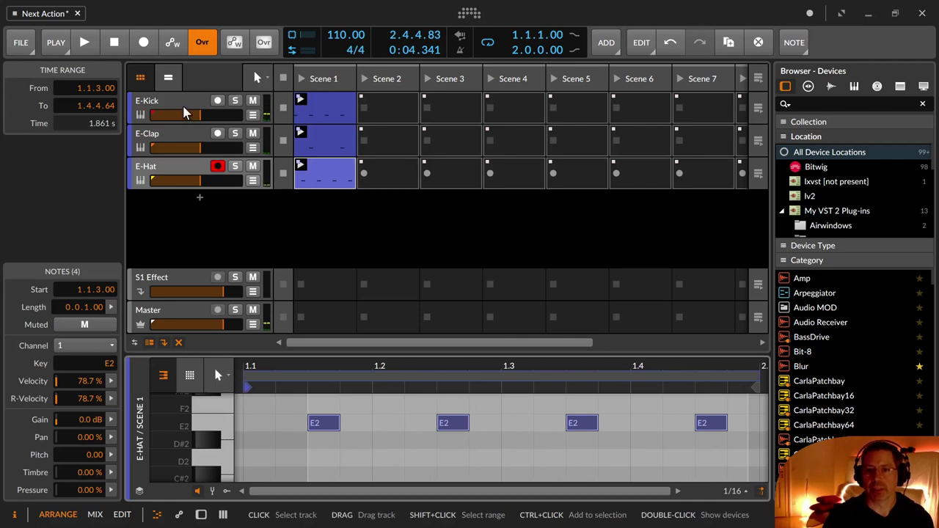
Step: Group the E-Kick, E-Clap and E-Hat tracks into one group track
click(196, 174)
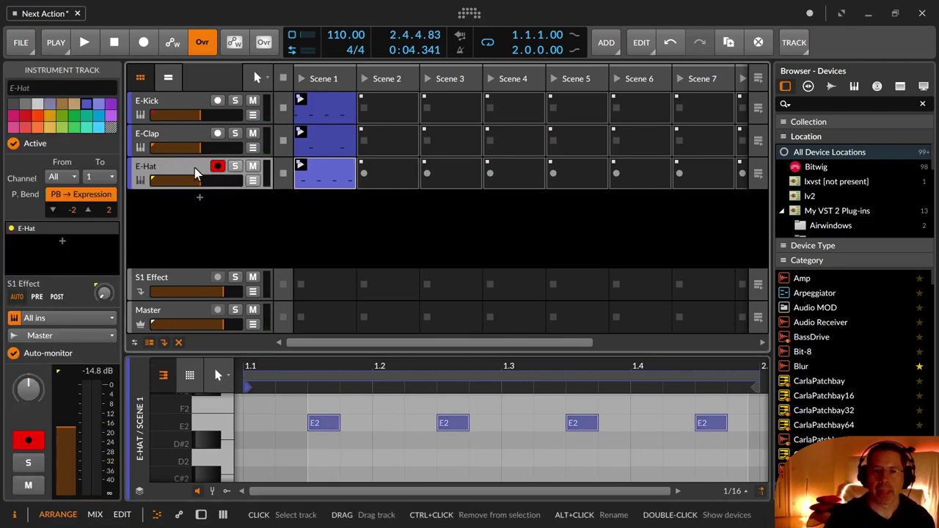
shift+click(183, 103)
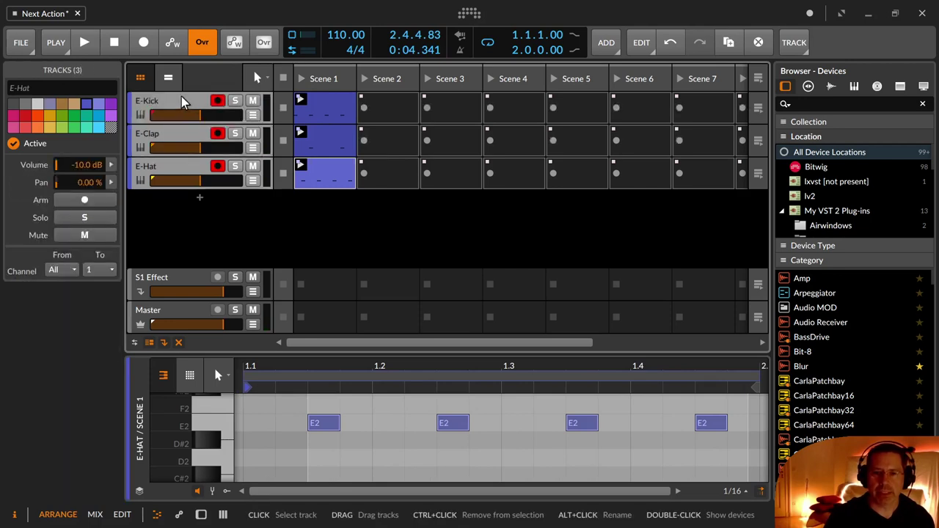
click(185, 166)
shift+click(179, 107)
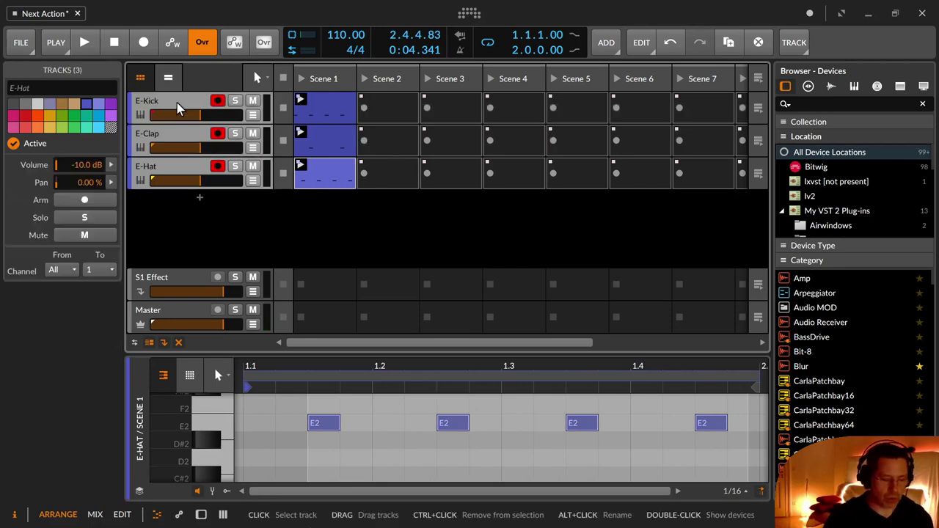
right_click(176, 104)
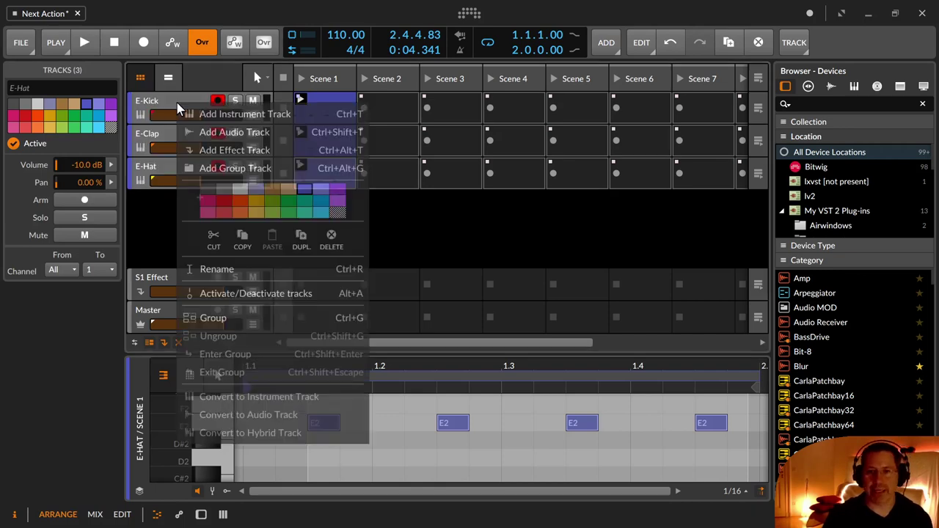
click(220, 318)
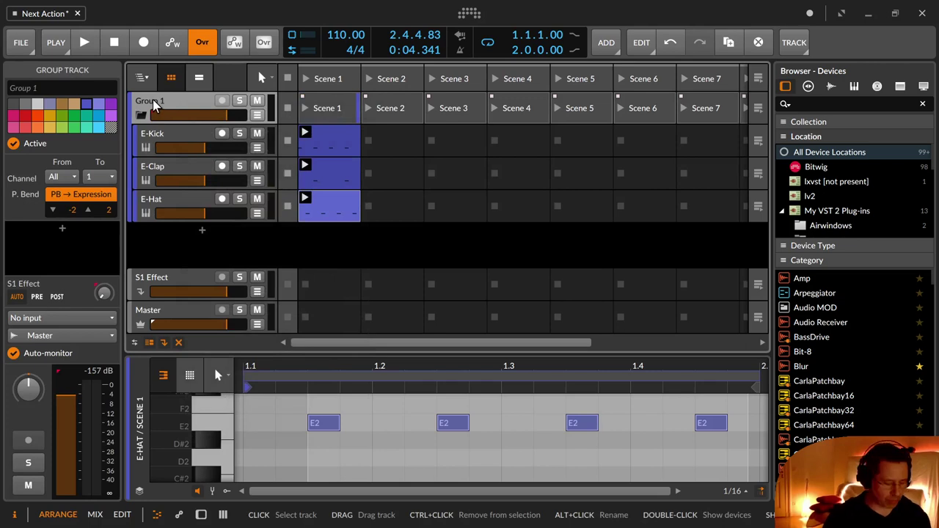
Step: Rename the group track Drums and collapse it to hide its member tracks
double_click(152, 100)
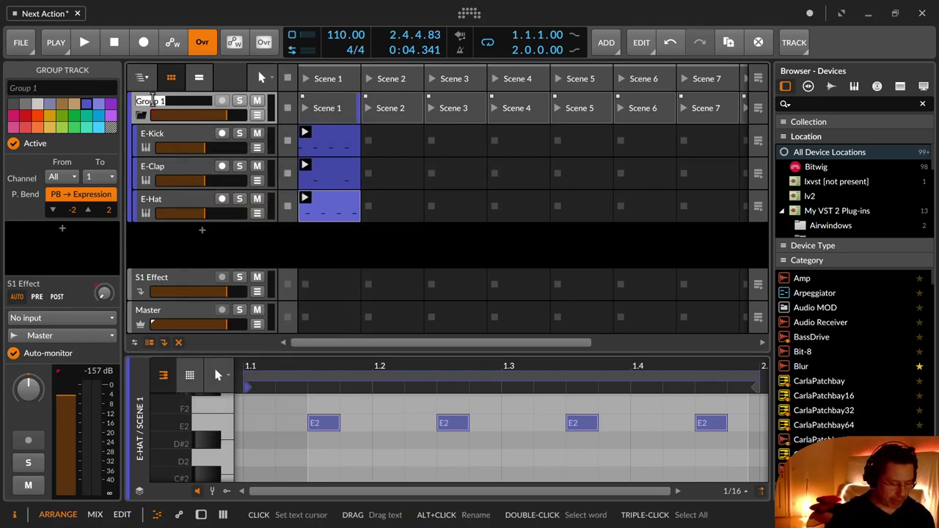
text(Drums)
key(Return)
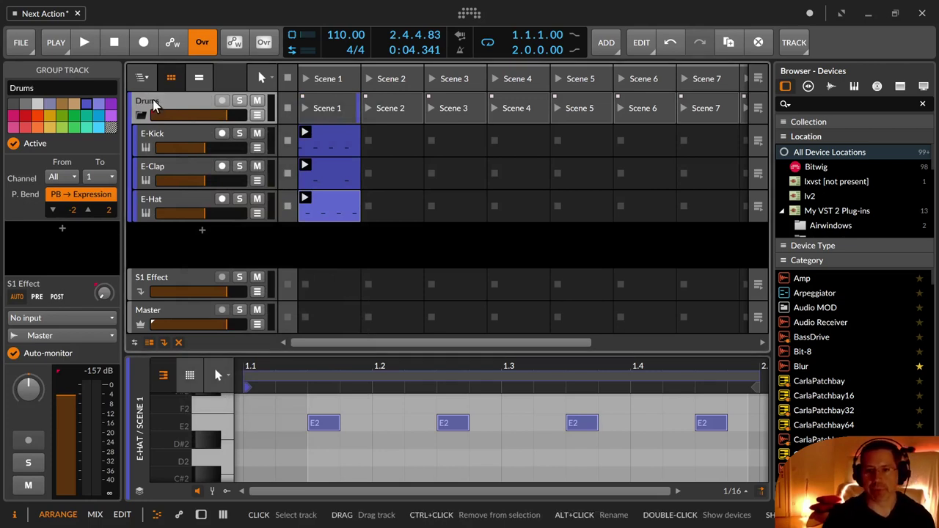
click(140, 115)
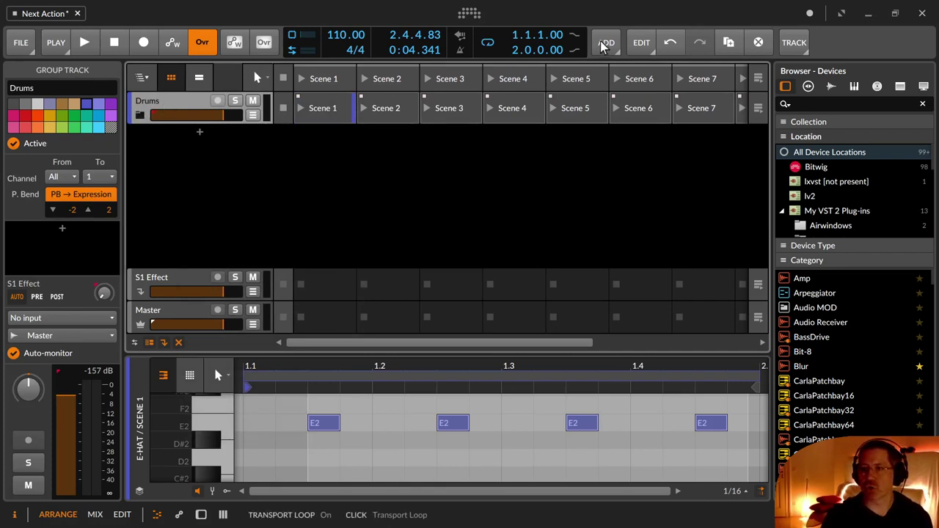
Step: Add an orange instrument track and place it above the Drums group
click(792, 46)
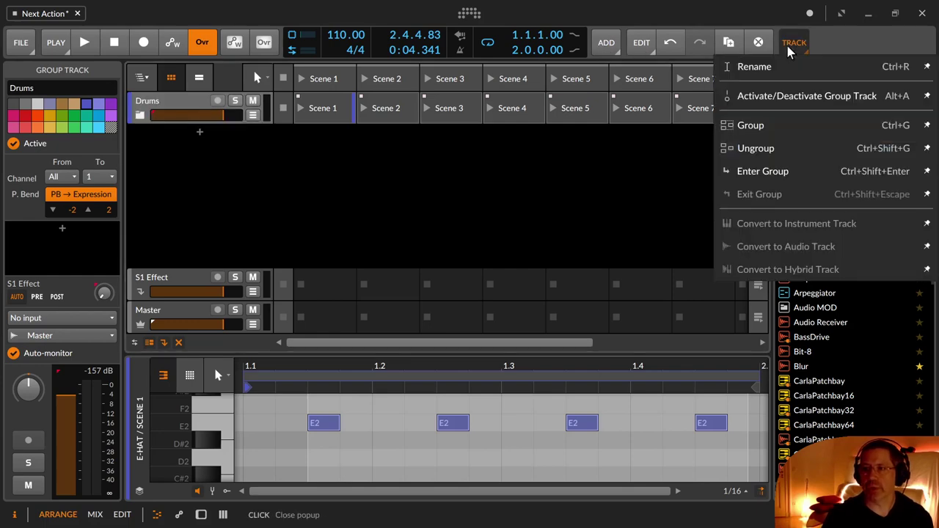
click(606, 43)
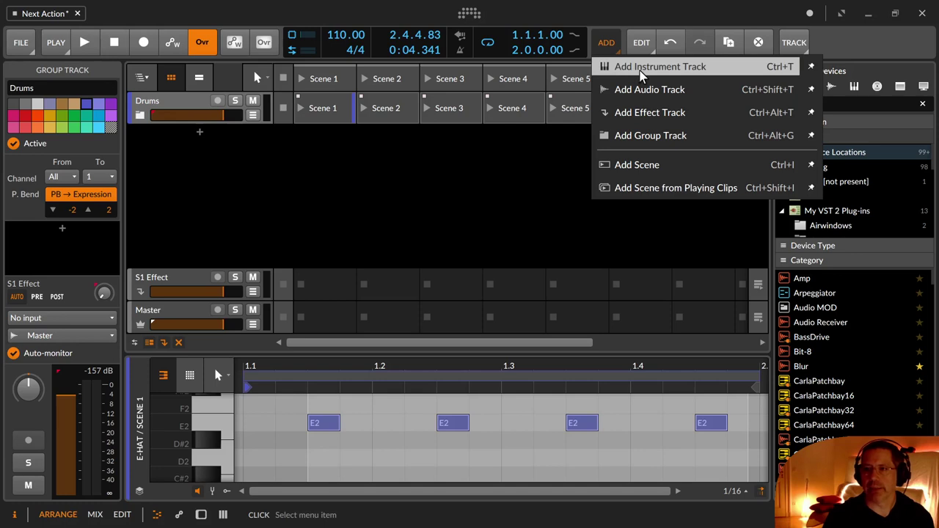
click(782, 68)
drag(183, 140, 180, 98)
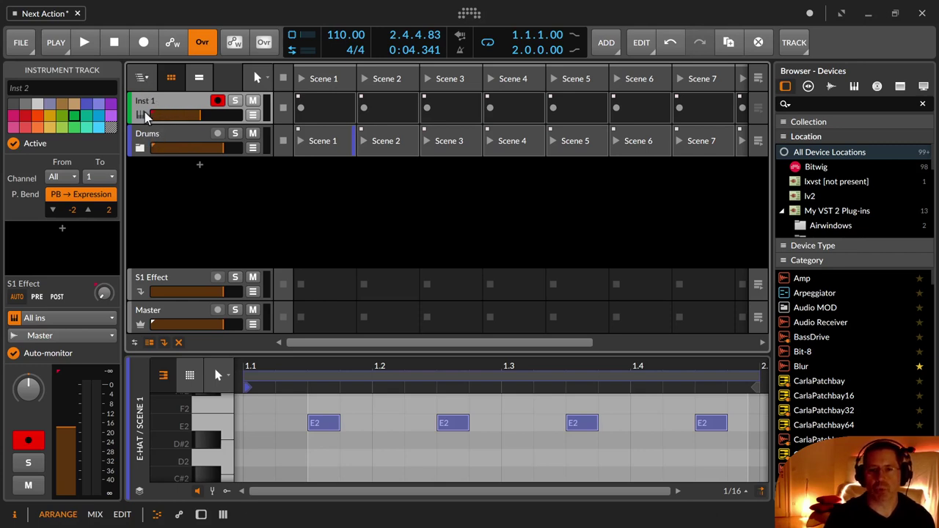
click(167, 134)
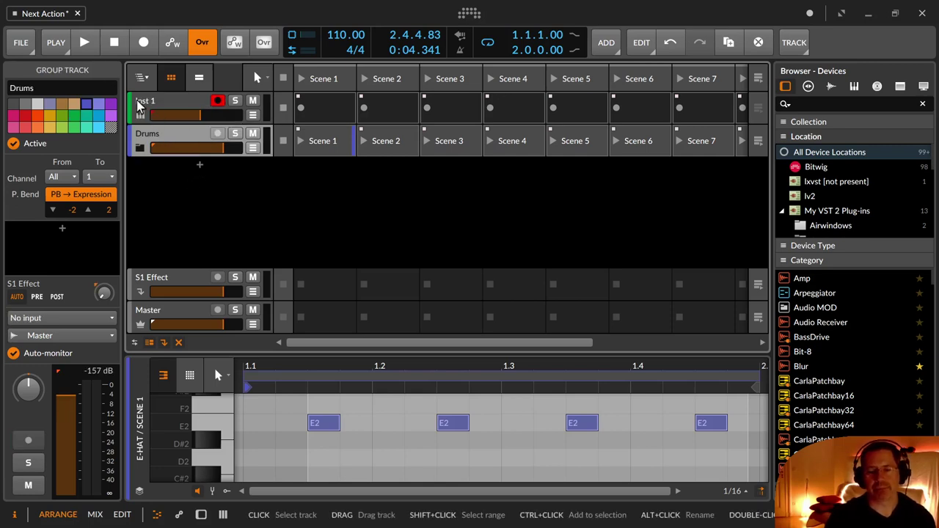
click(157, 99)
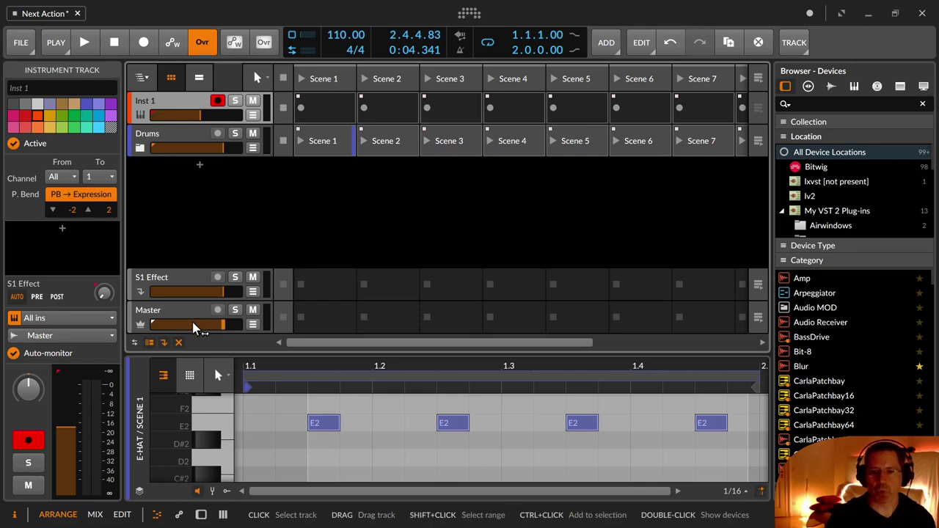
Step: Insert the Organ device into the empty device chain of the new instrument track
key(d)
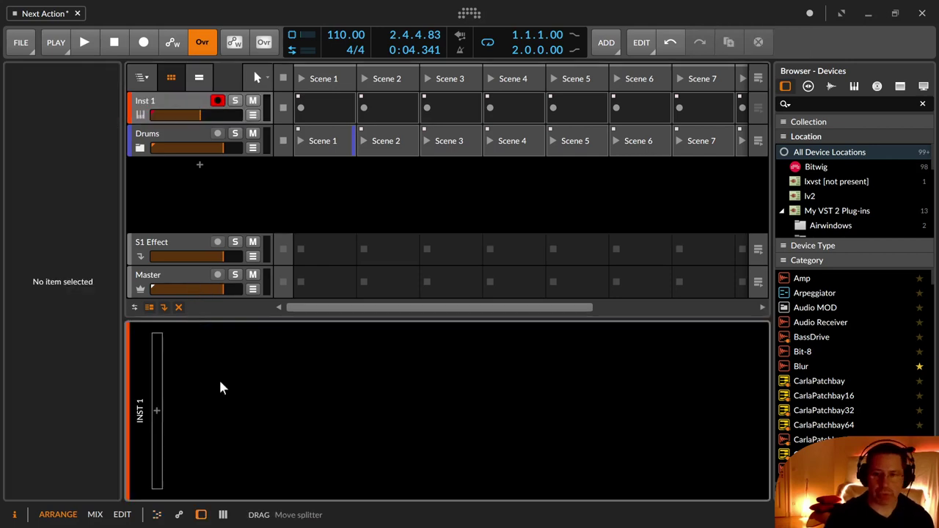
click(156, 412)
text(org)
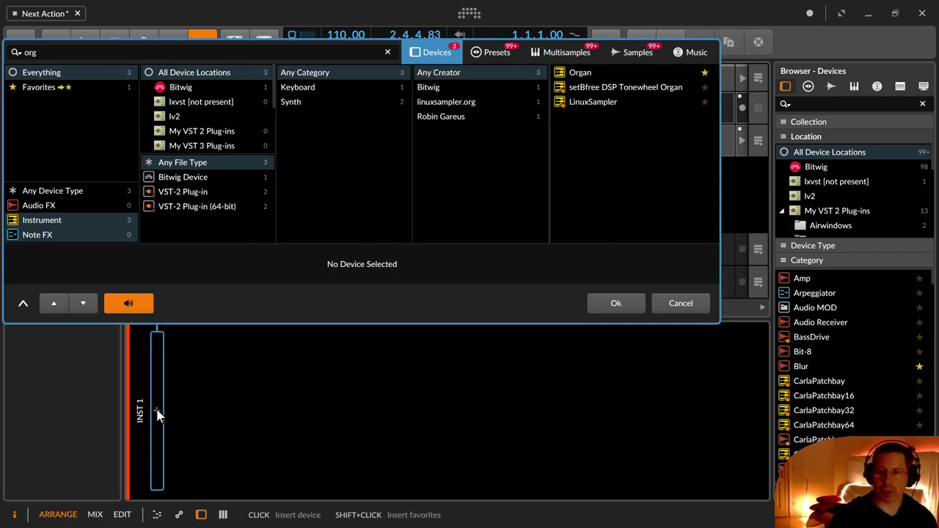
key(Return)
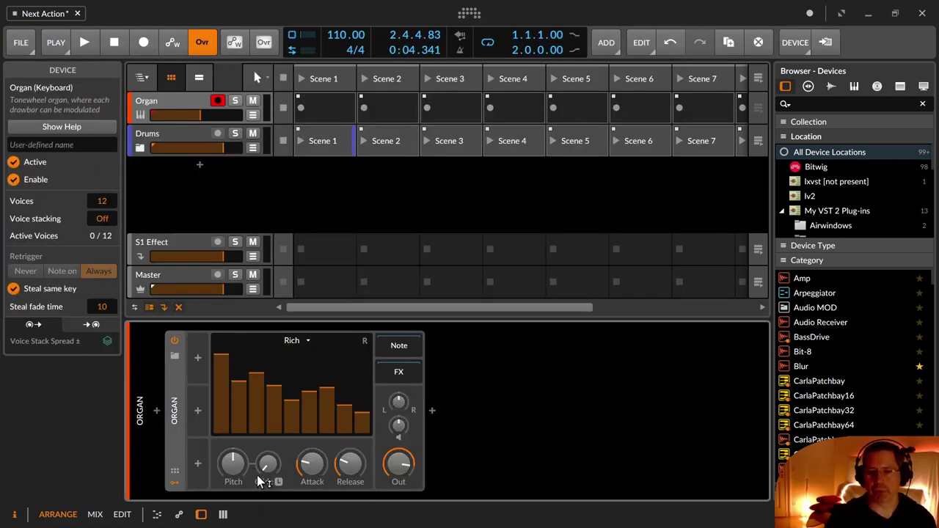
Step: Switch the Organ's tonewheel model to Pure and raise its last three drawbars
click(295, 342)
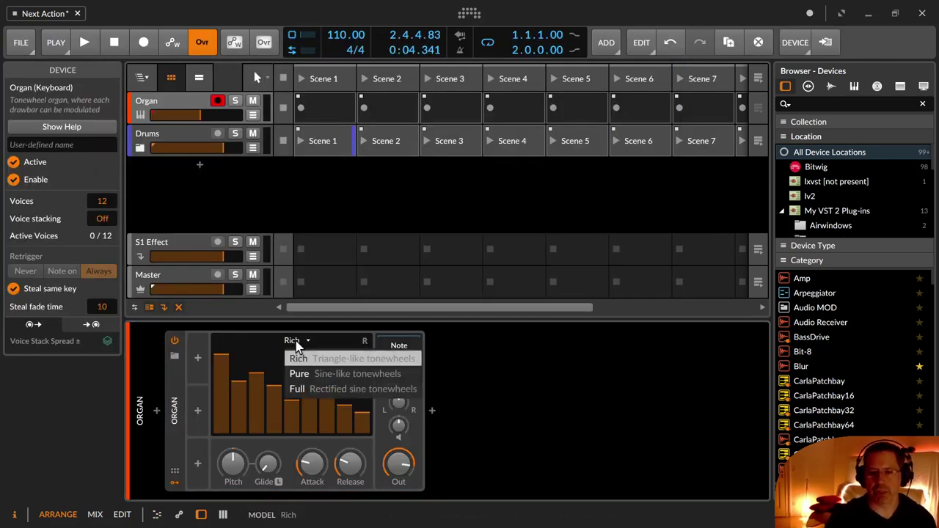
click(318, 379)
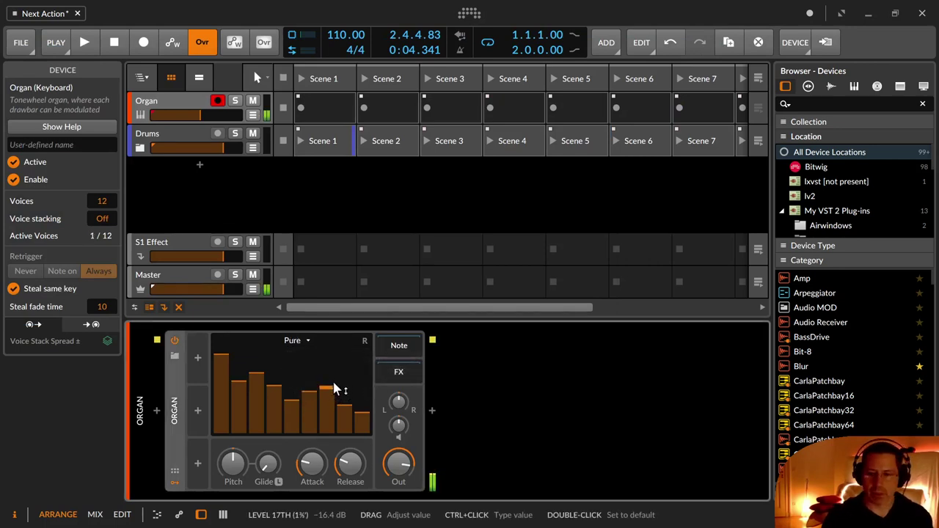
mouse_move(336, 383)
mouse_down()
mouse_move(336, 369)
mouse_move(327, 377)
mouse_up()
drag(343, 407, 365, 396)
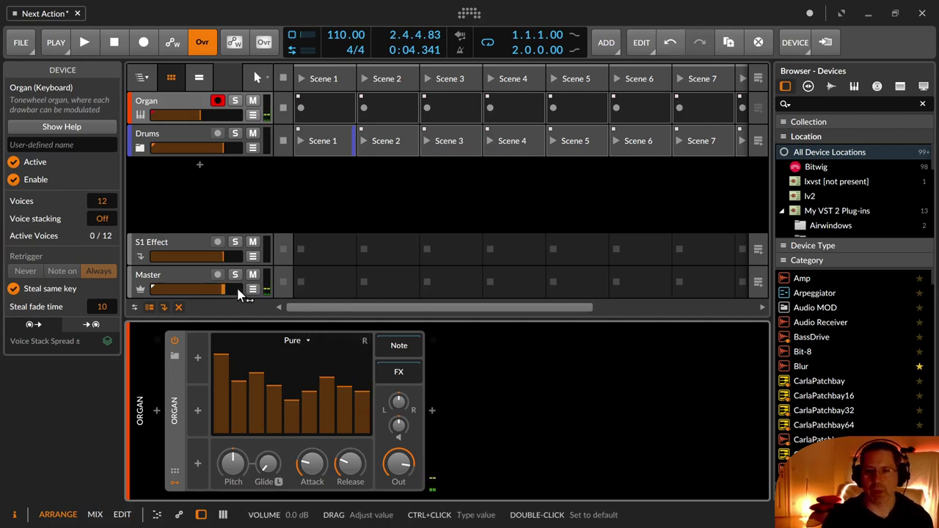
Step: Create an empty clip in the Organ track's Scene 1 slot and open it in an enlarged note editor around C3
click(181, 107)
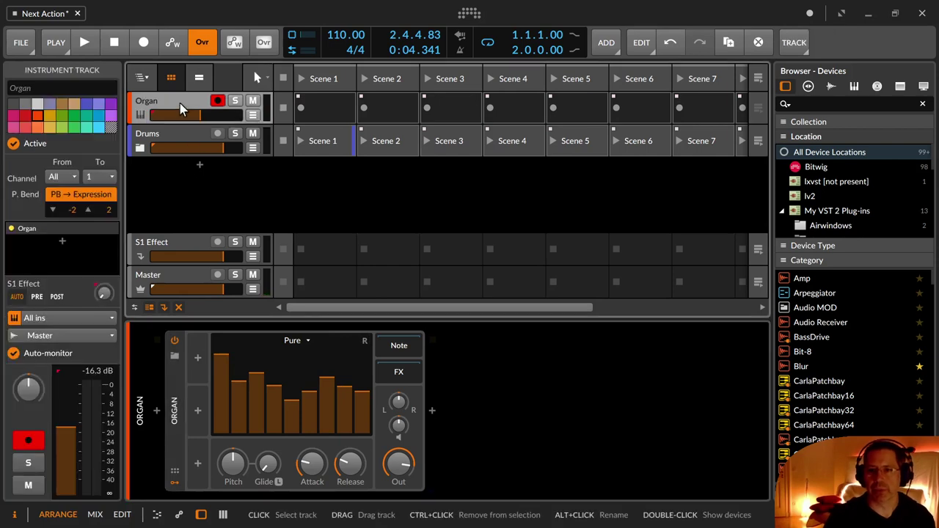
click(314, 110)
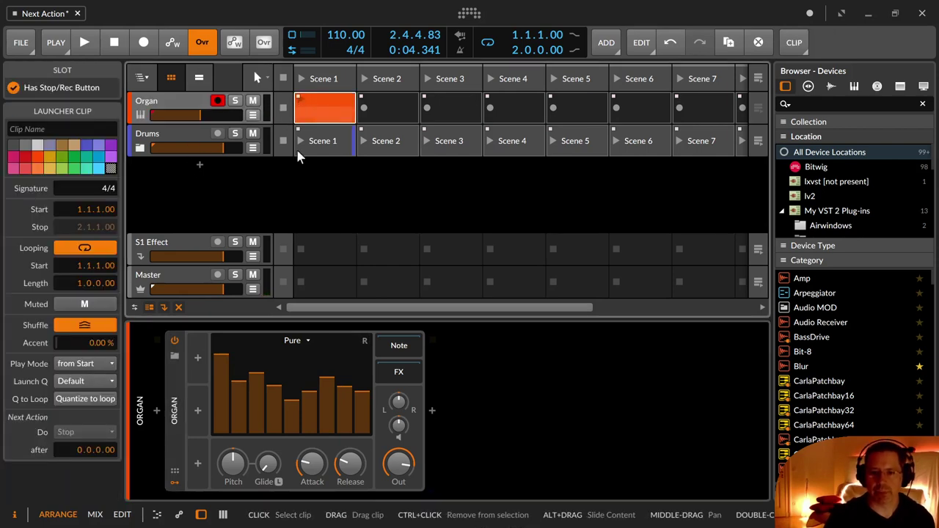
click(157, 515)
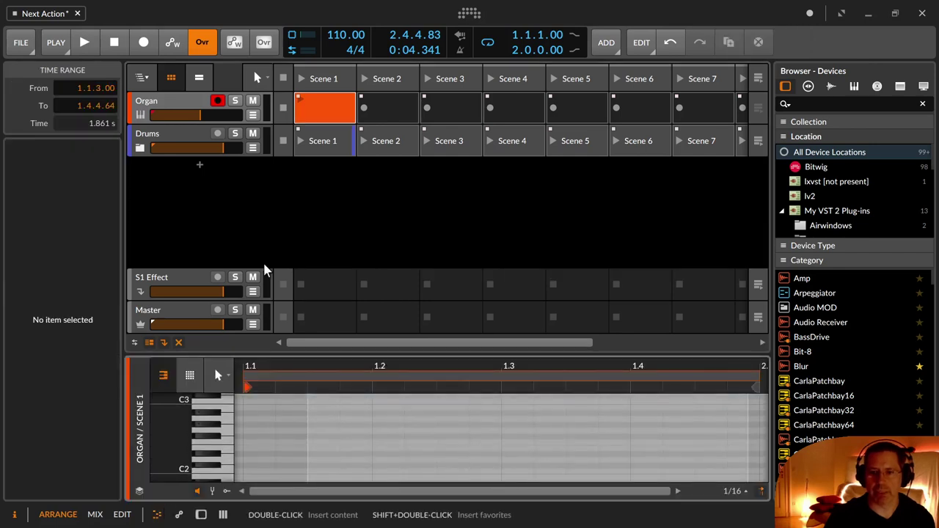
drag(254, 355, 256, 200)
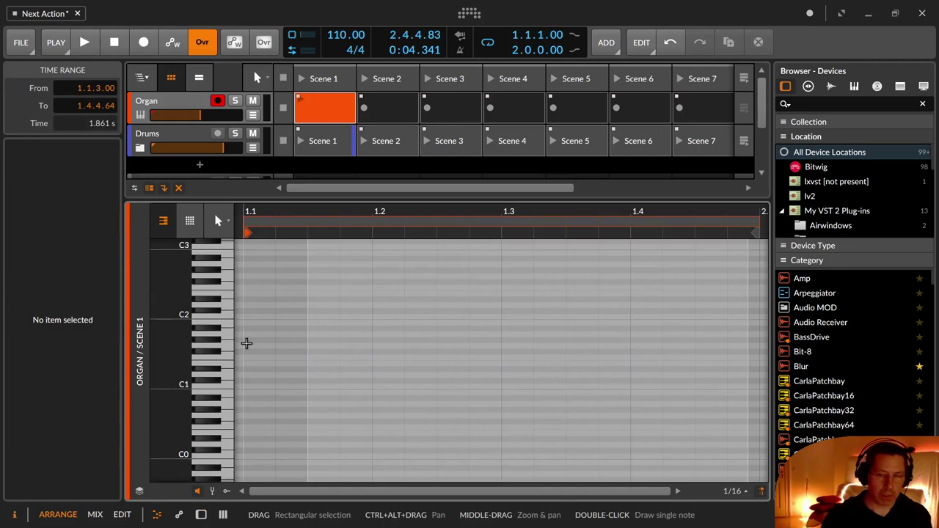
scroll(247, 341, up, 3)
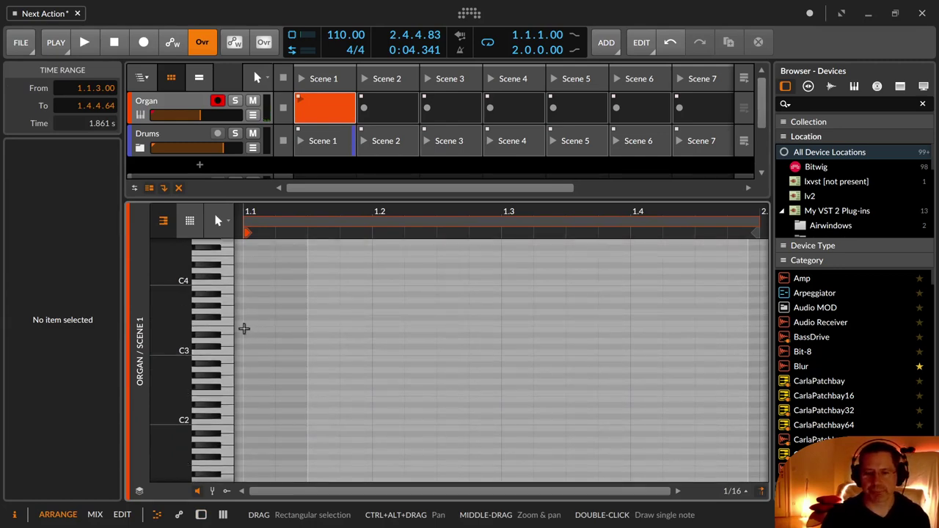
scroll(245, 329, up, 4)
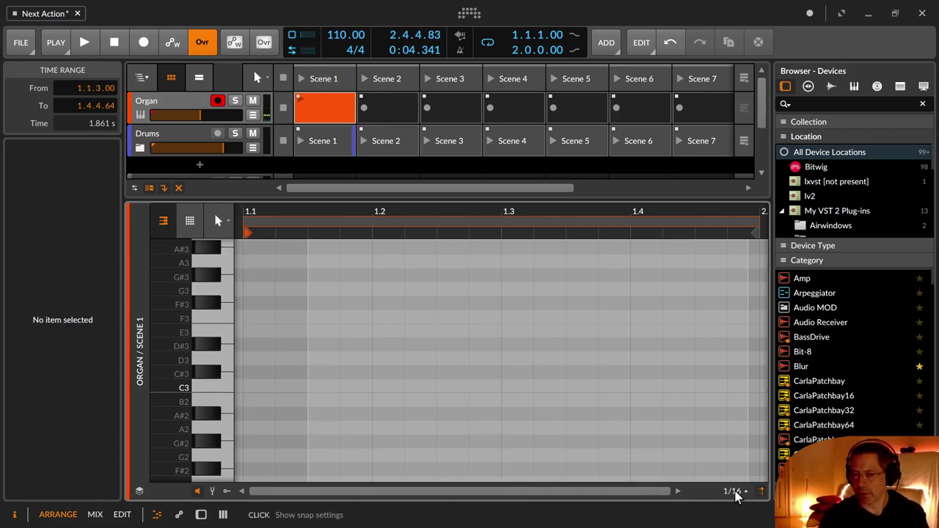
Step: Set the note editor's grid resolution to 1/32
click(735, 492)
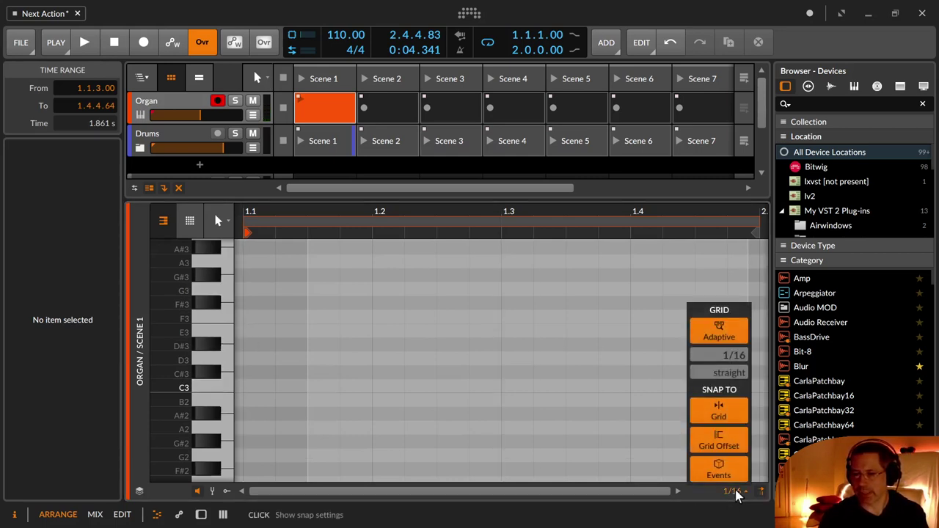
click(736, 493)
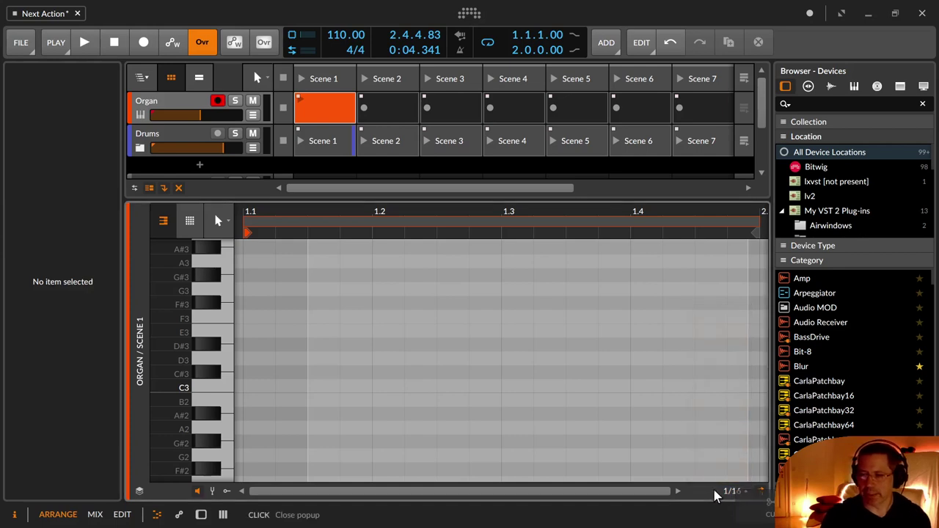
click(690, 459)
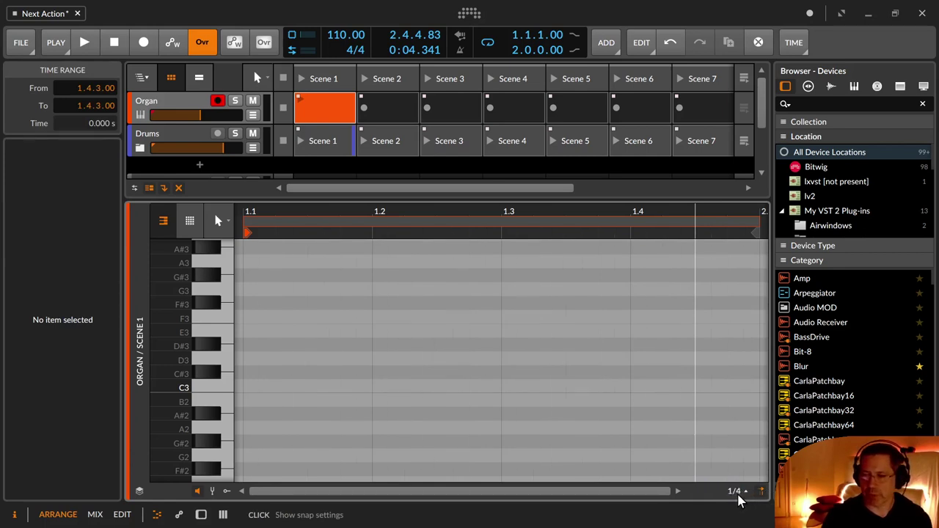
key(comma)
key(comma)
key(period)
key(period)
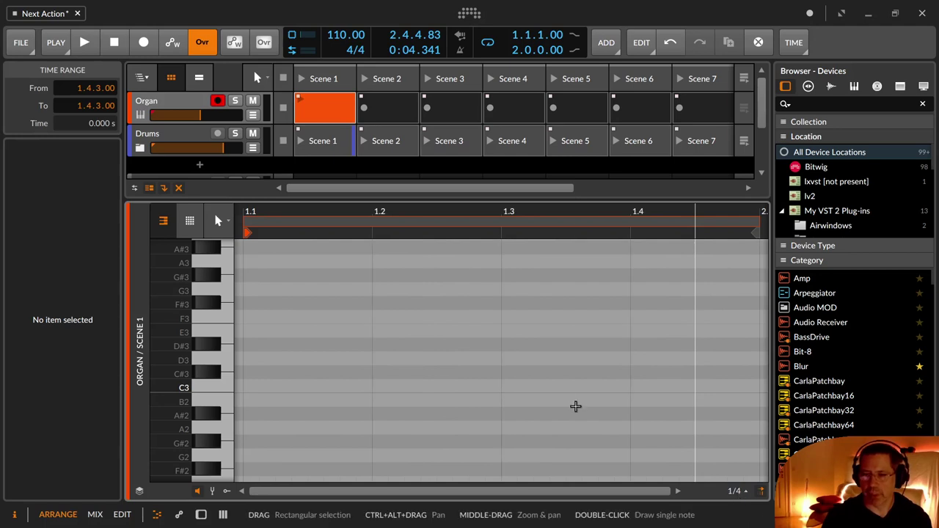
key(period)
key(period)
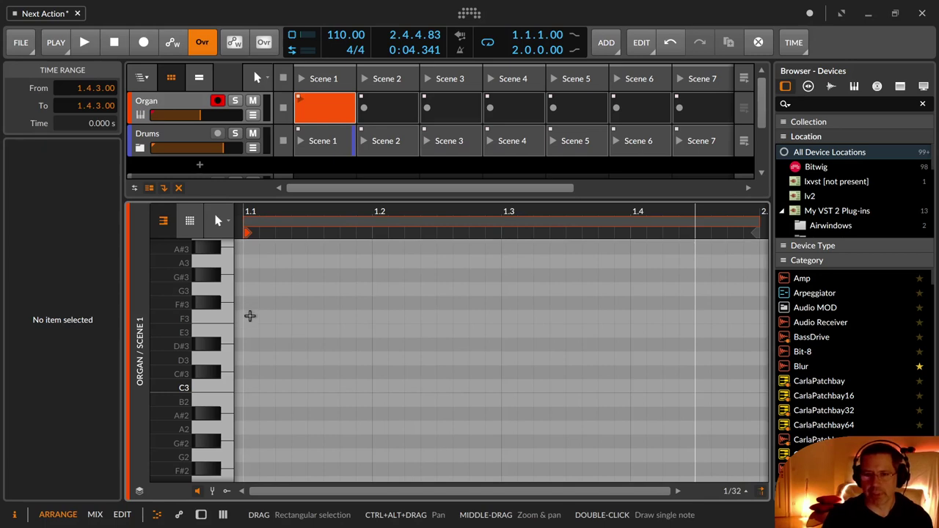
Step: Draw a 1/32 chord of C3, D#3 and G3 at the very start of the organ clip
key(2)
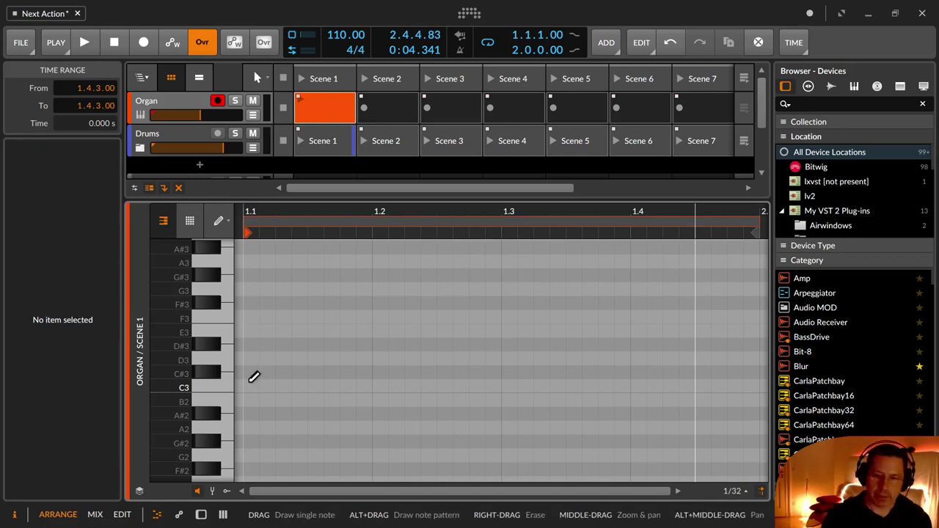
click(248, 387)
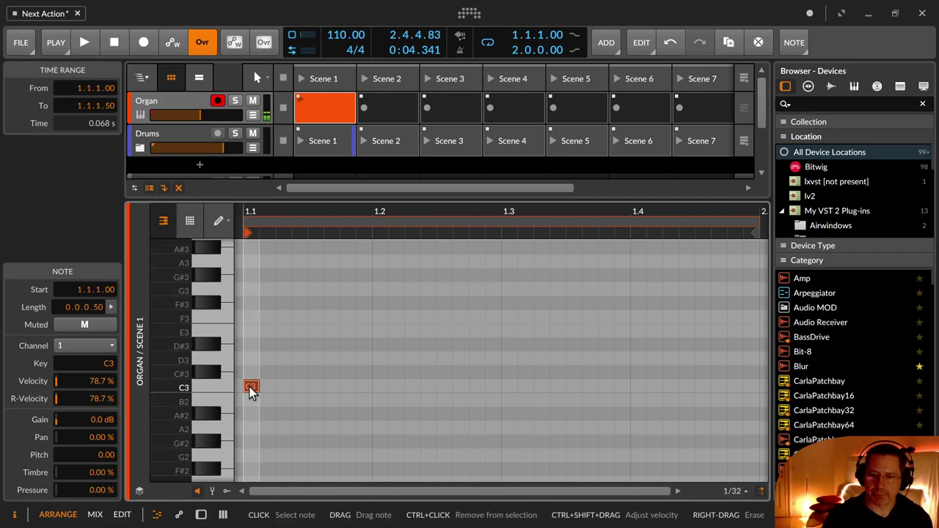
click(251, 345)
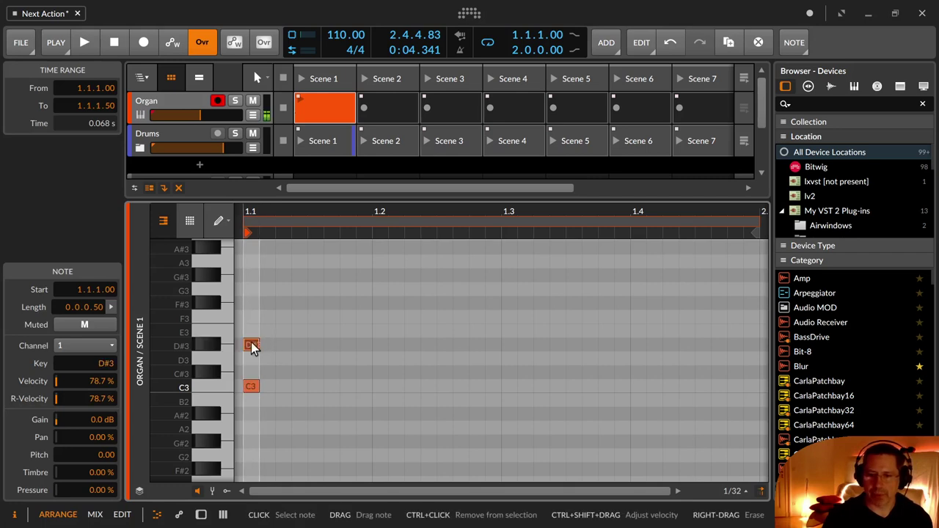
click(250, 289)
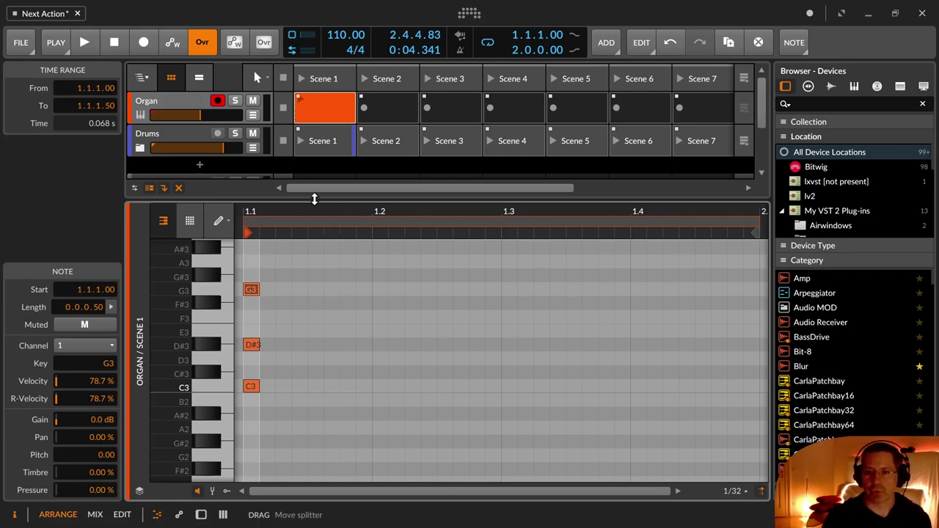
Step: Set the organ clip's loop length to 2.0.0.00 and play Scene 1 to hear it with the drums
drag(314, 199, 316, 317)
key(d)
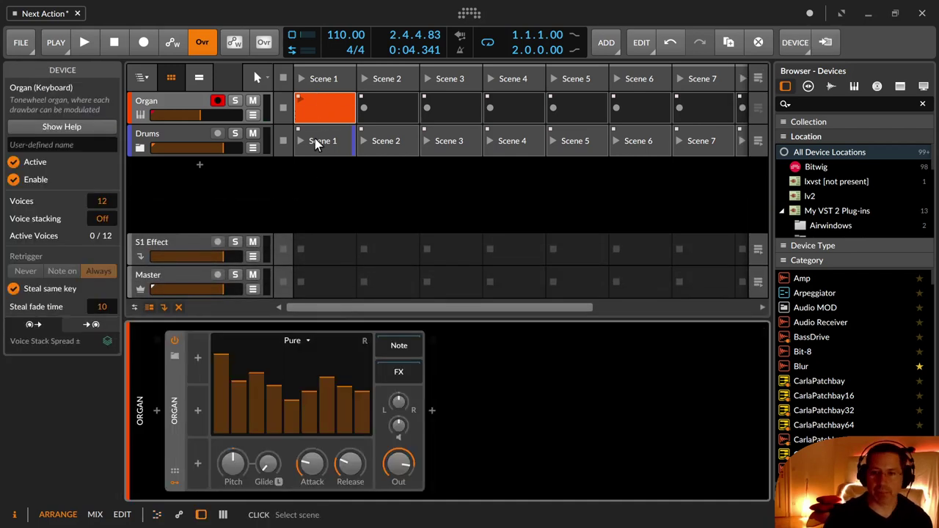
click(310, 105)
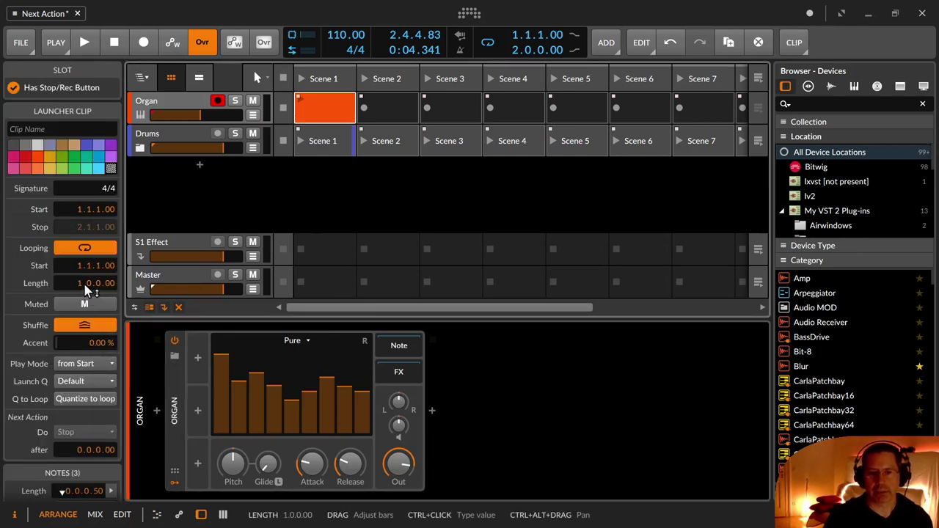
drag(84, 290, 85, 276)
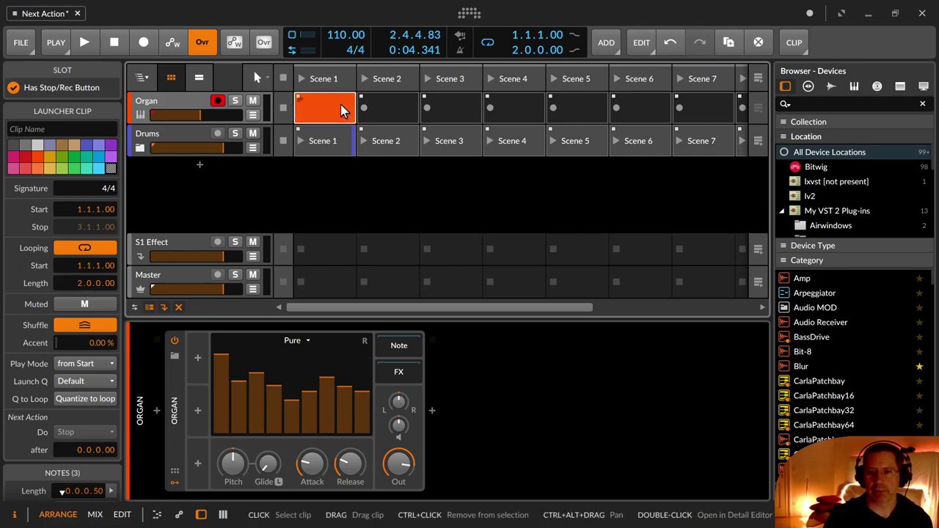
click(299, 79)
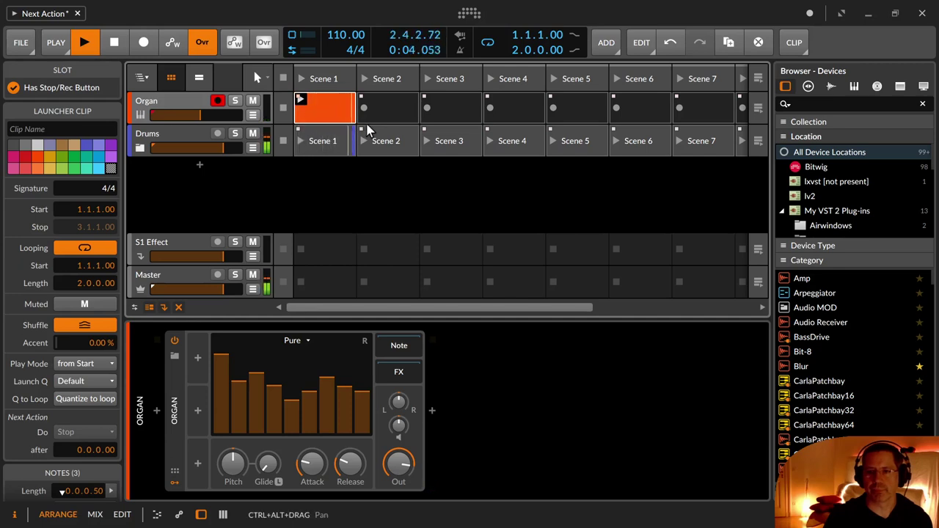
key(space)
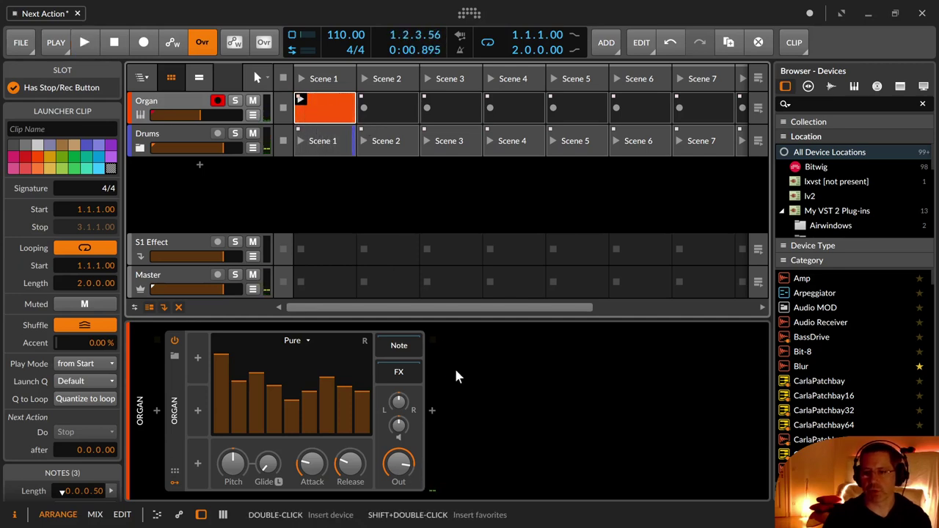
Step: Insert Bitwig's Reverb device after the Organ in the device chain
click(433, 411)
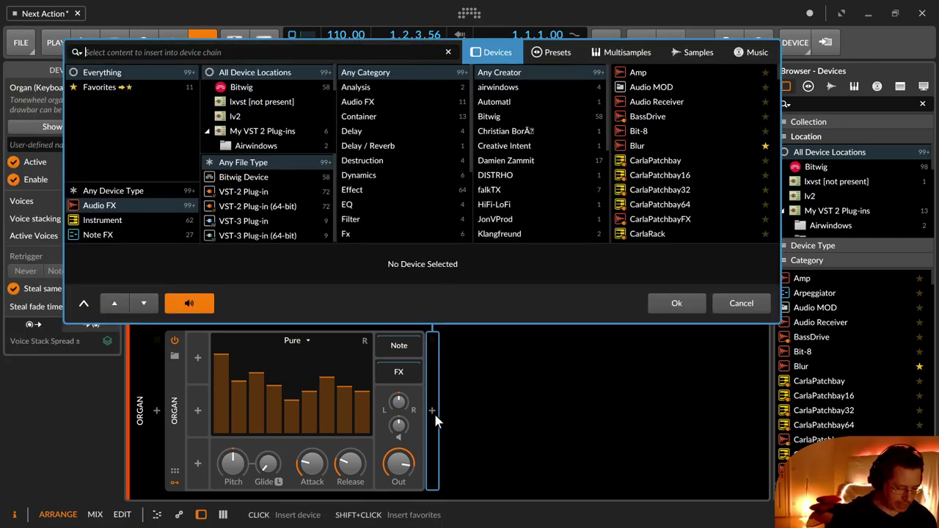
text(rever)
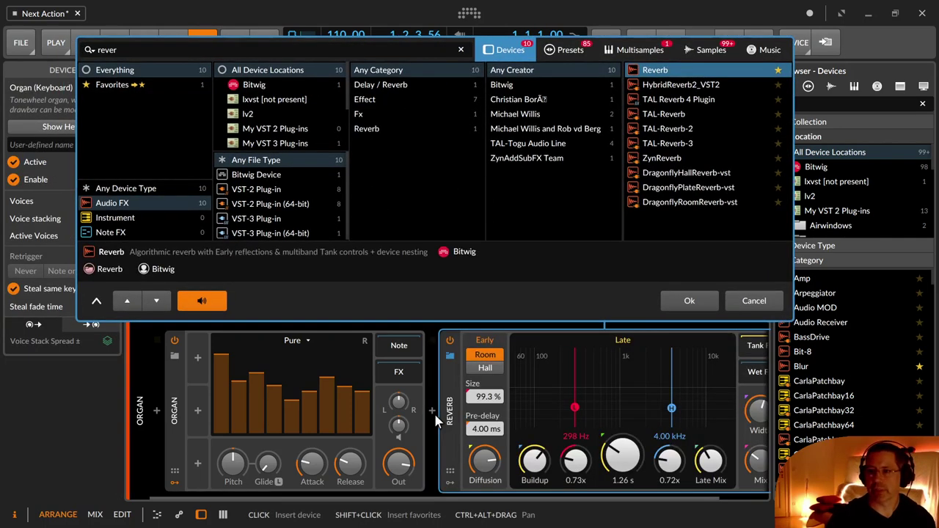
click(692, 301)
Step: Set the Reverb to Hall with 52.2 % size and 3.16 s reverb time, and slightly lower its late mix and overall mix
click(478, 365)
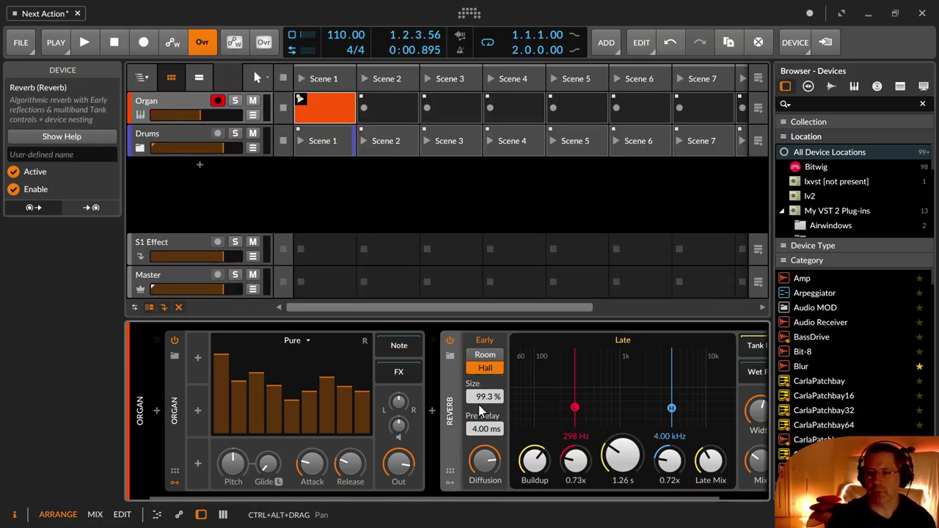
drag(482, 398, 484, 464)
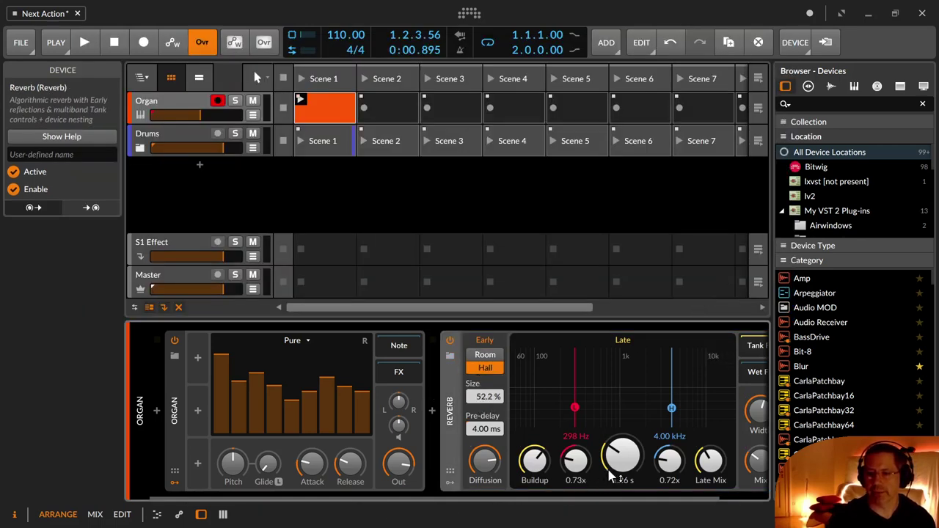
drag(613, 476, 613, 451)
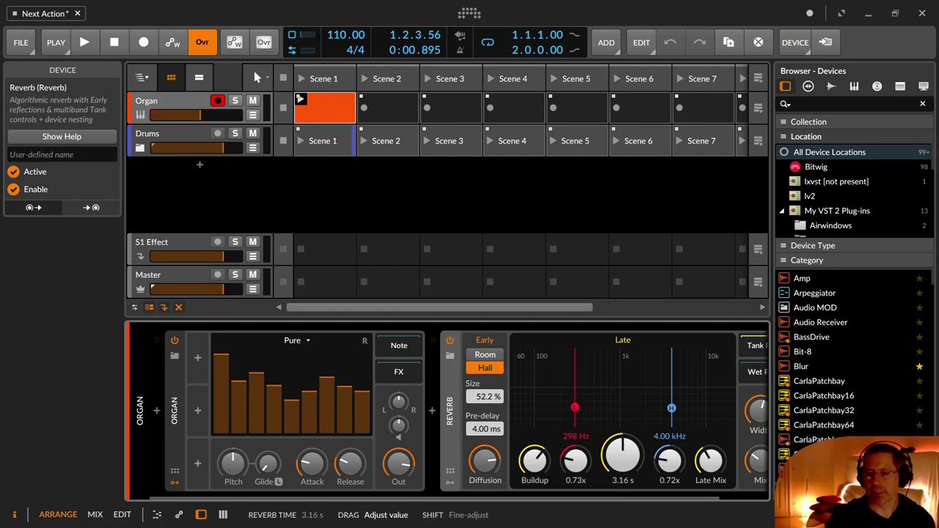
drag(707, 459, 707, 473)
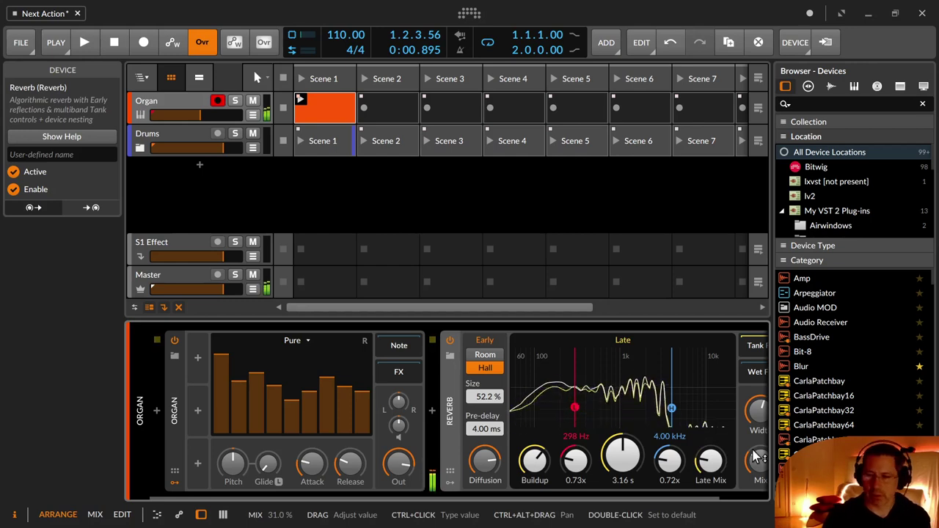
drag(756, 456, 755, 459)
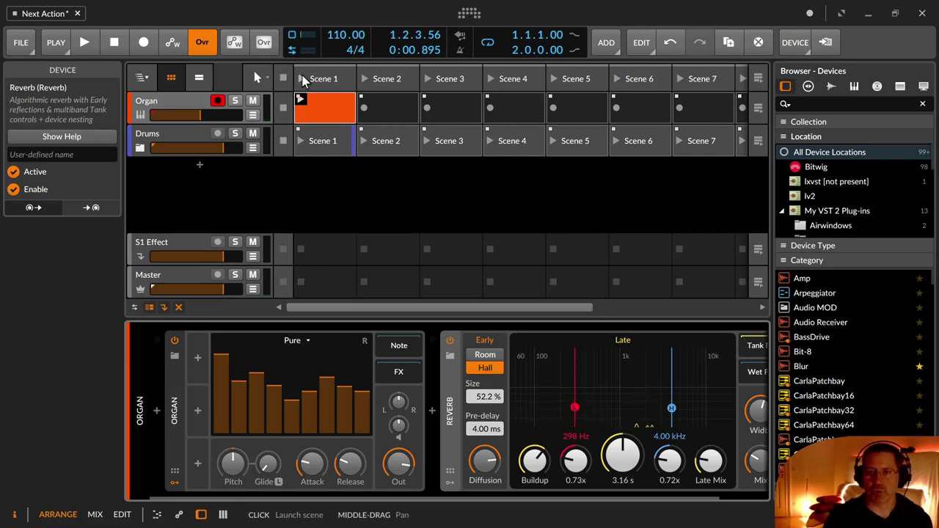
Step: Play Scene 1 to check the reverb, and raise the Organ track's volume to -3.4 dB
click(300, 79)
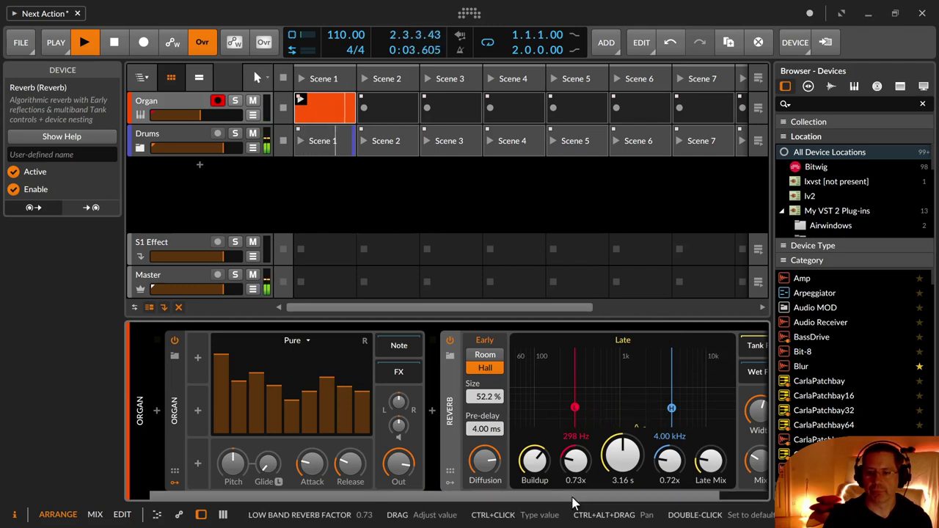
drag(572, 498, 595, 499)
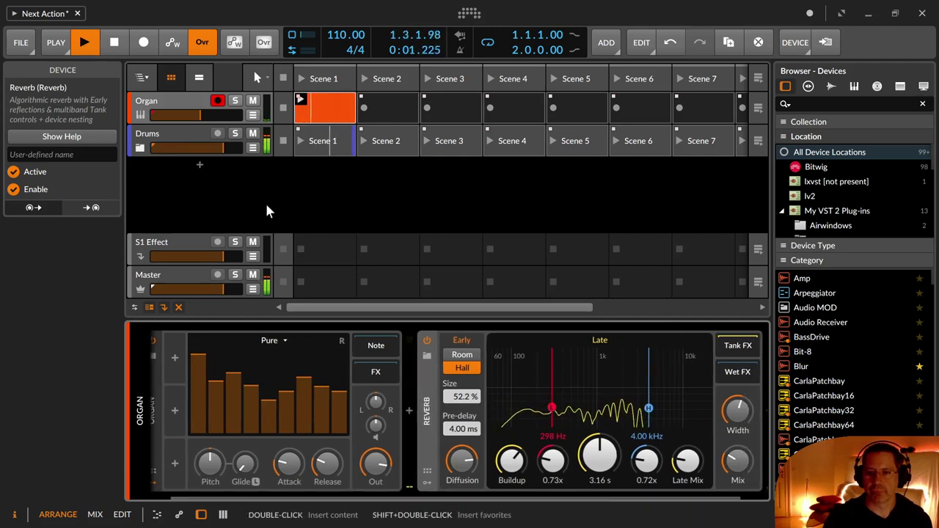
key(space)
drag(203, 115, 215, 115)
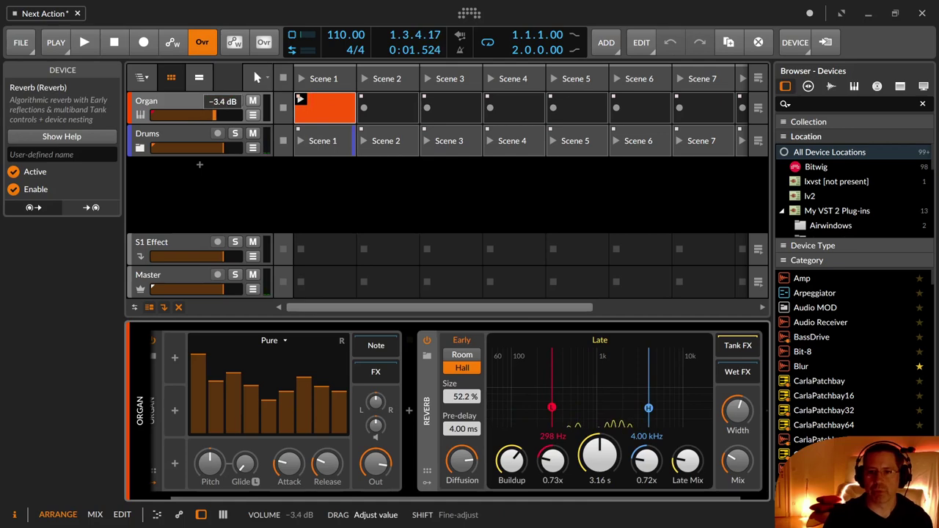
Step: Open the Organ track's Scene 1 clip in the note editor and show its velocity lane
click(329, 109)
double_click(329, 109)
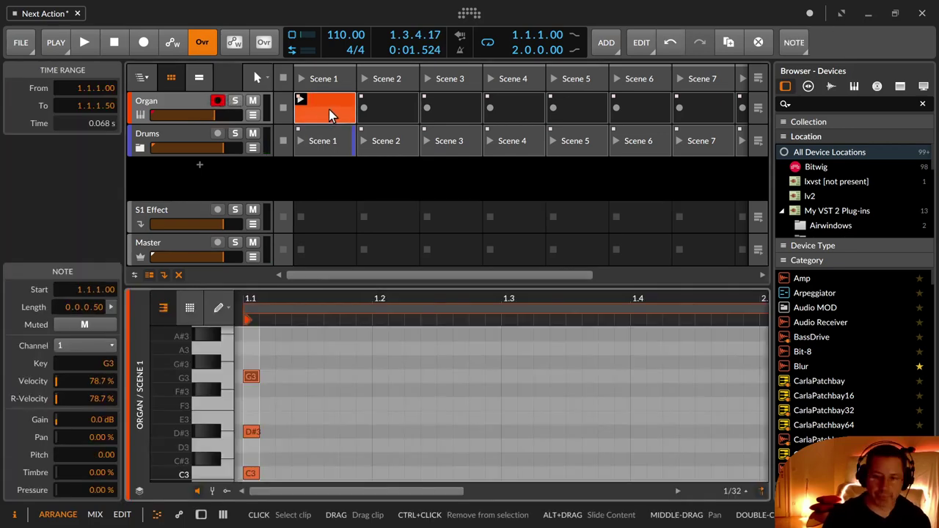
click(227, 490)
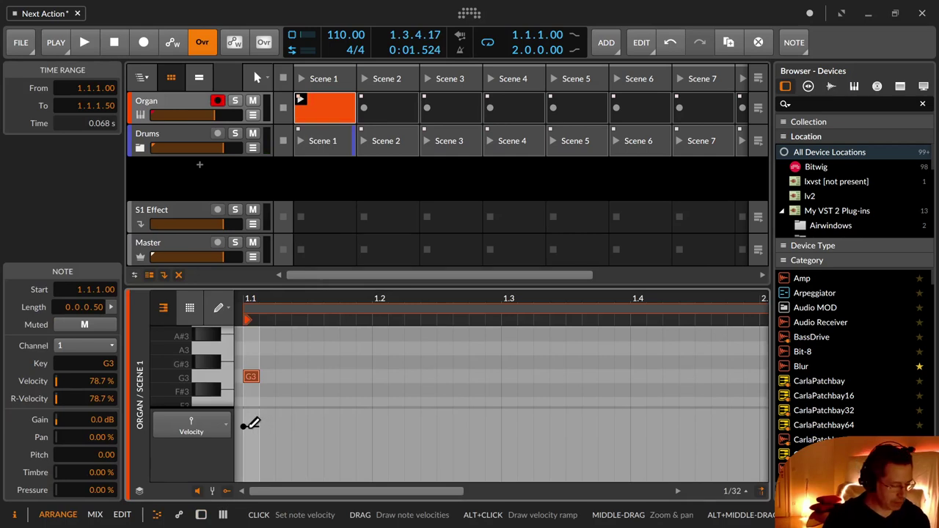
Step: Try redrawing the G3 note's velocity at different levels in the Organ clip's velocity lane
key(1)
key(3)
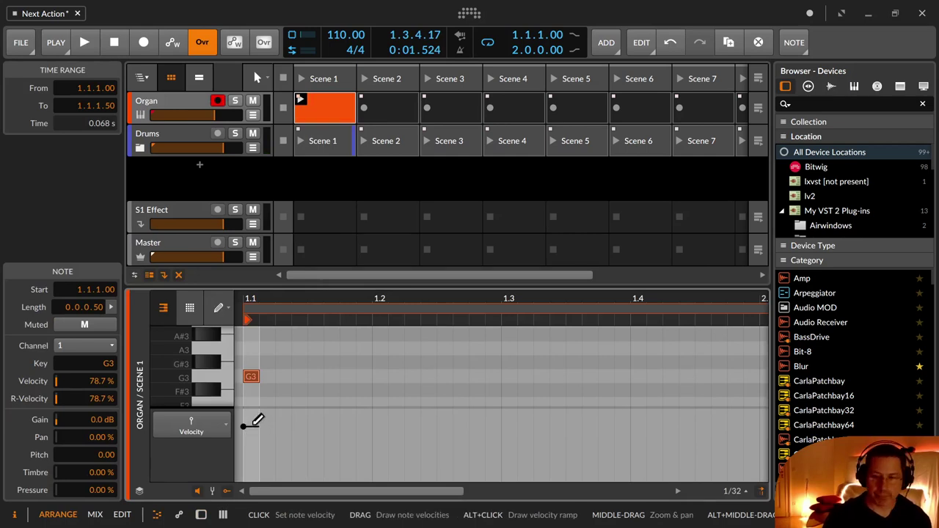
drag(254, 415, 255, 410)
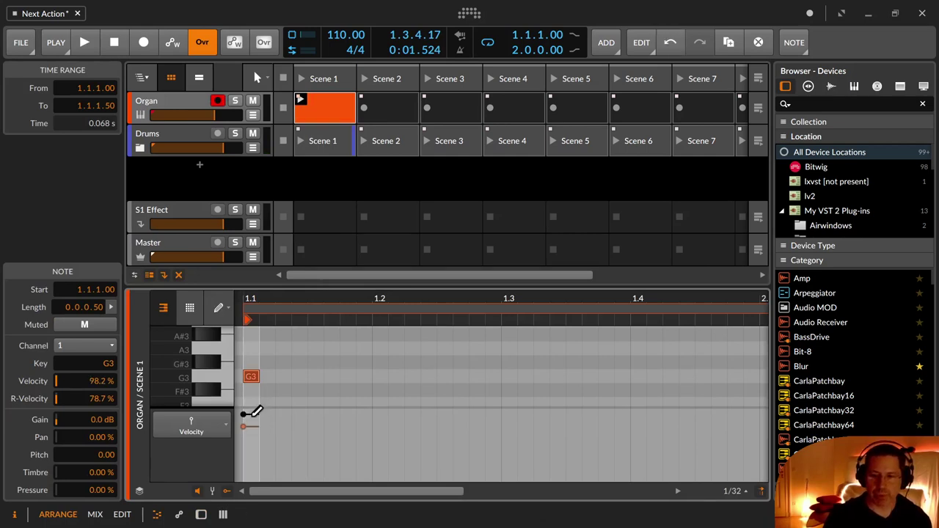
click(254, 423)
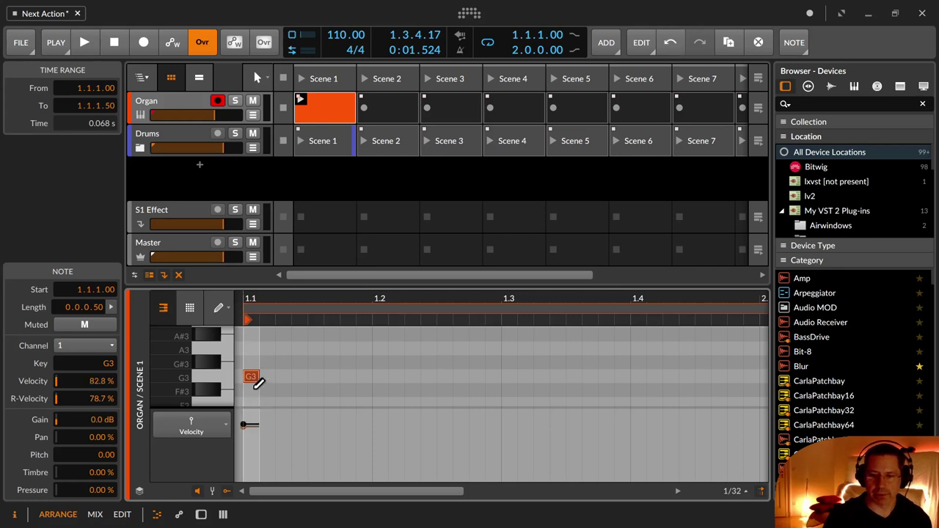
Step: Select all three chord notes in the Organ clip and raise their velocity to 97.7 %
key(1)
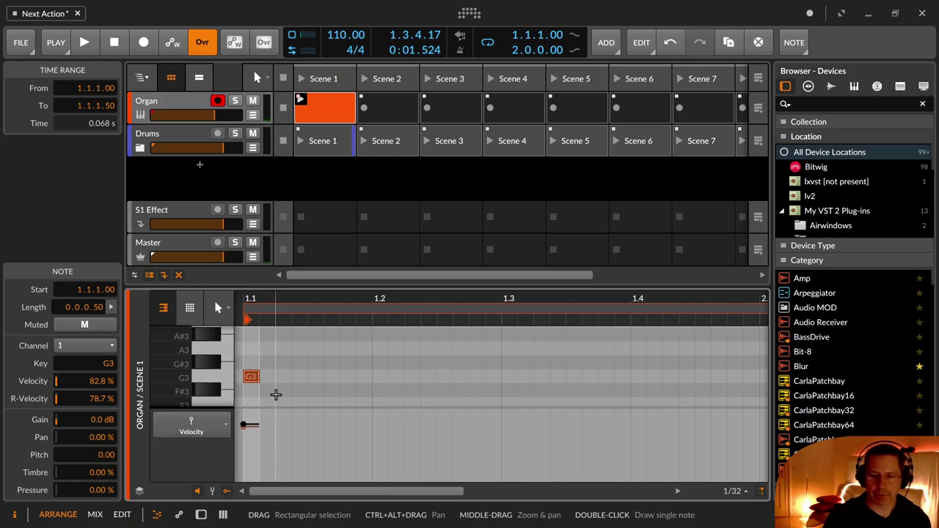
drag(314, 287, 315, 151)
drag(279, 244, 246, 364)
drag(250, 424, 247, 413)
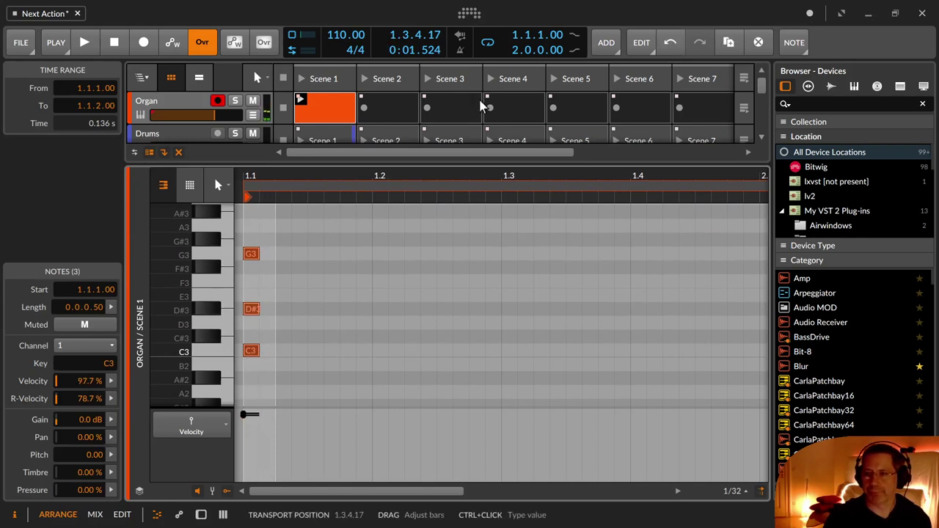
drag(404, 163, 399, 327)
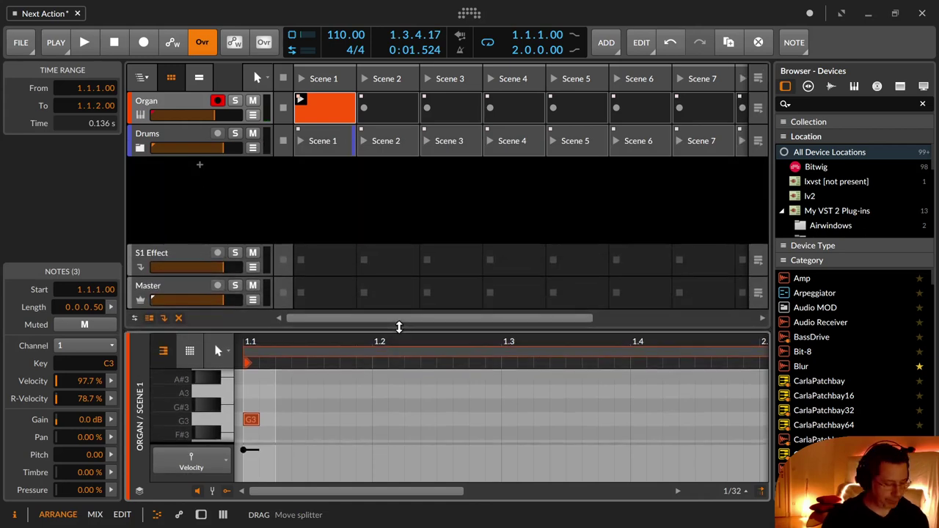
Step: Play Scene 1 and slightly raise the overall mix of the Organ track's Reverb while listening
click(300, 86)
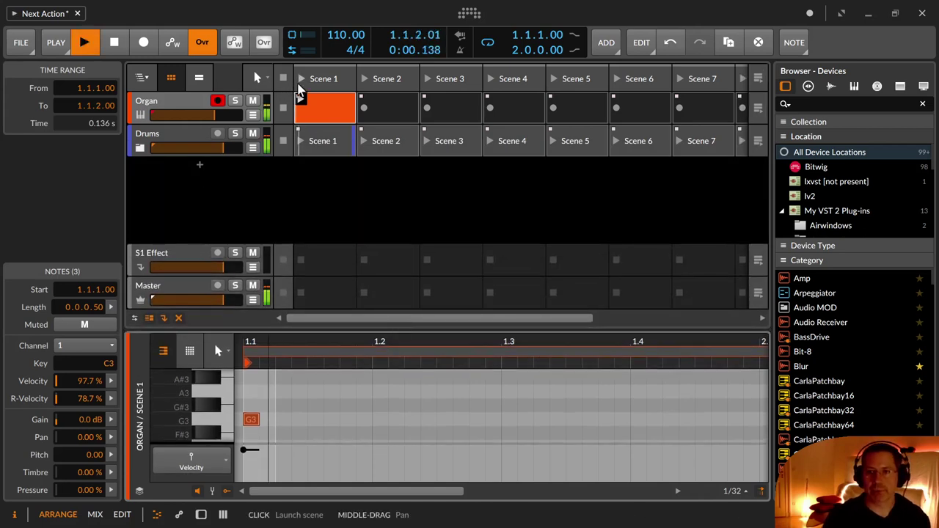
click(195, 105)
double_click(195, 105)
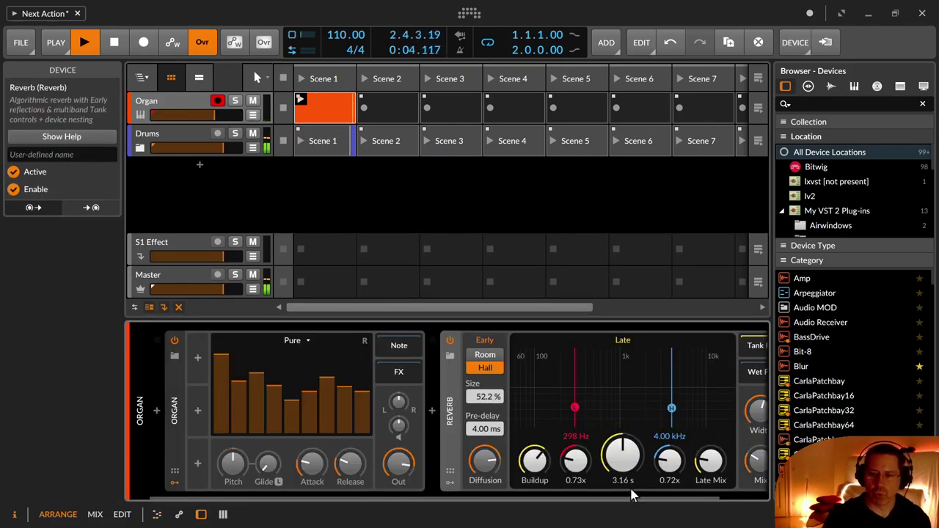
drag(592, 498, 633, 497)
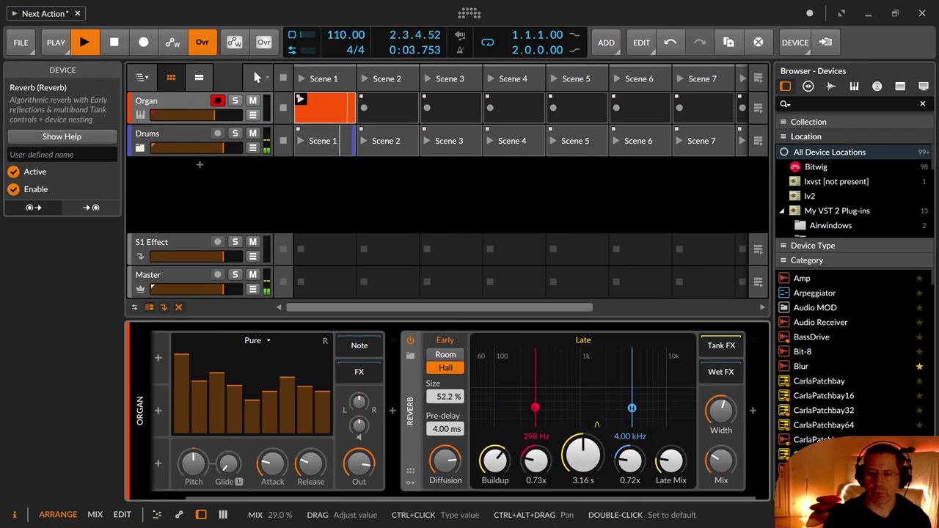
drag(720, 461, 720, 452)
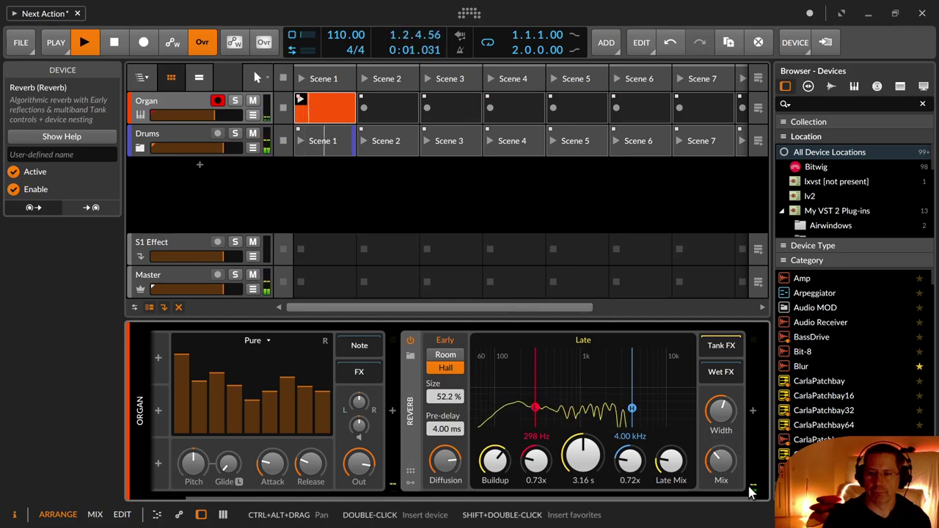
key(space)
Step: Unfold the Drums group and insert a Rotary effect after the E-Hat device on the E-Hat track
click(141, 148)
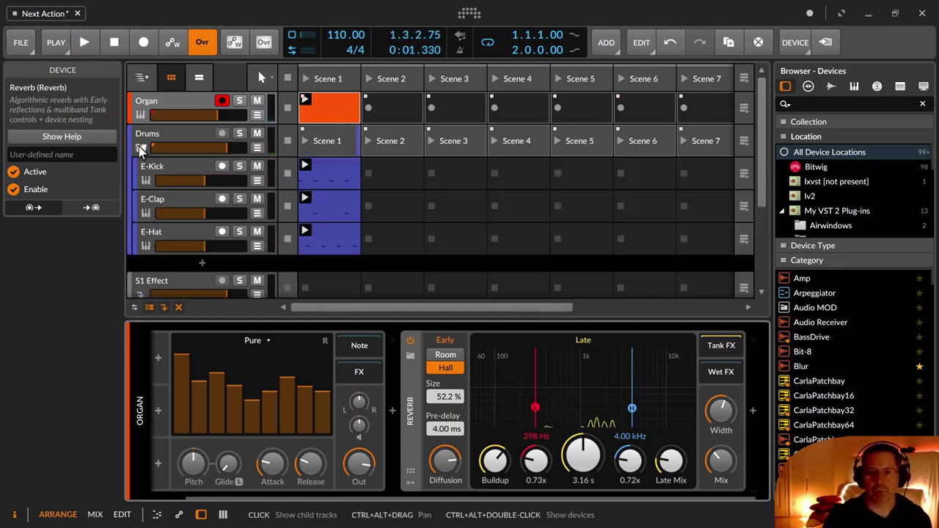
click(169, 232)
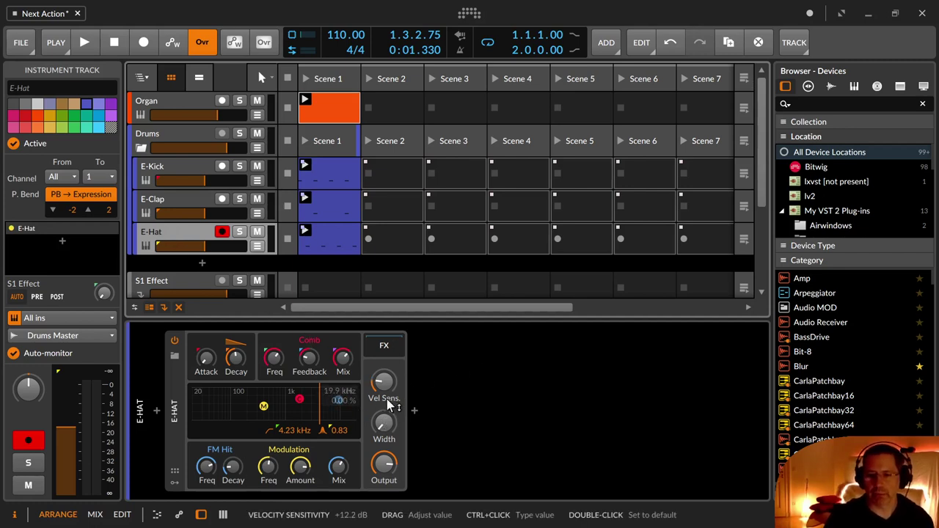
click(174, 484)
click(175, 486)
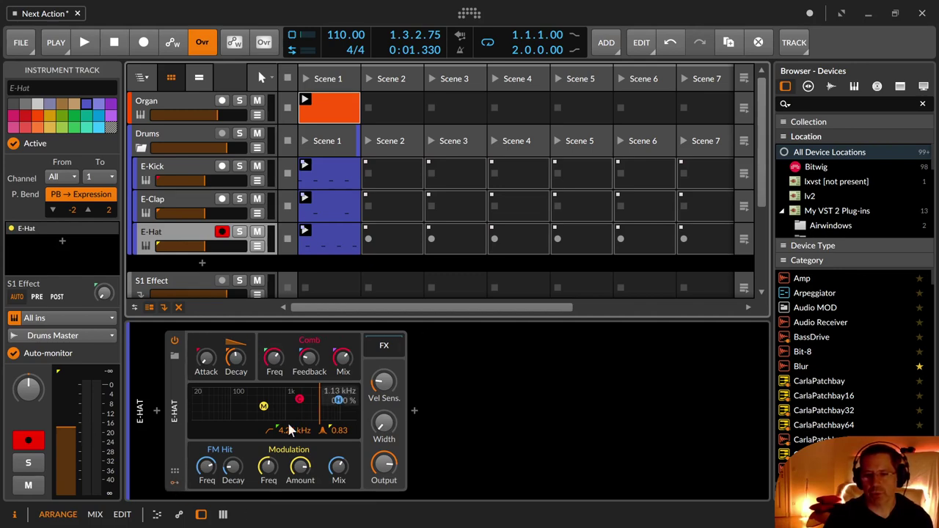
click(415, 413)
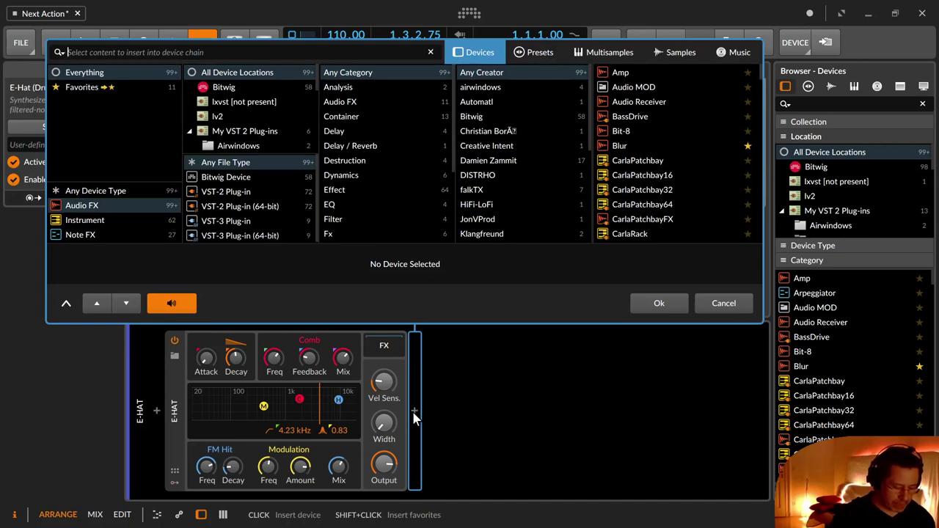
text(rot)
key(Down)
key(Return)
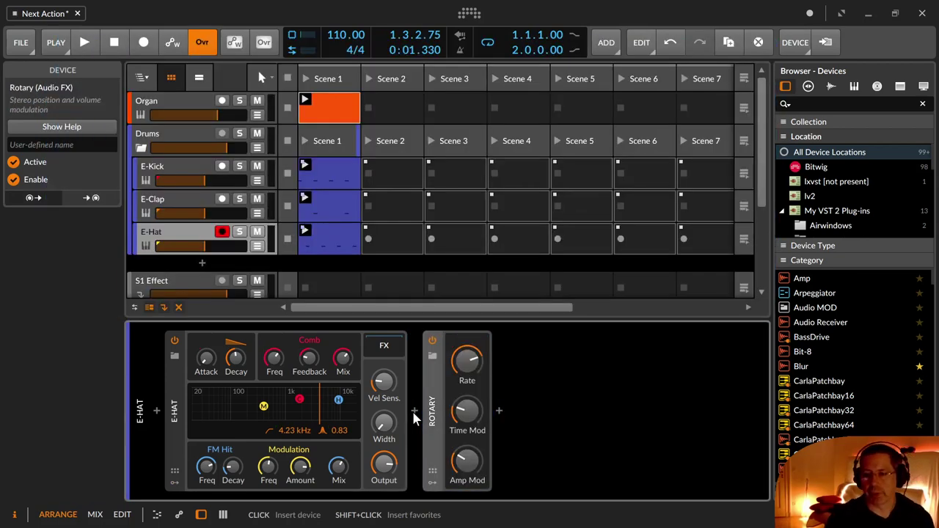
Step: Set the Rotary's time modulation to 0.00 ms and its amplitude modulation to about 75 %
drag(470, 413, 468, 433)
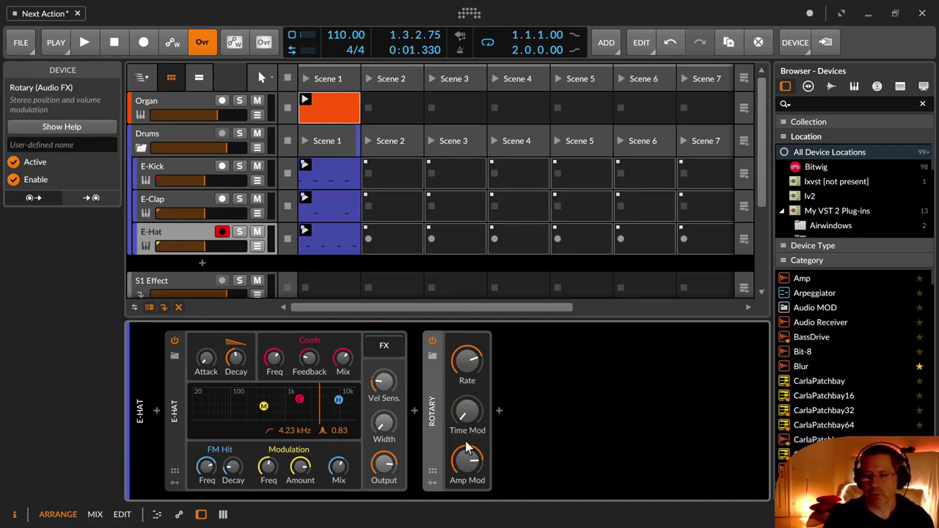
drag(470, 469, 470, 514)
drag(468, 461, 467, 438)
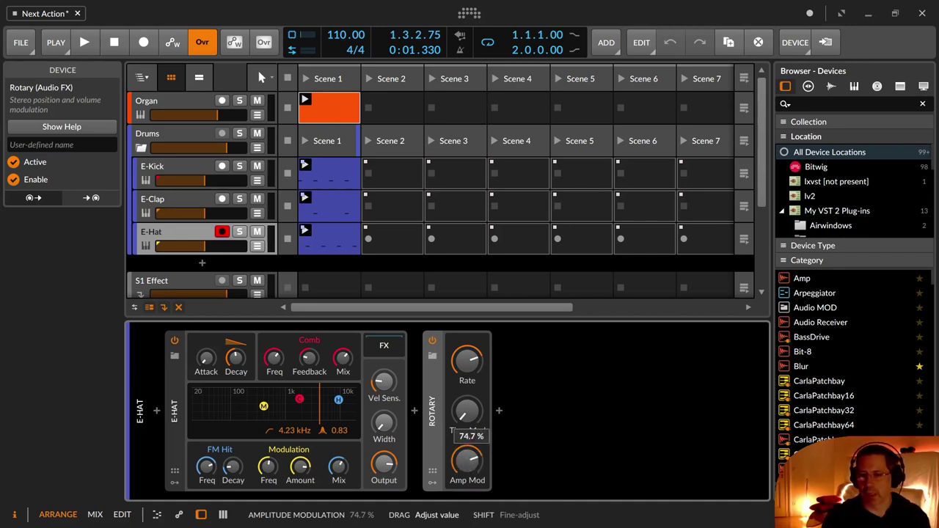
drag(466, 466, 464, 463)
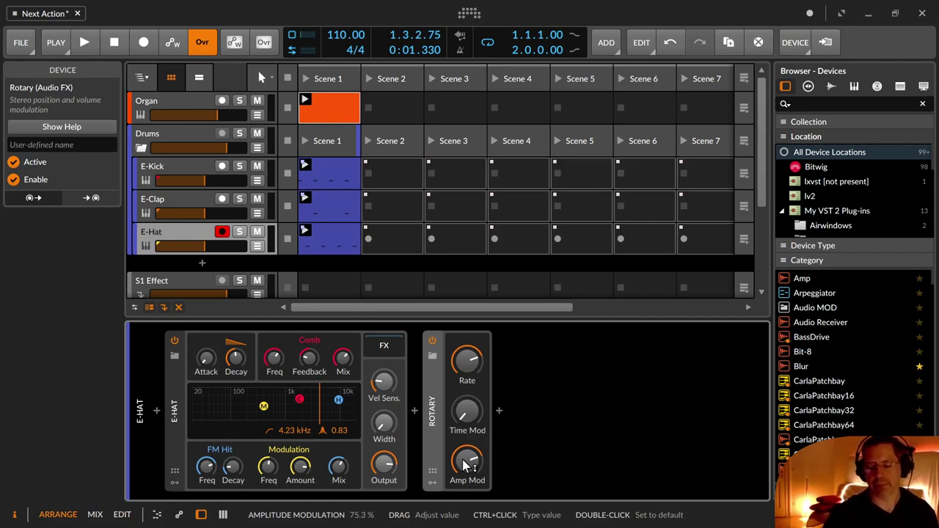
drag(465, 462, 466, 465)
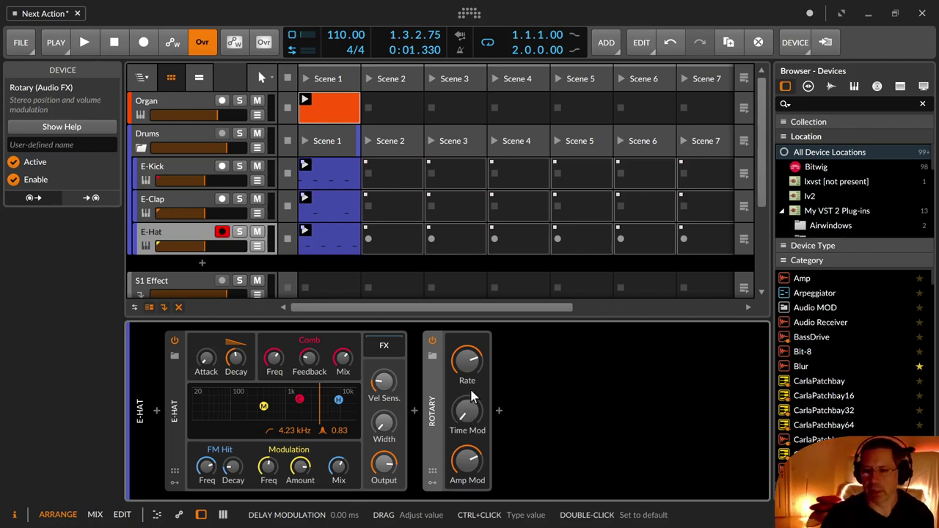
Step: Slow the Rotary's rate to 0.52 Hz while auditioning Scene 1, and return its time modulation to zero after trying it higher
drag(468, 366, 468, 369)
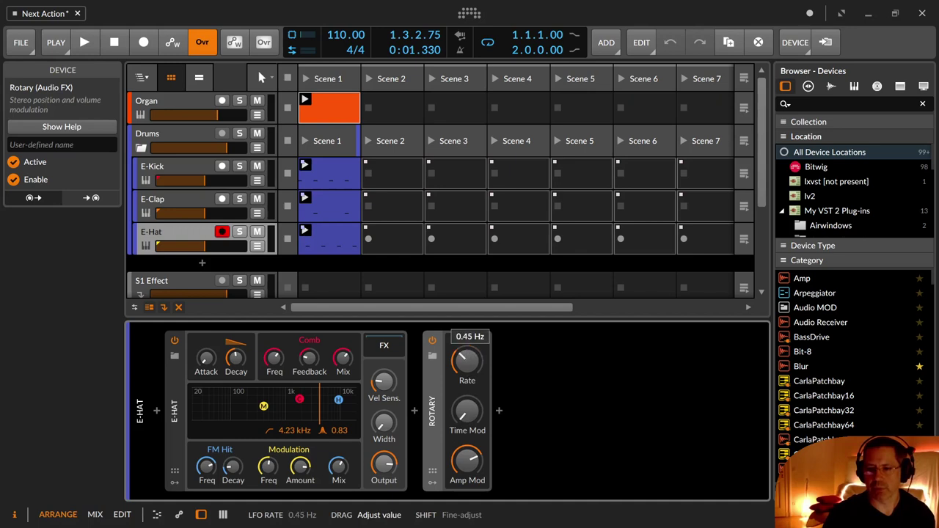
drag(467, 369, 468, 374)
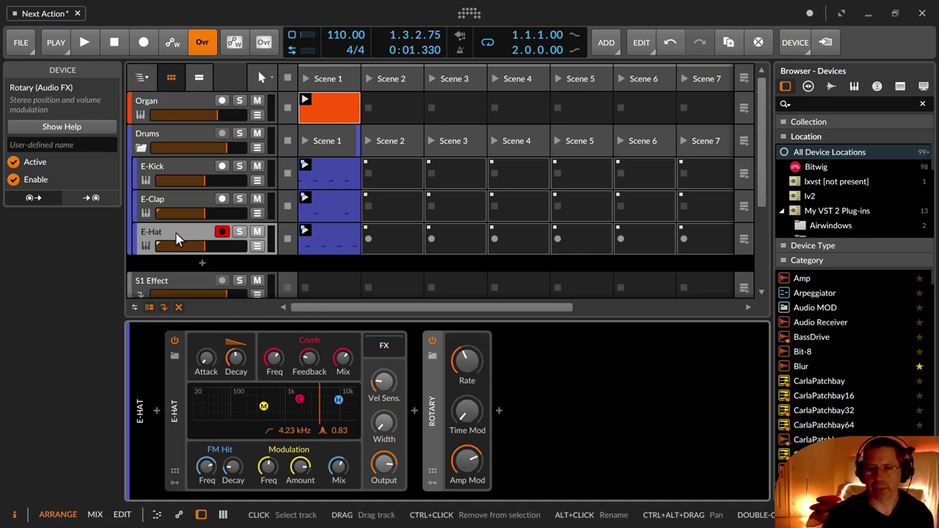
click(303, 78)
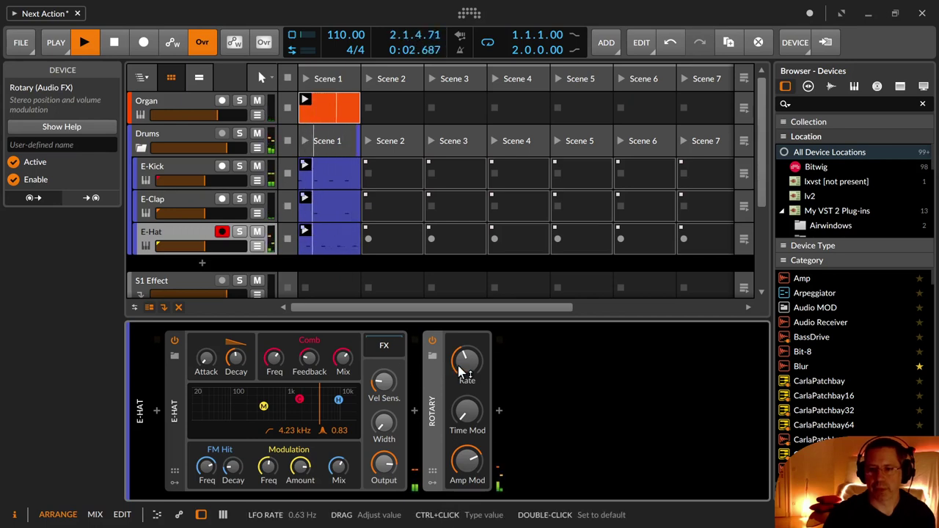
drag(460, 372, 460, 372)
drag(461, 422, 463, 420)
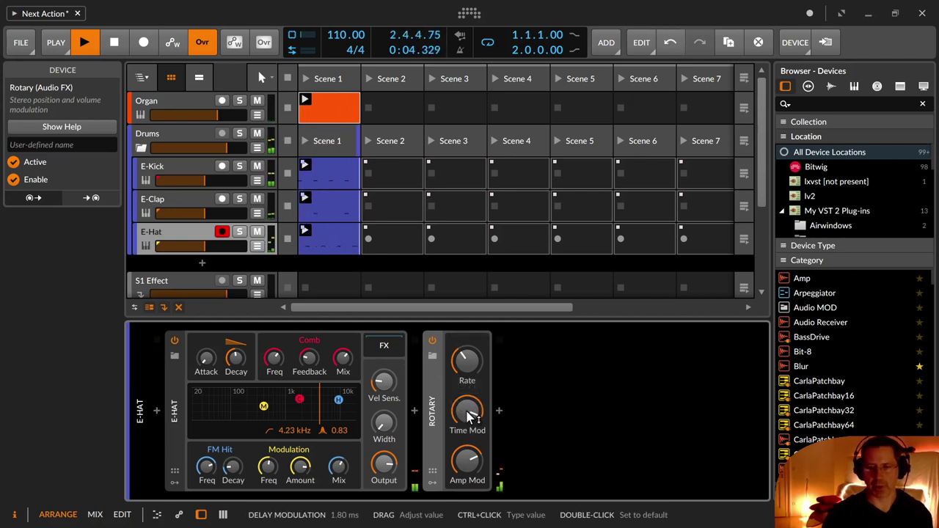
double_click(470, 416)
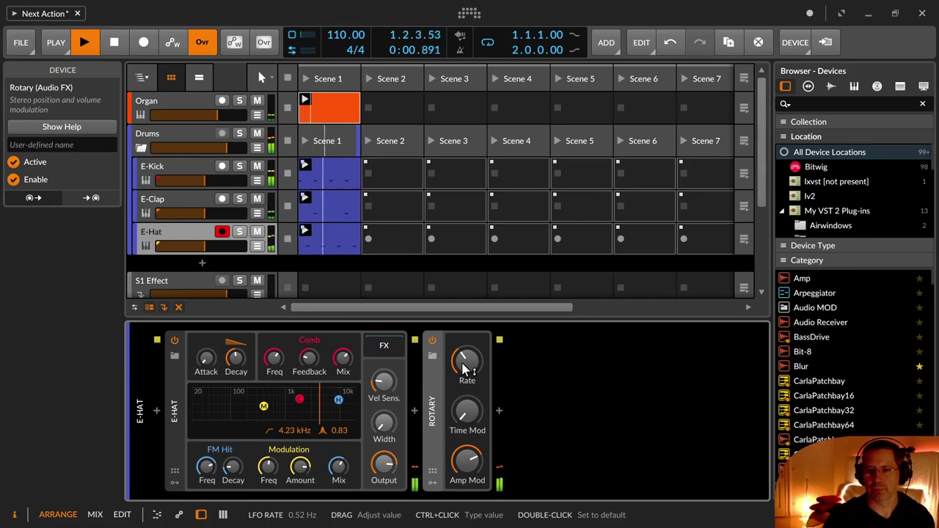
key(space)
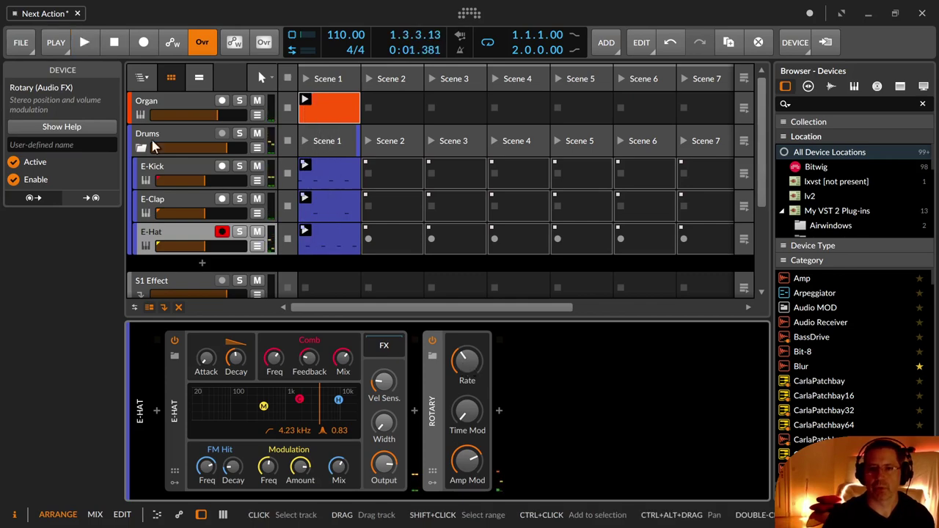
Step: Insert a Delay-1 between the Organ and Reverb devices, set its mix to 8.33 %, and audition the result
click(169, 100)
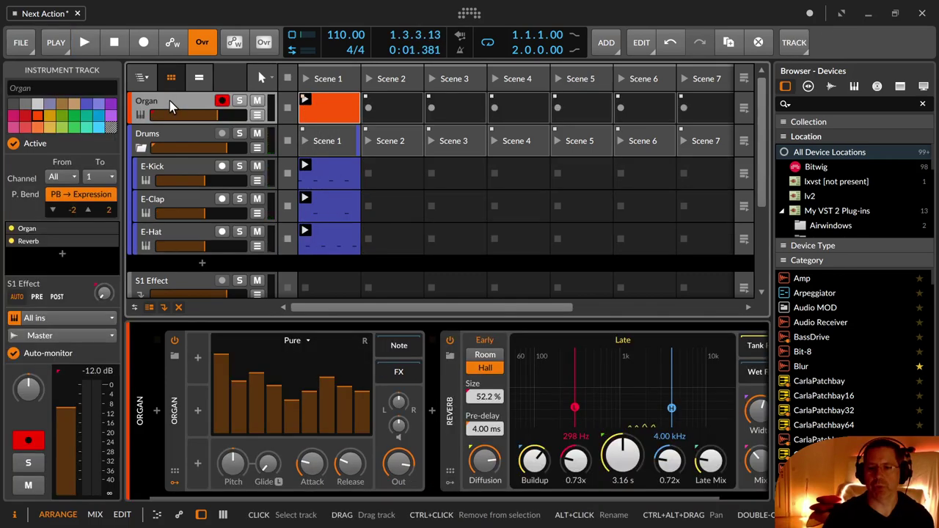
click(433, 411)
text(del)
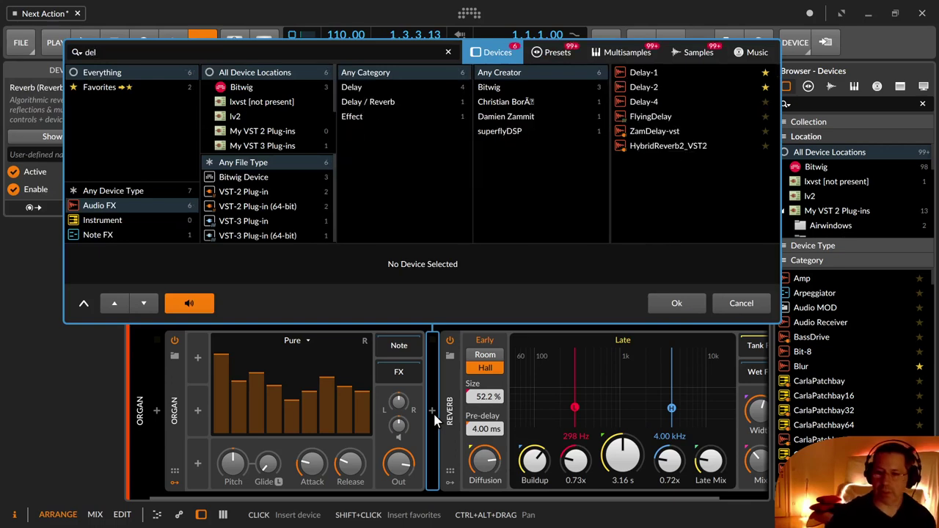
key(Down)
key(Return)
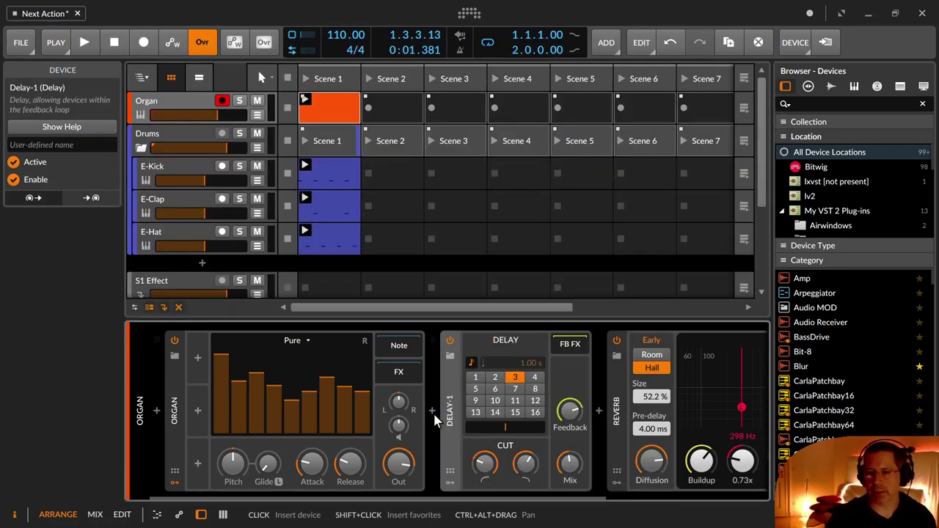
mouse_move(569, 463)
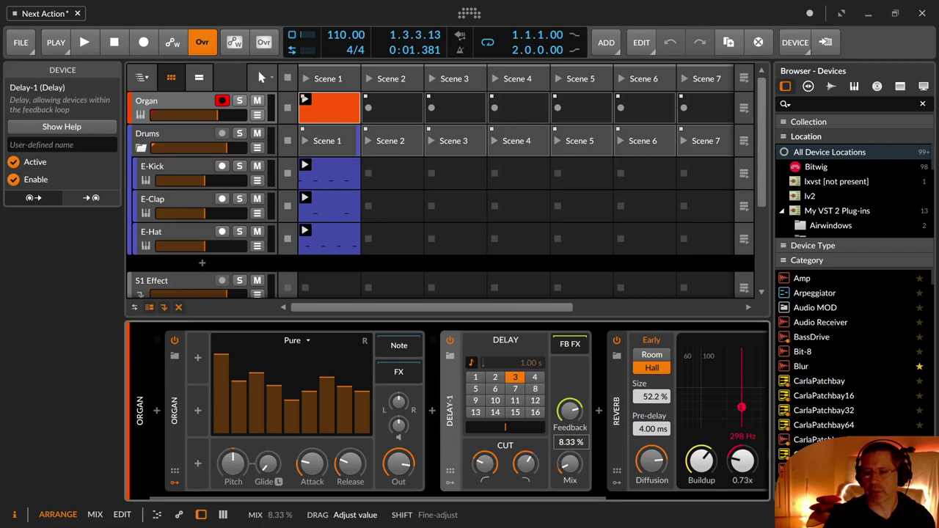
key(space)
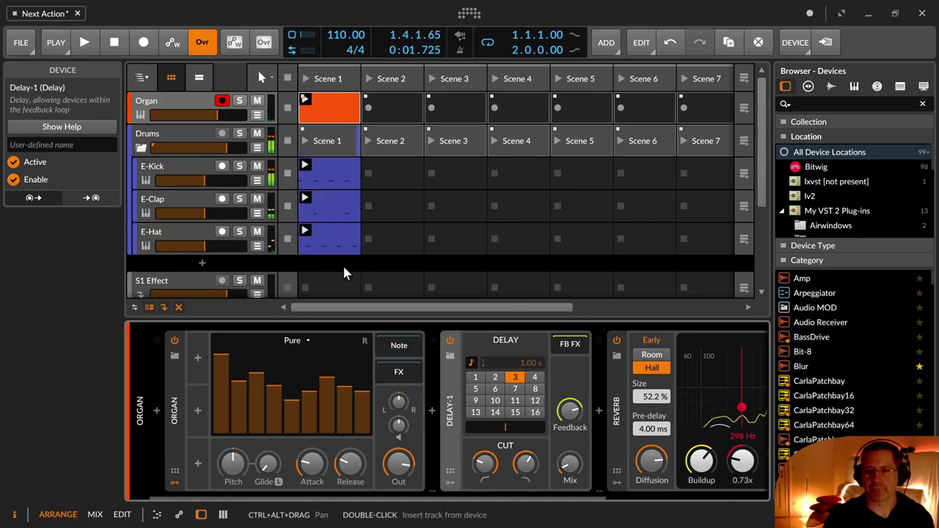
Step: Collapse the Organ, Delay-1 and Reverb devices in the chain and fold the Drums group
double_click(175, 451)
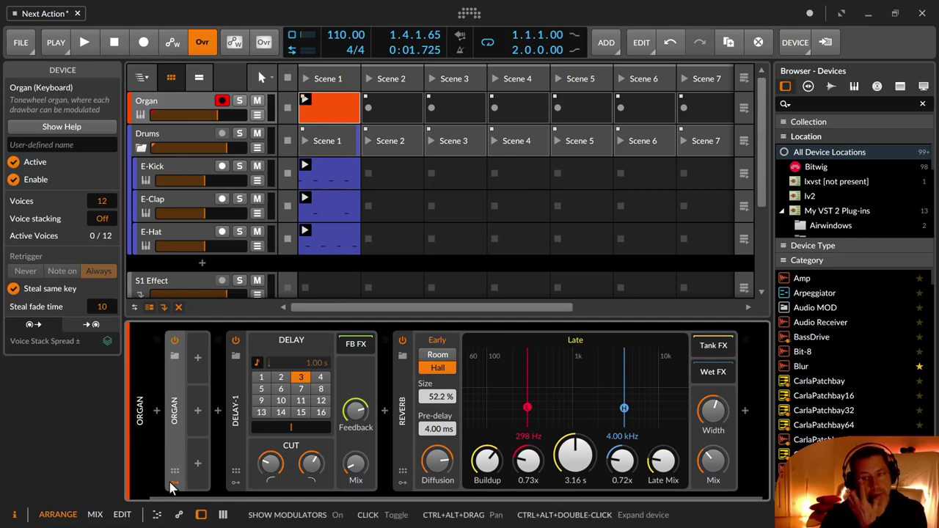
click(173, 482)
click(208, 429)
double_click(207, 428)
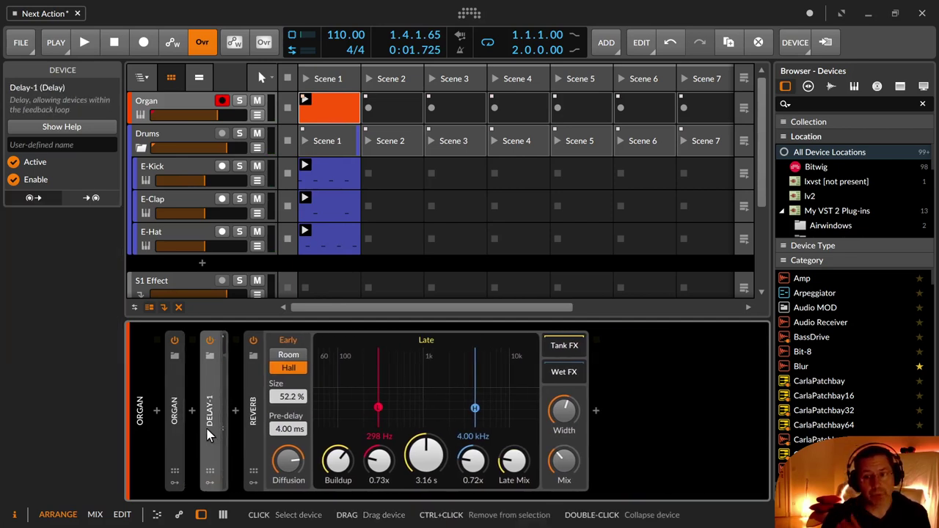
double_click(240, 424)
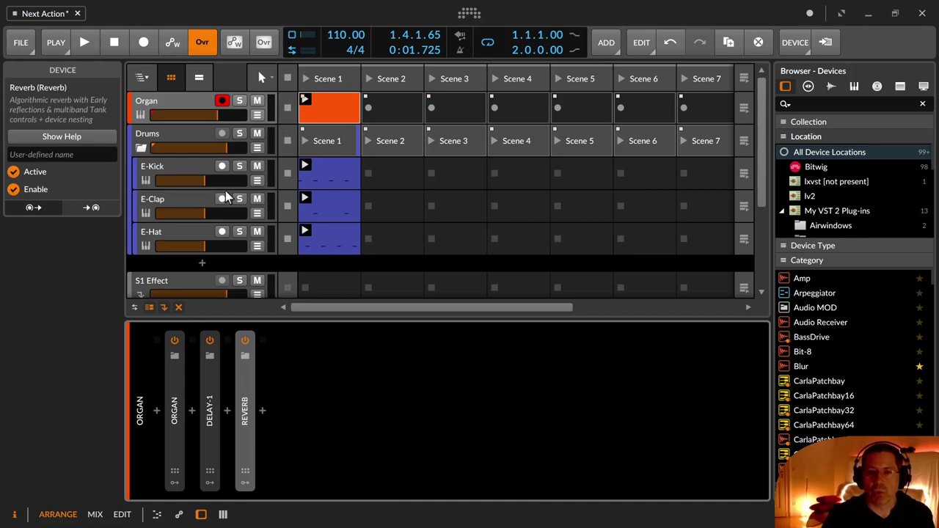
click(140, 147)
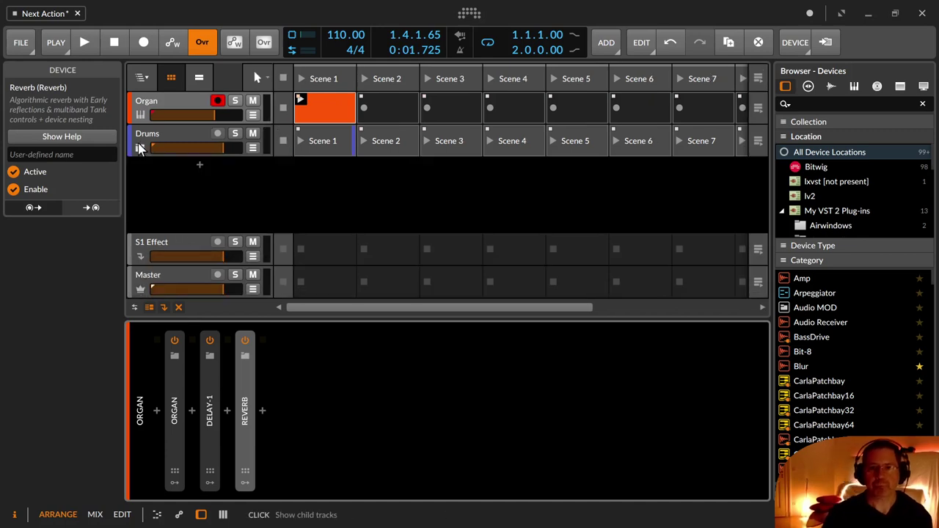
Step: Add a new instrument track below Drums and load the Polysynth device onto it
click(198, 170)
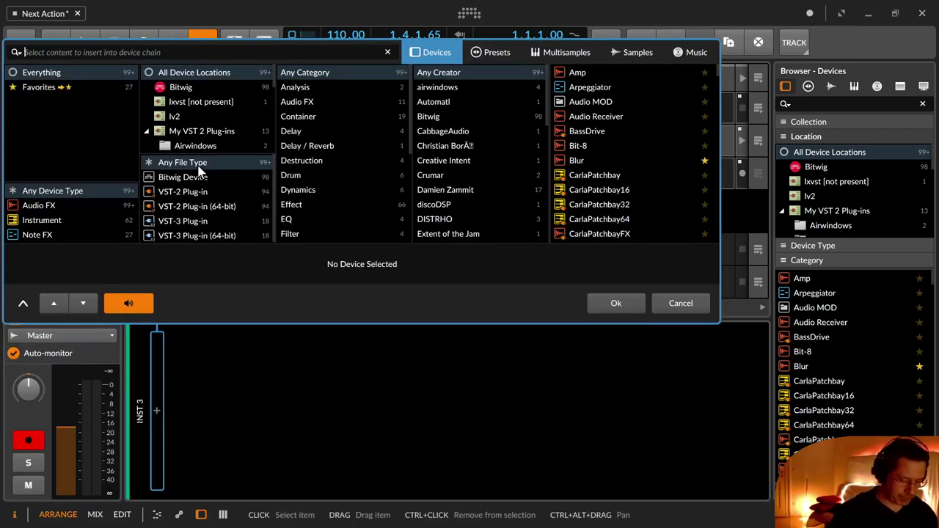
text(poly)
key(Down)
key(Down)
key(Down)
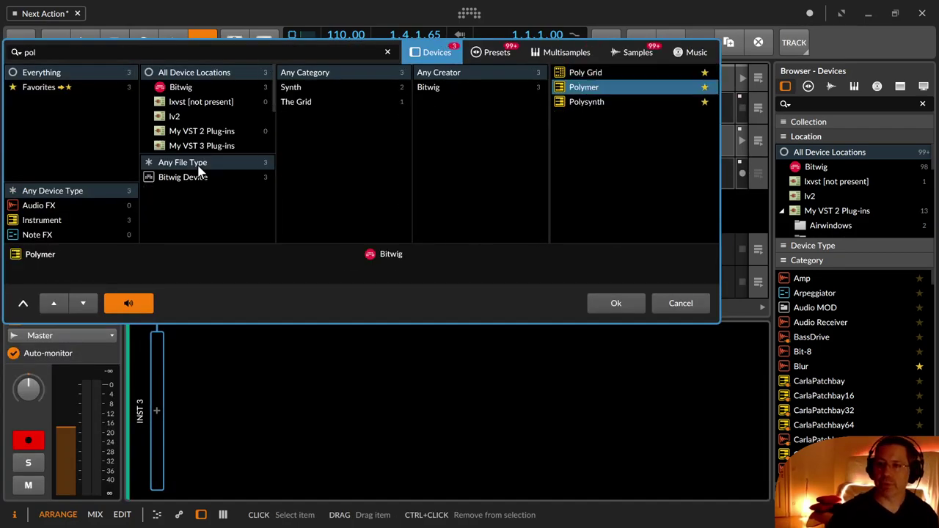
key(Return)
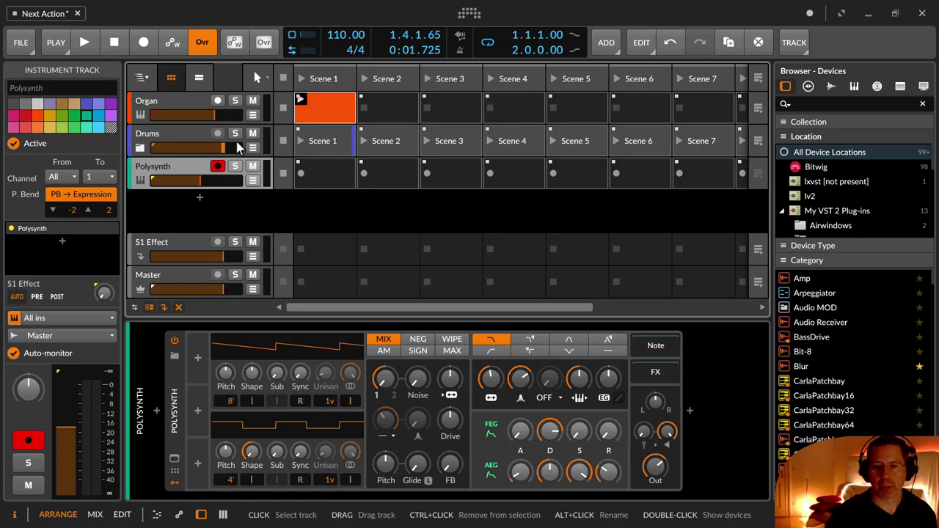
Step: Search the Polysynth presets for "king" and load the String King preset
click(175, 355)
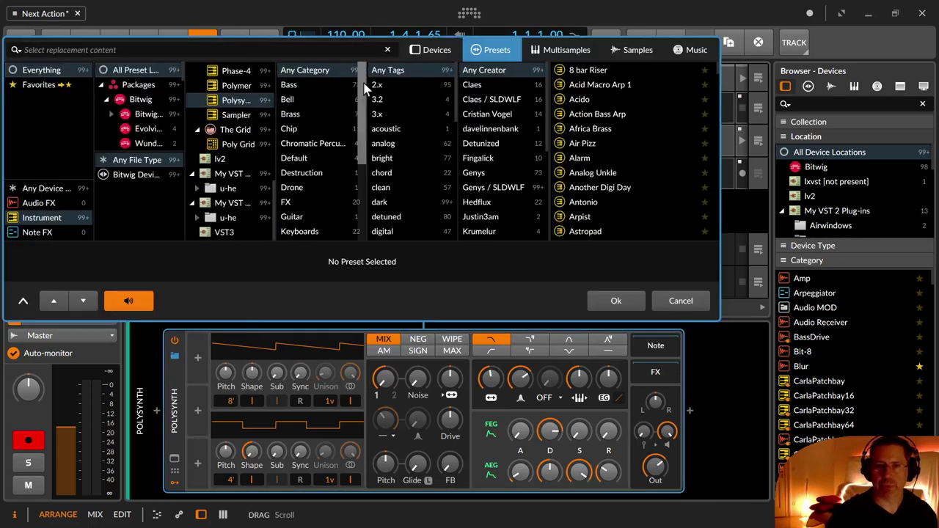
text(king)
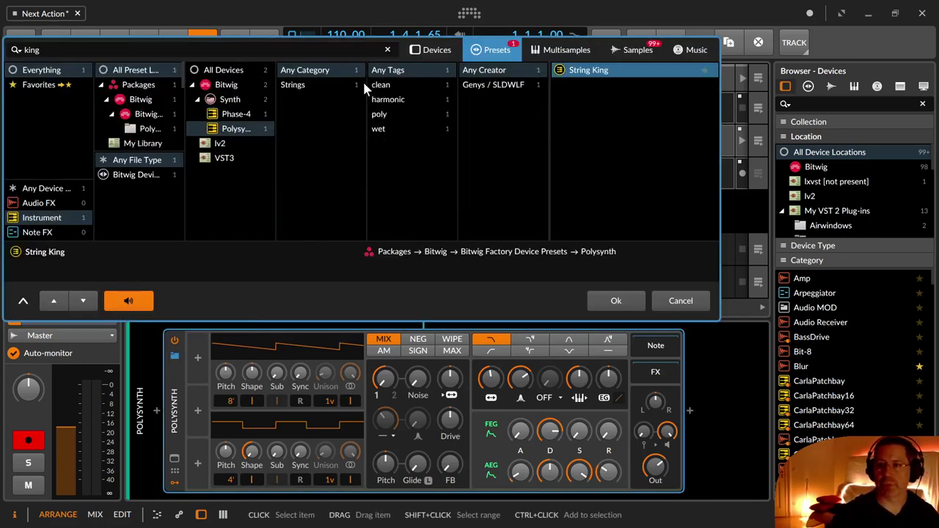
key(Return)
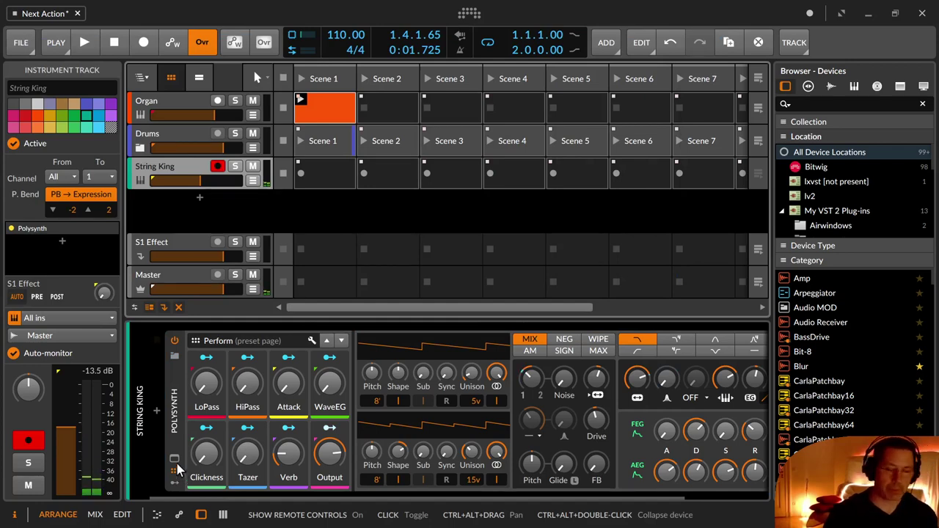
Step: Move the String King track between Organ and Drums and colour it the same orange-red as the Organ track
drag(212, 154, 180, 129)
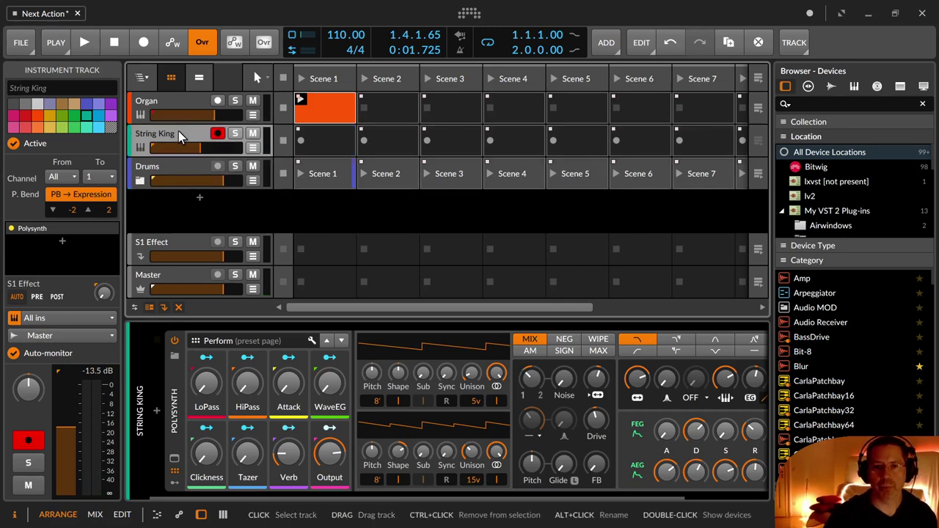
click(35, 116)
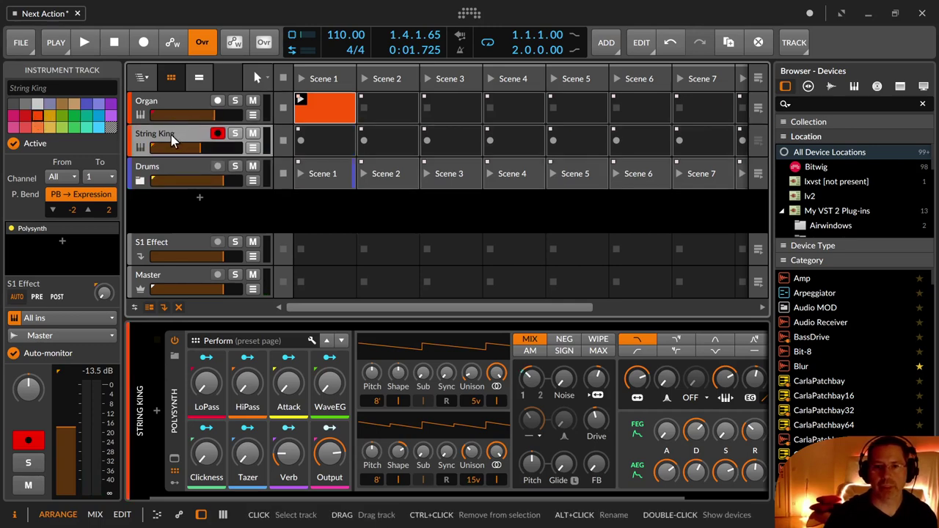
Step: Create a String King clip in Scene 1, set its loop length to 12 bars and open it in the note editor
double_click(323, 134)
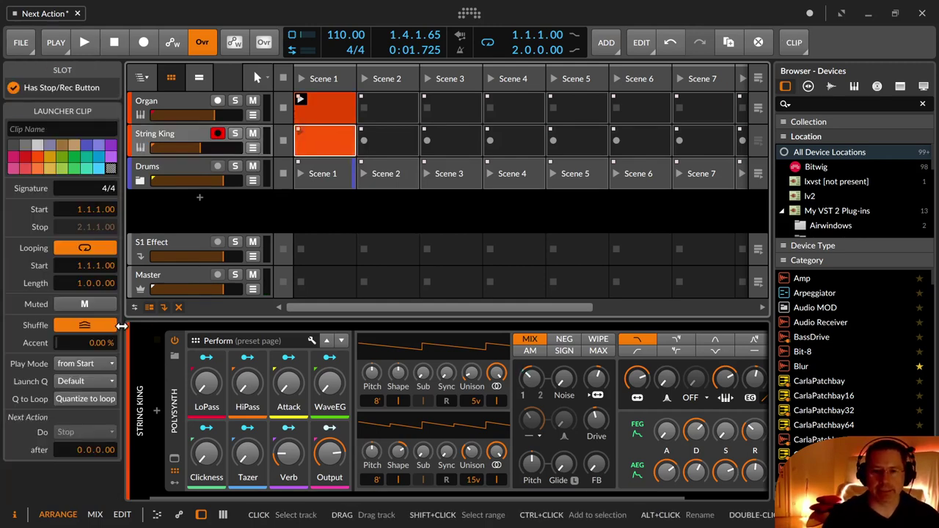
drag(84, 290, 84, 282)
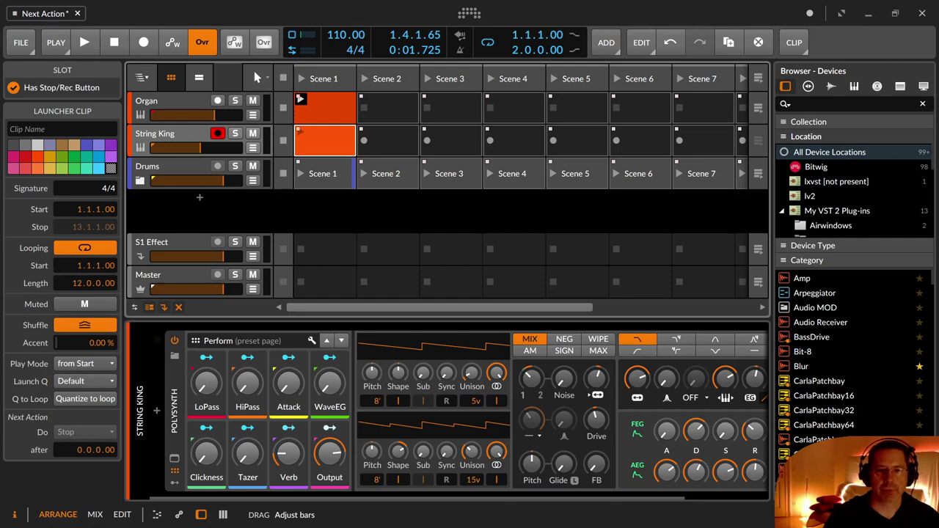
double_click(326, 139)
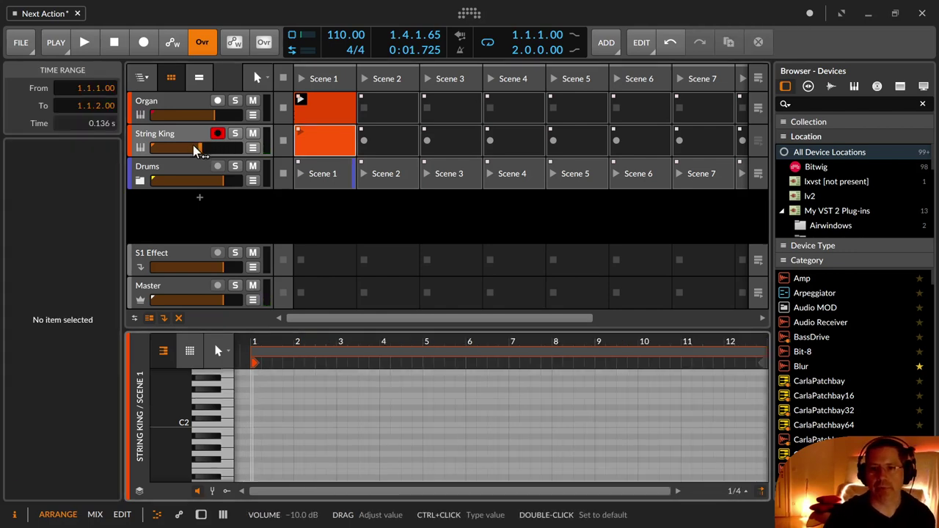
Step: Lower the String King track's volume to about -15.9 dB and enlarge the note editor
drag(196, 147, 157, 153)
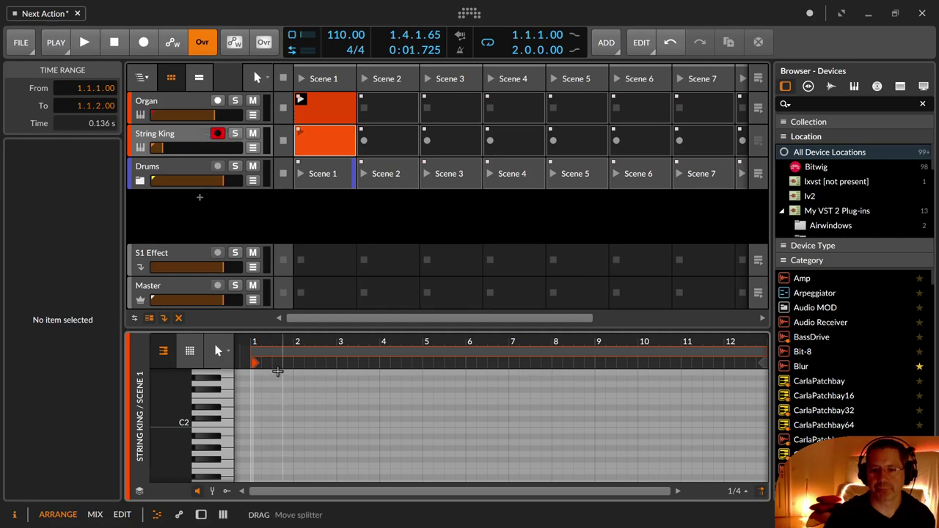
drag(282, 327, 283, 154)
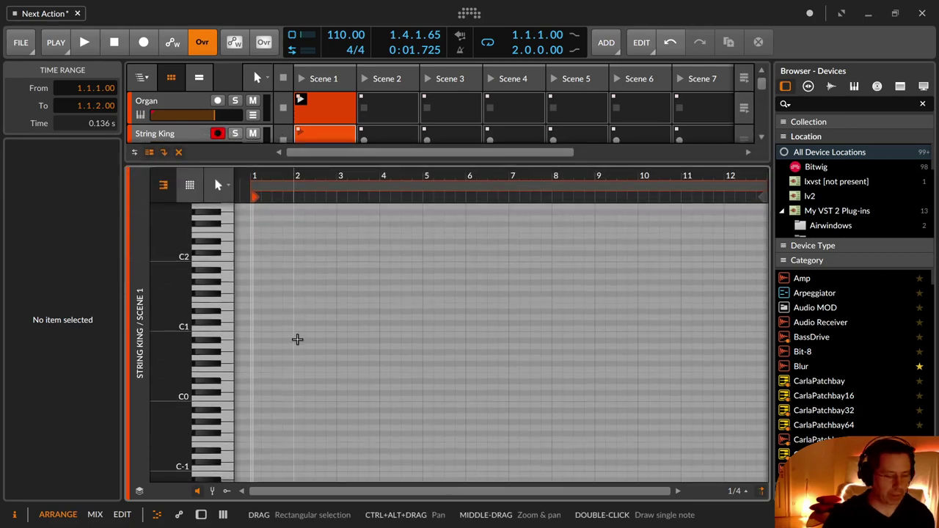
scroll(297, 339, up, 4)
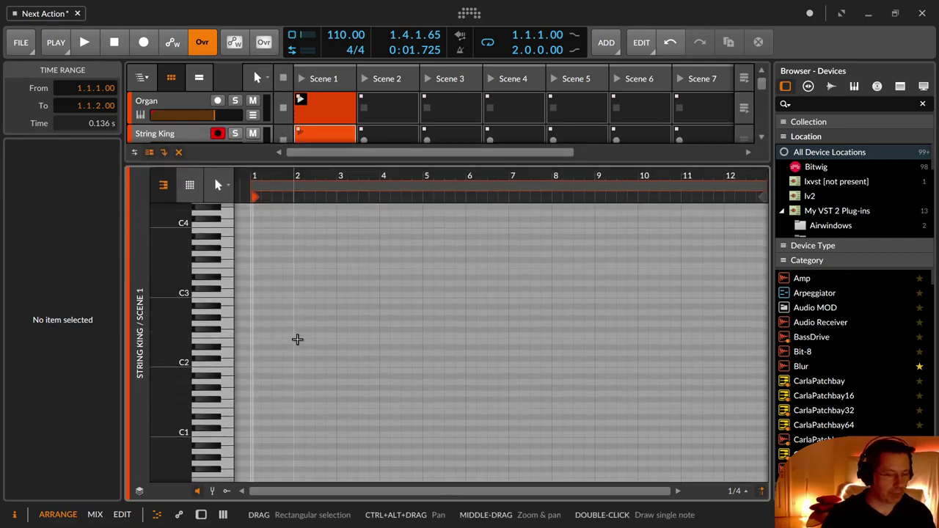
scroll(270, 137, down, 1)
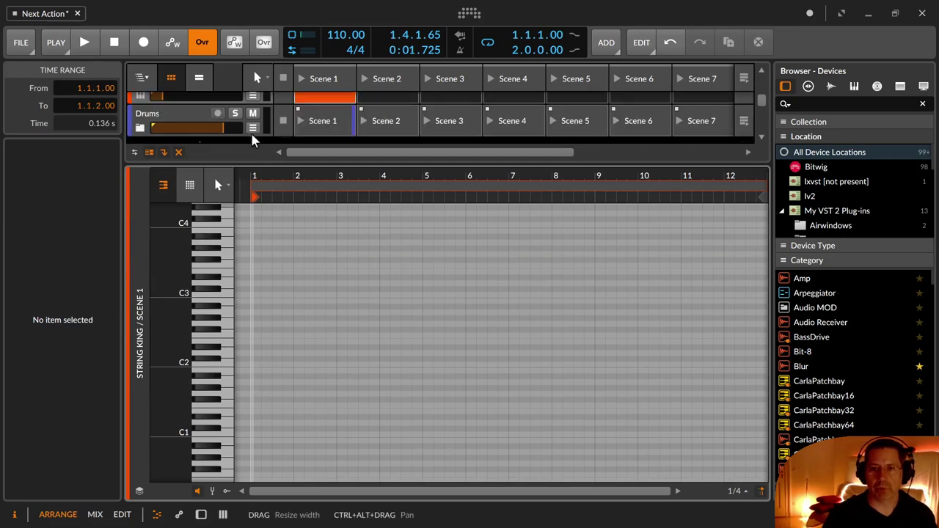
drag(243, 217, 243, 282)
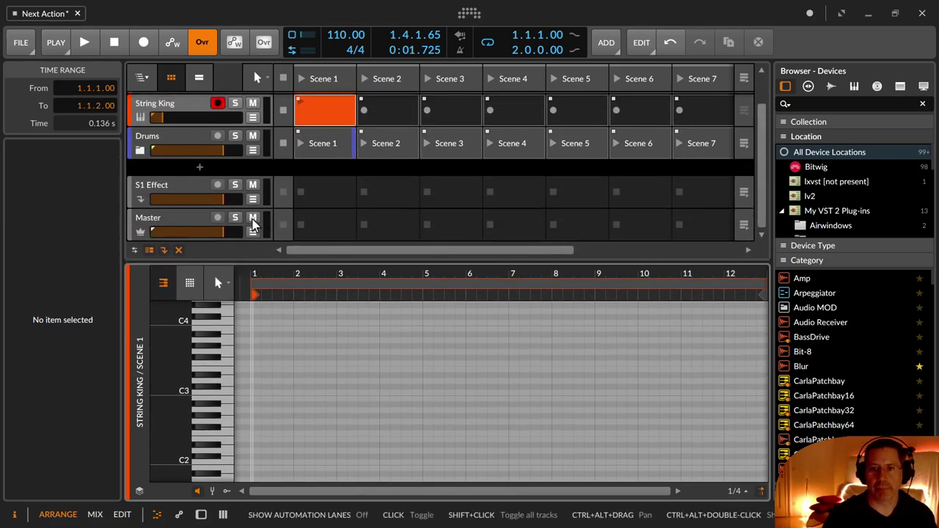
drag(171, 118, 191, 119)
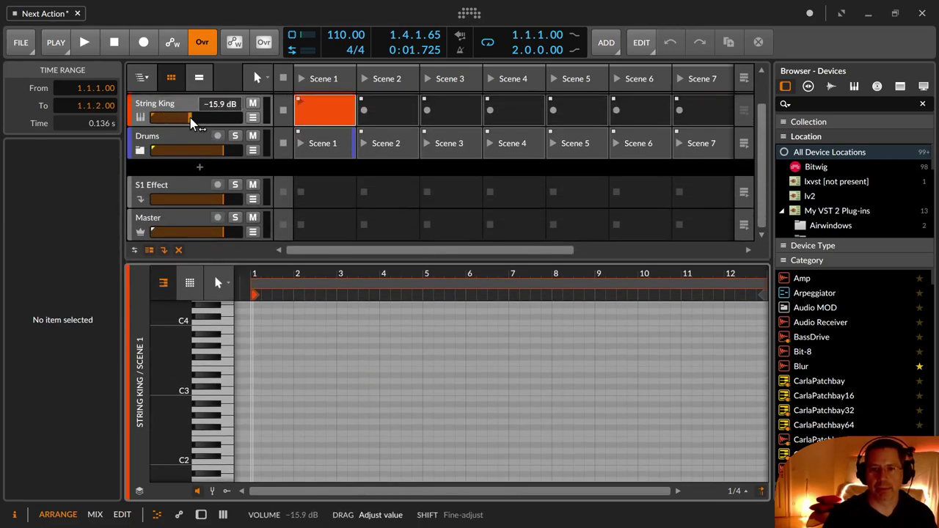
Step: Draw a quarter-note C6 at the very start of the String King clip
scroll(289, 353, up, 3)
scroll(288, 354, up, 2)
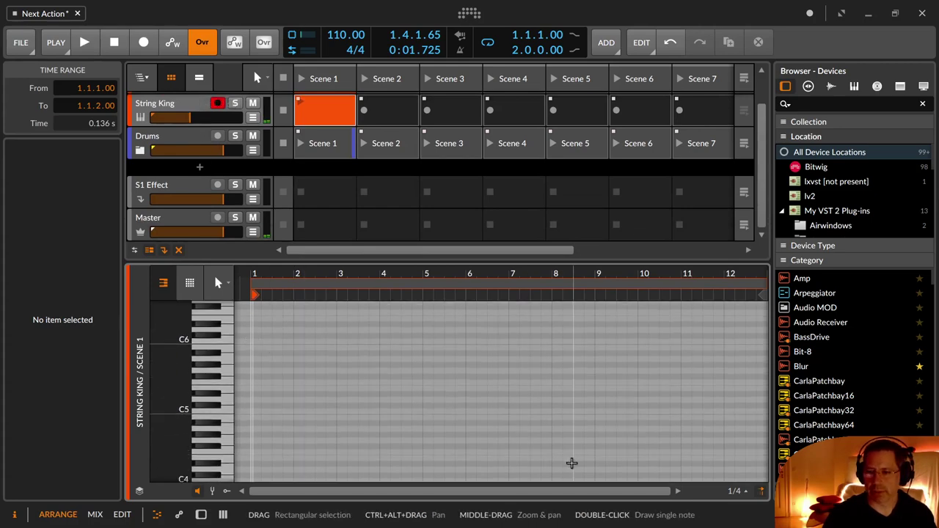
key(3)
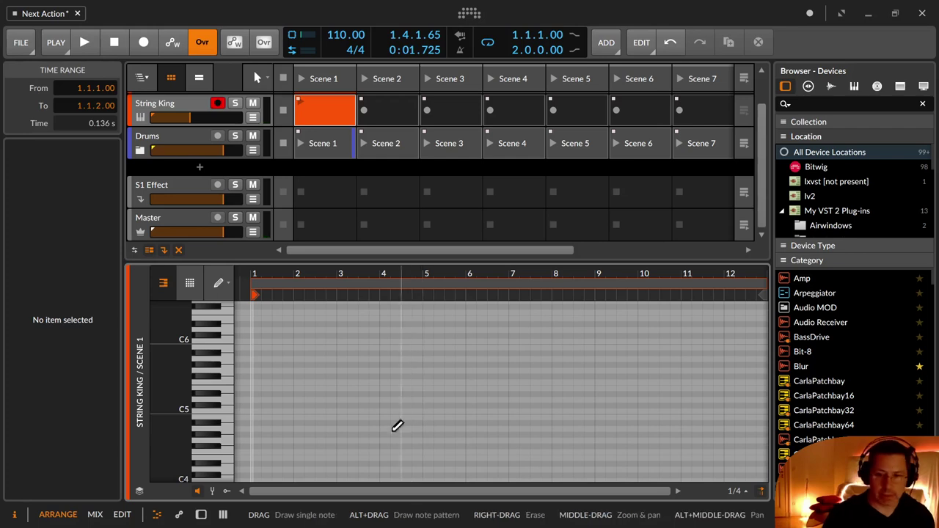
click(256, 336)
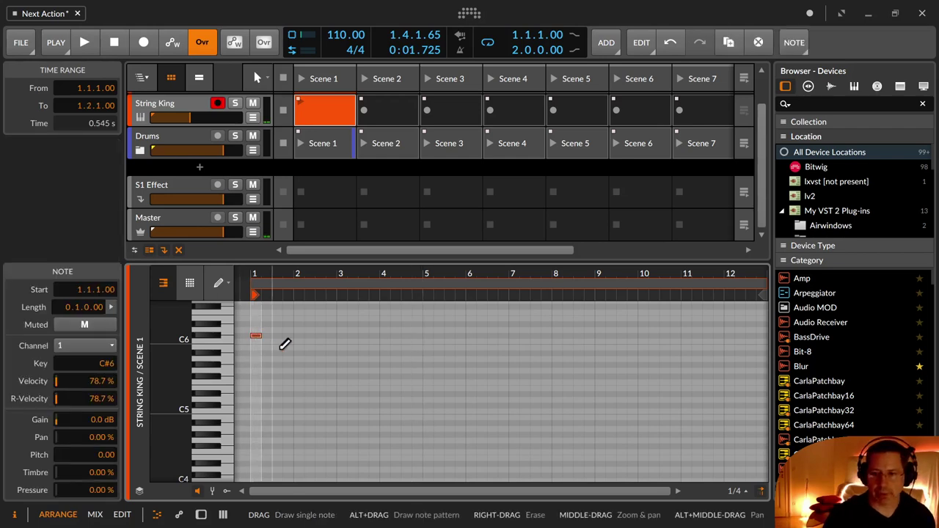
drag(257, 338, 258, 342)
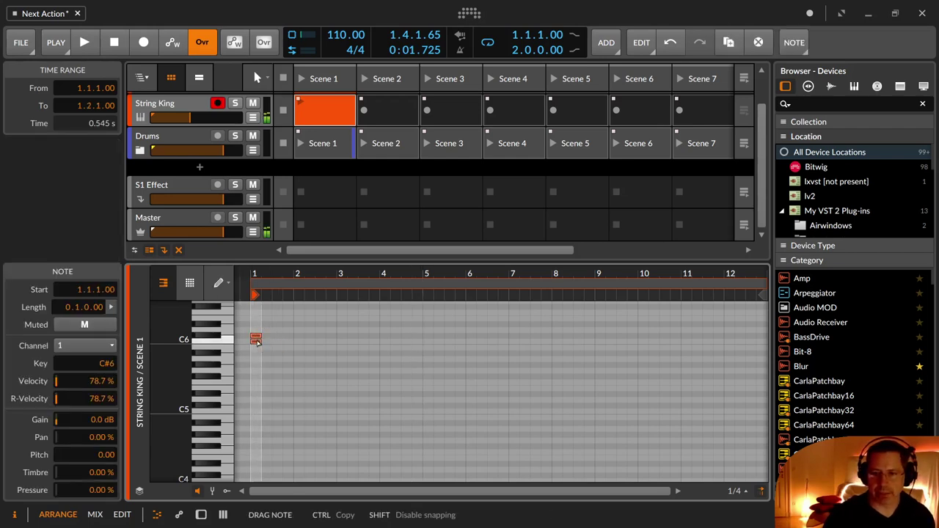
key(1)
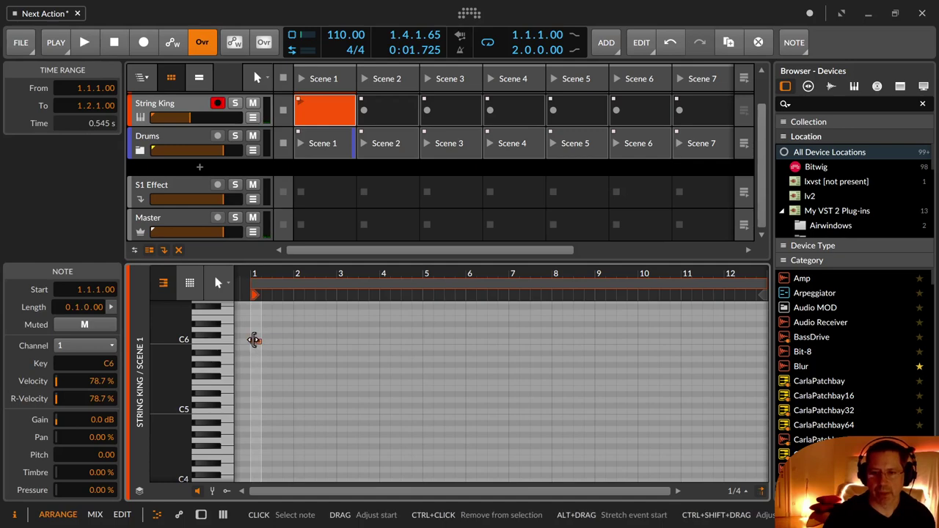
Step: Set the C6 note's length to 12 bars so it spans the whole clip
right_click(257, 340)
click(671, 330)
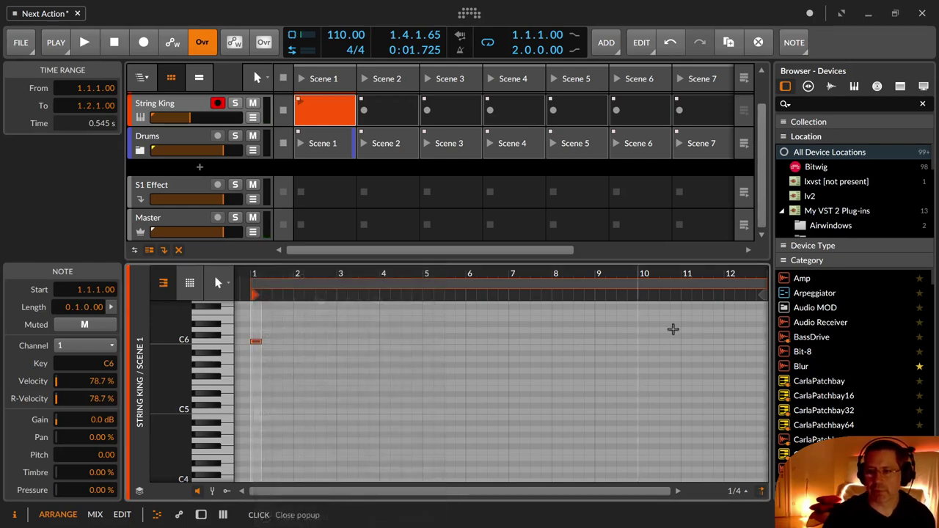
click(256, 343)
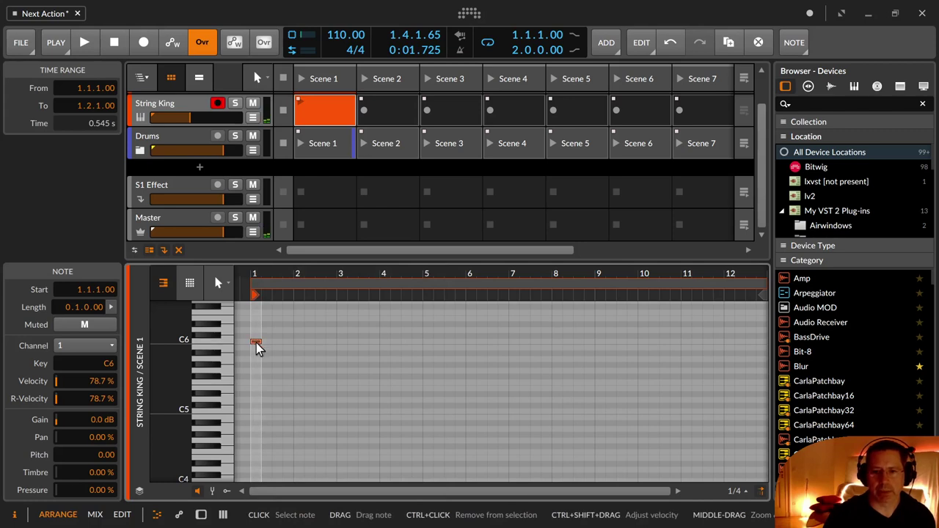
double_click(79, 306)
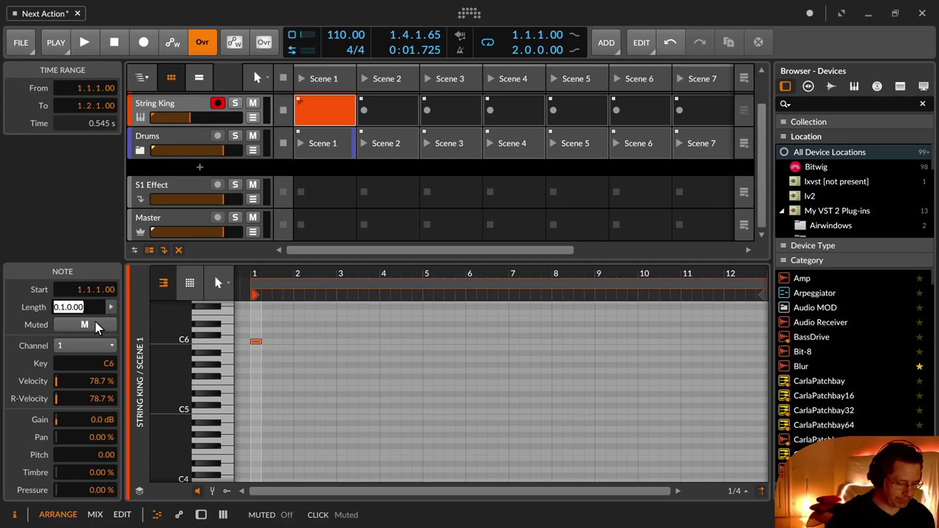
text(12)
key(Return)
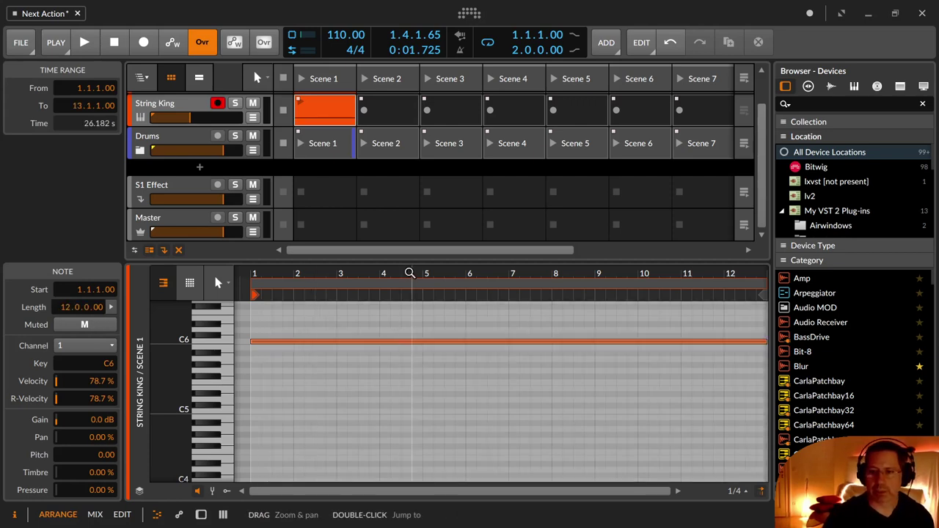
drag(411, 274, 392, 284)
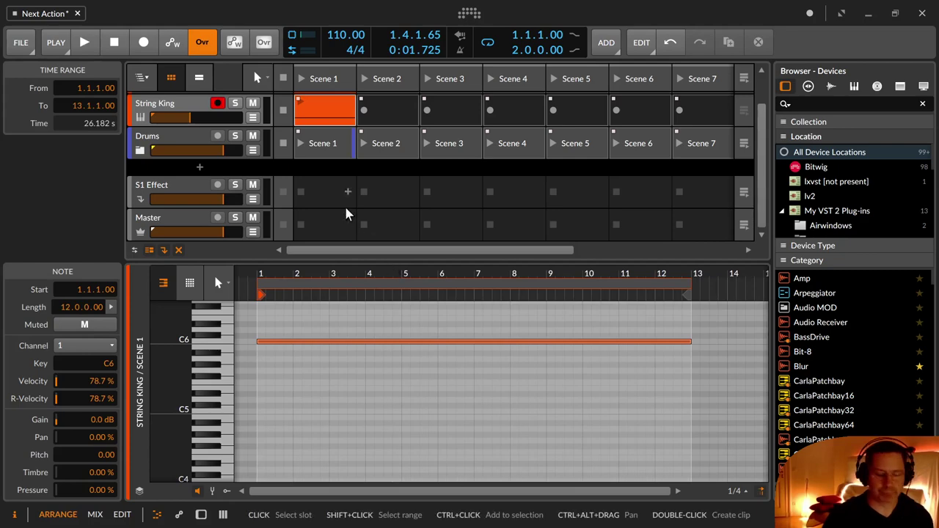
Step: Show the Polysynth without its remote controls, play the String King clip, and raise the AEG release to about 72.3 %
key(d)
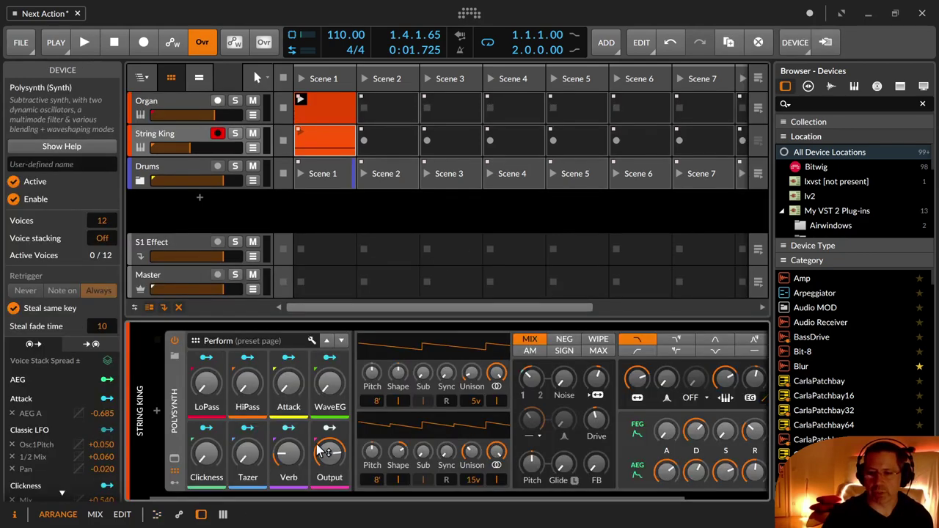
click(176, 473)
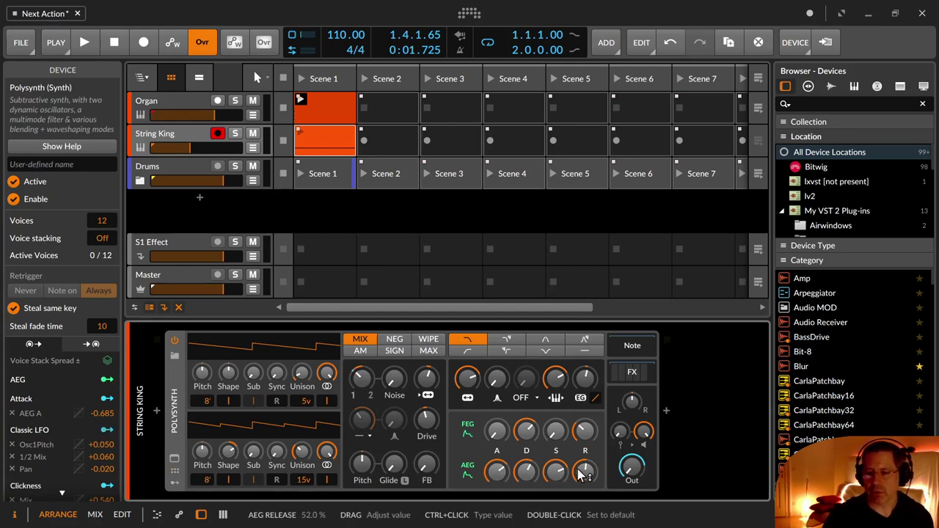
click(302, 132)
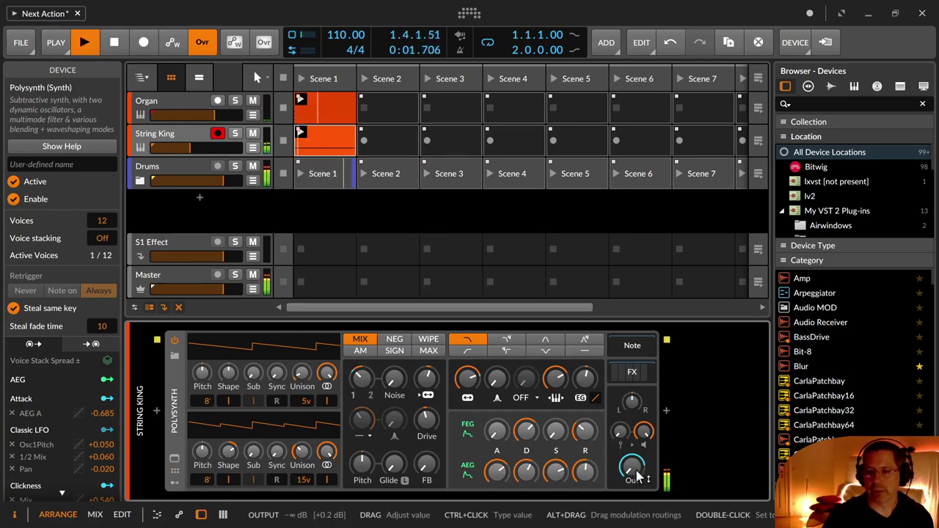
mouse_move(585, 472)
drag(585, 472, 584, 466)
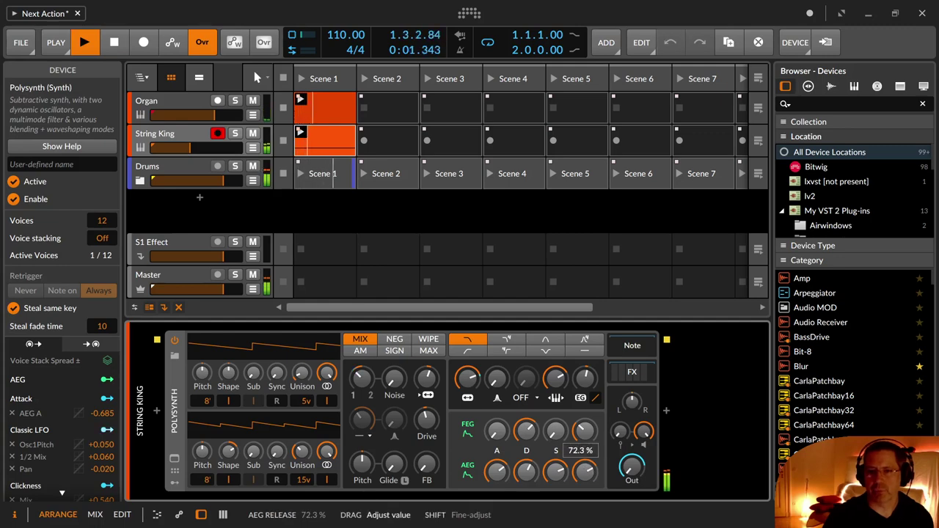
key(space)
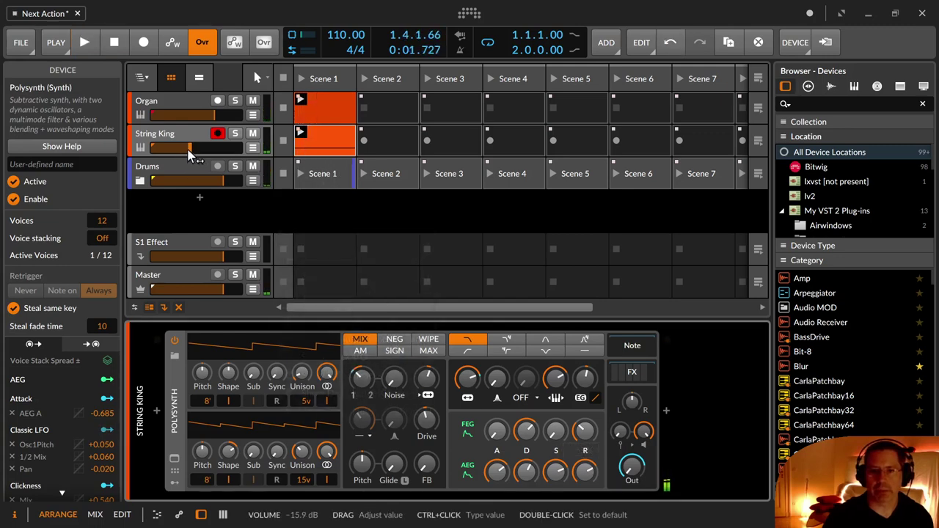
Step: Lower the String King track's volume further and audition the mix briefly
drag(190, 151, 177, 152)
key(space)
key(space)
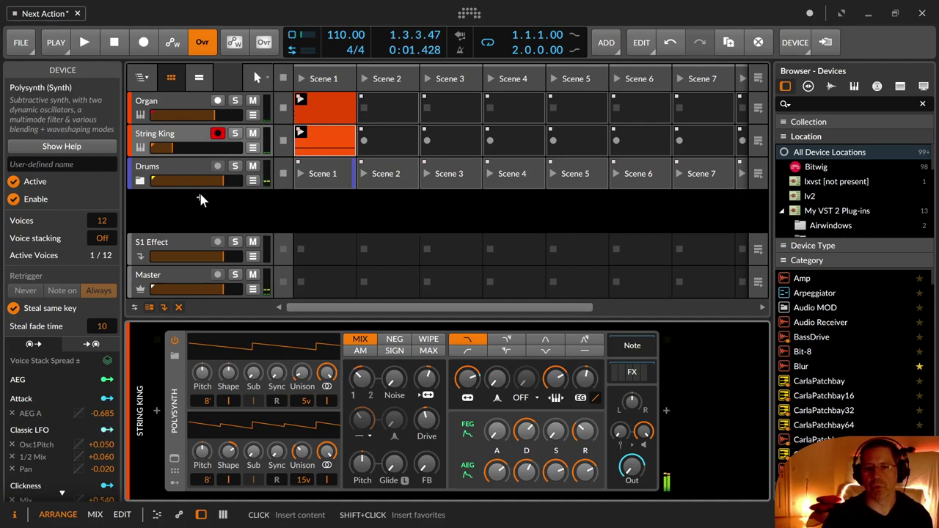
Step: Add a new instrument track directly below the Drums group track
click(198, 197)
key(Escape)
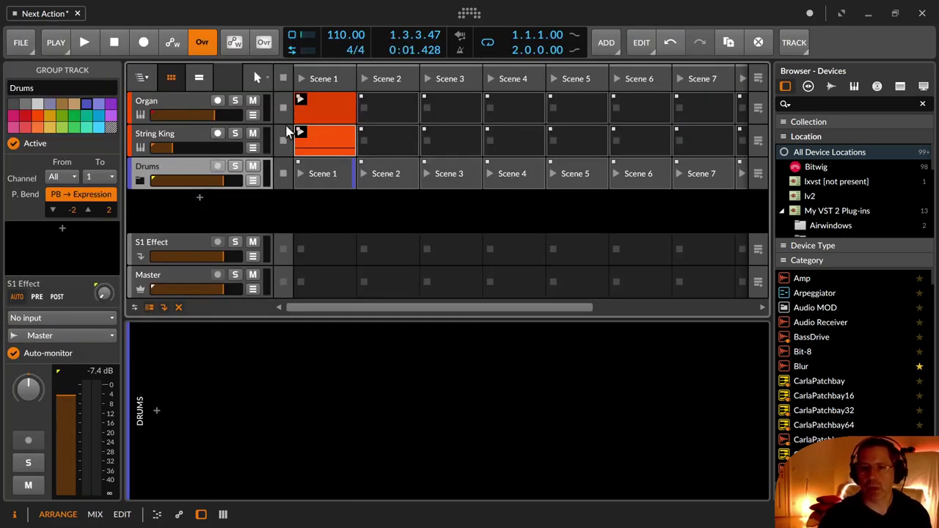
click(607, 44)
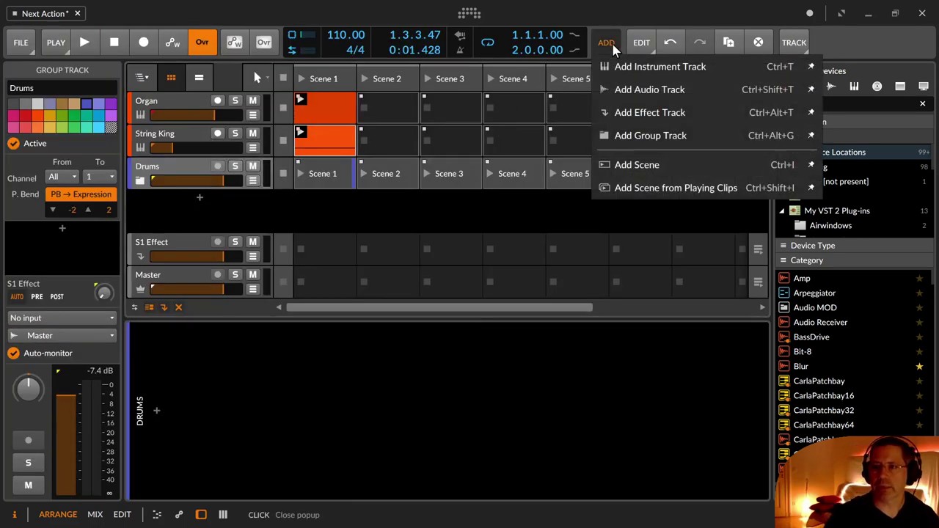
click(620, 69)
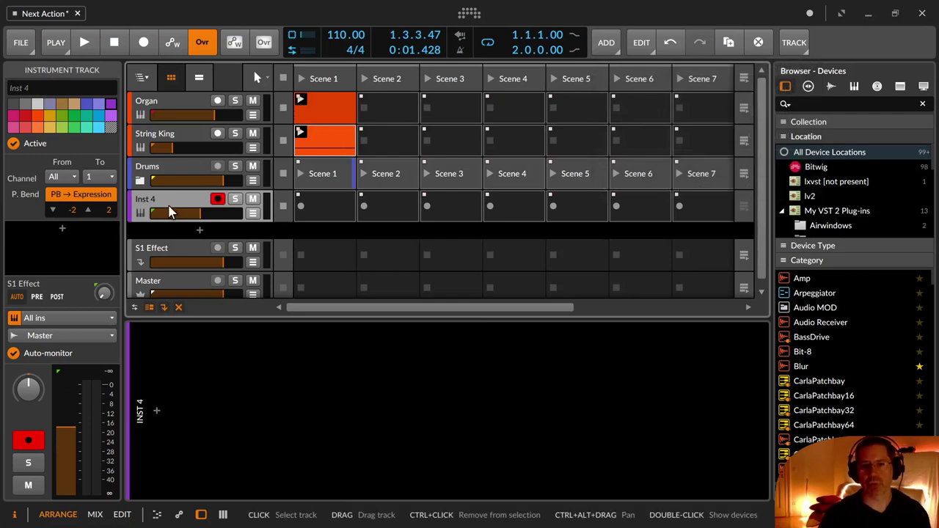
Step: Insert a Polysynth device into the new instrument track's empty device chain
click(156, 412)
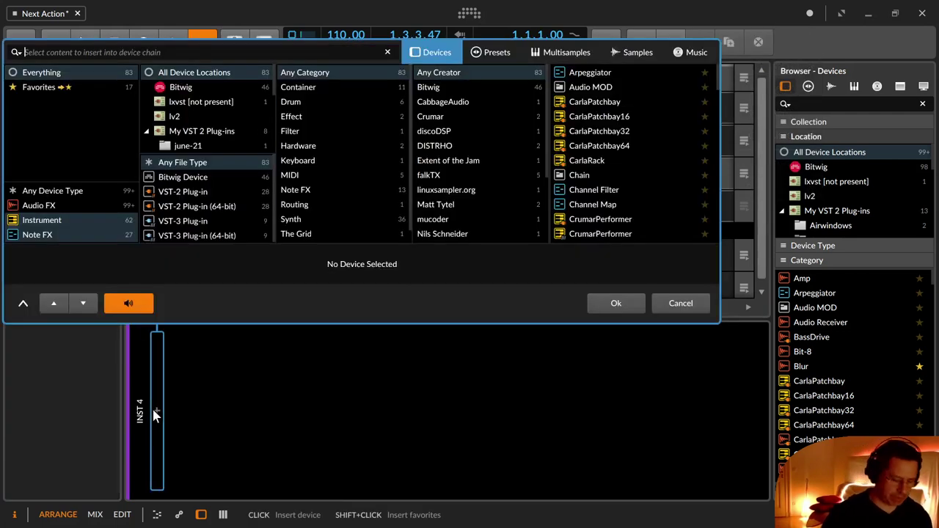
text(pol)
key(Down)
key(Down)
key(Down)
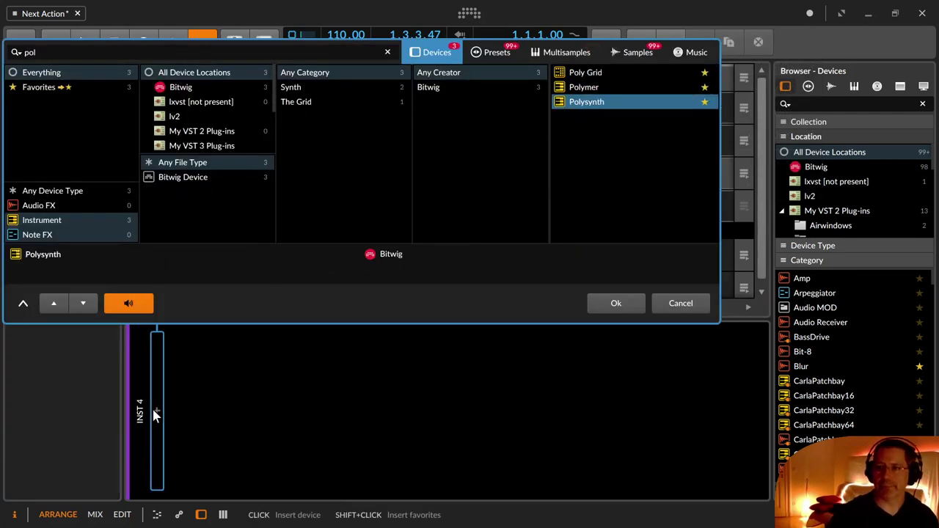
key(Return)
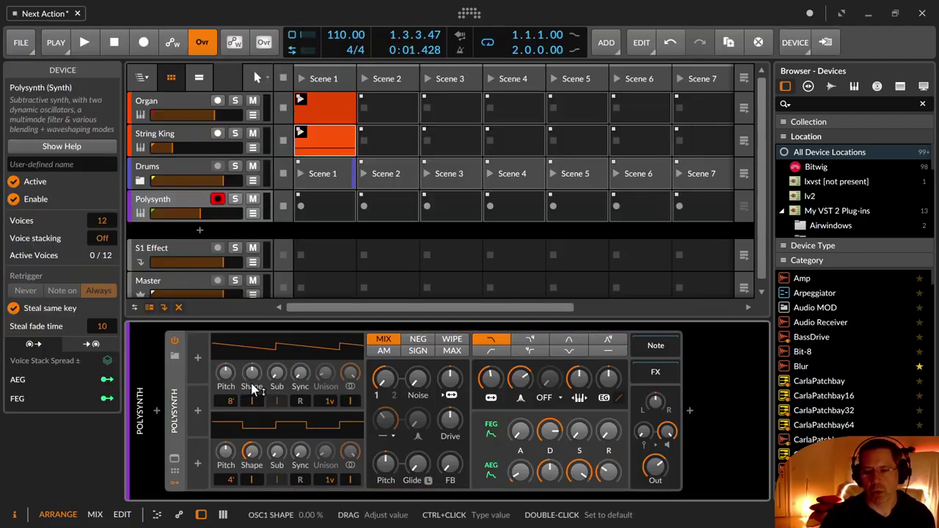
Step: Shape the Polysynth's oscillator 1 into a square-like pulse wave with 10 unison voices, and hide the device's remote controls
drag(251, 375, 251, 345)
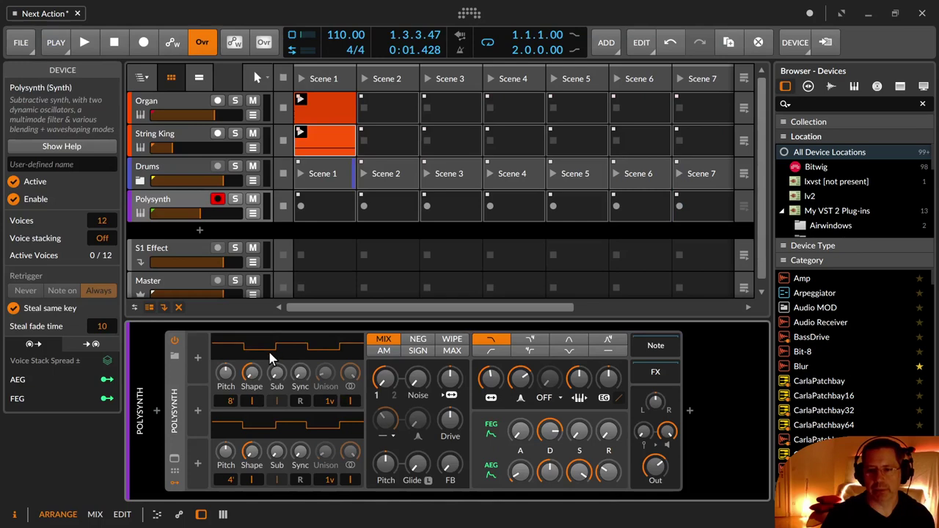
click(175, 484)
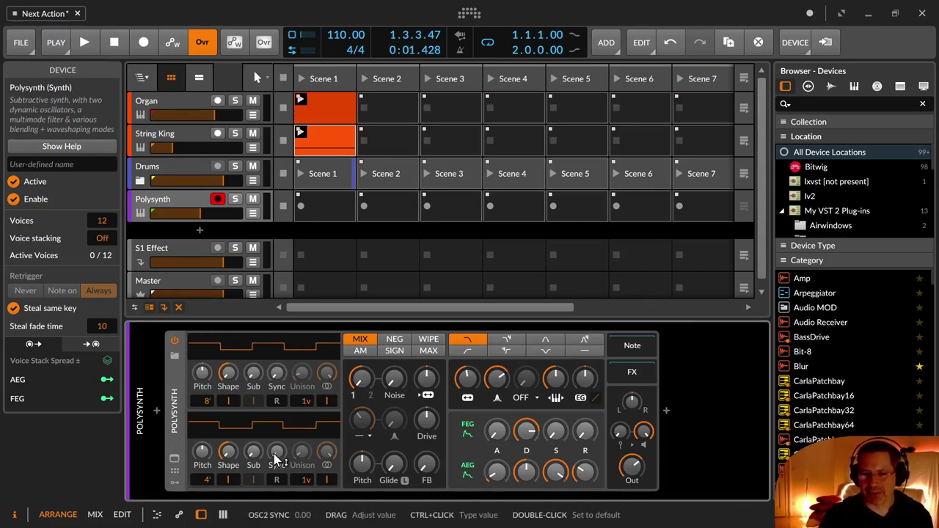
drag(306, 406, 306, 396)
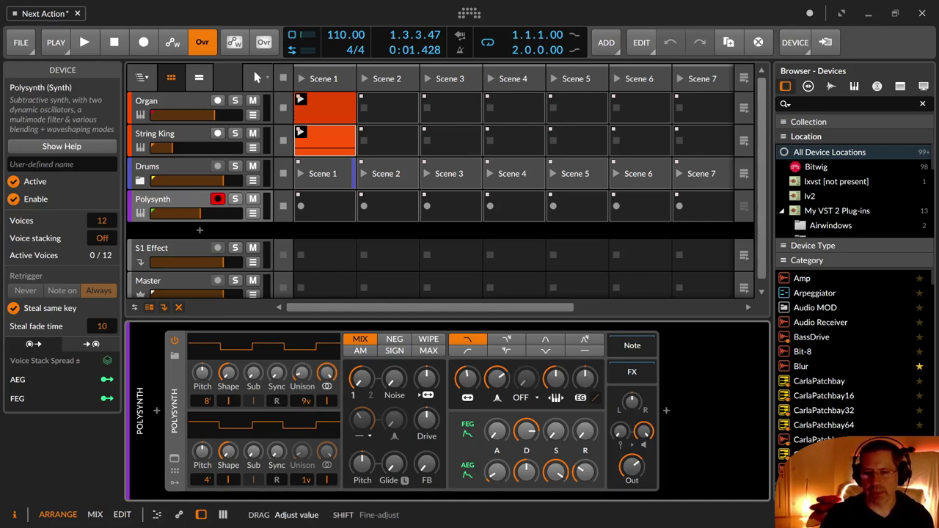
drag(306, 405, 305, 405)
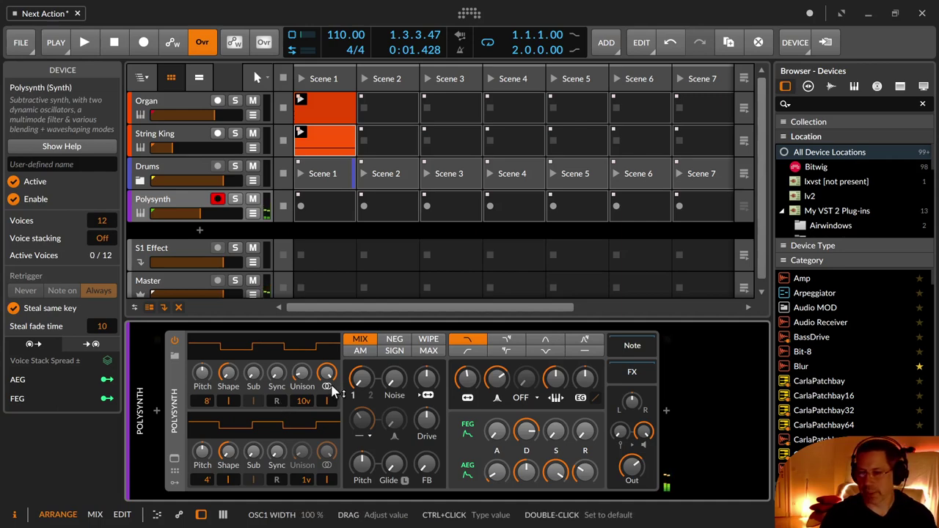
Step: Blend in oscillator 2 at 8' with a 29.7 % oscillator mix, and turn the filter resonance fully down
drag(369, 382, 369, 339)
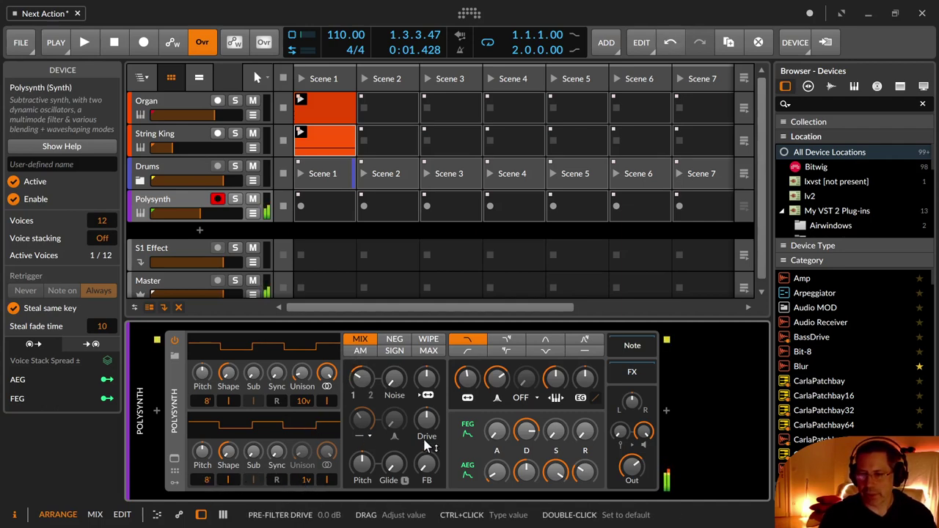
drag(503, 383, 503, 456)
mouse_move(466, 384)
mouse_down()
mouse_move(466, 356)
mouse_move(467, 381)
mouse_up()
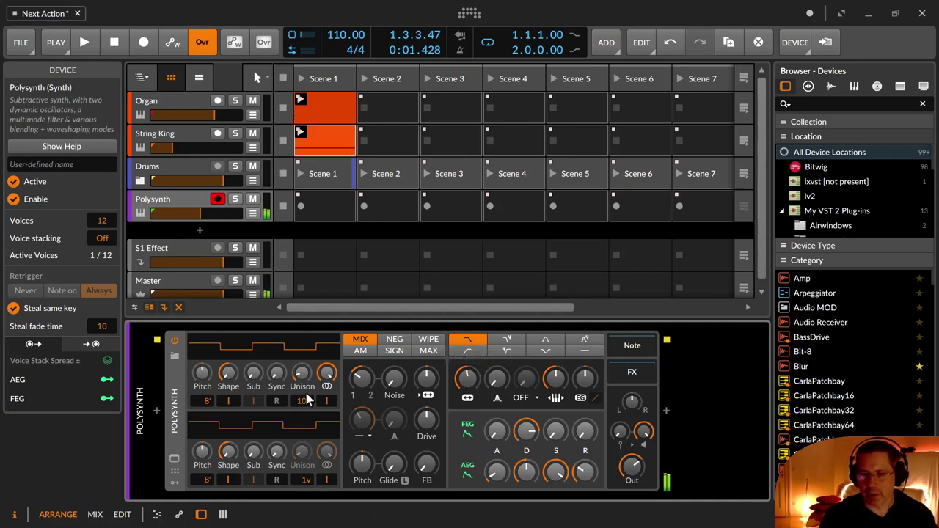
Step: Toggle retrigger on both oscillators and refine the tone with an oscillator mix of about 37 % and a lower filter cutoff
click(276, 401)
click(278, 480)
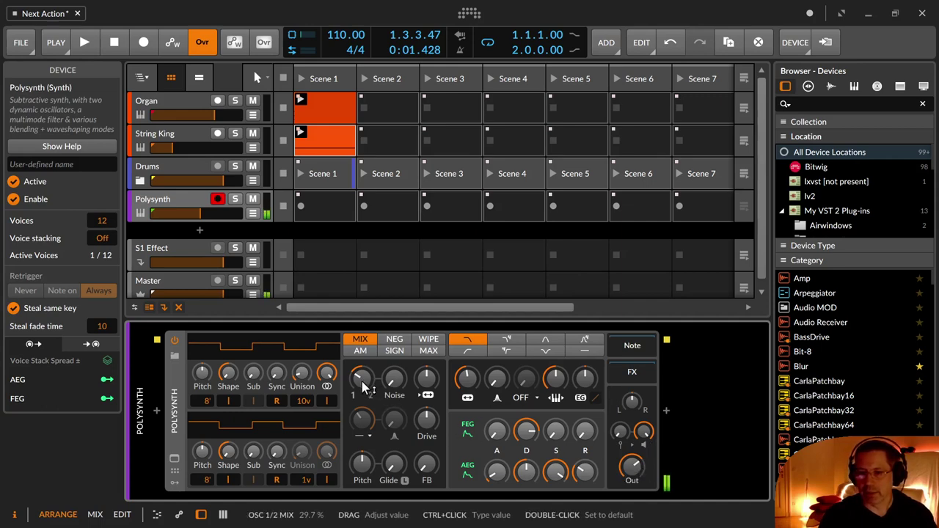
drag(360, 379, 360, 374)
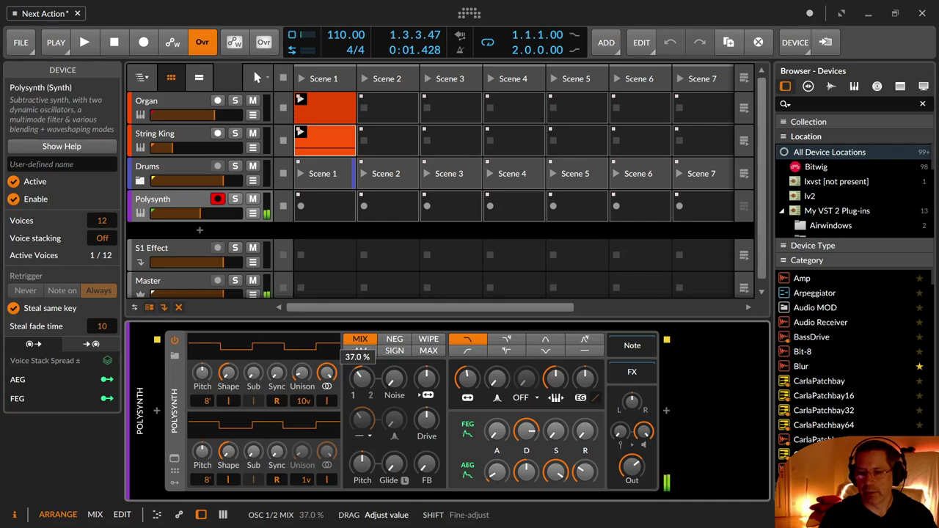
drag(361, 374, 361, 373)
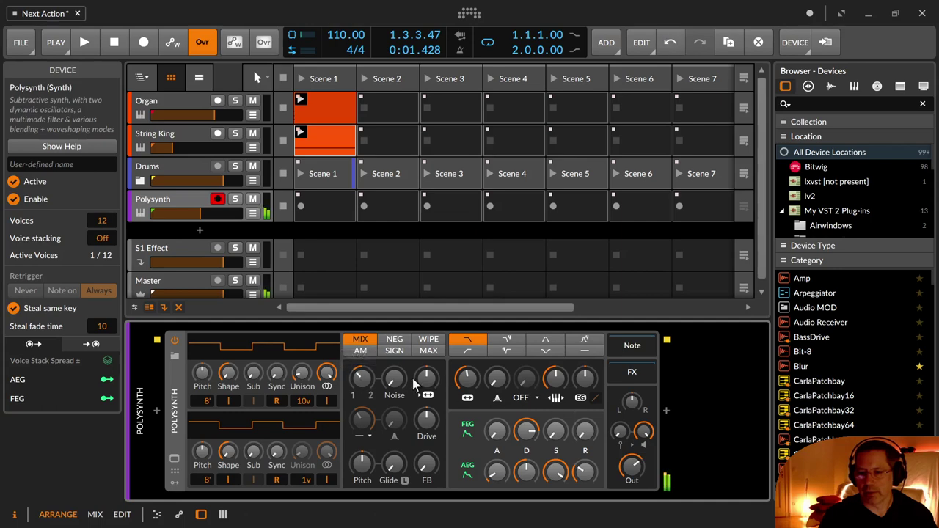
drag(458, 381, 458, 380)
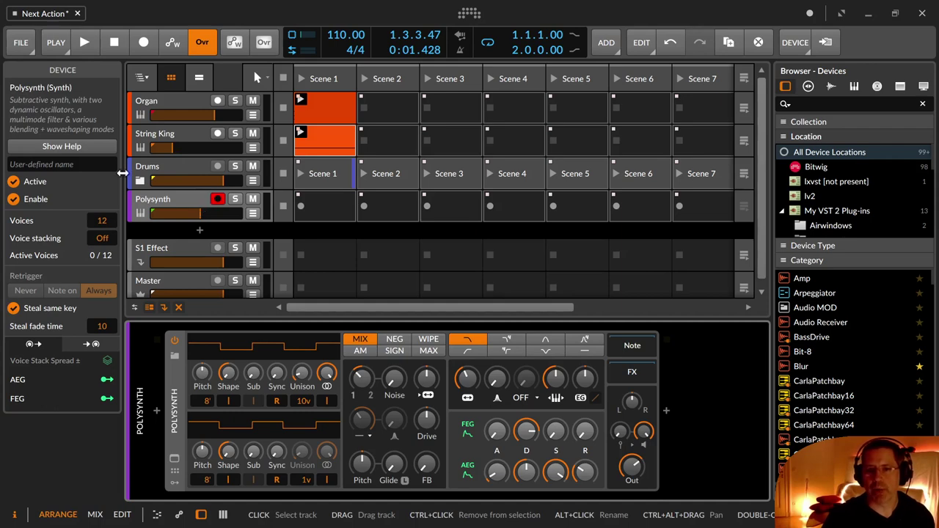
Step: Color the Polysynth track brown and create an empty launcher clip in its Scene 1 slot
click(166, 198)
click(61, 103)
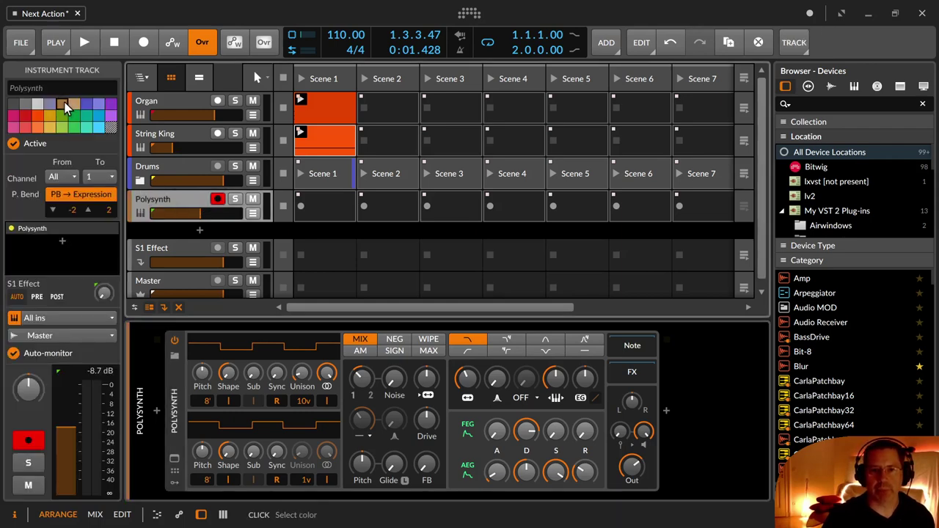
double_click(327, 204)
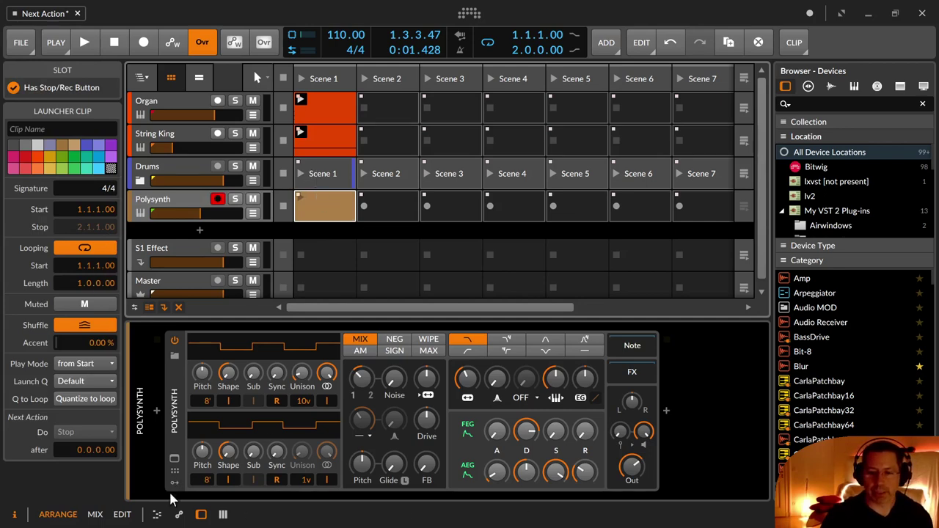
Step: Draw two D#0 notes in the Polysynth clip, each 0.1.2.00 long, starting at 1.1.1.00 and 1.3.1.00
click(156, 514)
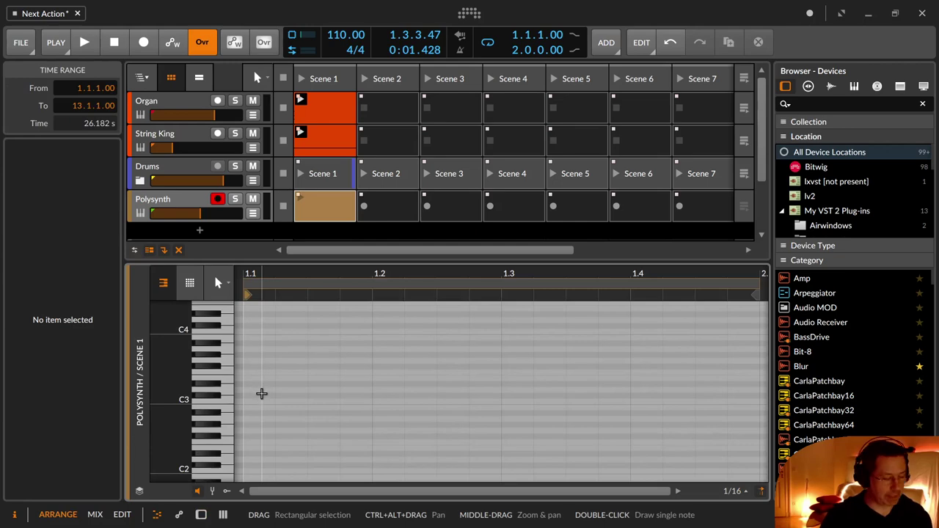
scroll(263, 384, down, 3)
scroll(263, 384, down, 3)
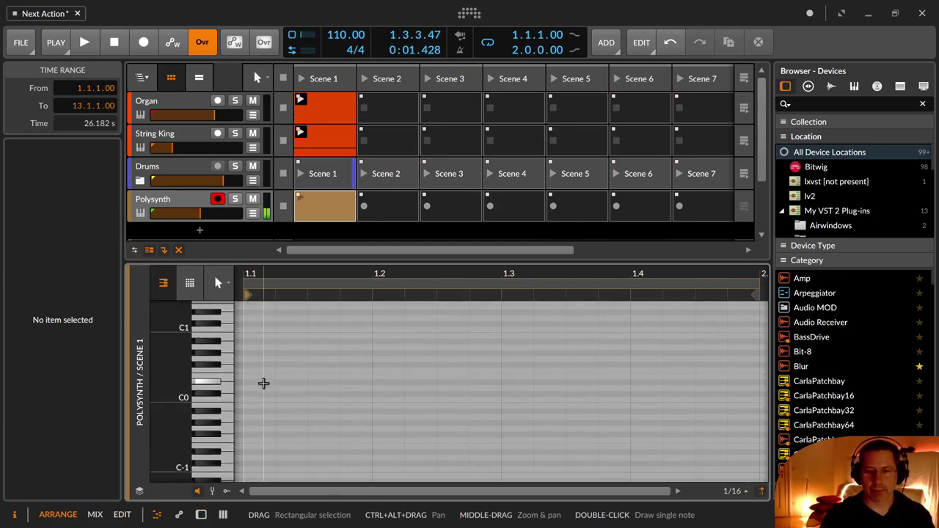
scroll(263, 383, up, 3)
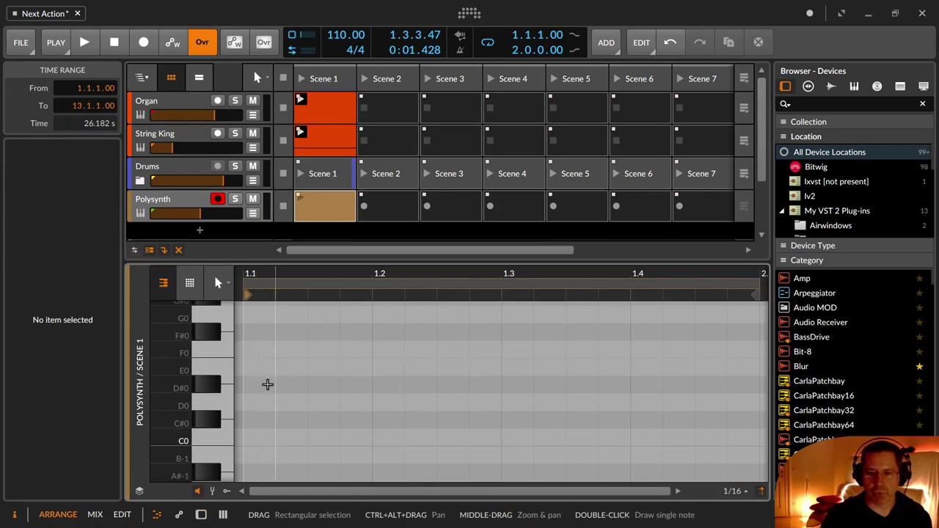
key(2)
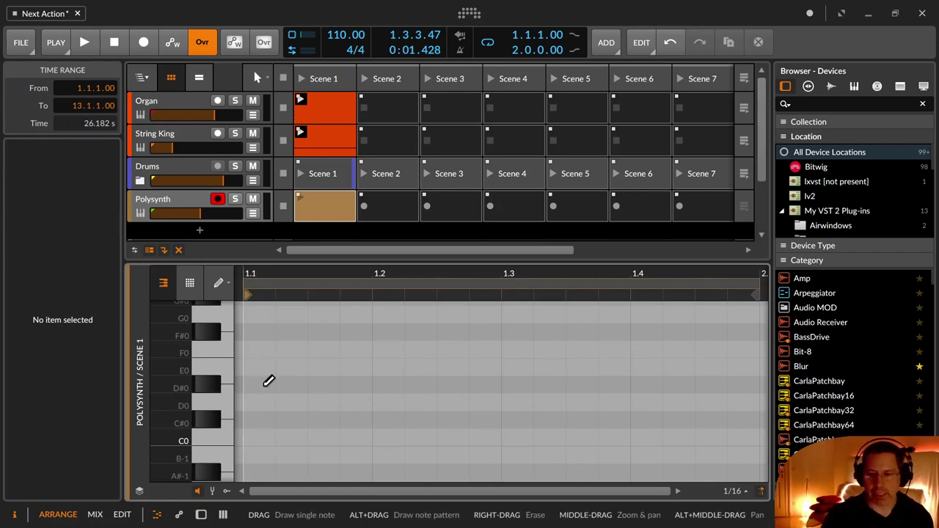
drag(258, 383, 436, 384)
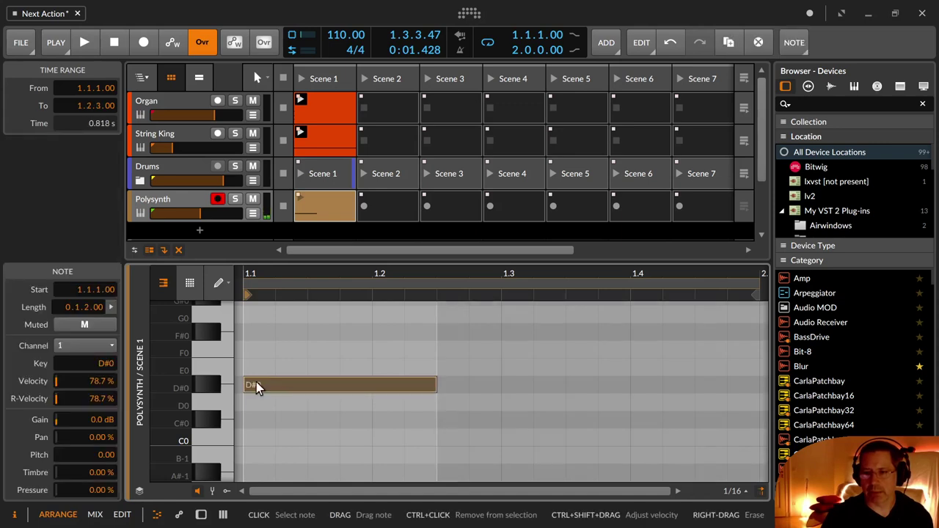
click(516, 384)
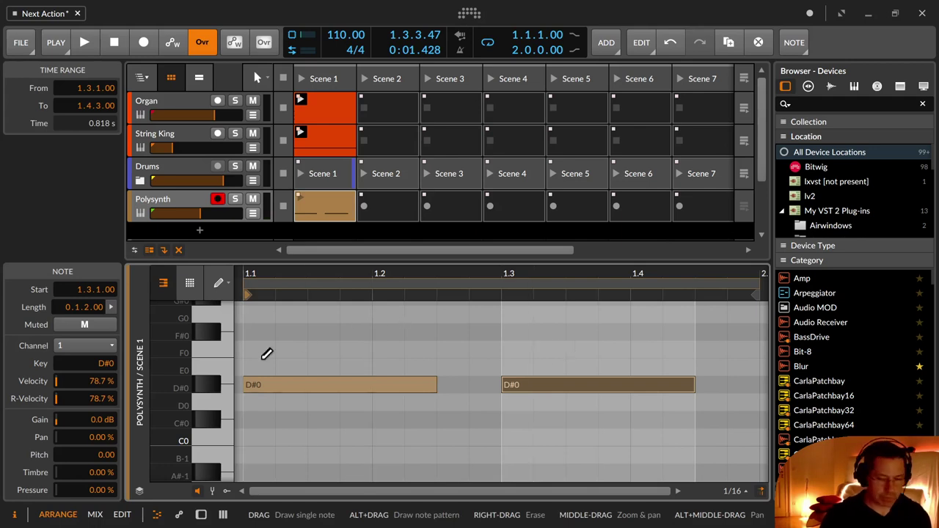
Step: Raise the Polysynth's AEG attack and release, and audition its Scene 1 clip briefly
click(201, 515)
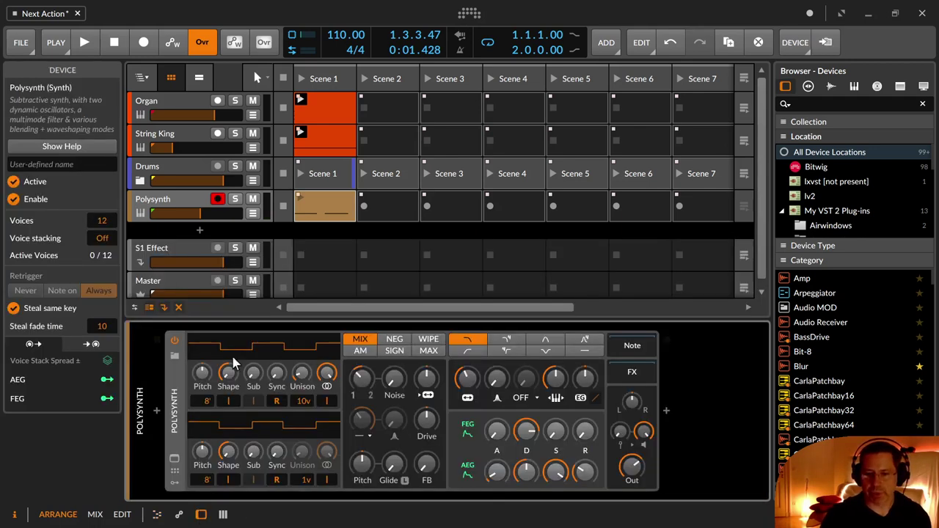
drag(505, 484, 505, 458)
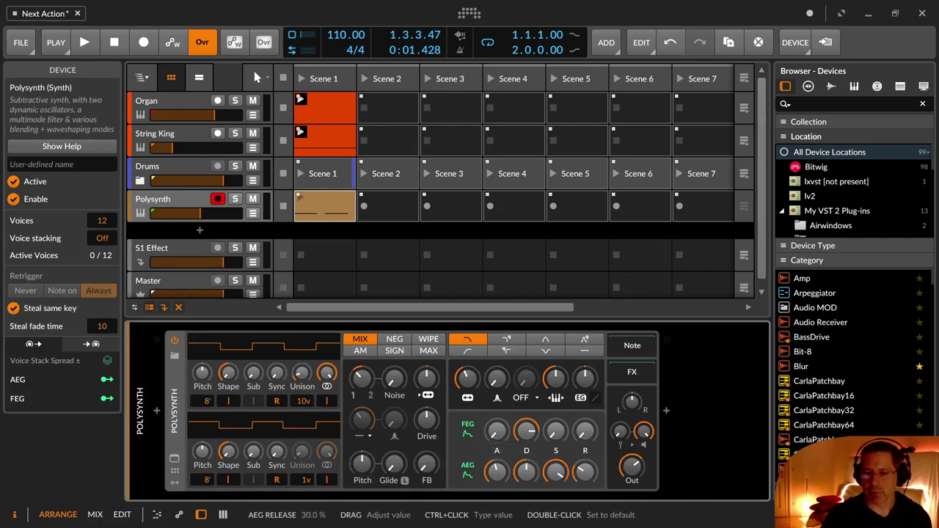
drag(585, 472, 585, 467)
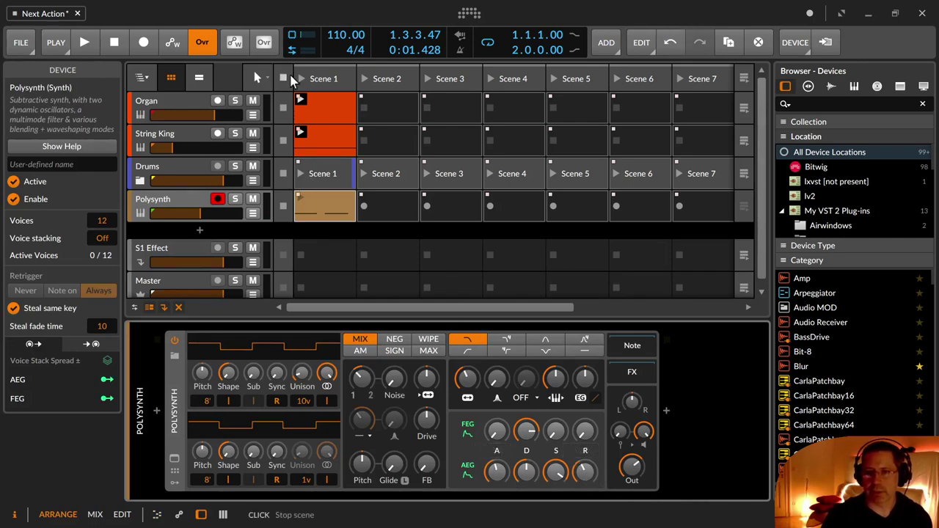
click(298, 198)
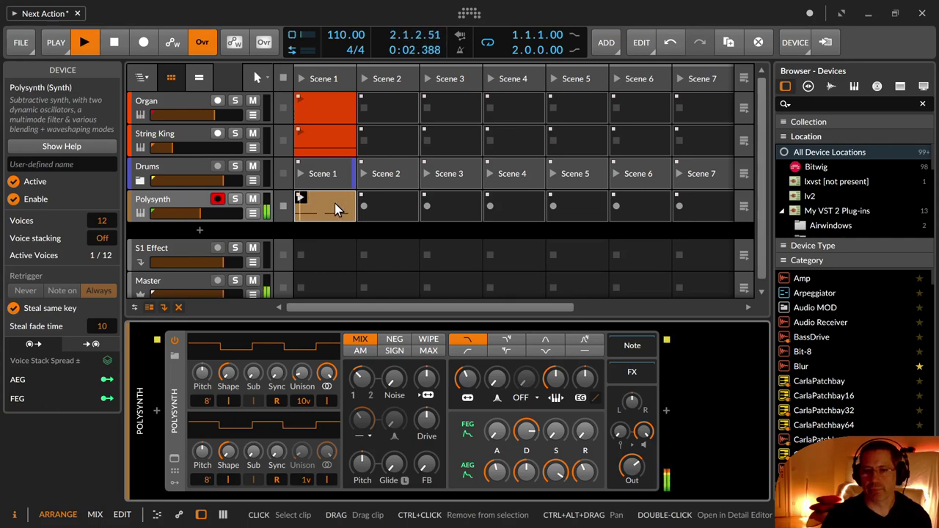
key(space)
Step: Insert a Peak Limiter on the Master track and audition the Polysynth clip through it
click(168, 280)
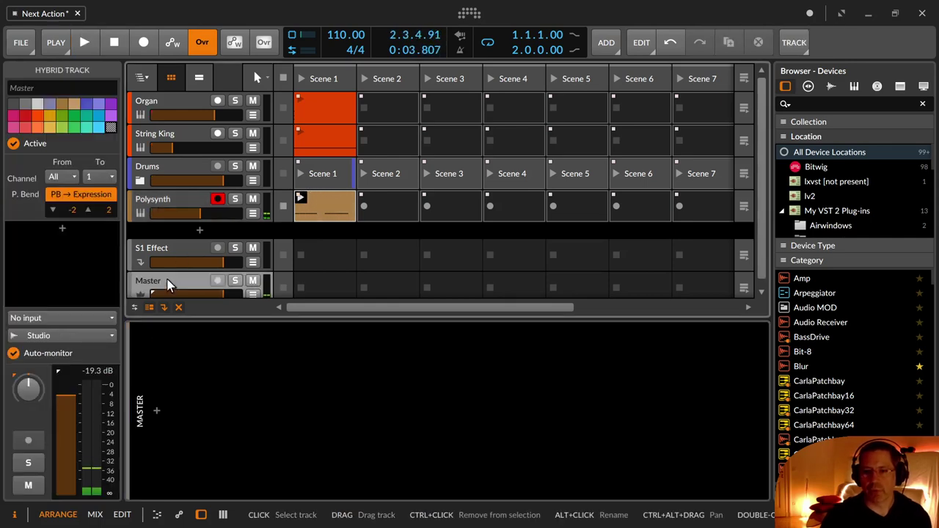
click(158, 412)
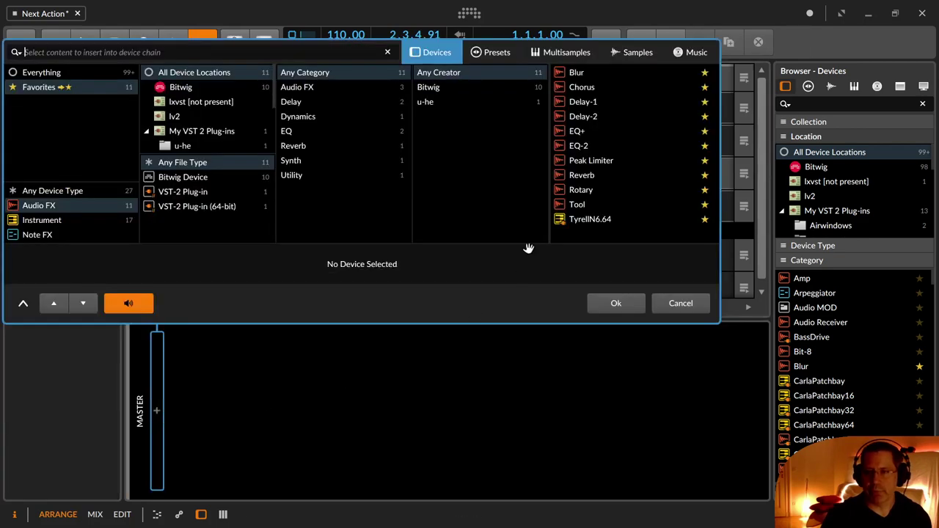
click(594, 160)
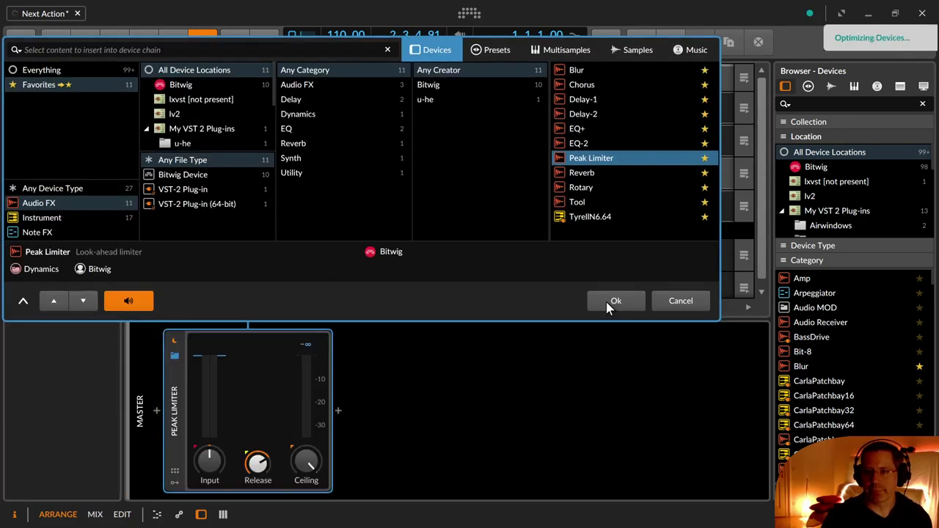
click(611, 303)
key(space)
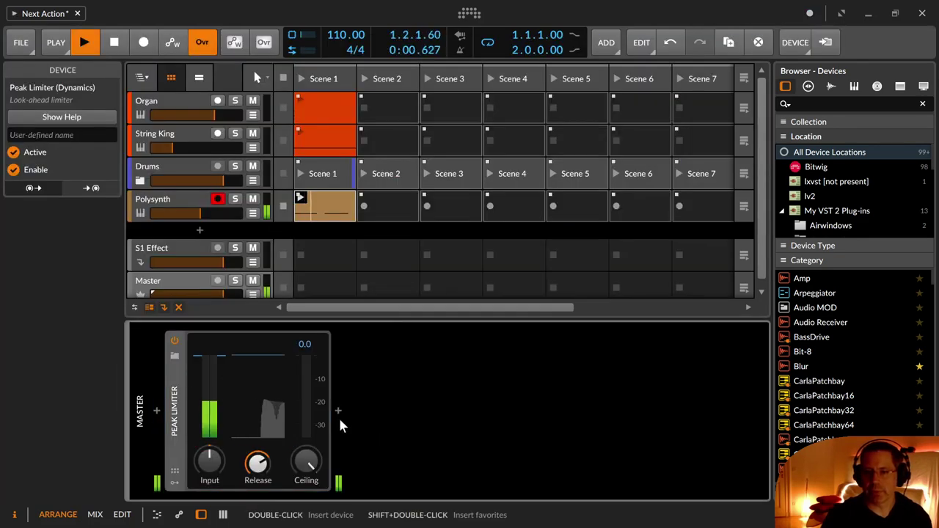
key(space)
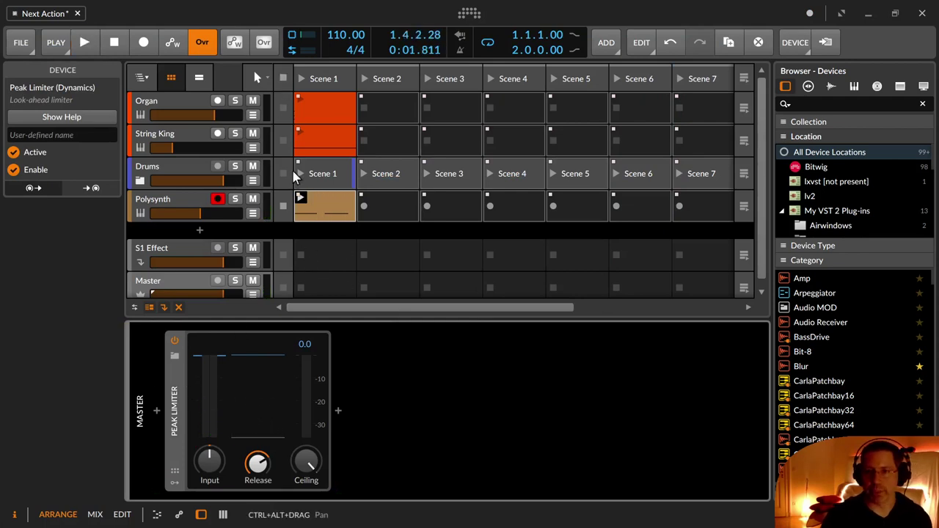
Step: Select the Polysynth track and expand the Drums group to show its child tracks and clips
click(157, 203)
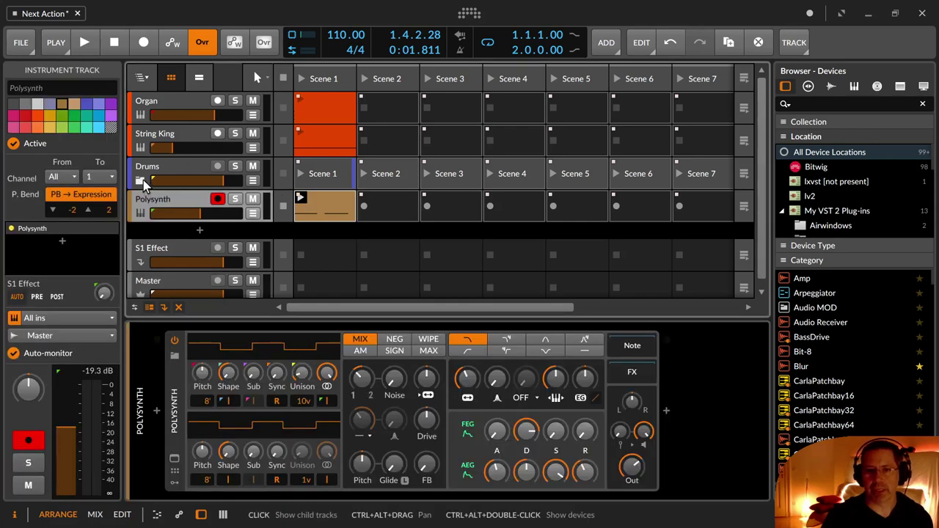
click(140, 181)
scroll(309, 202, down, 2)
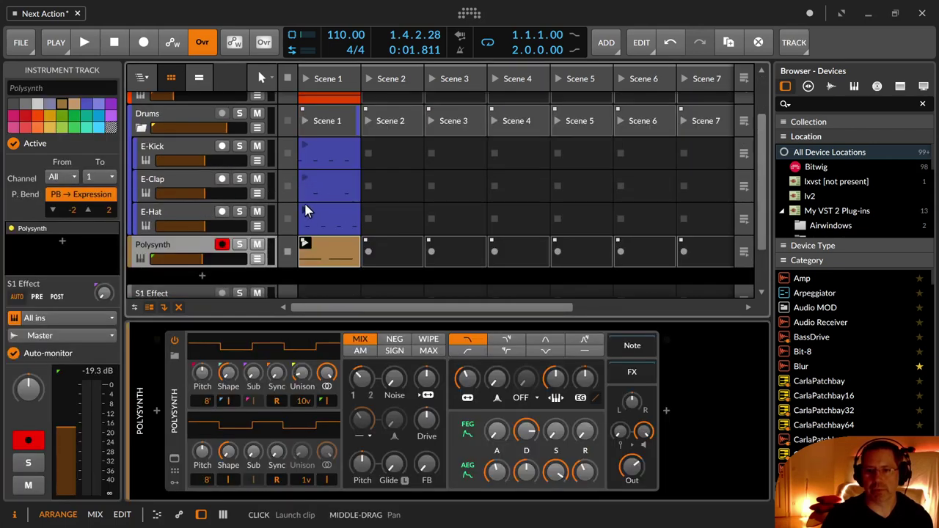
Step: Launch the E-Kick clip alongside the bass and insert an EQ+ after the Polysynth device
click(307, 146)
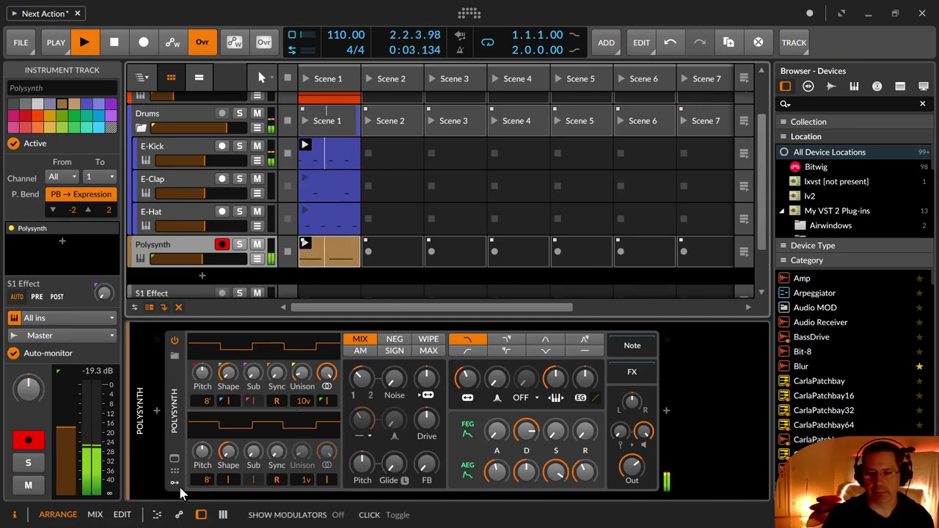
click(666, 412)
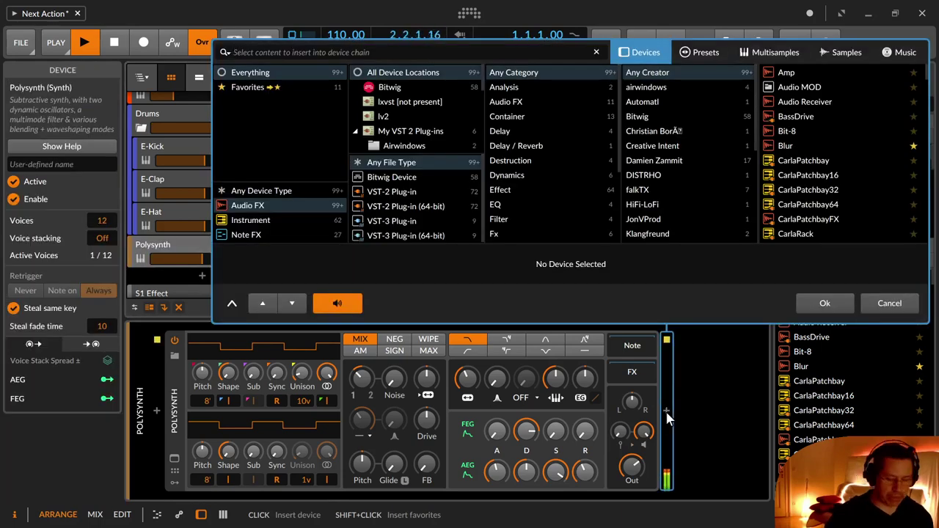
text(eq)
click(834, 73)
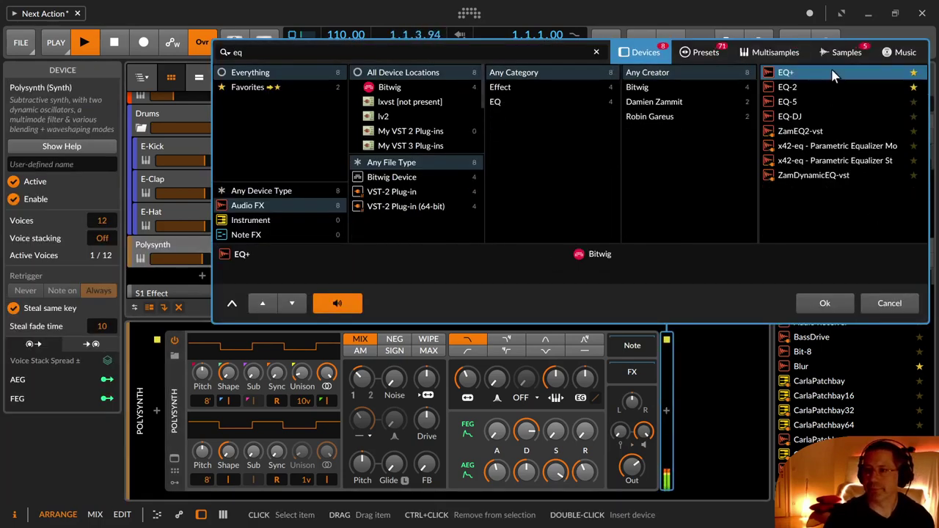
double_click(832, 73)
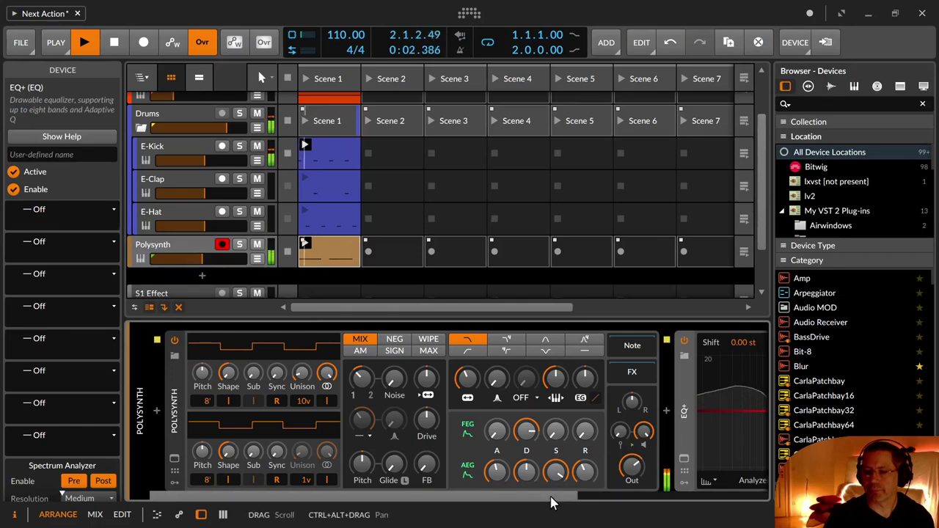
Step: Add a 2-pole low-cut band in EQ+ and set its frequency to 35 Hz
drag(552, 498, 746, 512)
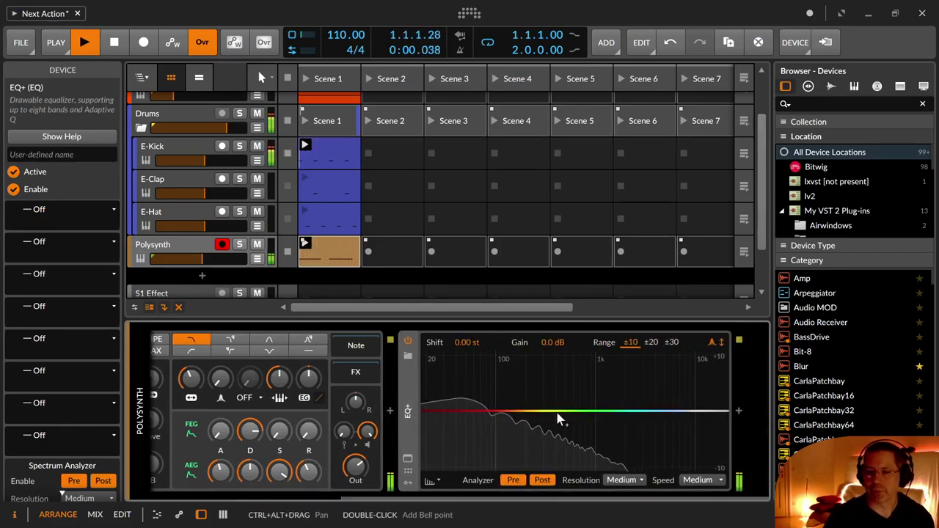
click(426, 404)
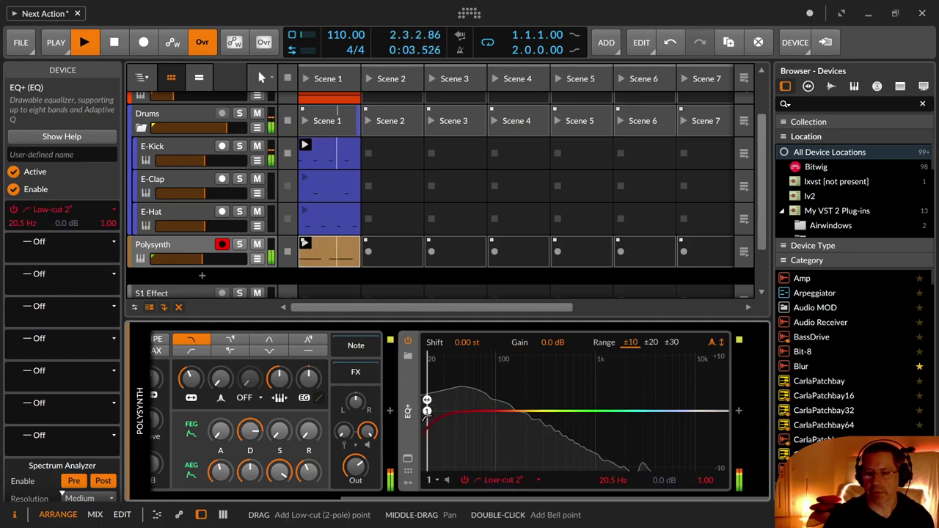
ctrl+click(617, 481)
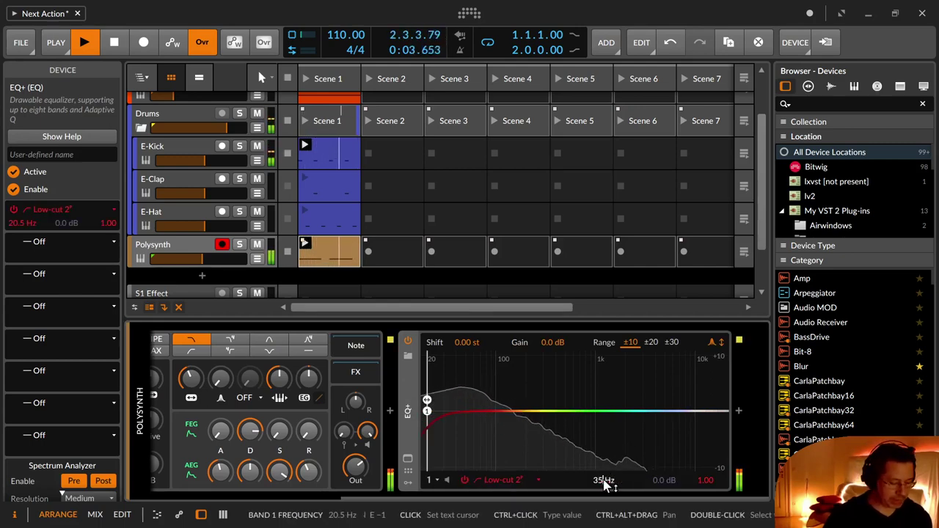
text(35)
key(Return)
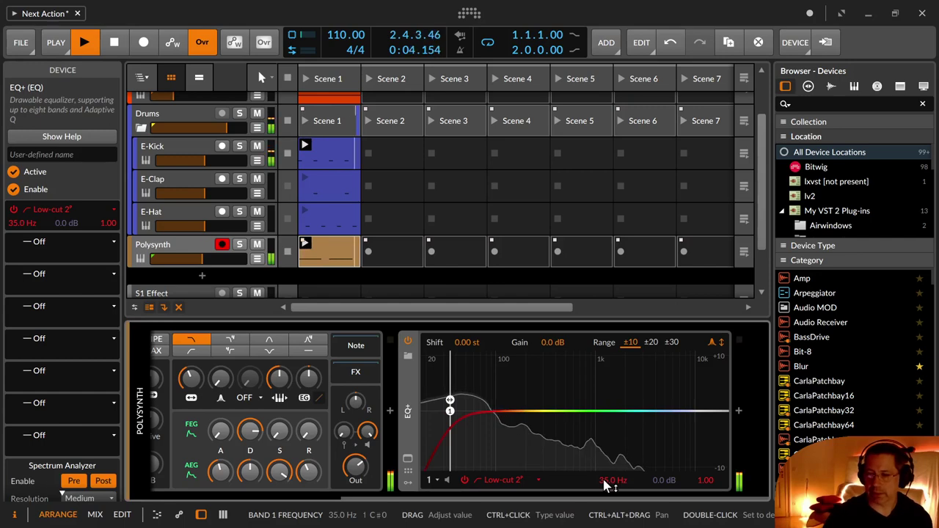
Step: Show the EQ+ modulators and add an Audio Sidechain modulator
click(410, 484)
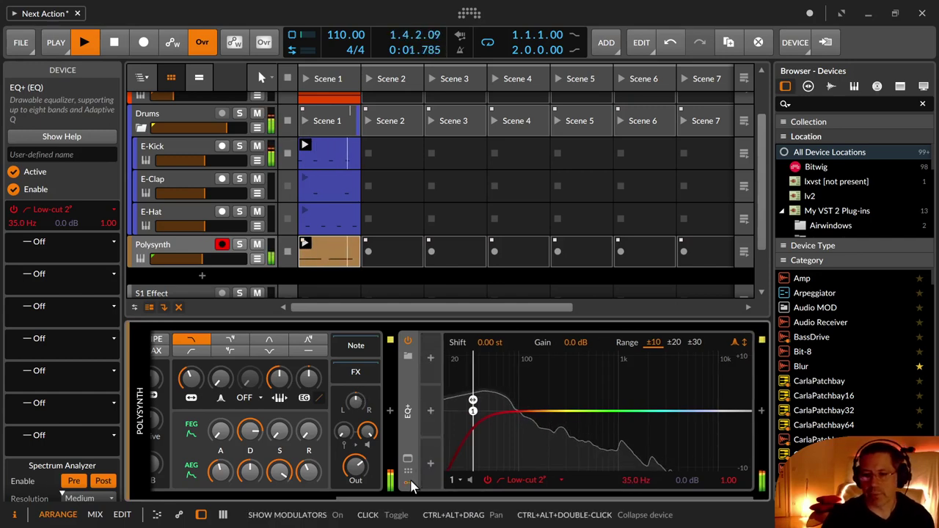
click(431, 359)
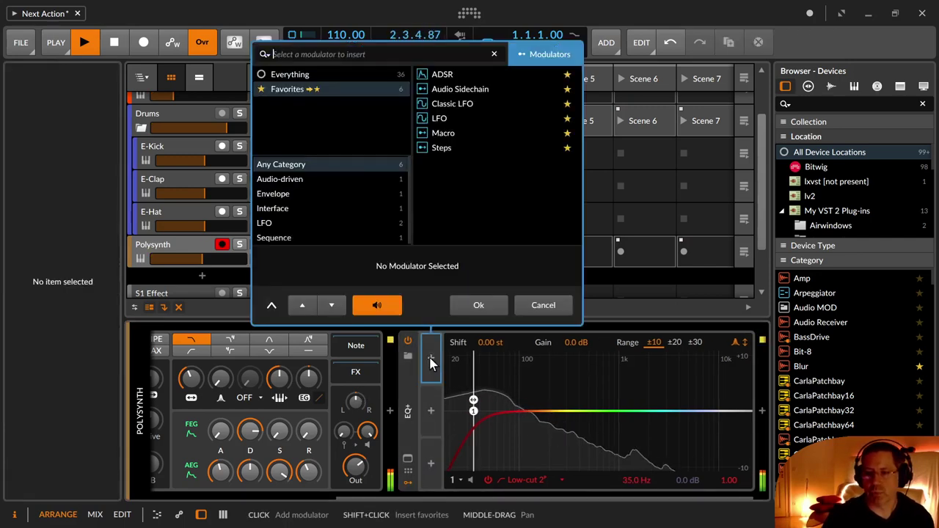
click(460, 89)
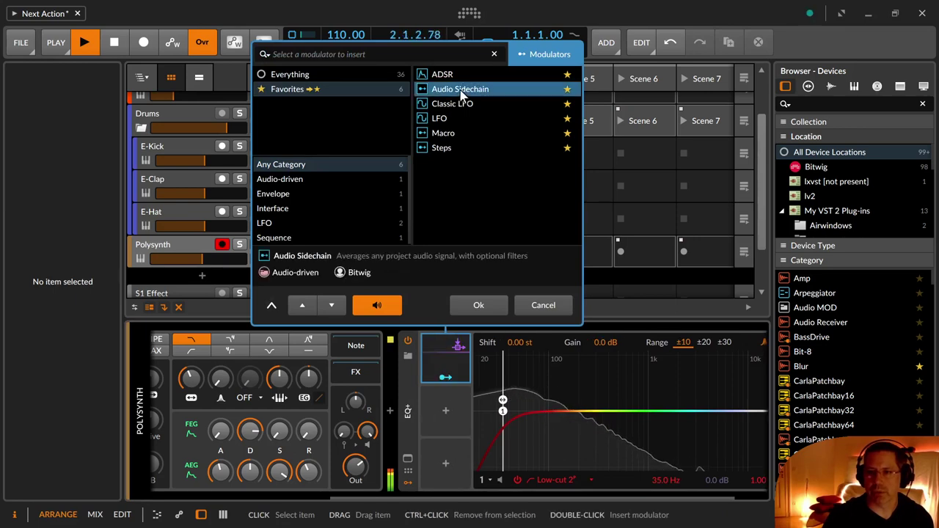
click(478, 307)
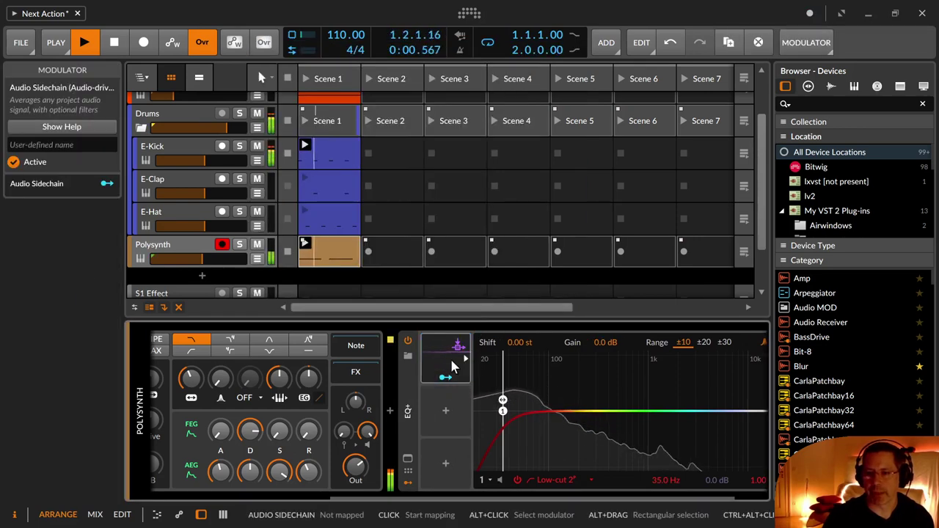
Step: Set the Audio Sidechain's source to E-Kick (PRE) and narrow its filter range around the kick's low frequencies
click(466, 360)
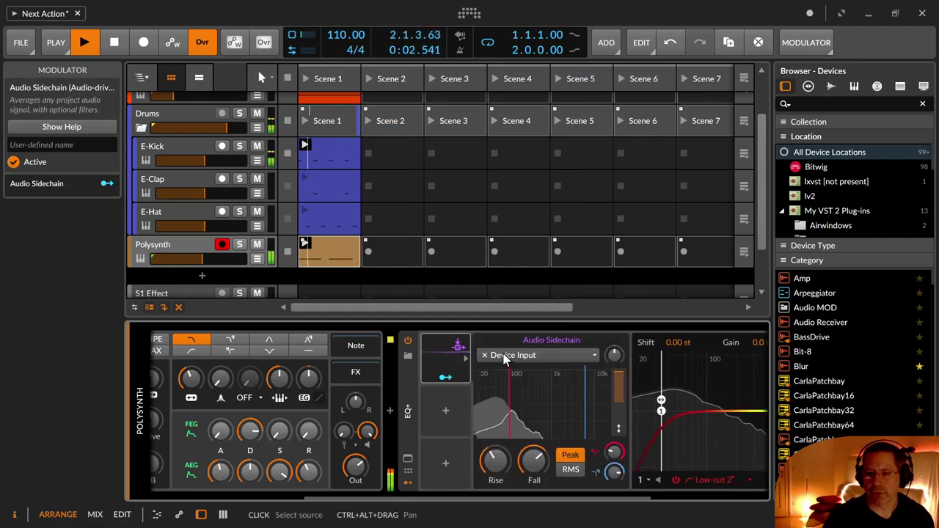
click(528, 355)
mouse_move(525, 444)
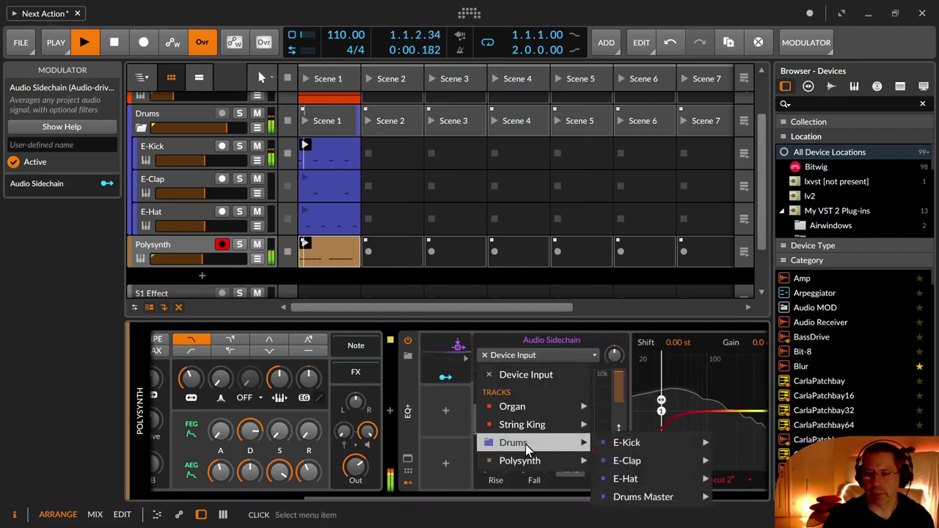
mouse_move(624, 443)
click(730, 444)
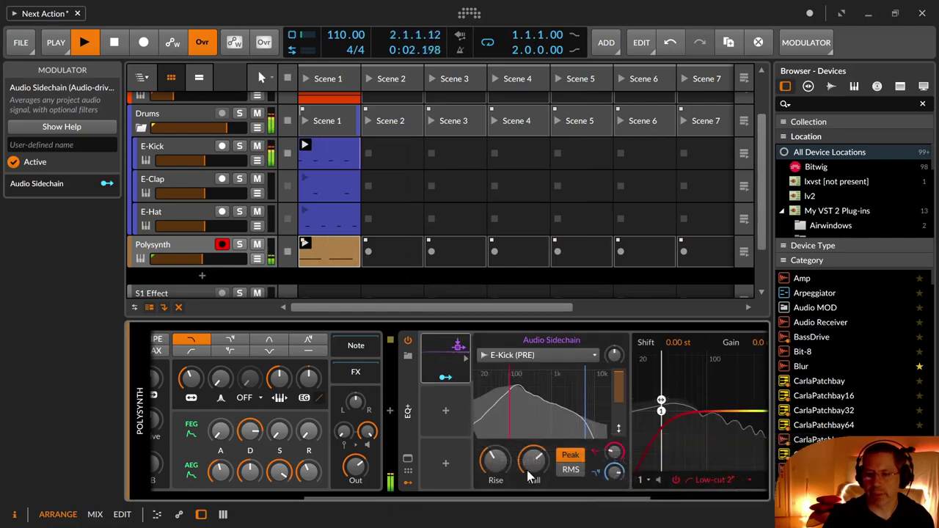
drag(429, 496, 596, 495)
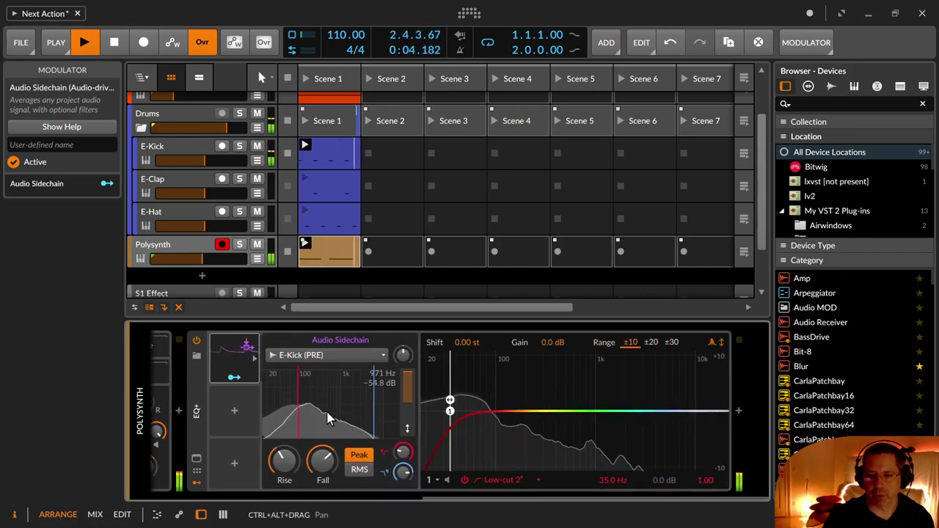
drag(402, 452, 403, 511)
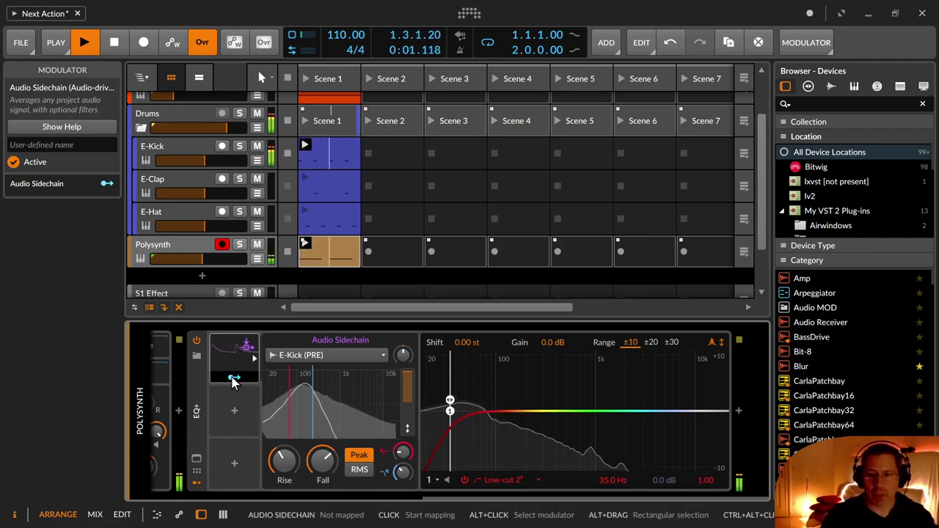
Step: Map the Audio Sidechain to the low-cut band's frequency with a modulation amount of +42.87, and reduce its Rise
click(617, 484)
drag(617, 484, 617, 426)
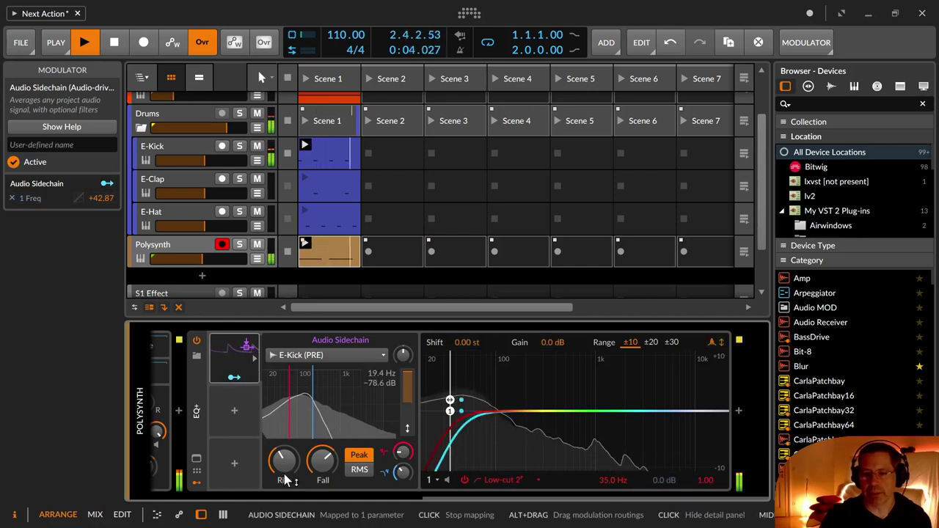
drag(284, 460, 284, 505)
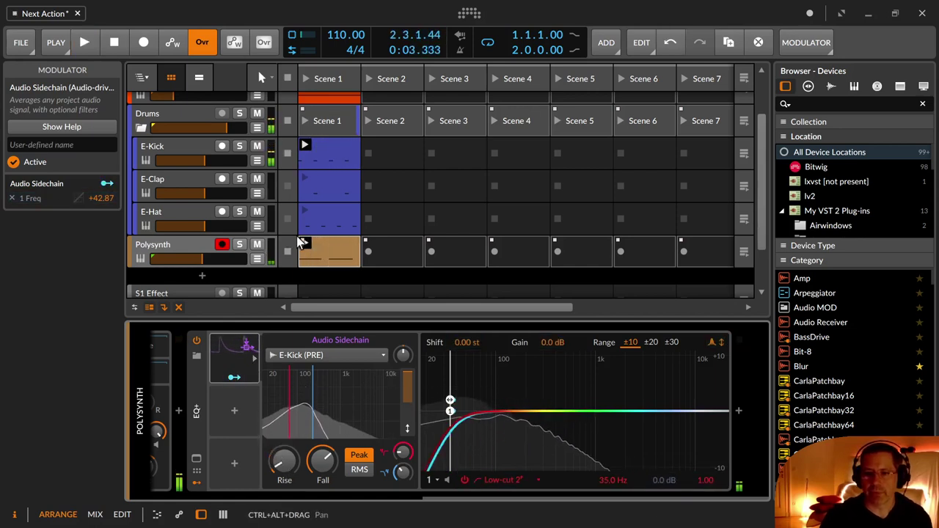
Step: Move the two D#0 notes in the Polysynth clip to start at 1.1.3.00 and 1.3.3.00, and play the result
click(322, 247)
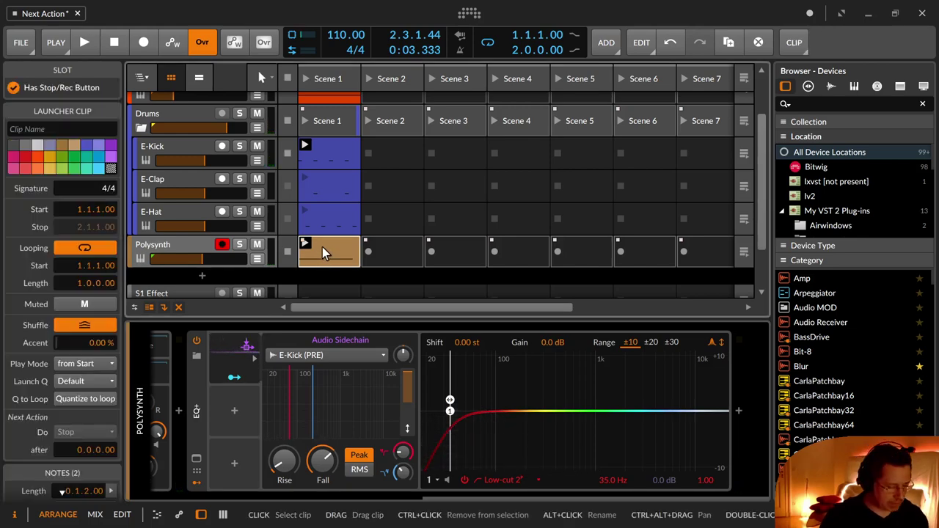
double_click(322, 246)
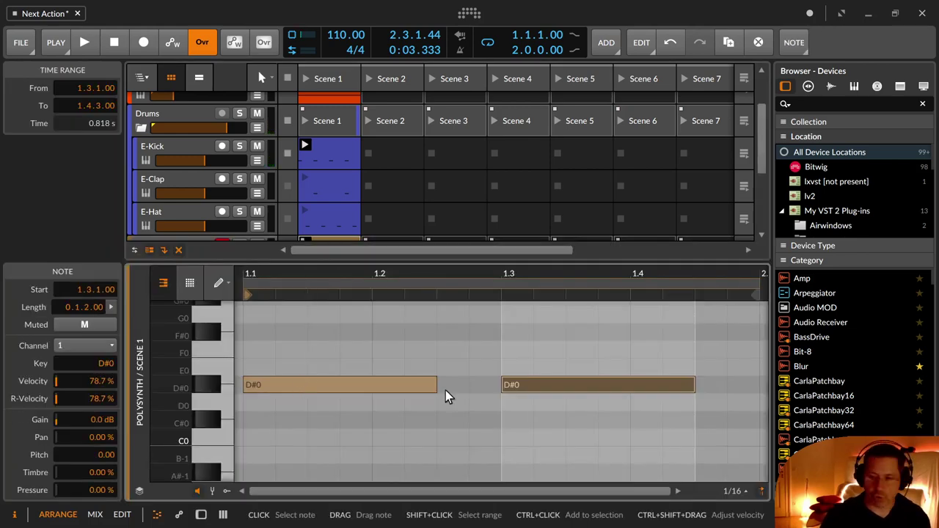
drag(528, 385, 593, 388)
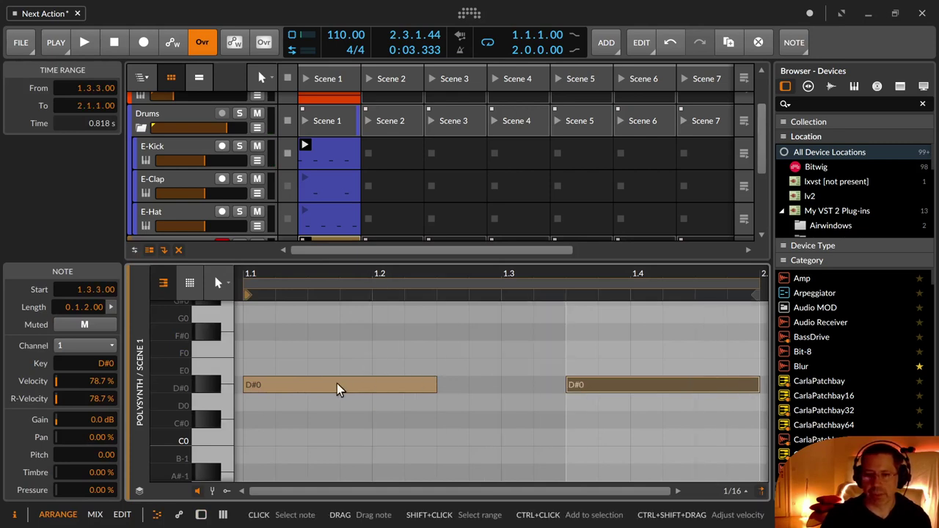
drag(332, 385, 380, 390)
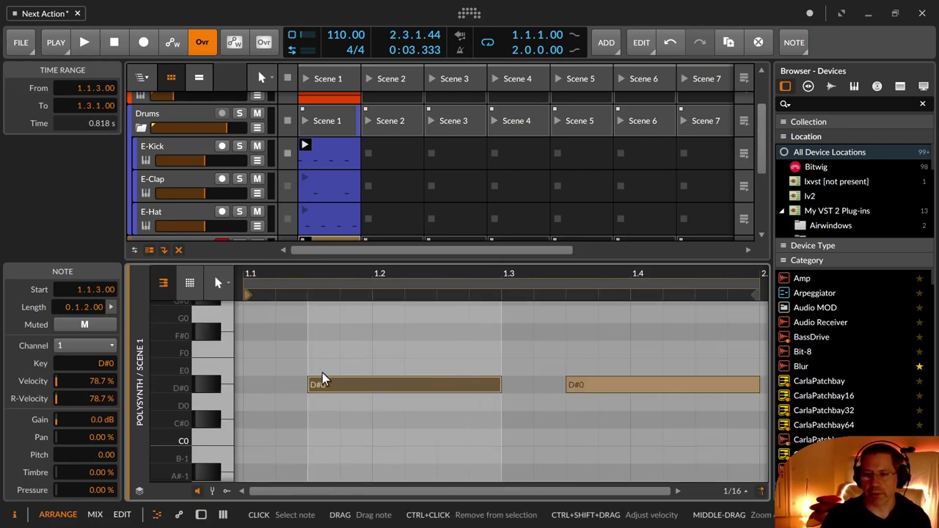
scroll(497, 169, down, 2)
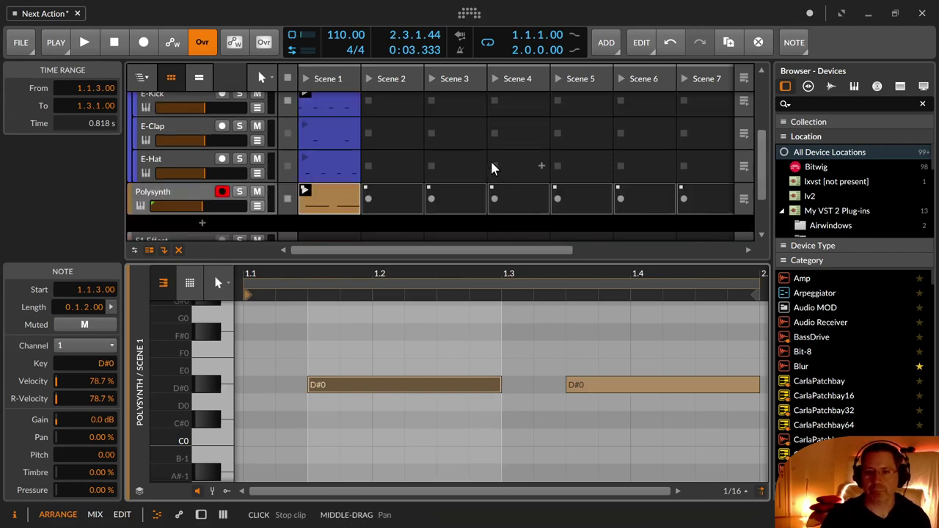
click(85, 43)
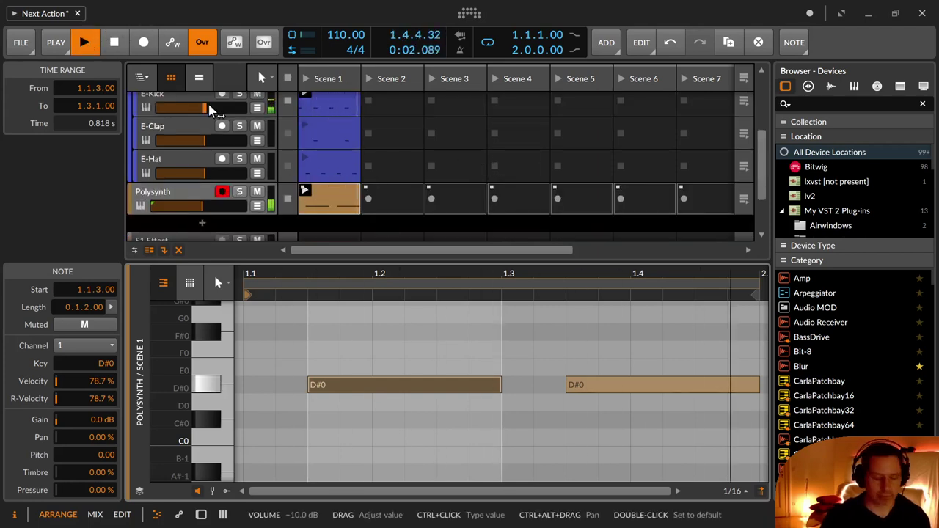
Step: Show the Polysynth track's device chain, hide the EQ+ modulators, and collapse both the Polysynth and EQ+ devices
key(d)
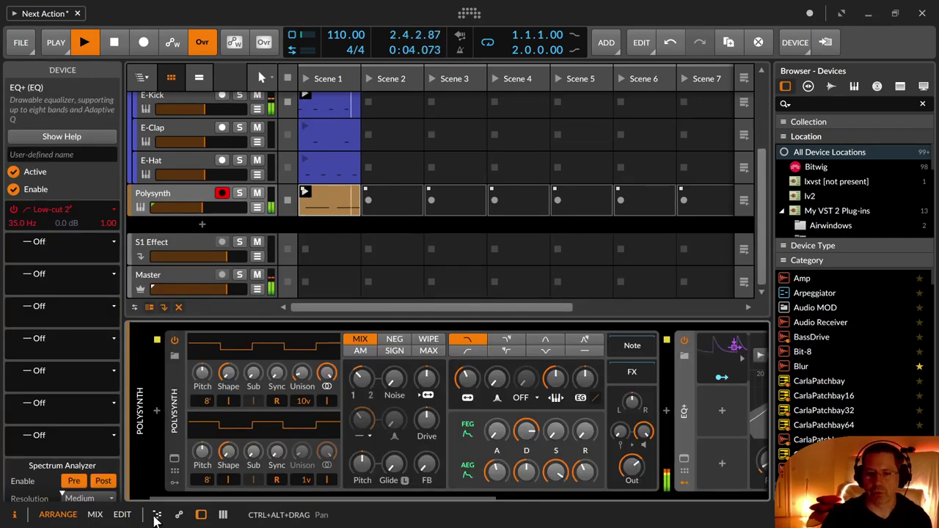
click(174, 445)
double_click(174, 446)
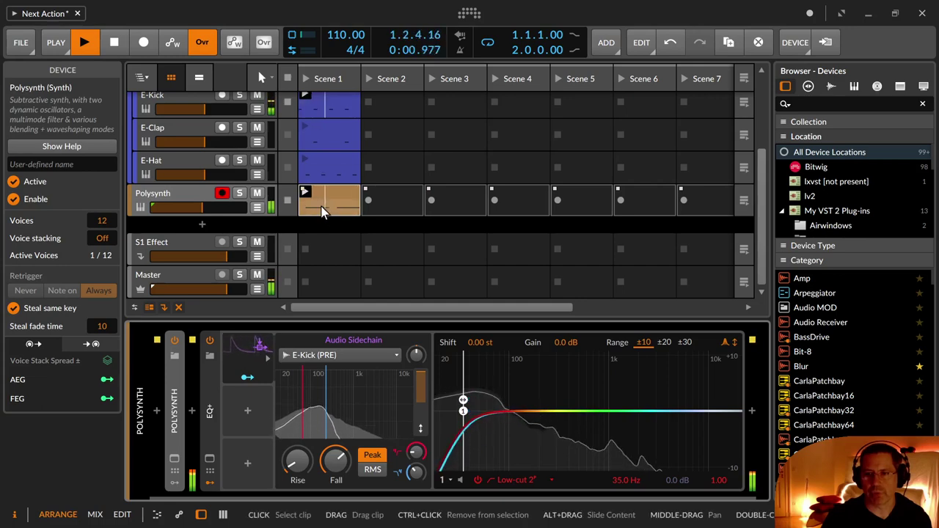
click(214, 471)
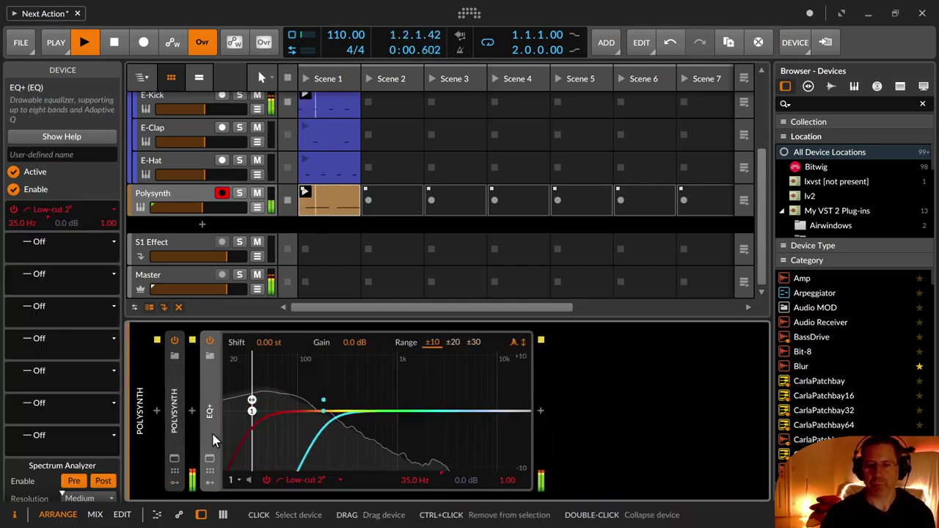
double_click(211, 433)
Step: Rename the Polysynth track as Bass
click(170, 192)
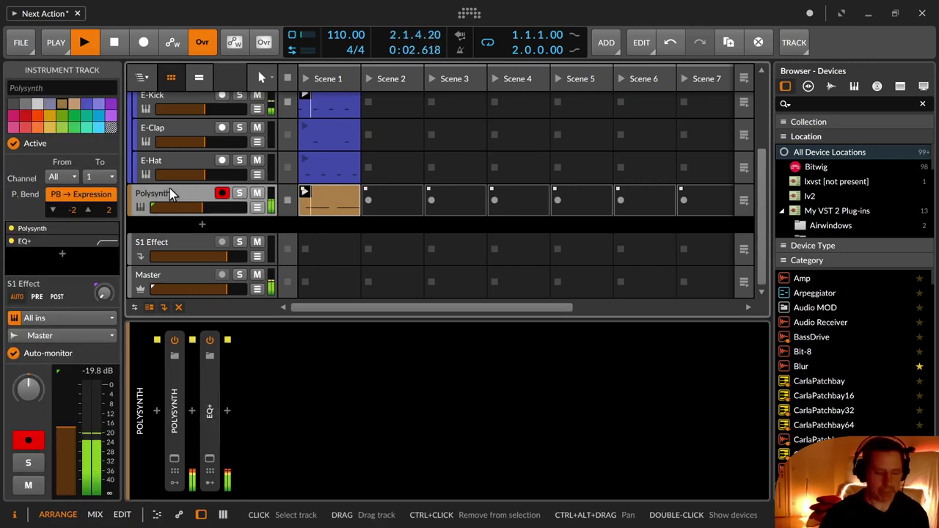
key(ctrl+r)
text(Bass)
key(Return)
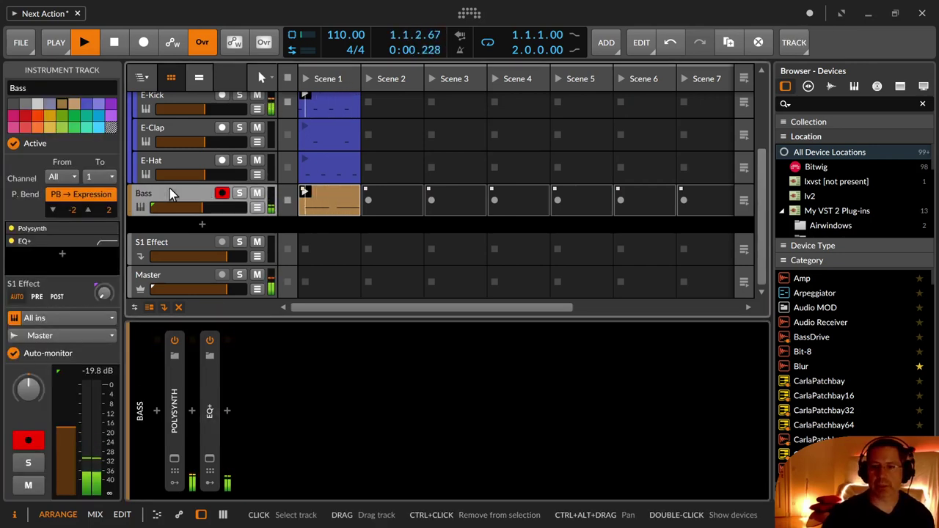
Step: Set the Bass track's volume to about -10.5 dB and fold the Drums group
mouse_move(205, 210)
mouse_down()
mouse_move(220, 210)
mouse_move(193, 208)
mouse_move(203, 210)
mouse_up()
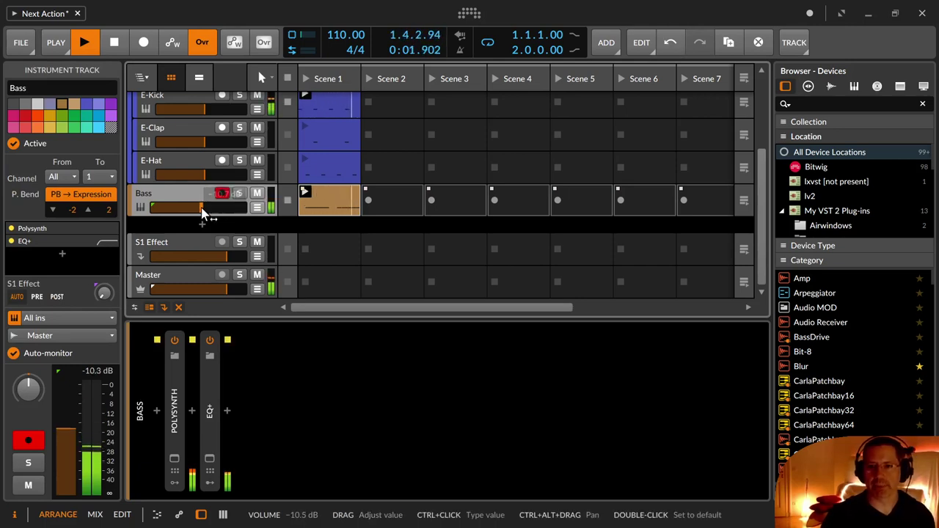
scroll(345, 198, up, 3)
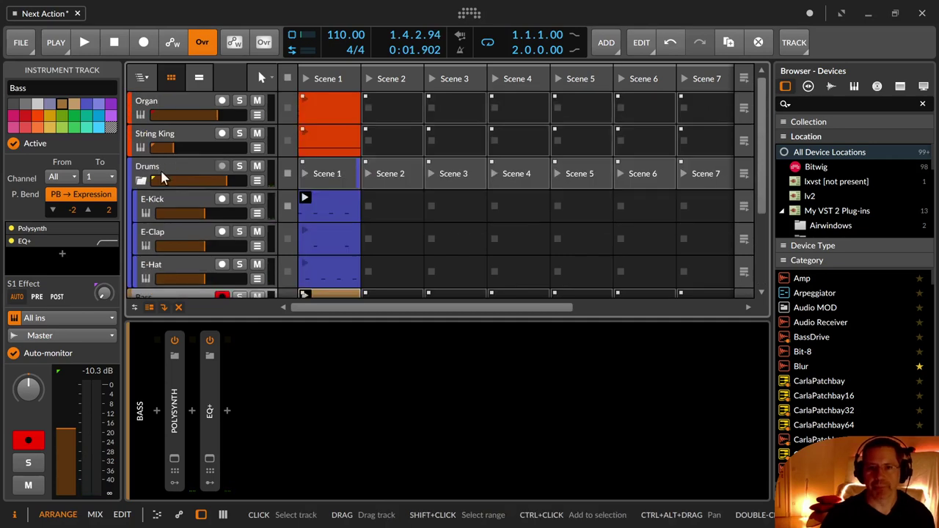
click(141, 179)
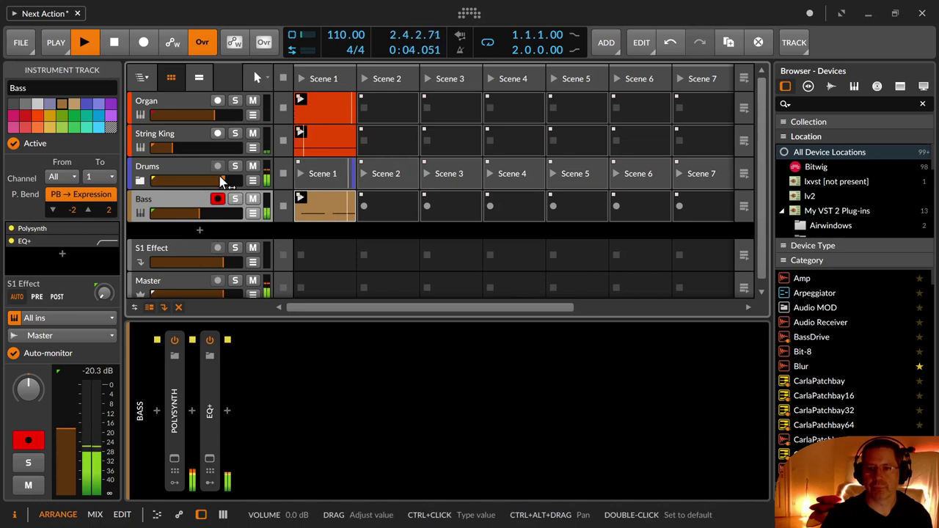
Step: Expand the Organ track's Delay-1 device and slightly lower its Mix
click(186, 104)
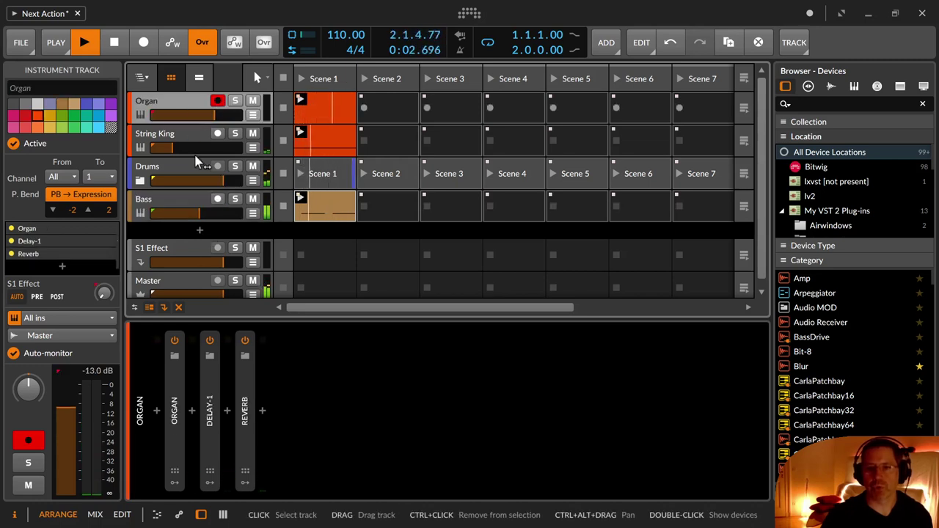
double_click(209, 394)
mouse_move(333, 460)
mouse_down()
mouse_move(333, 449)
mouse_move(330, 464)
mouse_up()
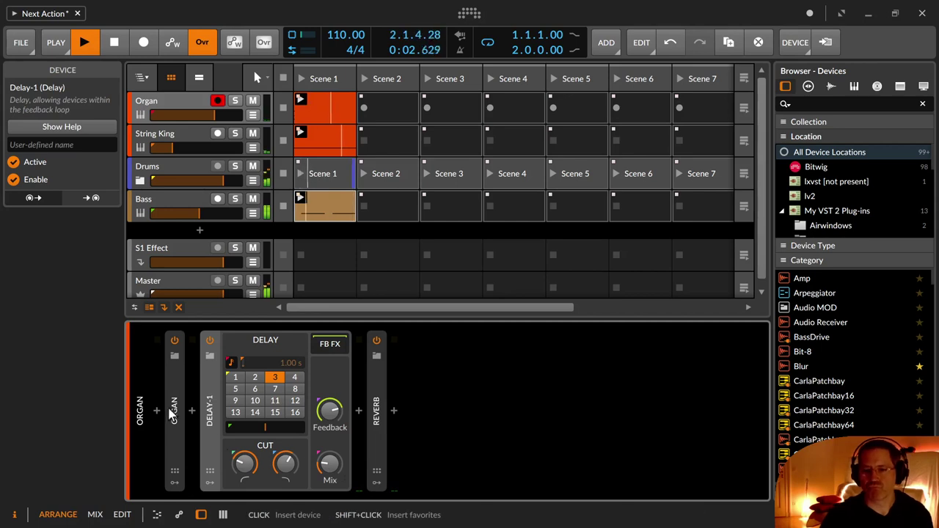
Step: Stop playback, collapse the Organ track's Delay-1 device, and hide the device chain
key(space)
double_click(214, 424)
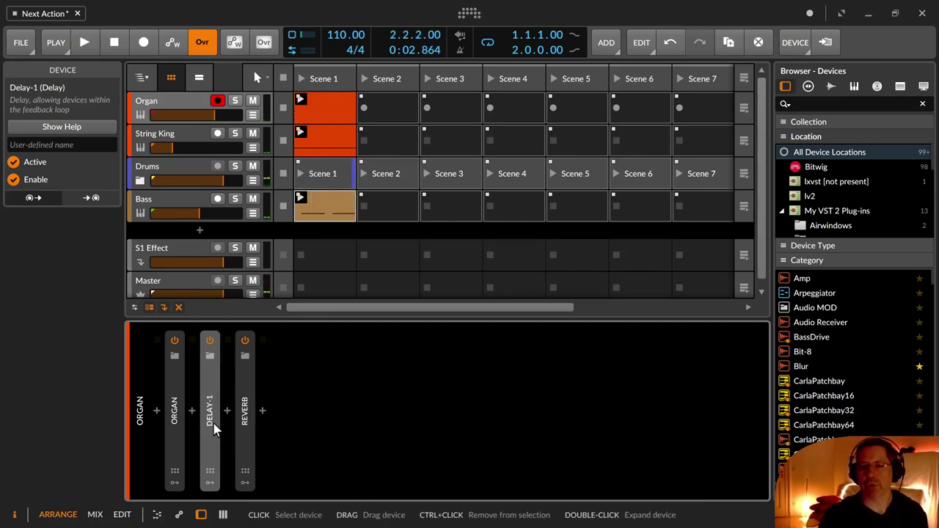
click(337, 108)
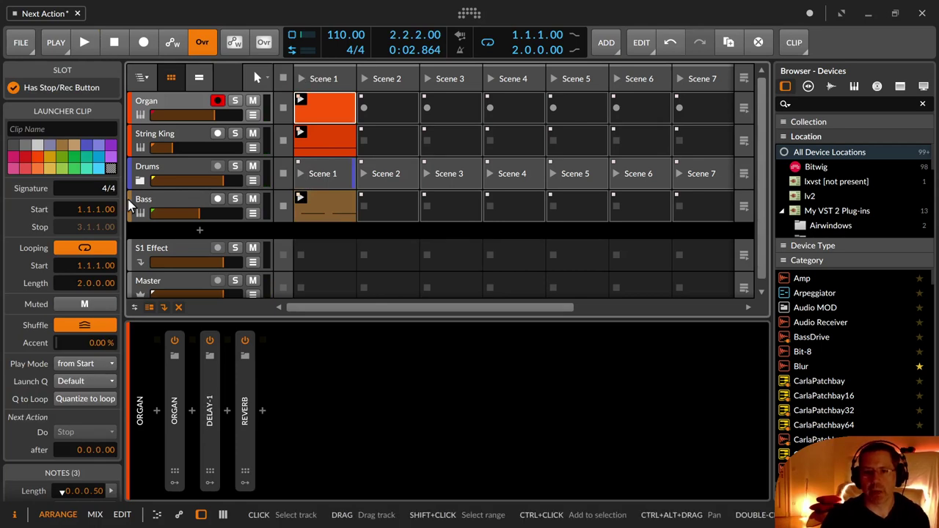
key(d)
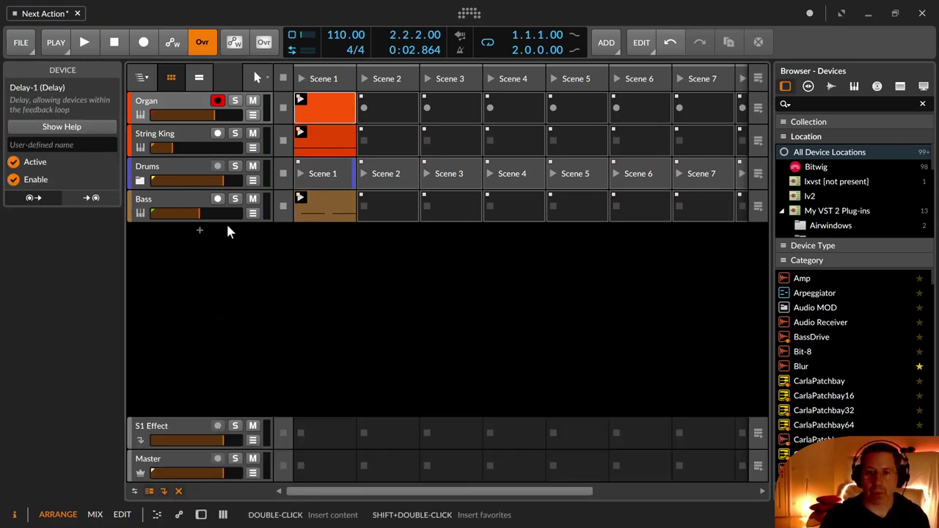
Step: Unfold the Drums group and copy Scene 1 with all its clips into Scene 2
click(140, 182)
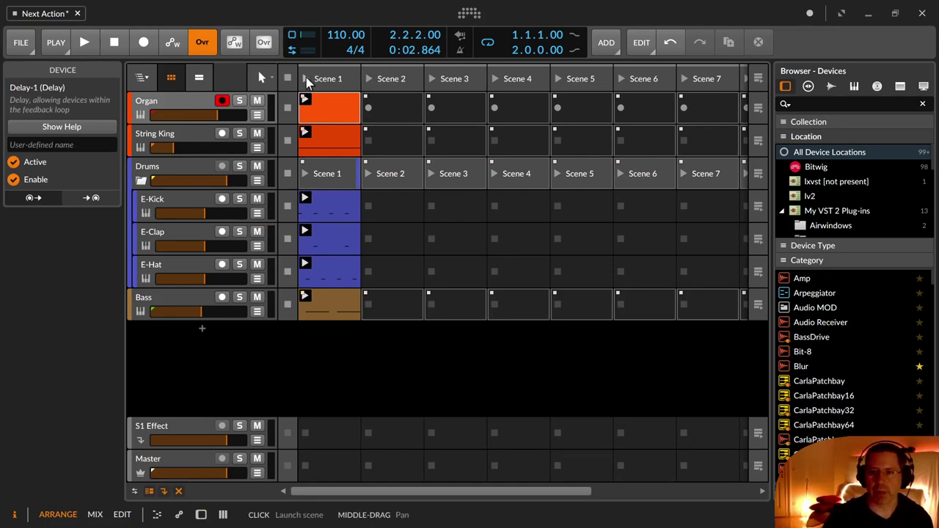
click(334, 85)
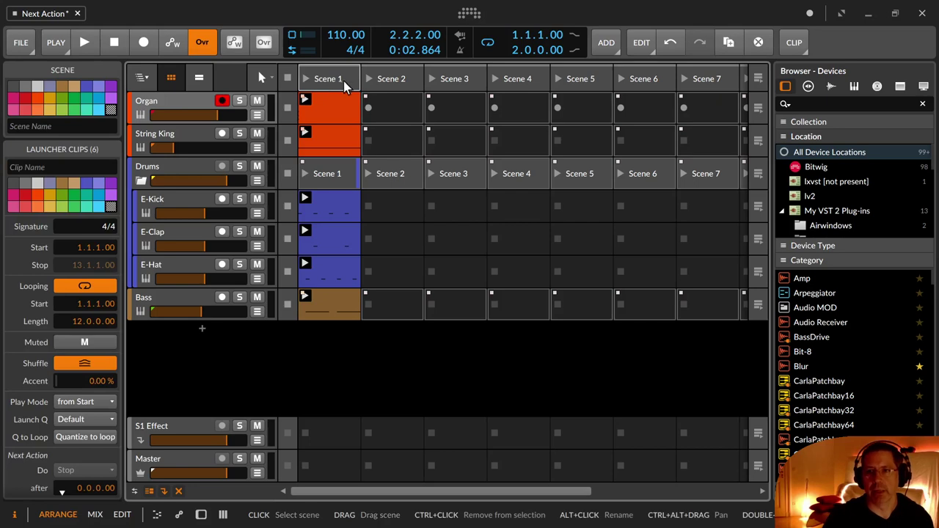
drag(345, 86, 391, 88)
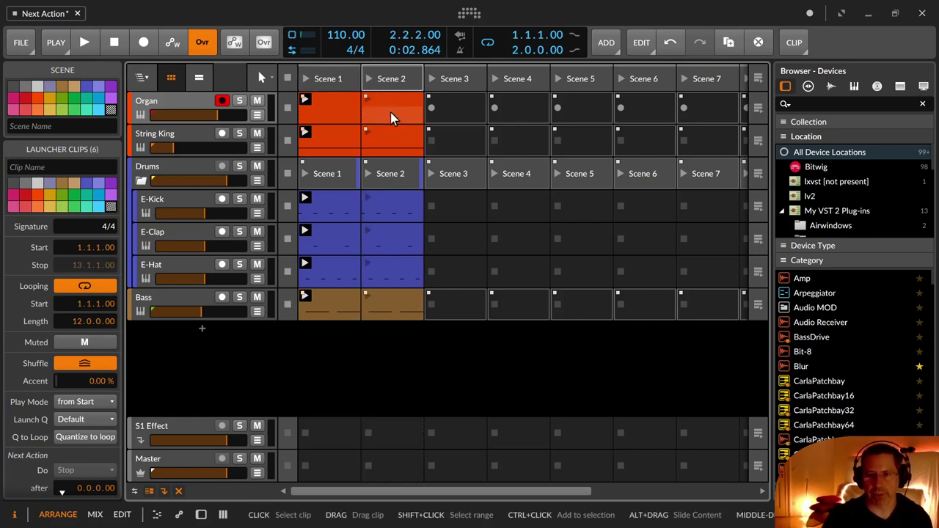
Step: Open the Organ track's Scene 2 clip for note editing and set its loop length to 4.0.0.00
click(386, 118)
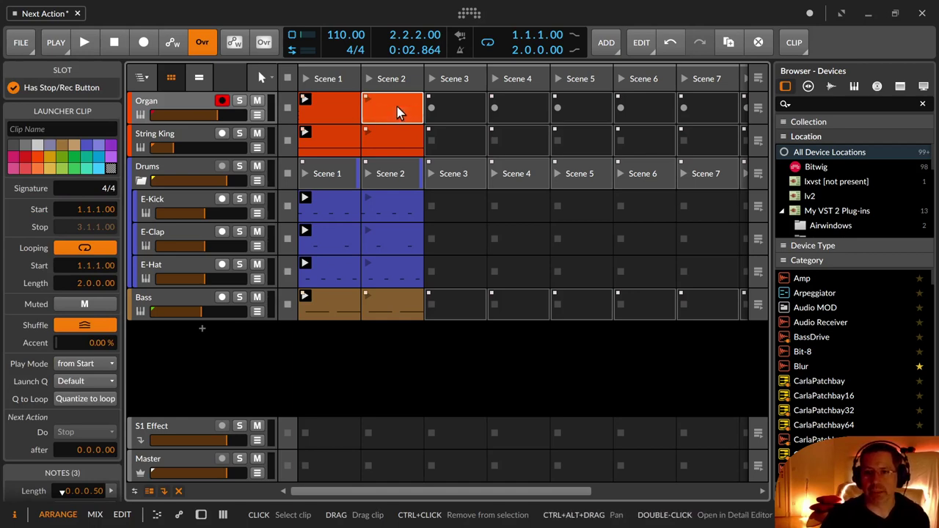
double_click(397, 111)
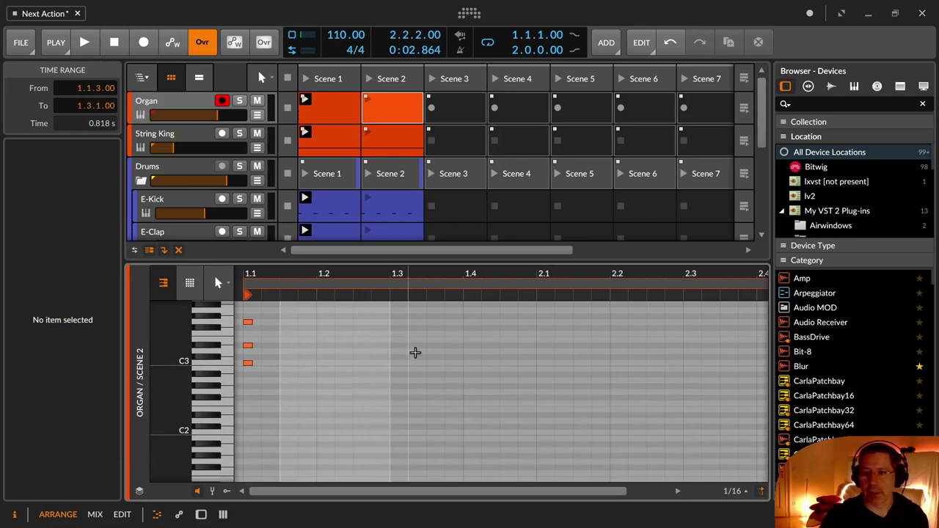
click(379, 107)
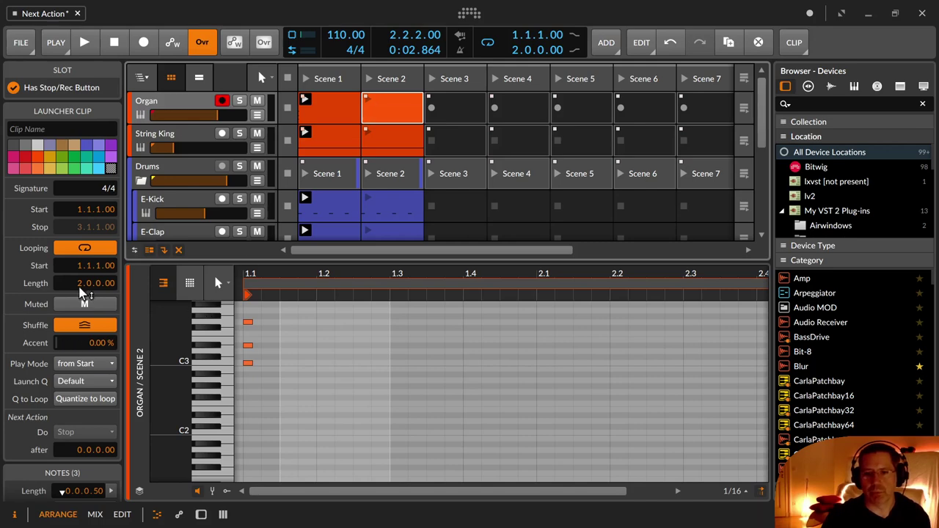
drag(82, 291, 82, 277)
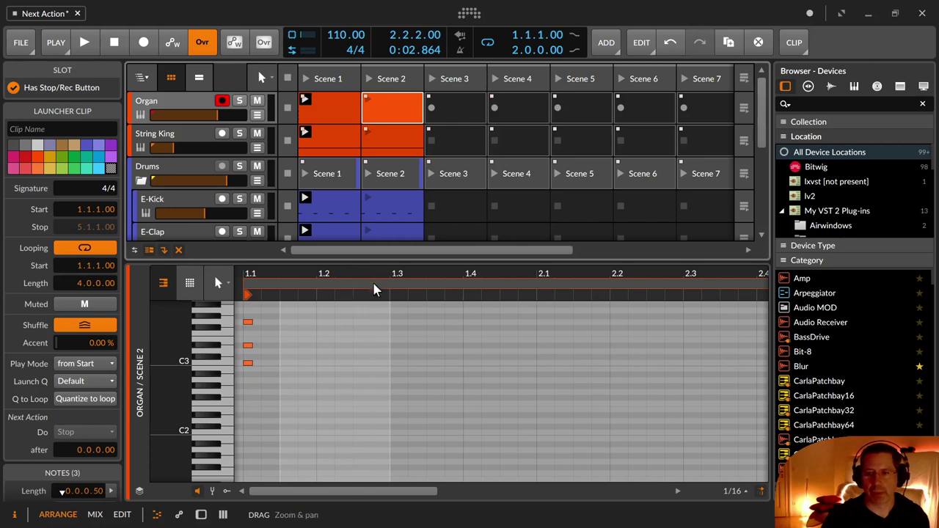
drag(375, 290, 374, 242)
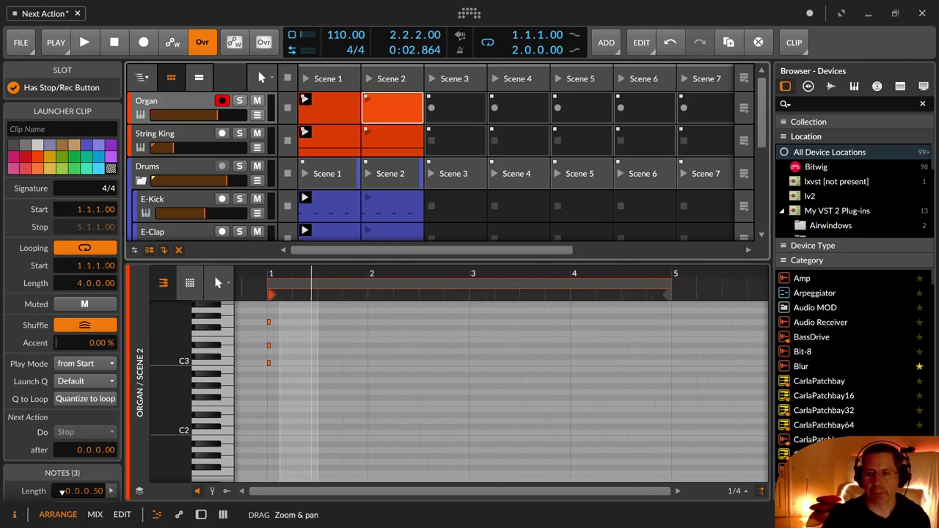
Step: Duplicate the opening chord of the Organ Scene 2 clip across the range 1.1.1.00 to 3.3.1.00 so it repeats at 3.3.1.00
click(291, 366)
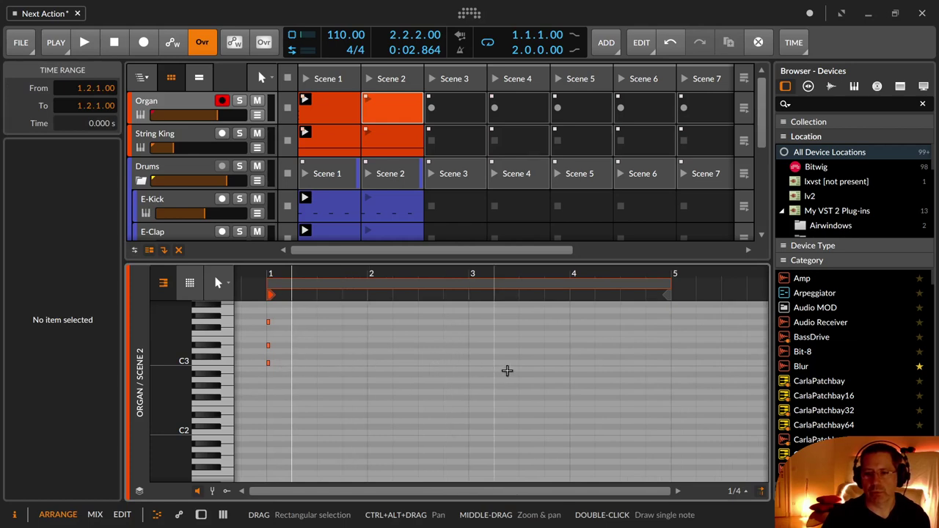
drag(517, 370, 267, 324)
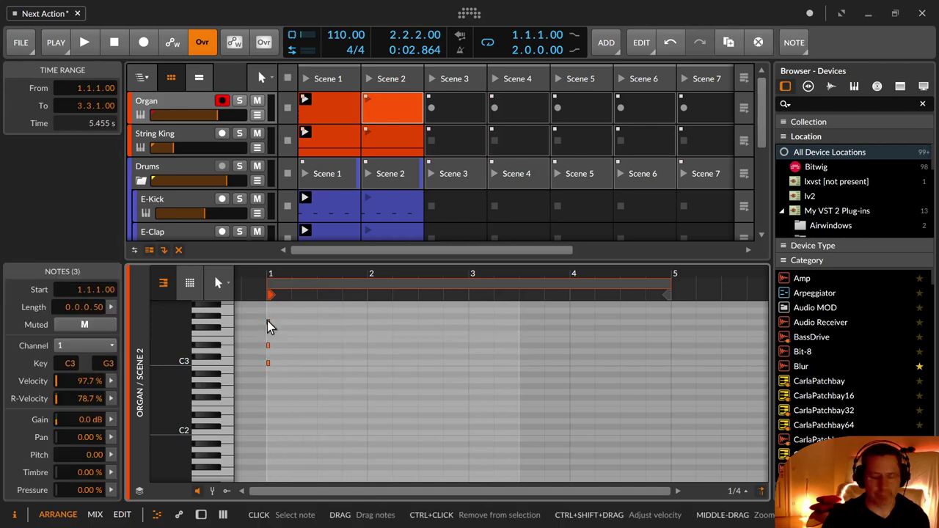
key(ctrl+d)
click(620, 374)
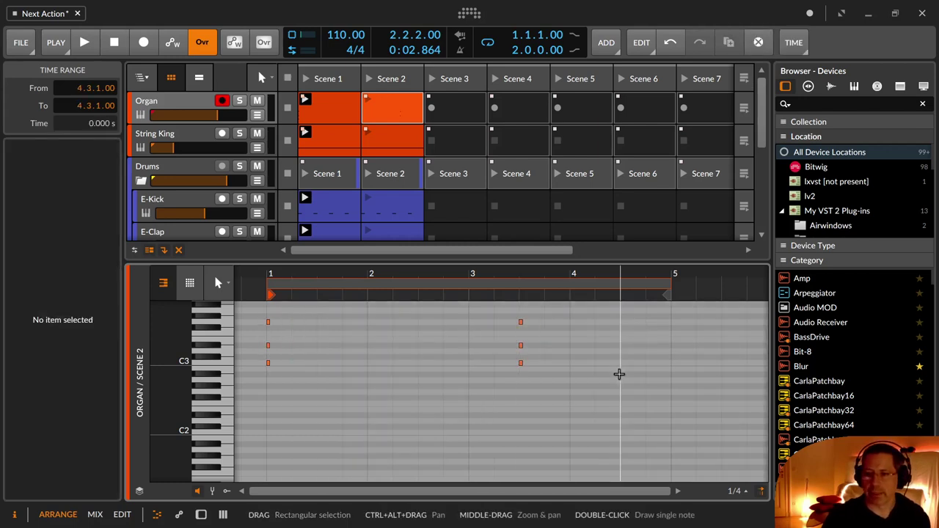
Step: Briefly audition the Organ track's Scene 2 clip, stop playback, and enlarge the clip launcher area
click(367, 98)
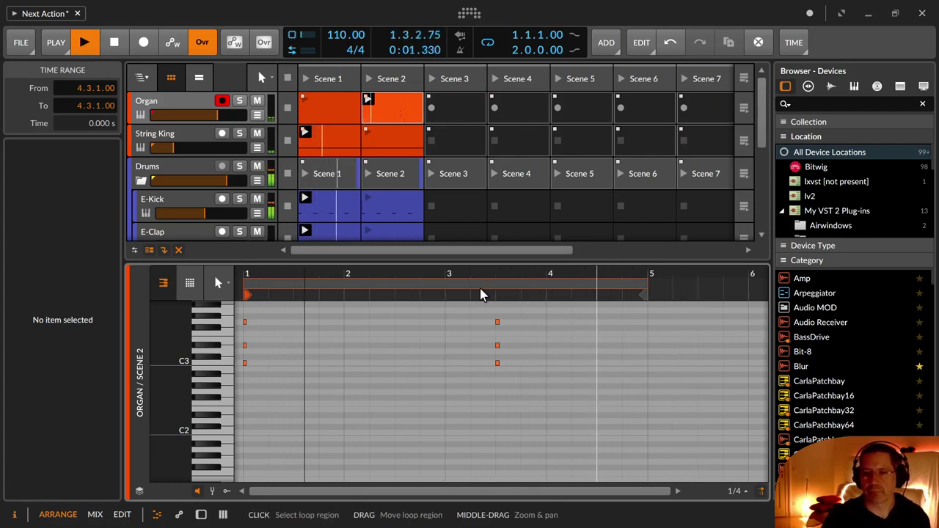
key(space)
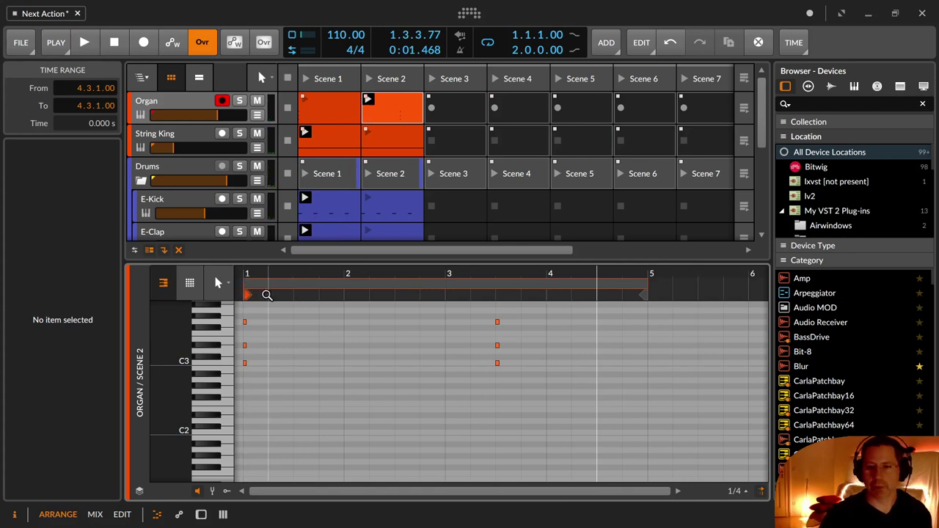
drag(259, 259, 258, 302)
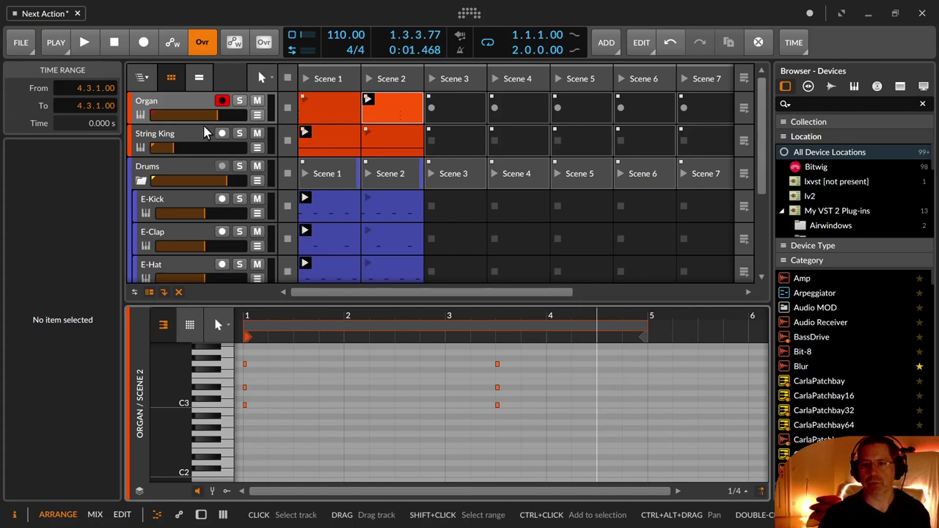
Step: Replace the String King track's Scene 2 clip with a new empty clip
click(378, 139)
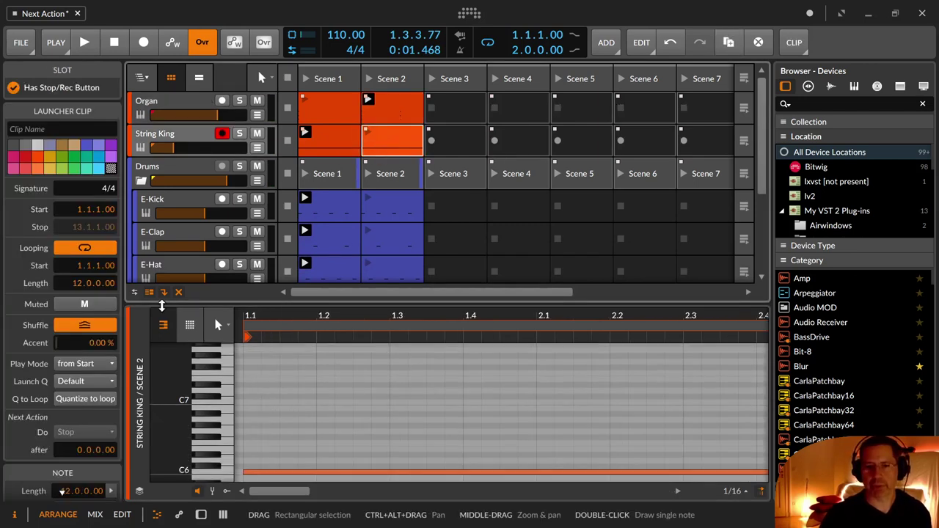
click(247, 401)
key(ctrl+a)
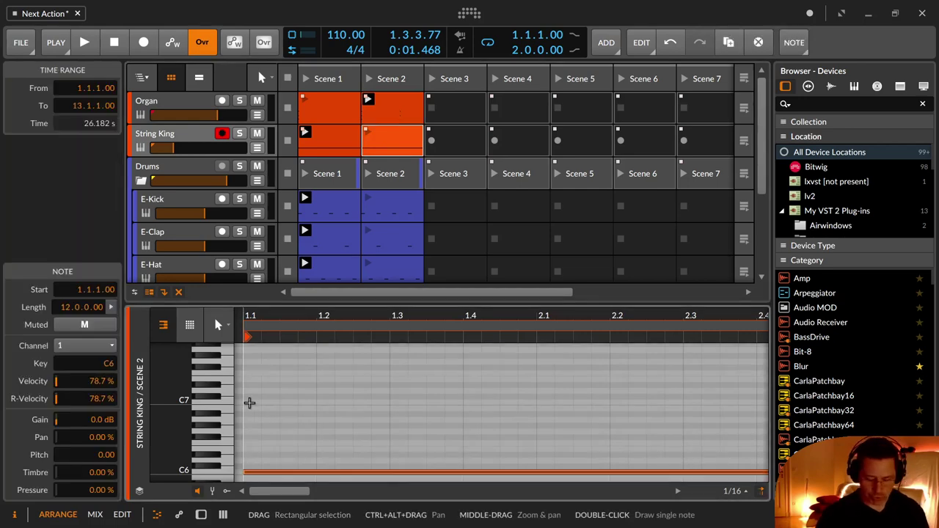
click(249, 403)
click(398, 135)
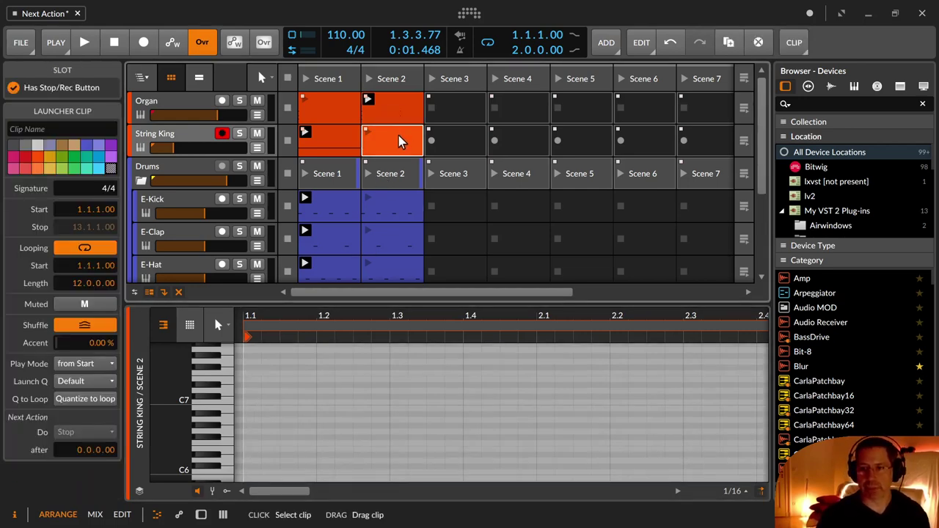
key(Delete)
double_click(399, 135)
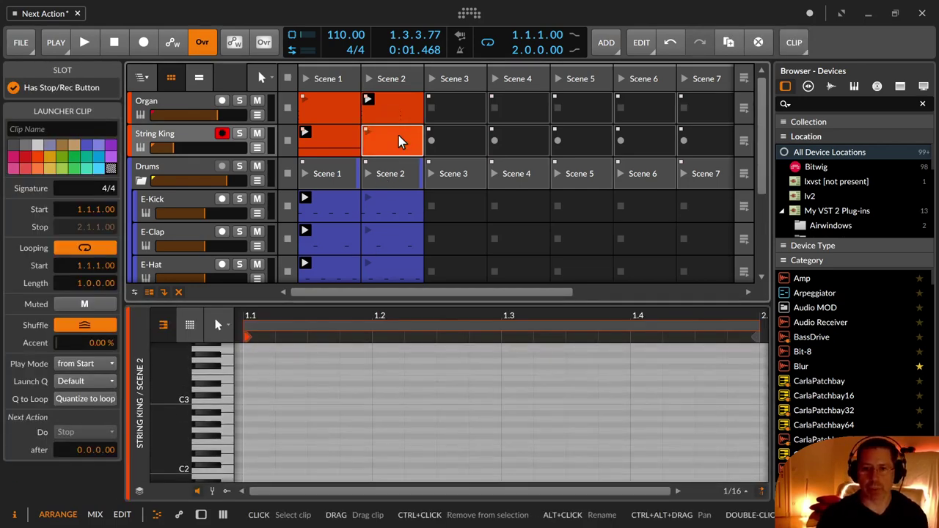
Step: Set the empty String King Scene 2 clip's loop length to 4.0.0.00
click(325, 138)
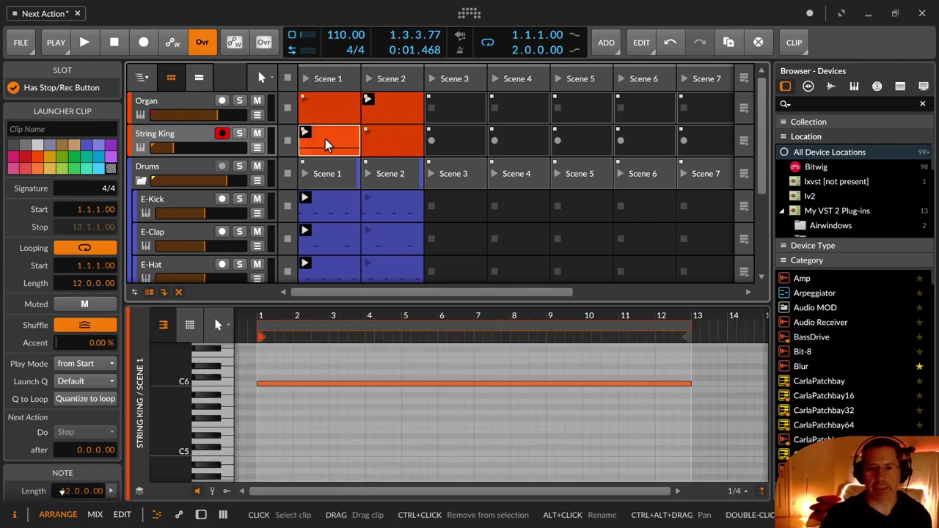
click(389, 139)
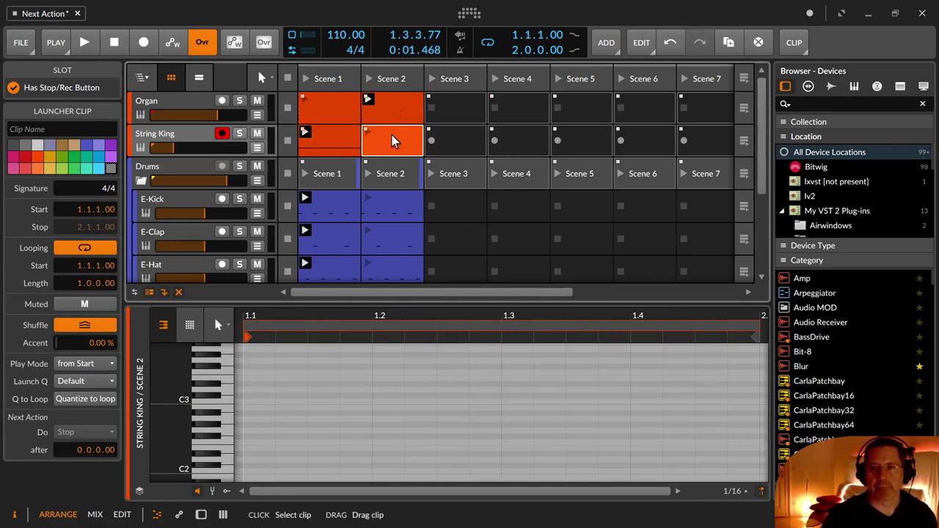
drag(82, 285, 82, 271)
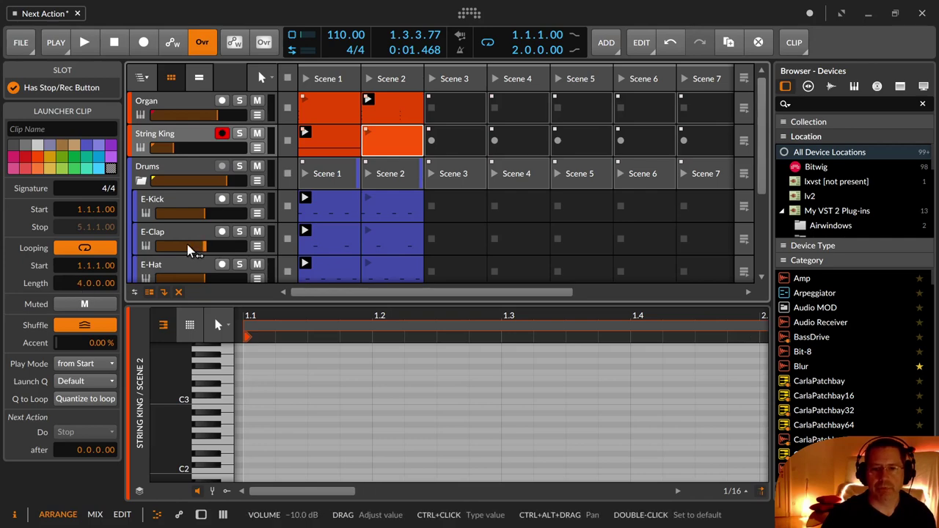
click(319, 134)
click(389, 139)
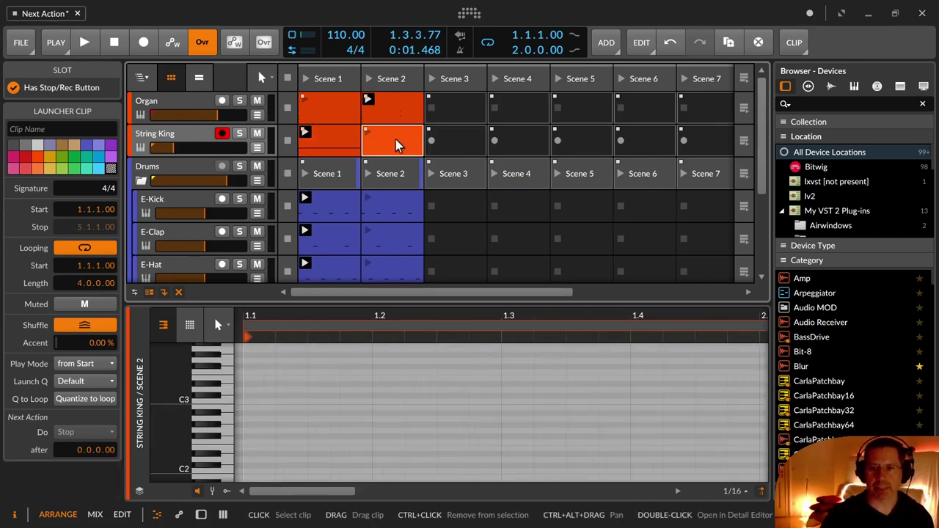
Step: Set the String King Scene 1 clip's Next Action to Play Next after 12.0.0.00
click(344, 141)
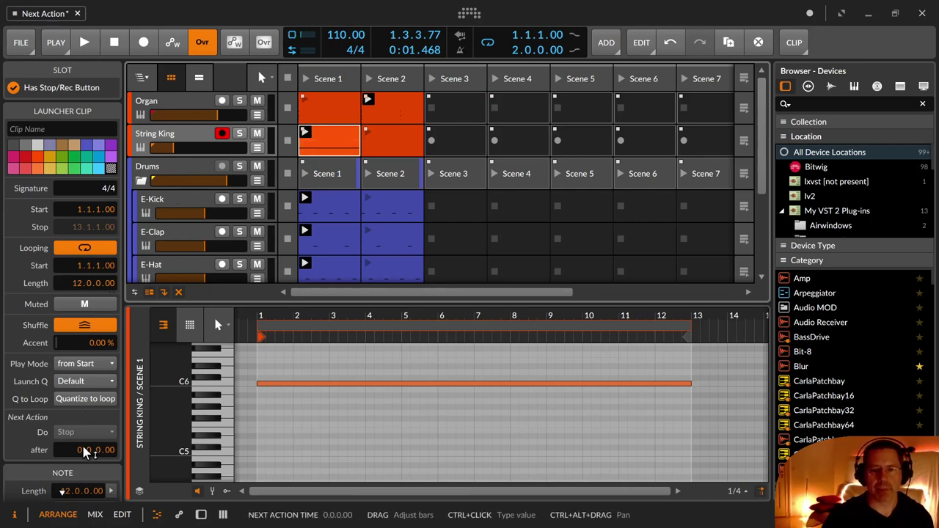
drag(85, 455, 84, 440)
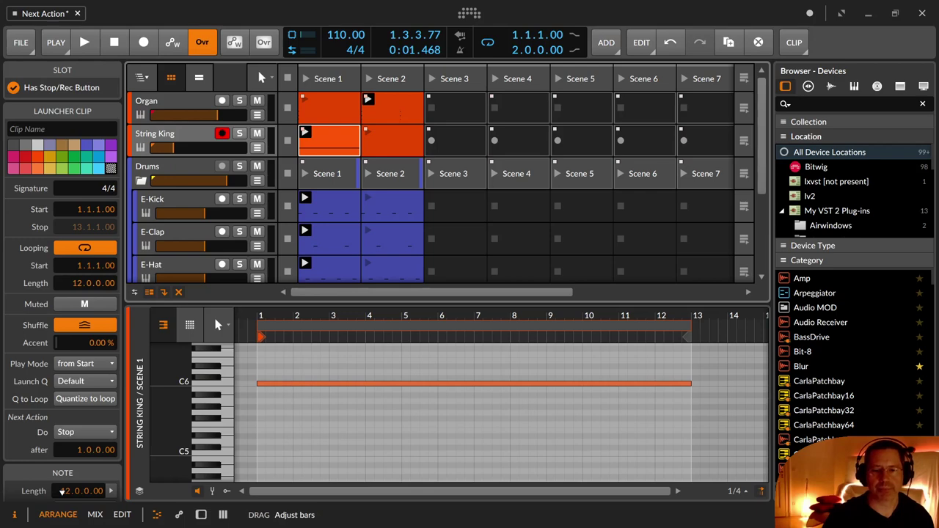
click(89, 433)
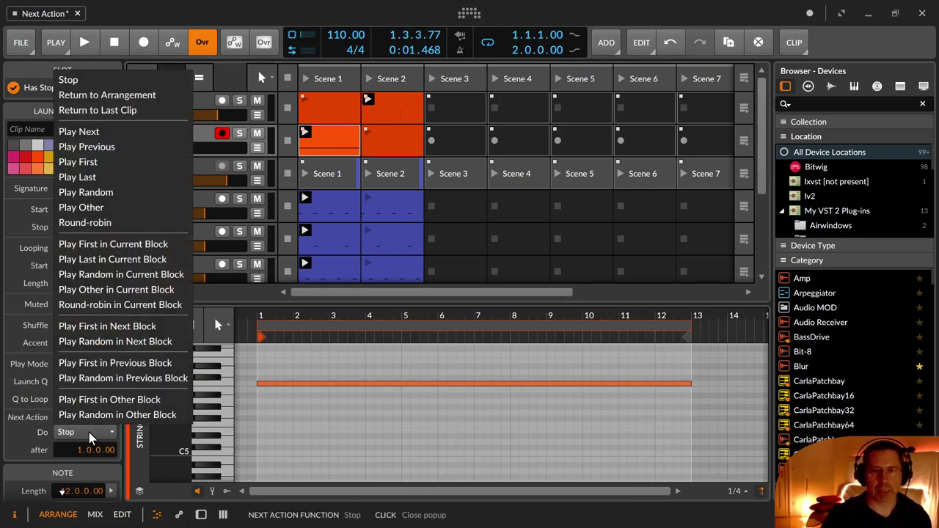
click(136, 131)
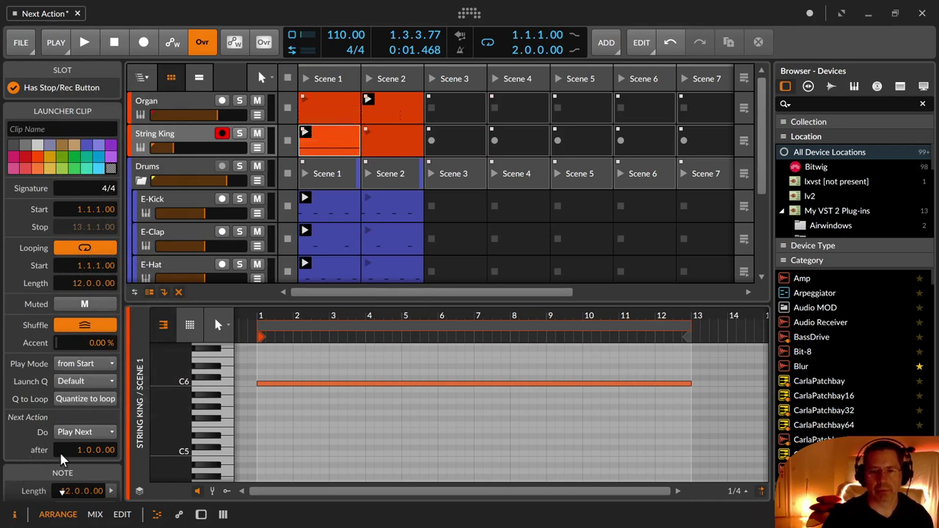
drag(73, 449, 73, 433)
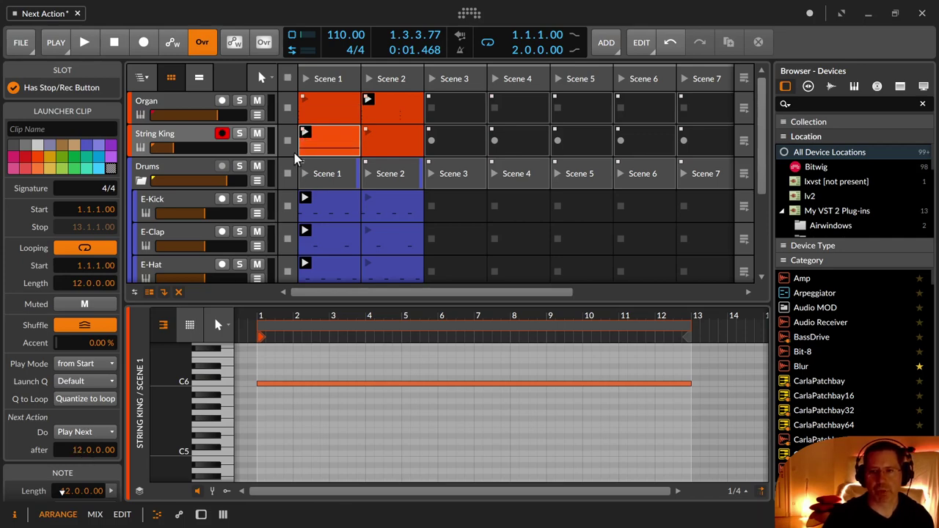
Step: Set the String King Scene 2 clip's Next Action to Play Previous after 4.0.0.00
click(389, 132)
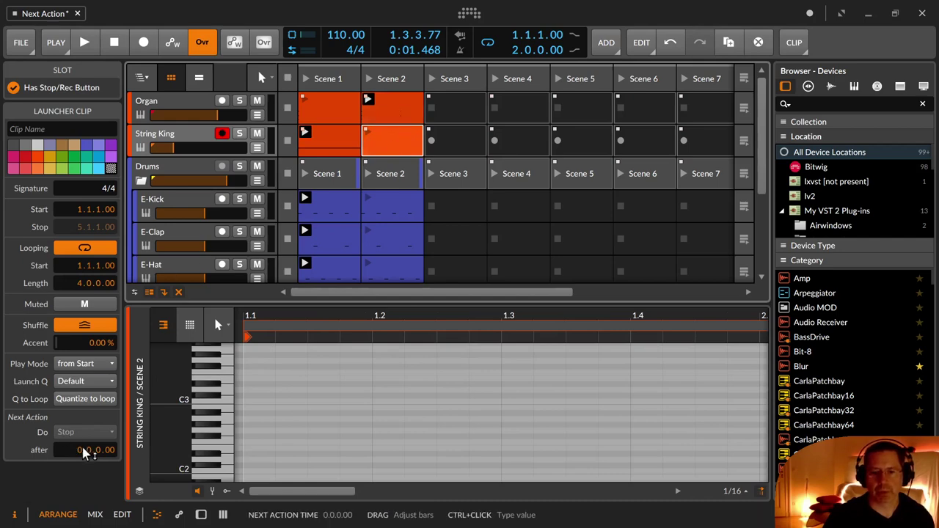
drag(88, 449, 88, 437)
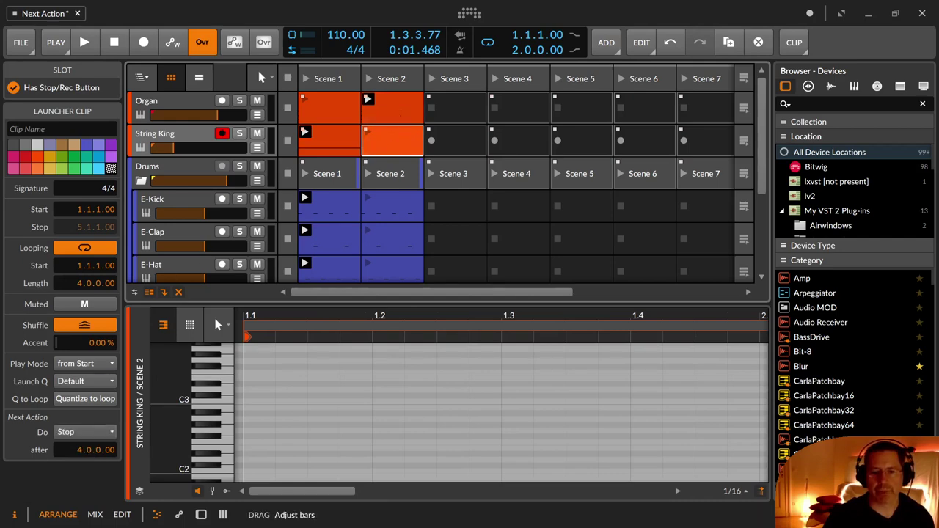
click(85, 430)
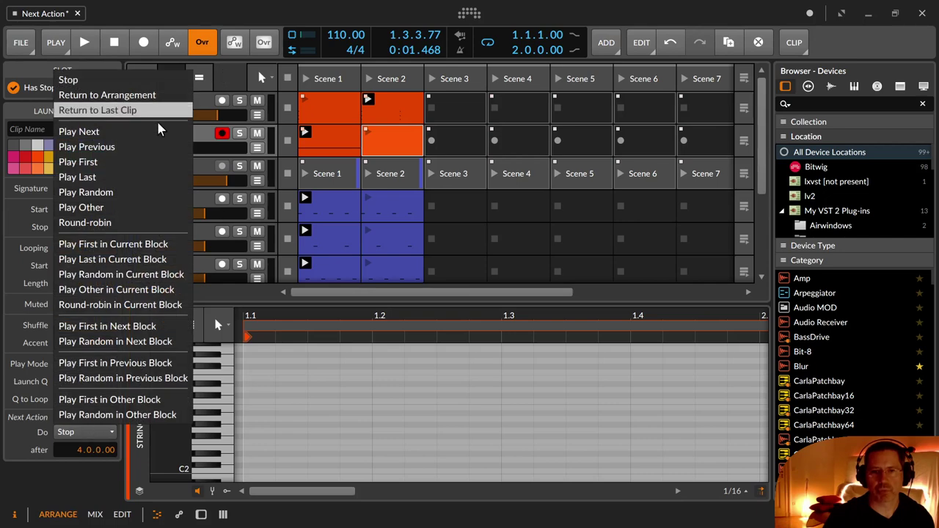
click(106, 148)
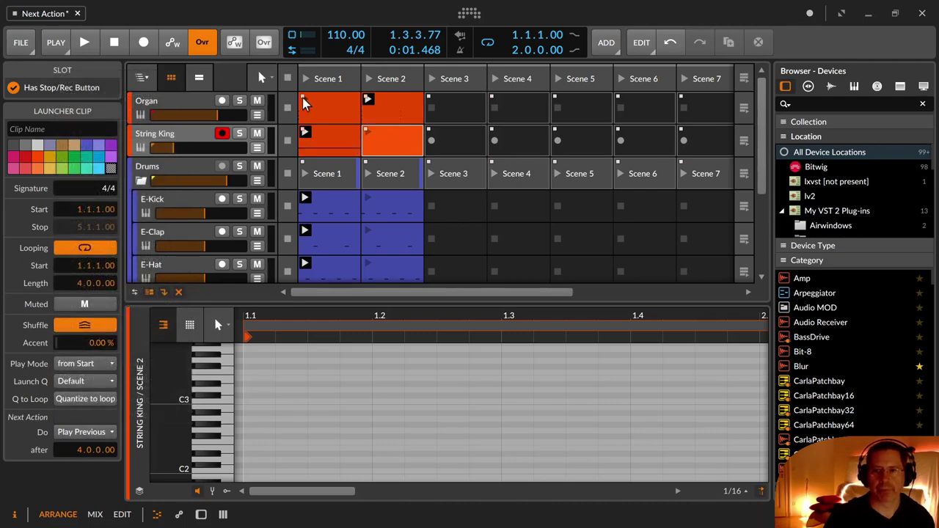
Step: Set the Organ Scene 1 clip's Next Action to Play Next after 8.0.0.00
click(336, 99)
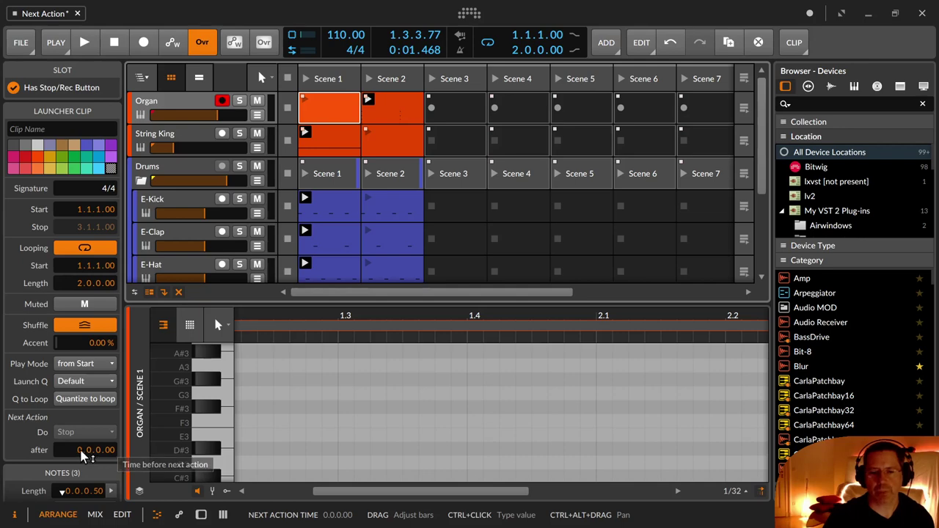
drag(81, 450, 82, 421)
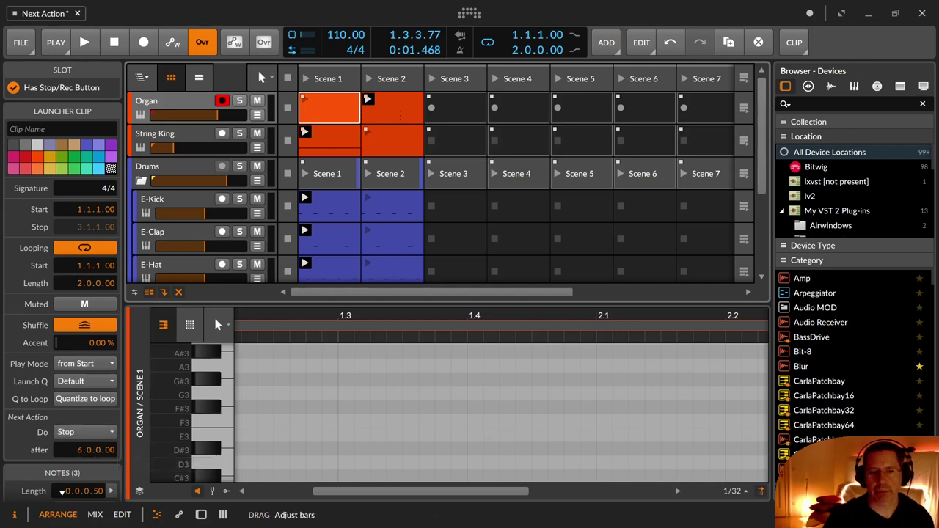
click(82, 432)
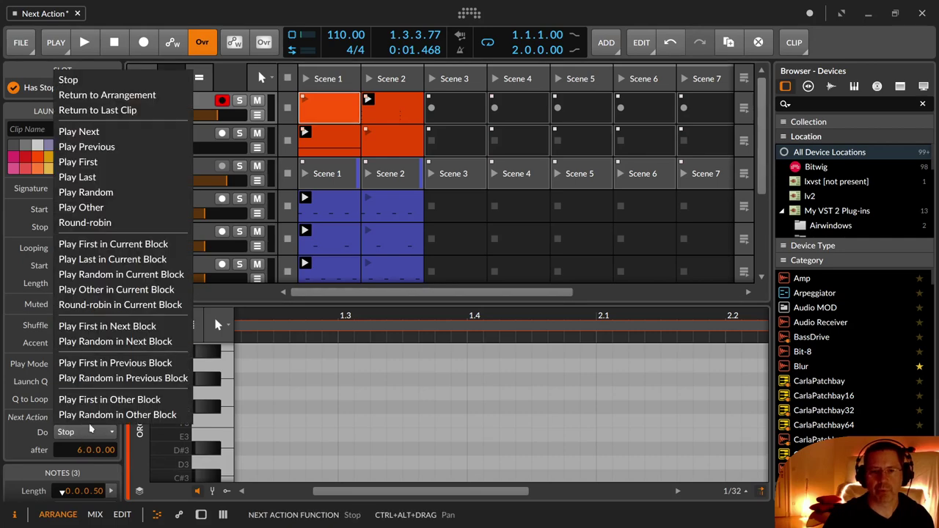
click(183, 135)
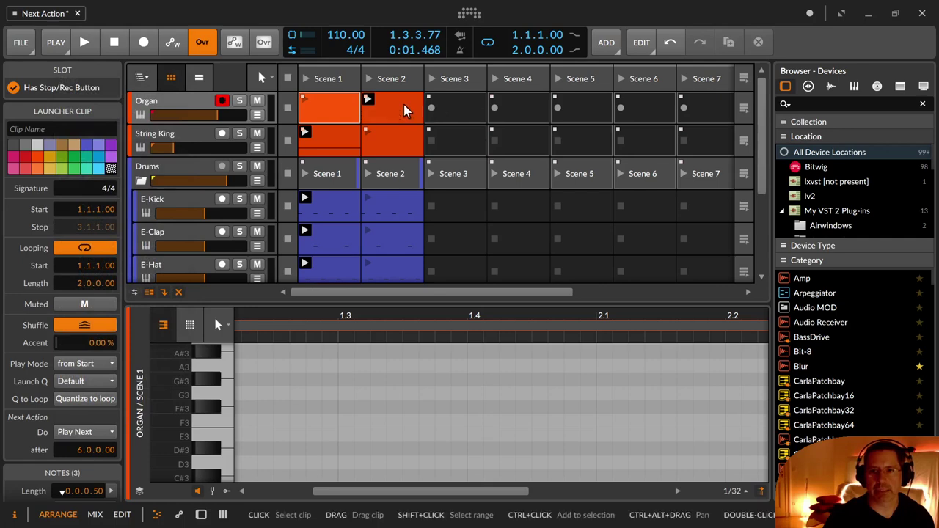
click(405, 107)
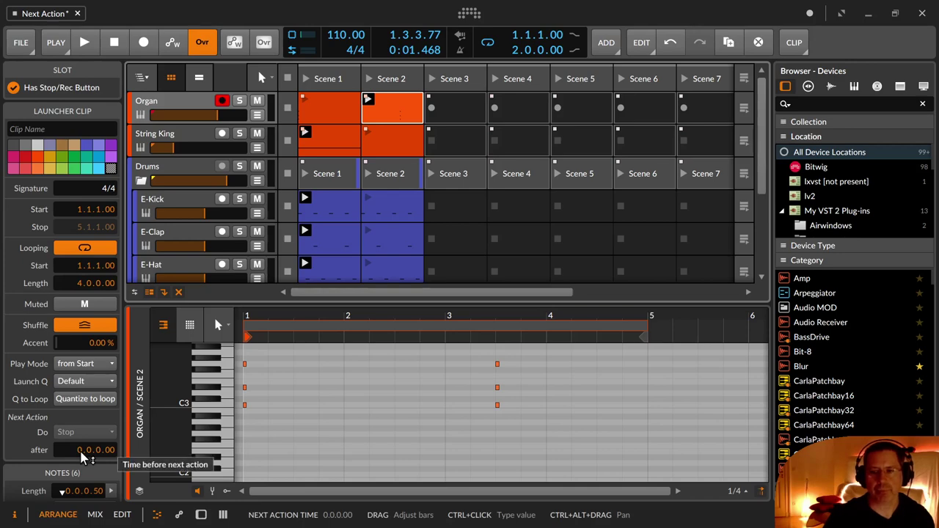
click(318, 110)
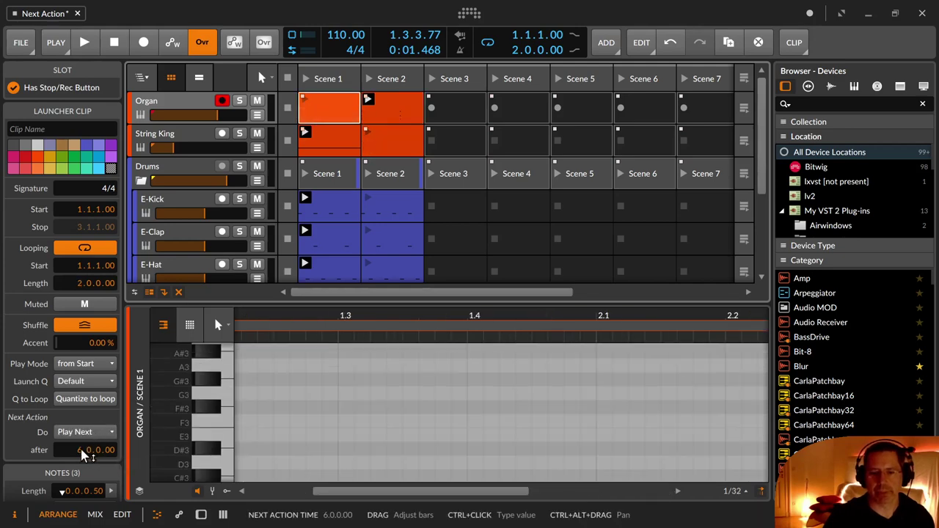
drag(83, 456, 83, 446)
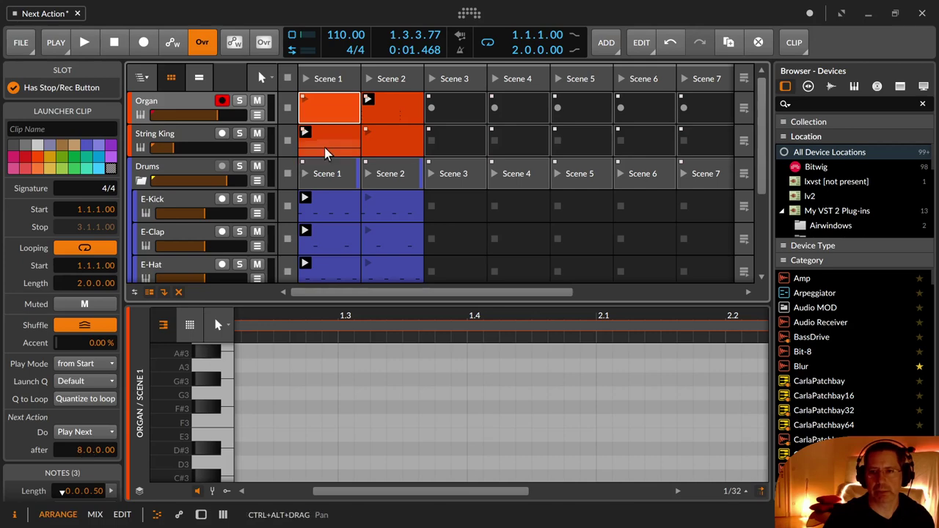
Step: Set the Organ Scene 2 clip's Next Action to Play Previous after 4.0.0.00, and launch Scene 1
click(405, 104)
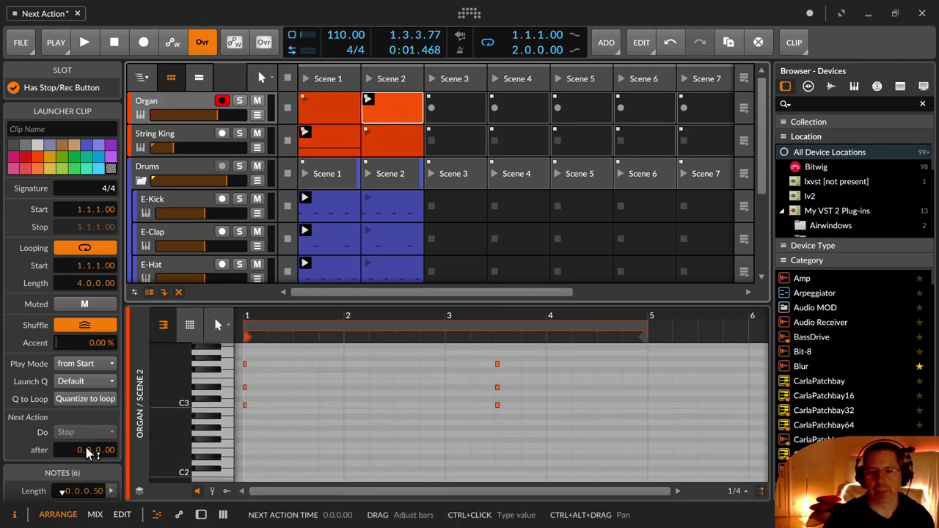
drag(83, 456, 83, 451)
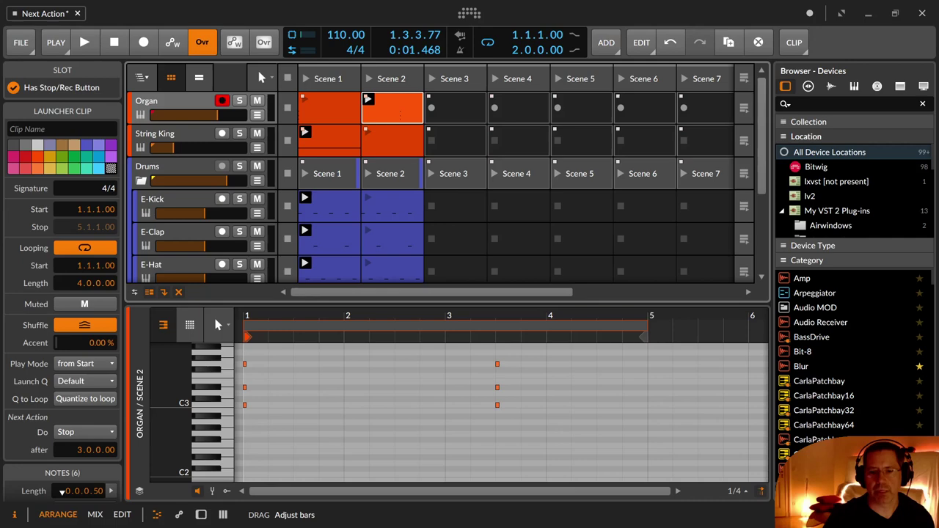
click(83, 432)
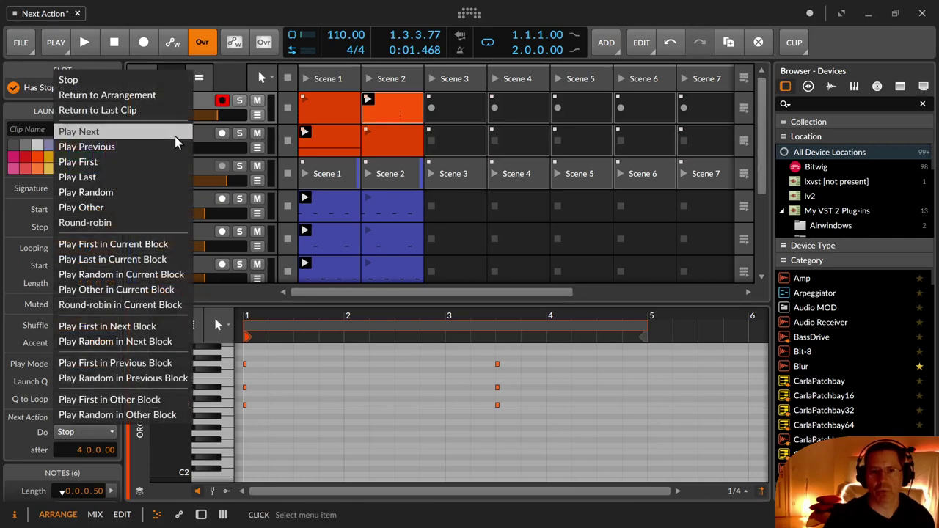
click(176, 154)
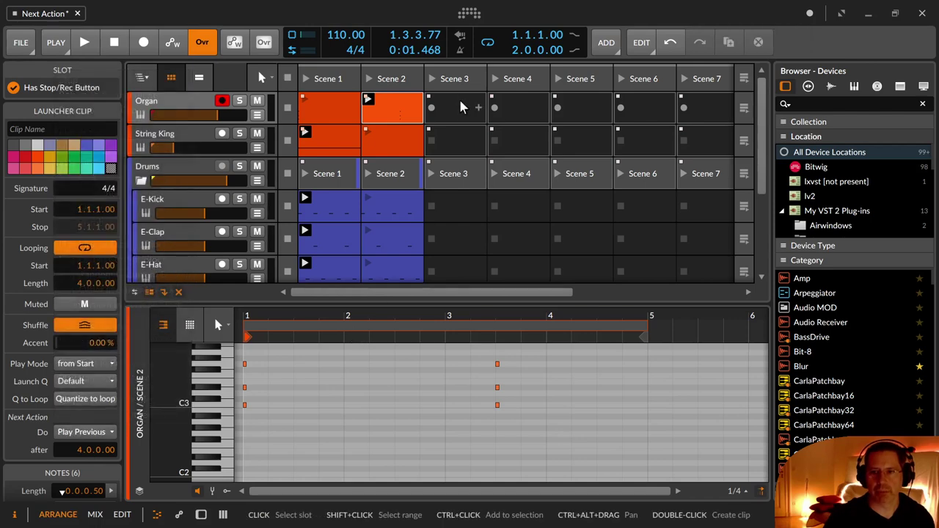
click(401, 108)
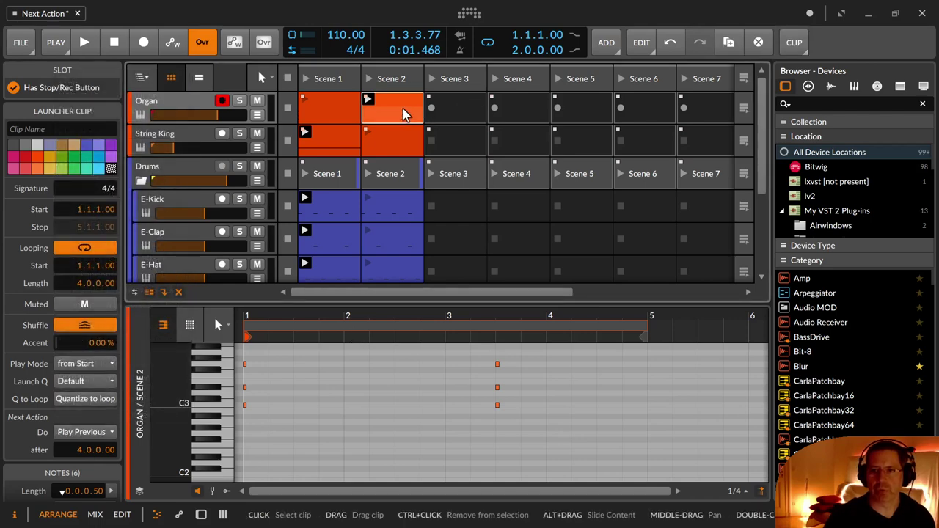
click(301, 85)
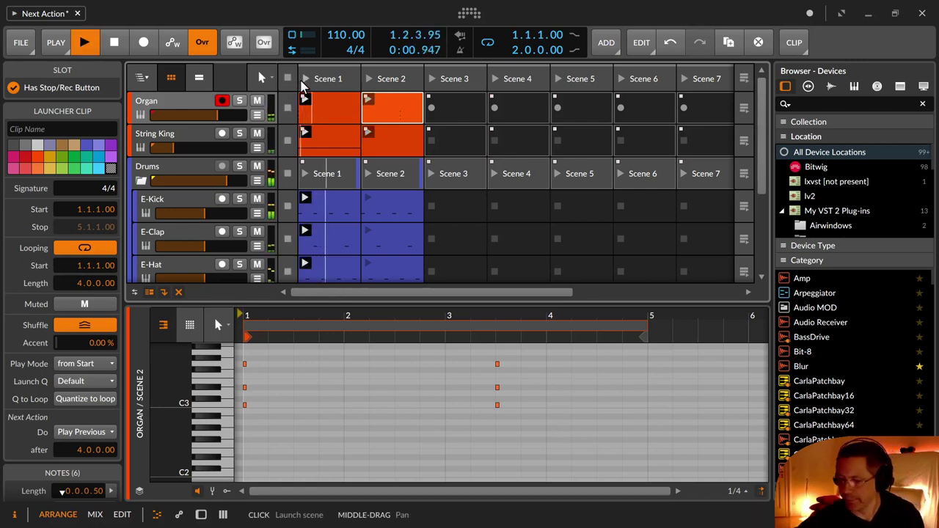
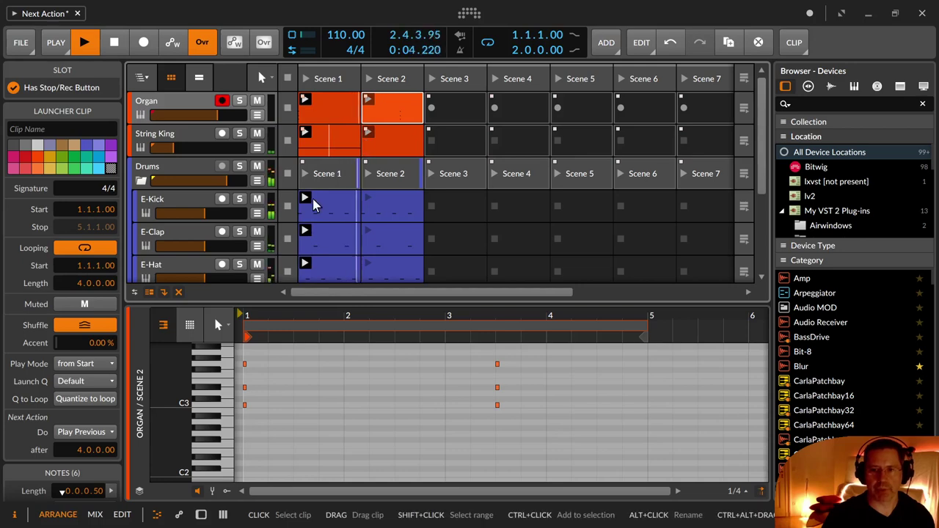
Step: Delete the E2 notes at beats 1.2 and 1.4 from the E-Kick Scene 2 clip
click(338, 204)
click(390, 205)
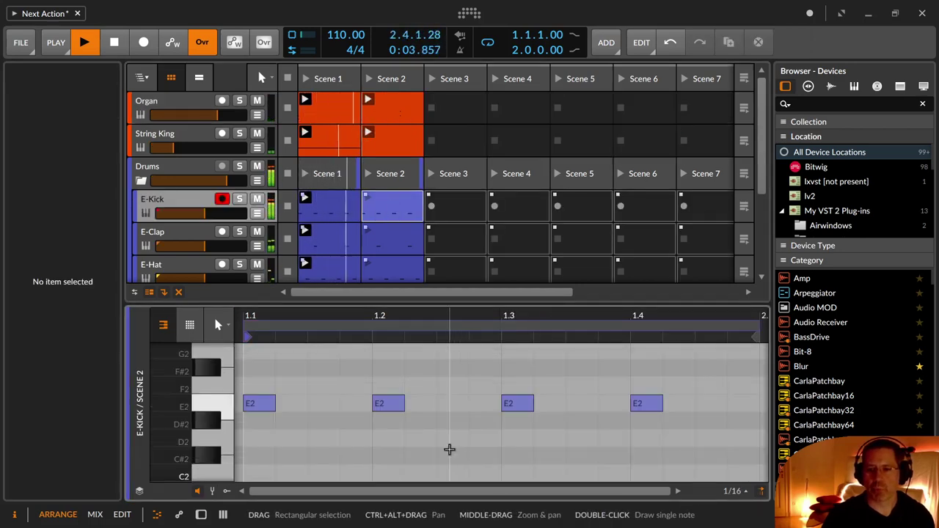
drag(392, 373, 387, 436)
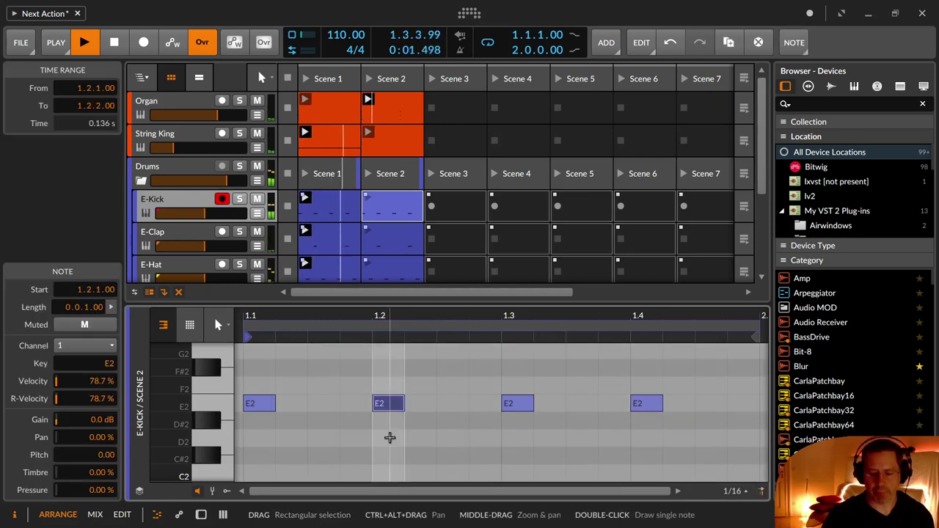
key(Delete)
drag(630, 371, 648, 421)
key(Delete)
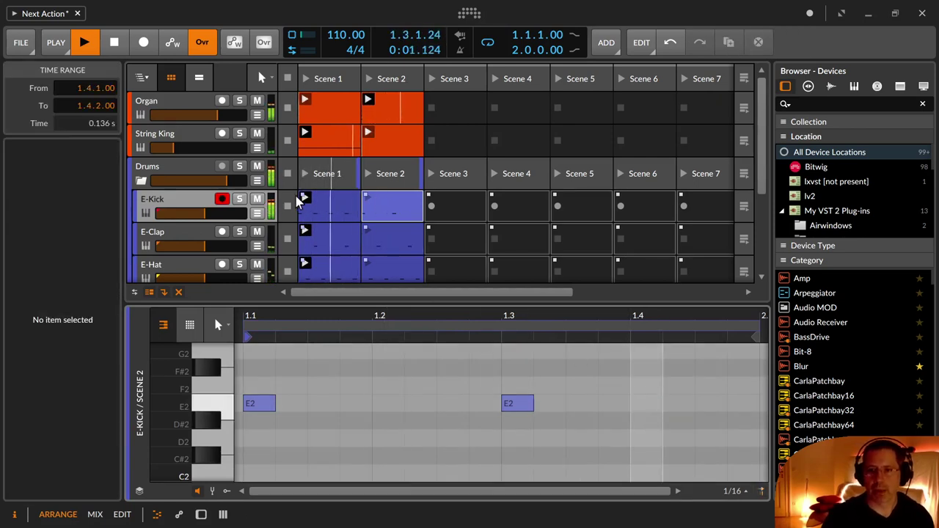
Step: Set the E-Kick Scene 1 clip's Next Action to Play Next after 4.0.0.00
click(328, 204)
drag(79, 451, 79, 432)
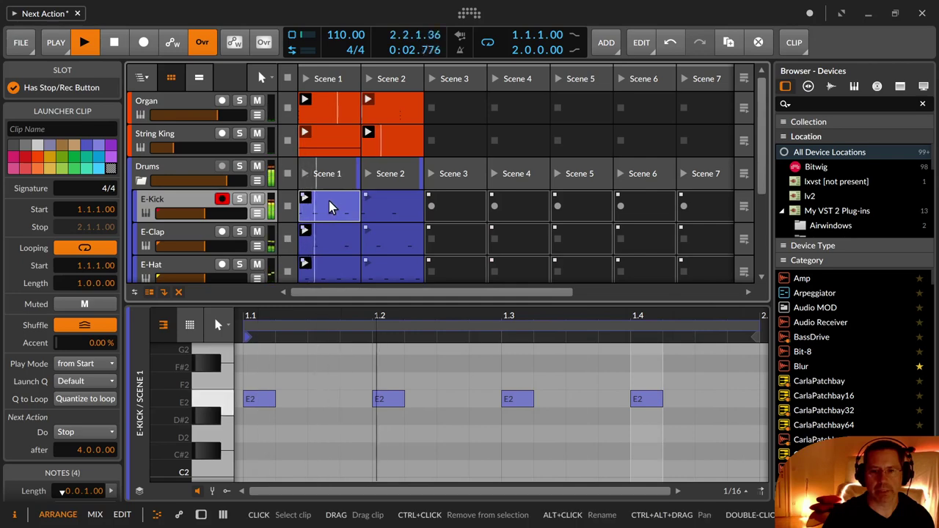
click(82, 432)
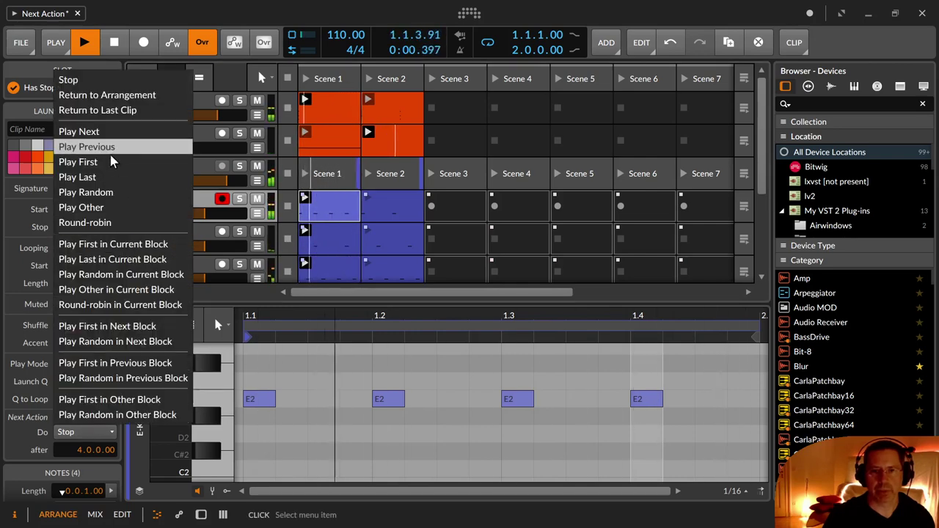
click(114, 132)
Step: Set the E-Kick Scene 2 clip's Next Action to Play Previous after 2.0.0.00
click(406, 216)
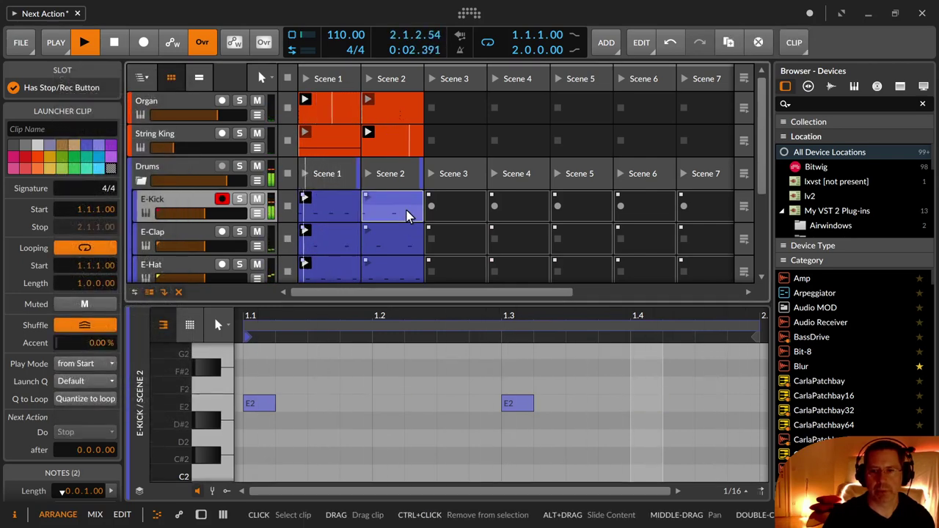
drag(83, 450, 84, 425)
click(85, 432)
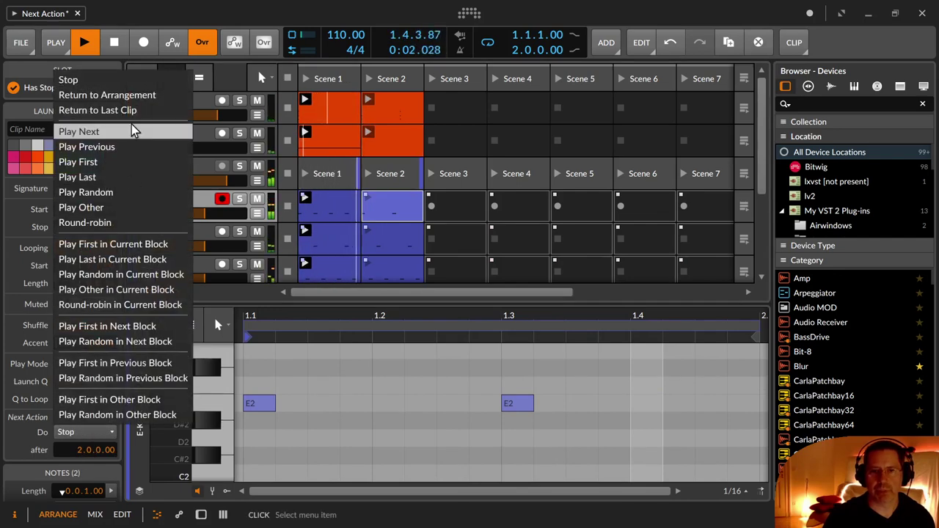
click(132, 149)
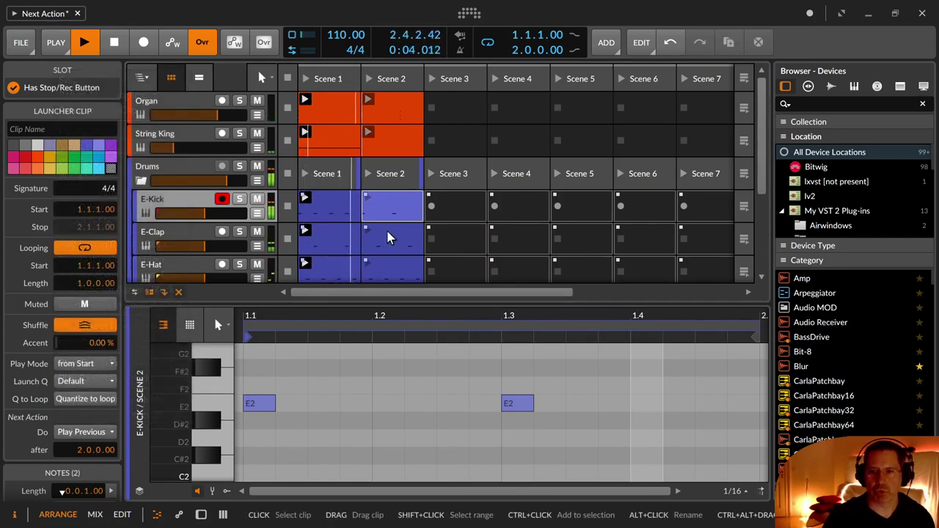
Step: Delete the note at beat 1.4 from the E-Clap Scene 2 clip
click(406, 242)
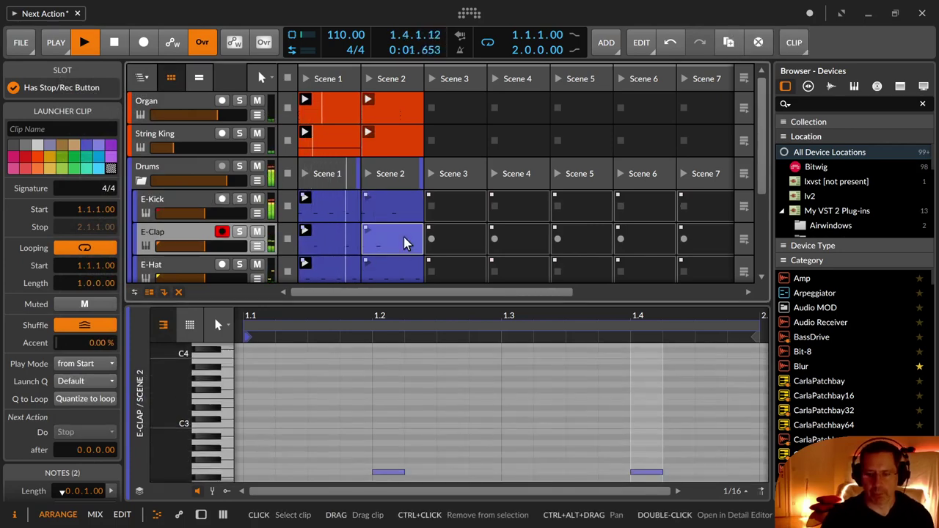
drag(568, 380, 686, 474)
key(Delete)
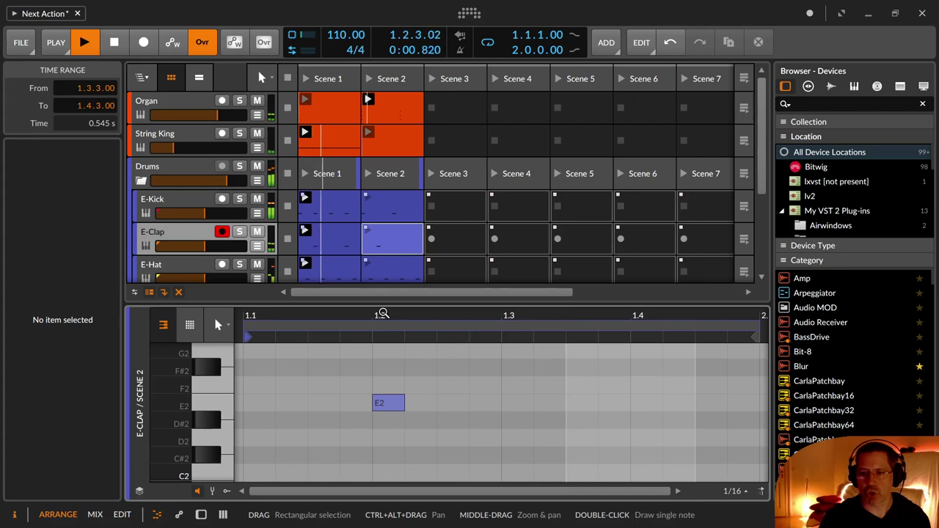
Step: Set the E-Clap Scene 1 clip's Next Action to Play Next after 8.0.0.00
click(348, 244)
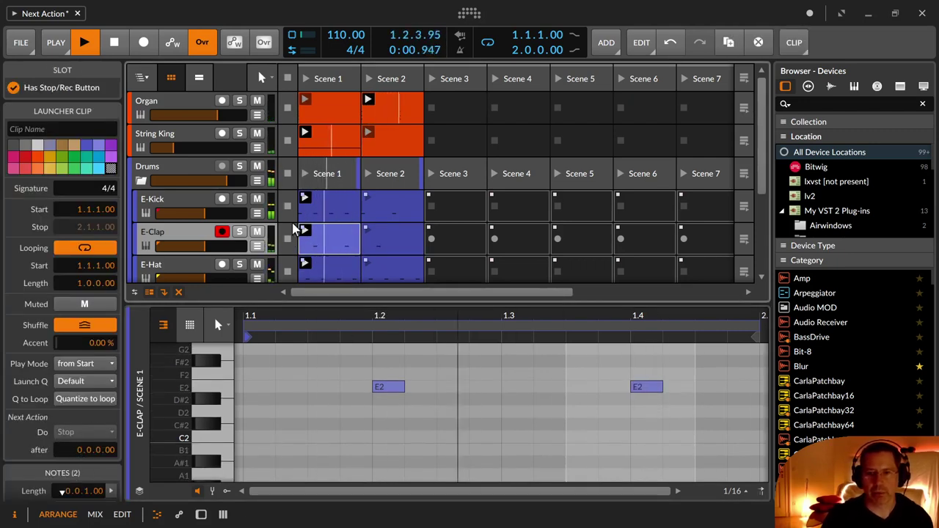
drag(84, 450, 85, 435)
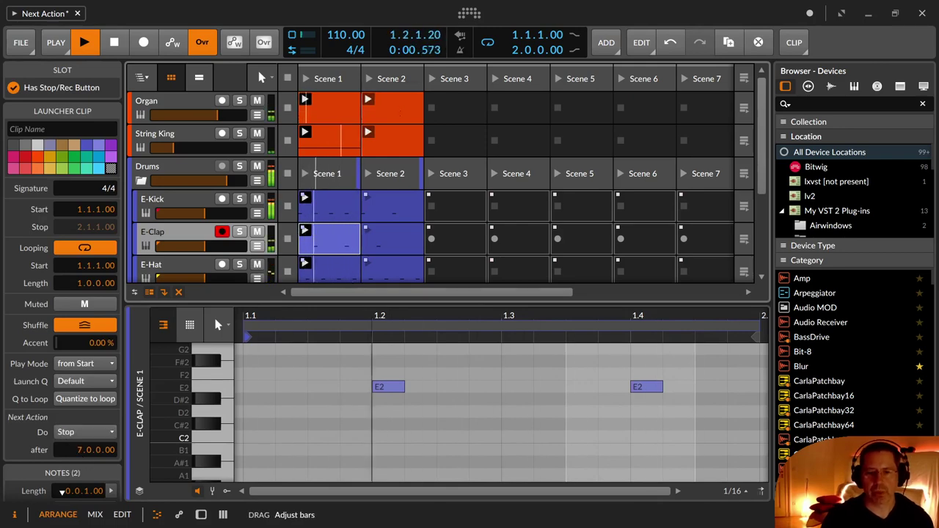
click(85, 431)
click(118, 132)
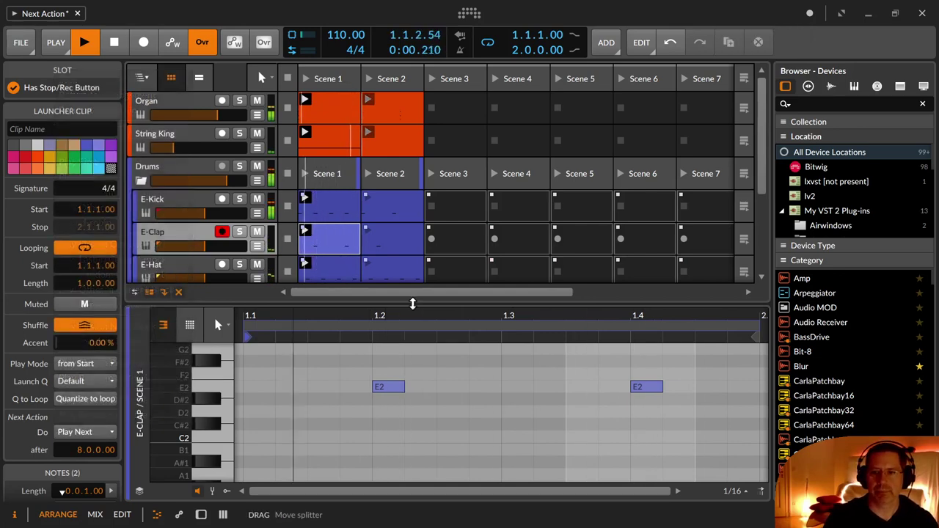
Step: Set the E-Clap Scene 2 clip's Next Action to Play Previous after 4.0.0.00, and relaunch Scene 1
click(414, 242)
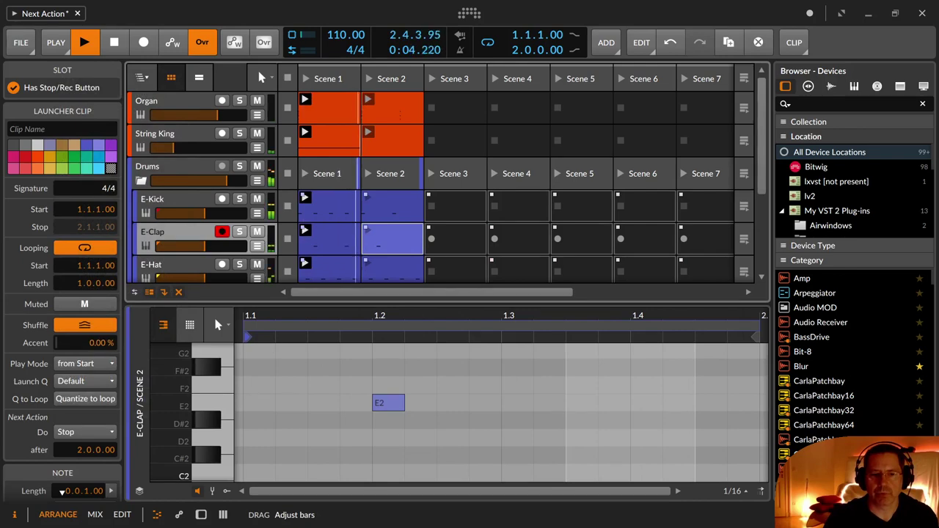
click(85, 431)
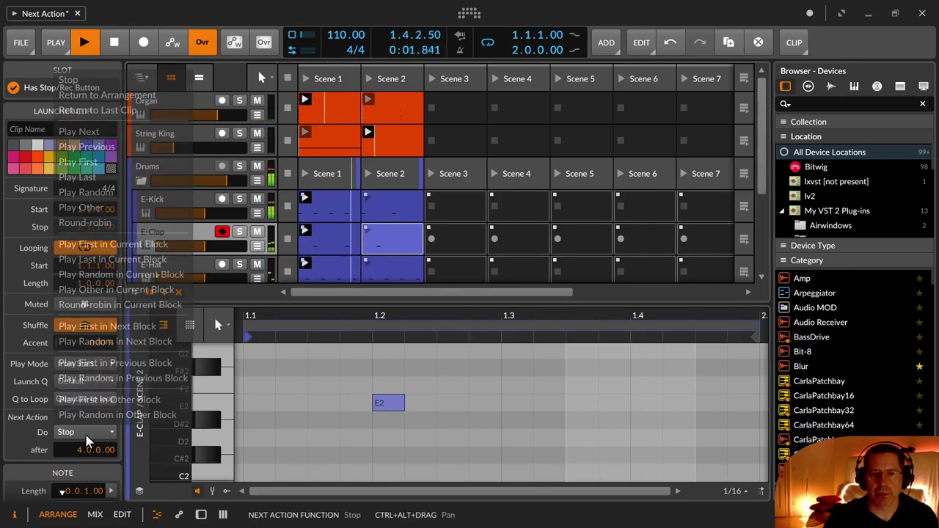
click(121, 147)
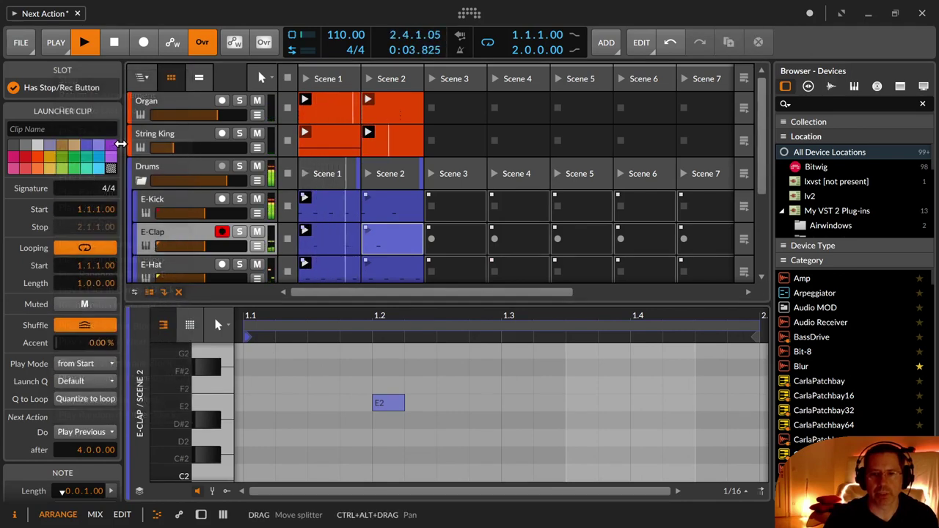
click(306, 81)
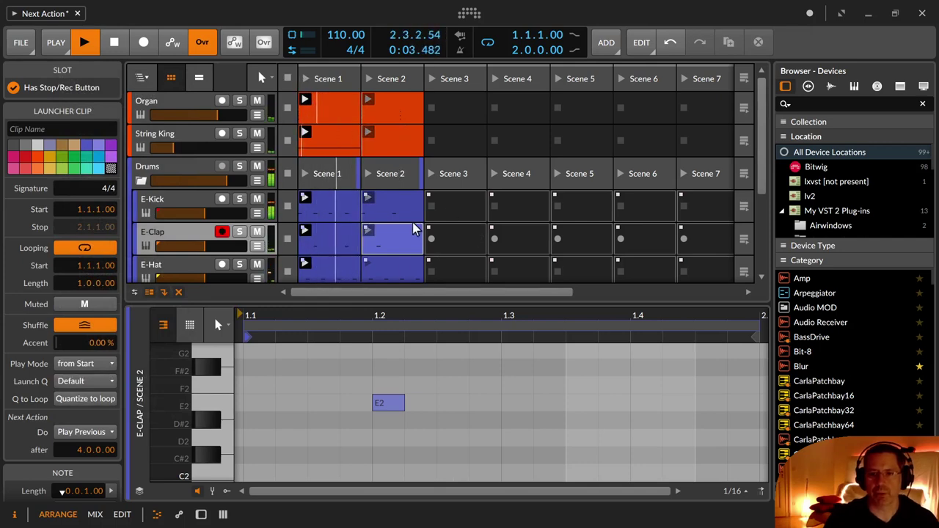
Step: Set the E-Hat Scene 1 clip's Next Action to Play Next after 5.0.0.00
scroll(421, 249, down, 2)
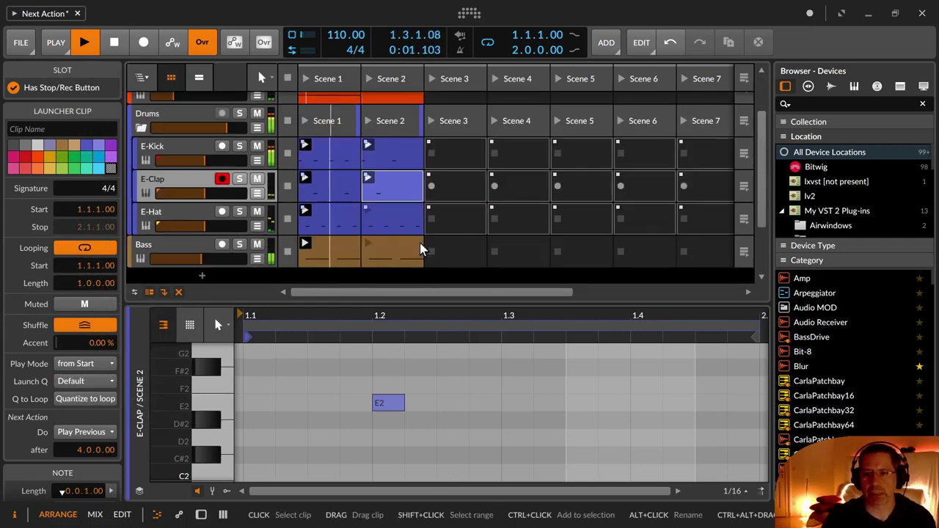
click(369, 244)
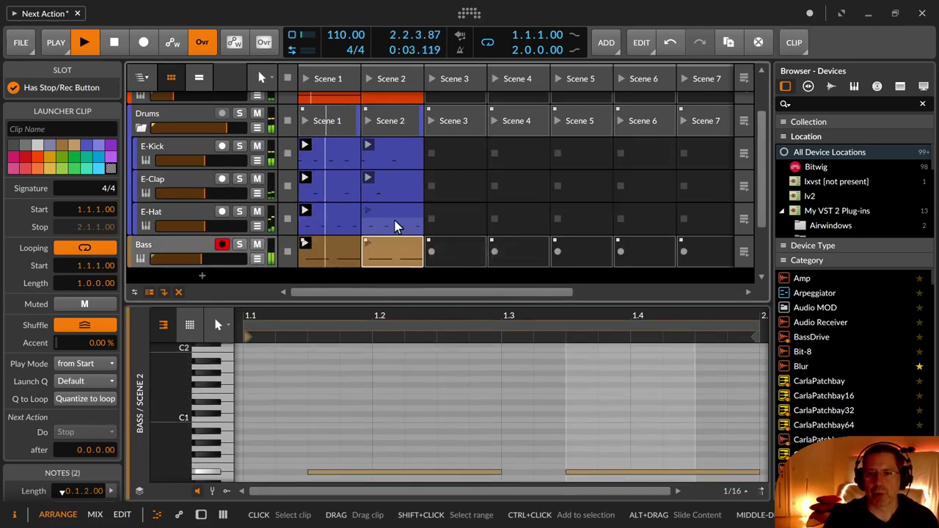
click(395, 225)
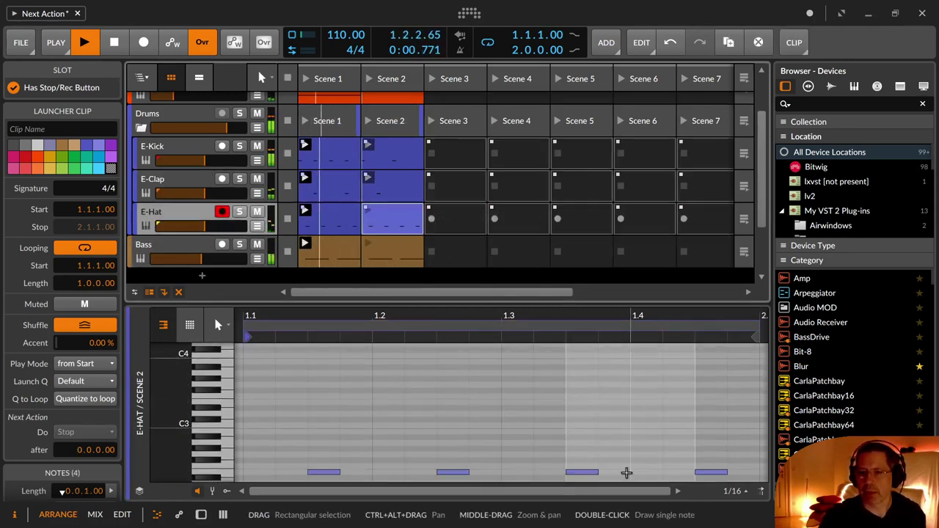
click(326, 220)
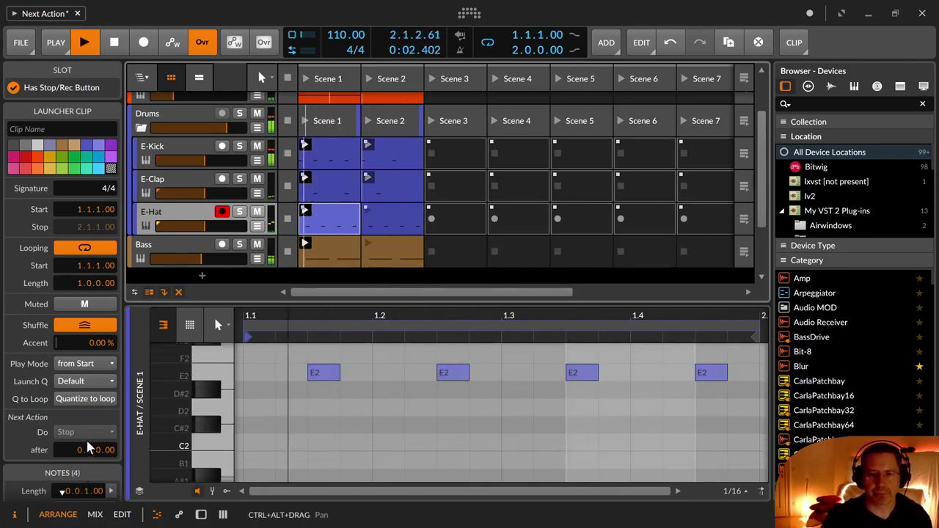
drag(88, 448, 88, 426)
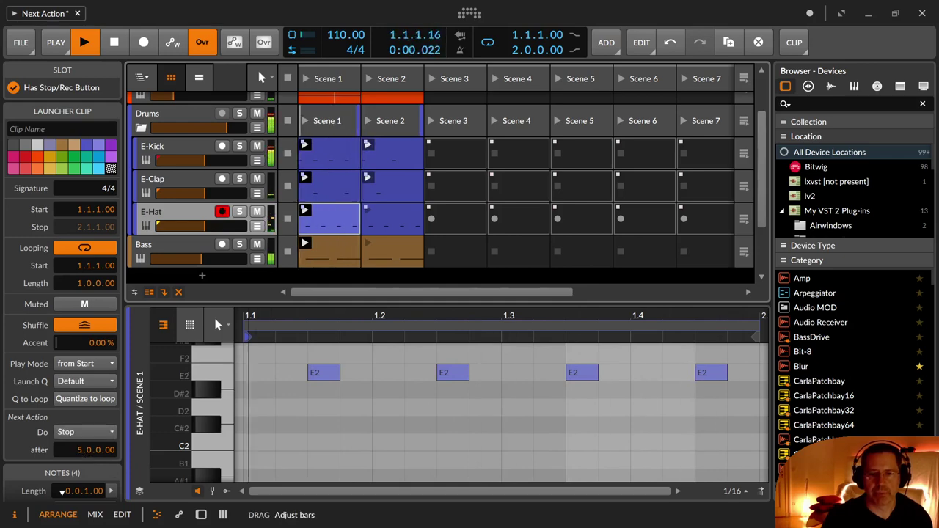
click(85, 432)
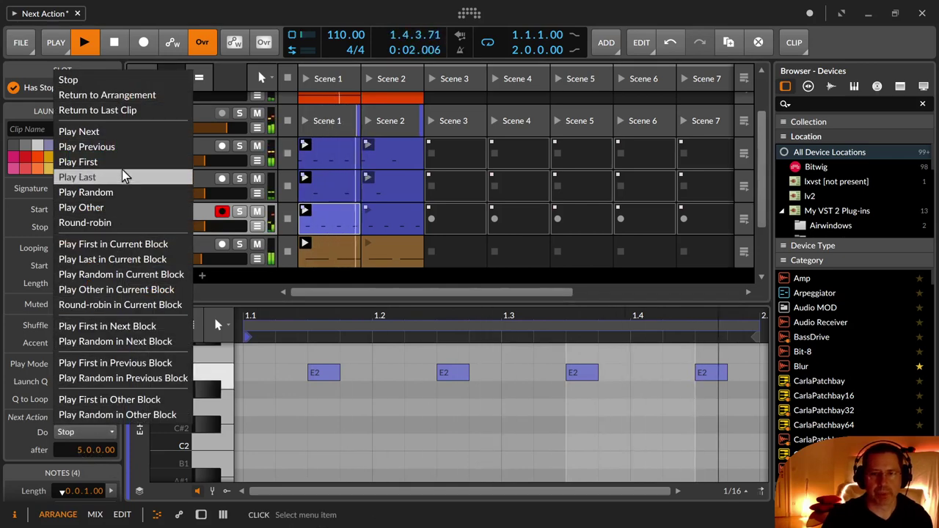
click(123, 132)
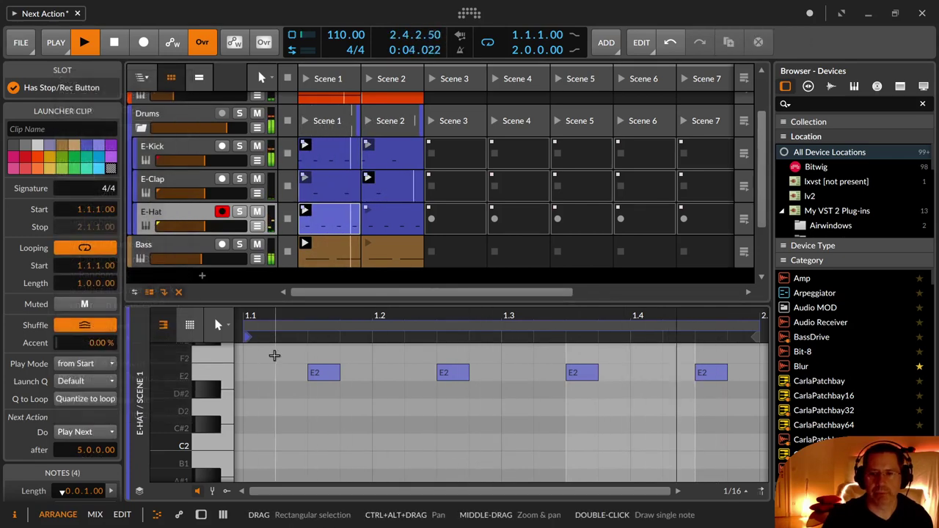
Step: Delete the E2 note at 1.2.3 from the E-Hat Scene 2 clip
click(394, 208)
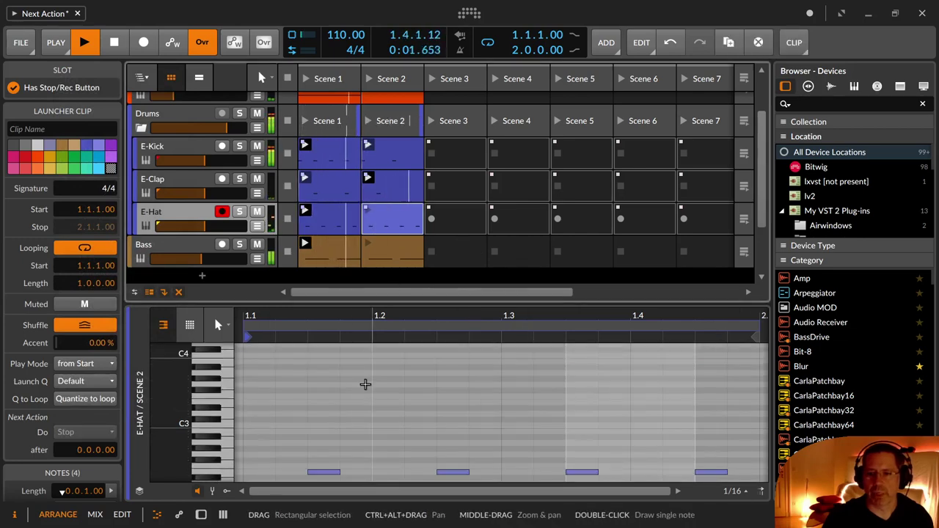
scroll(279, 468, down, 3)
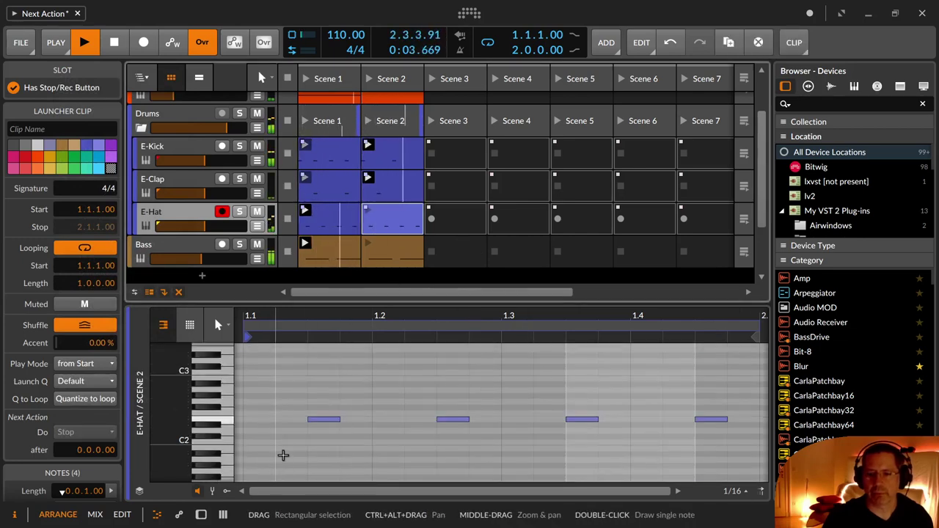
scroll(275, 423, up, 2)
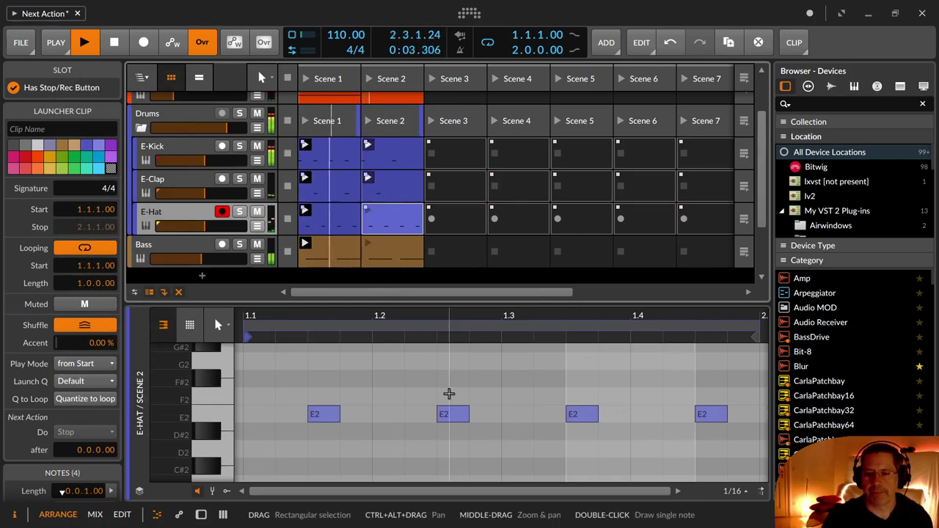
click(449, 414)
key(Delete)
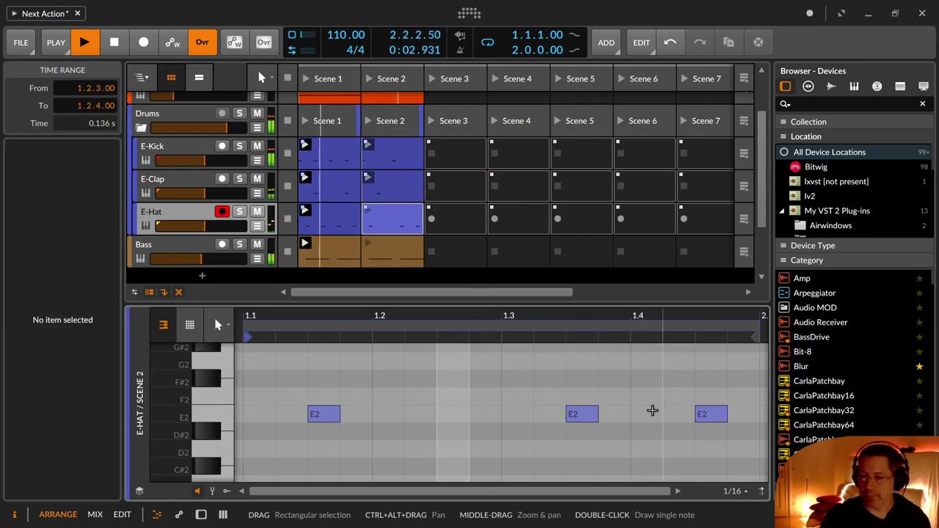
Step: Draw 1/16 E2 notes at 1.4.1, 1.4.2 and 1.4.4 in the E-Hat Scene 2 clip
key(3)
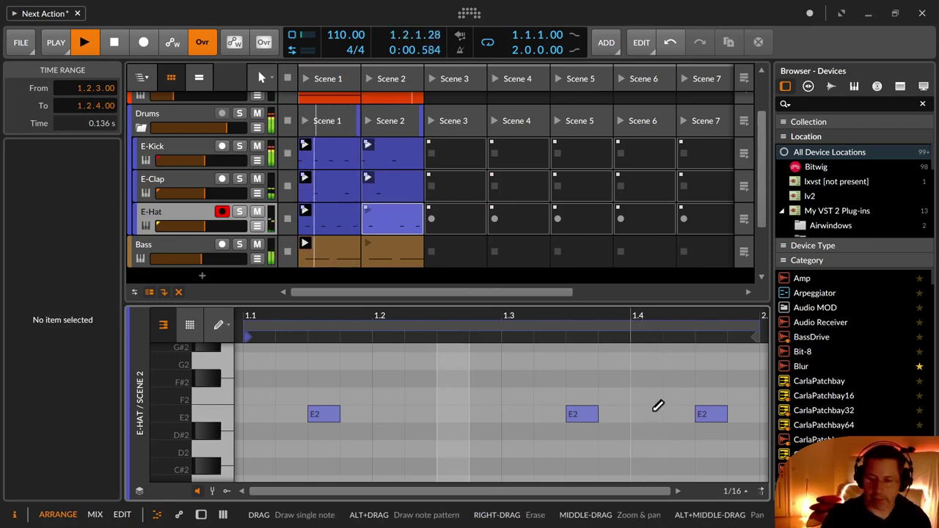
click(653, 413)
click(679, 413)
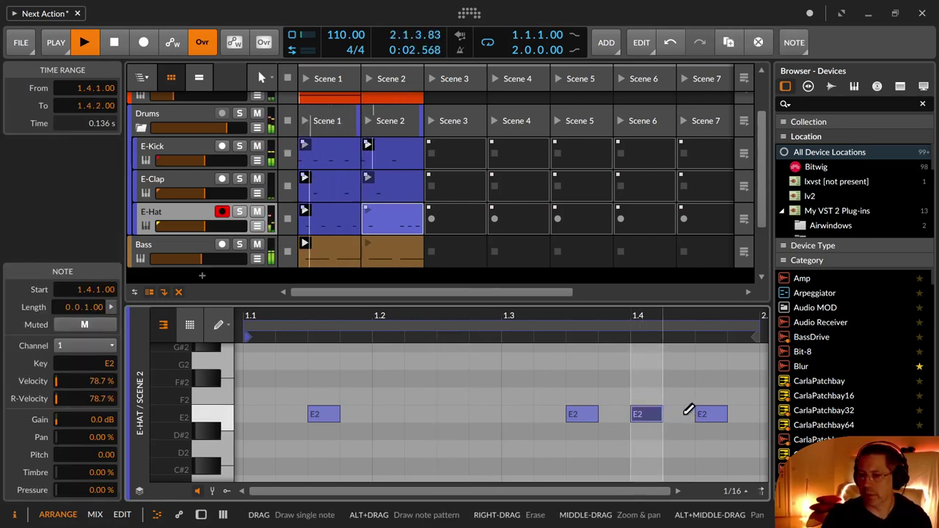
click(741, 413)
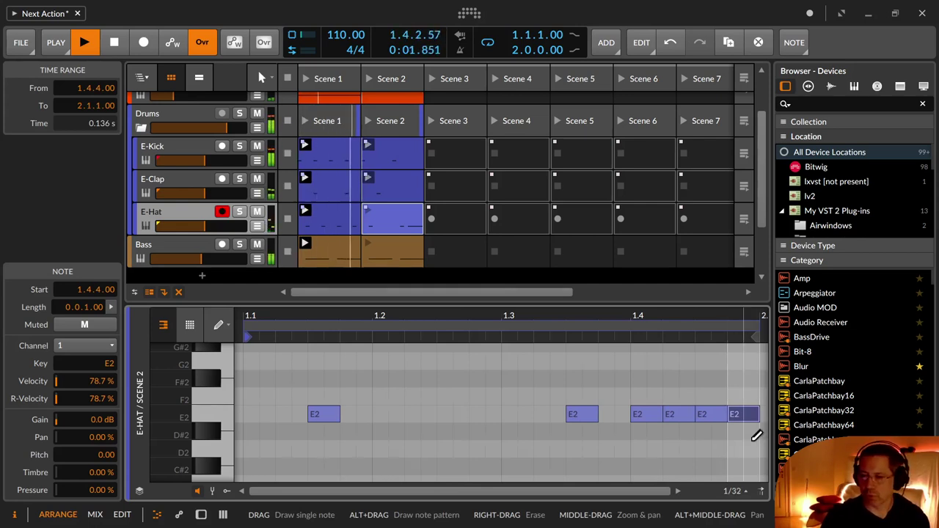
Step: Replace the E2 notes at 1.4.3 and 1.4.4 with four consecutive 1/32 E2 notes filling the end of the bar
double_click(750, 420)
double_click(721, 416)
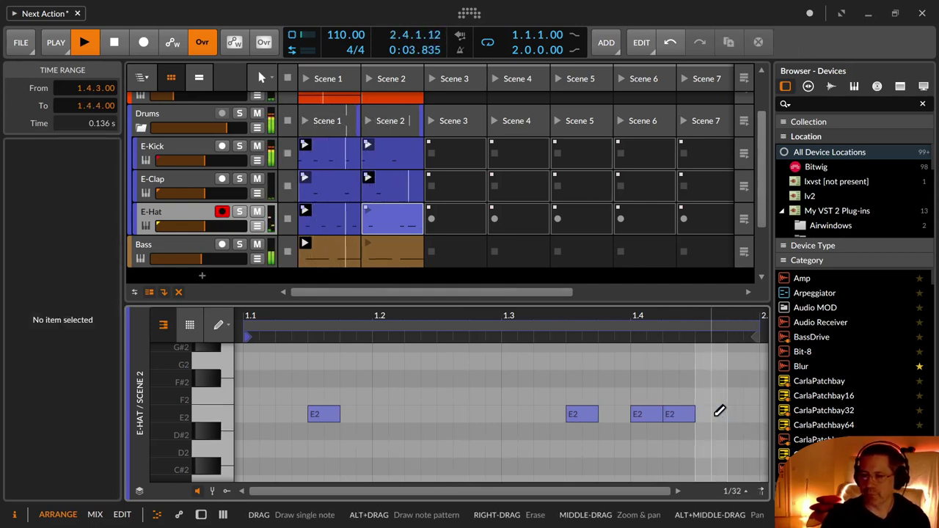
click(715, 413)
double_click(715, 417)
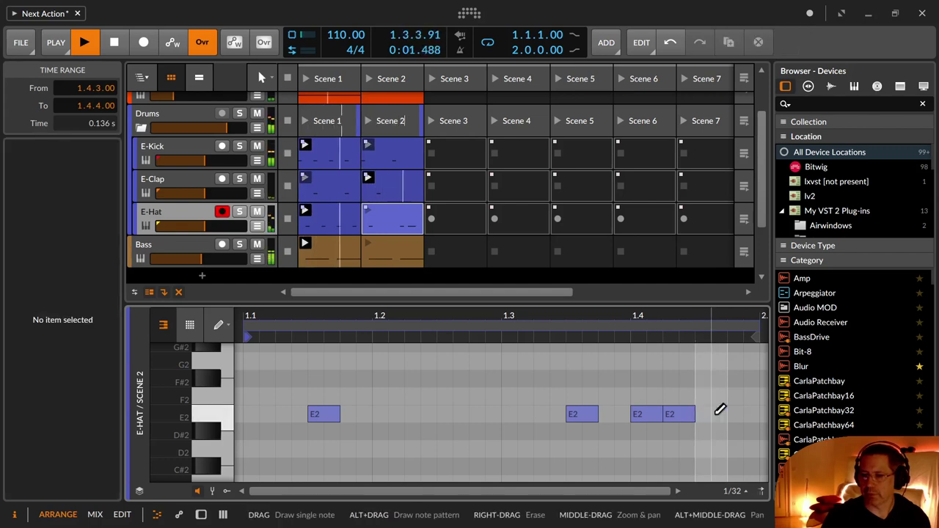
click(705, 416)
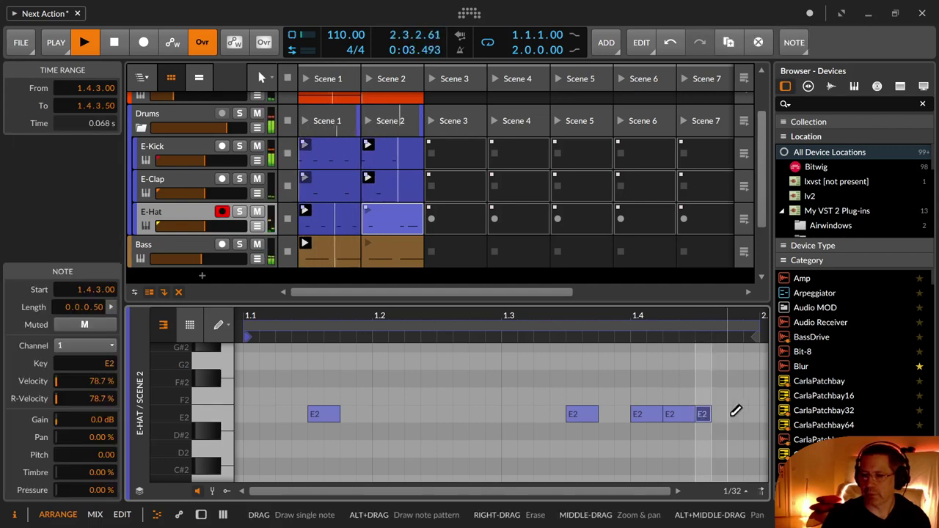
click(720, 417)
mouse_move(735, 416)
mouse_down()
mouse_move(760, 419)
mouse_move(716, 417)
mouse_up()
double_click(748, 416)
double_click(717, 416)
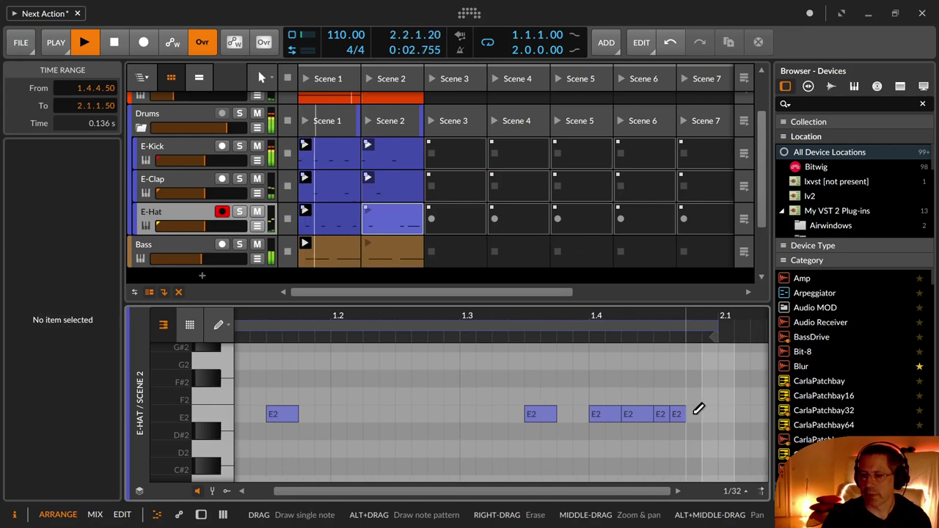
click(692, 413)
click(710, 413)
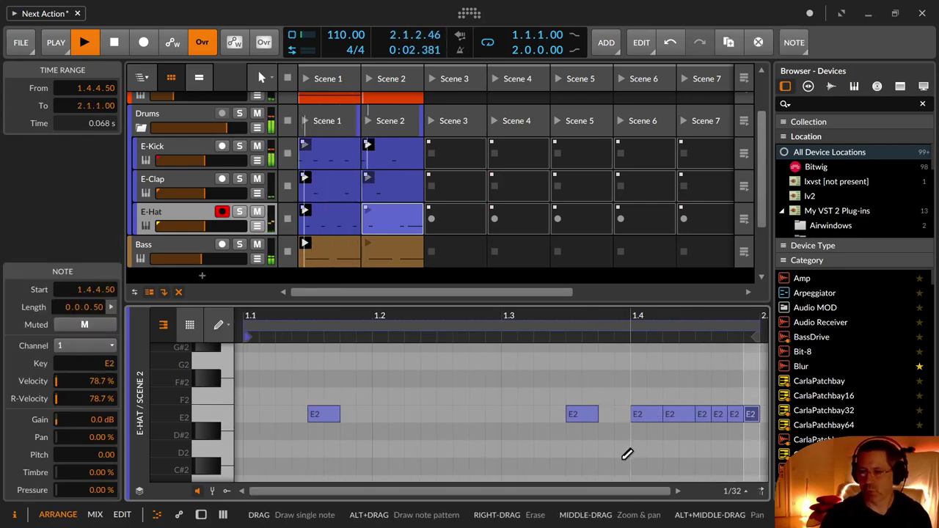
Step: Set the E-Hat Scene 2 clip's Next Action to Play Previous after 2.0.0.00
click(334, 219)
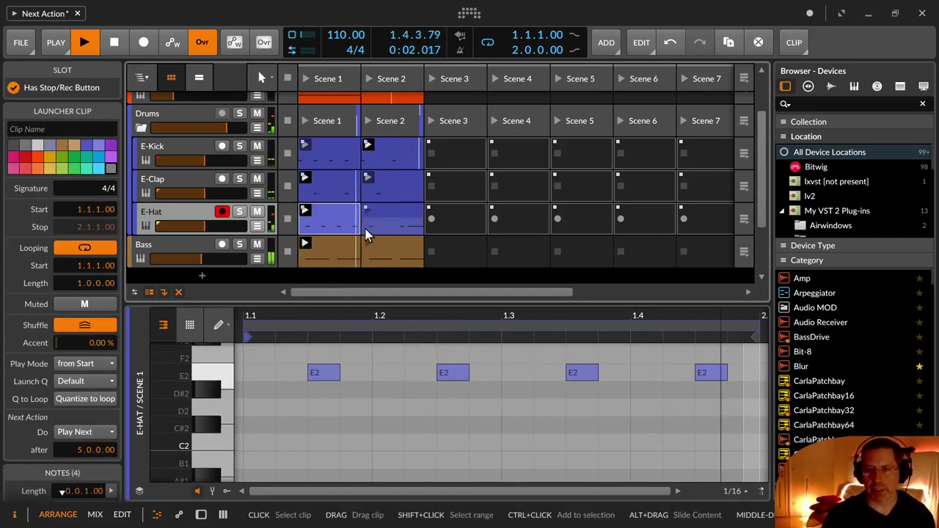
click(385, 213)
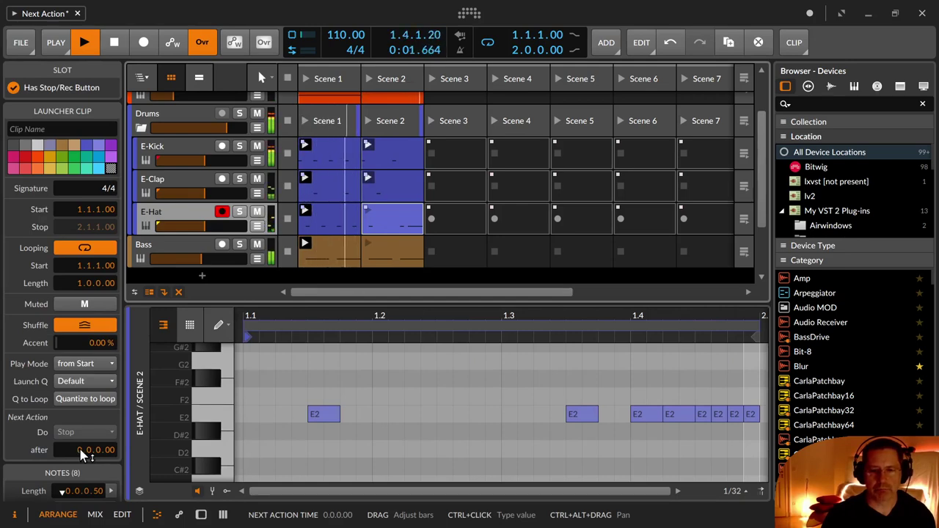
drag(82, 455, 82, 448)
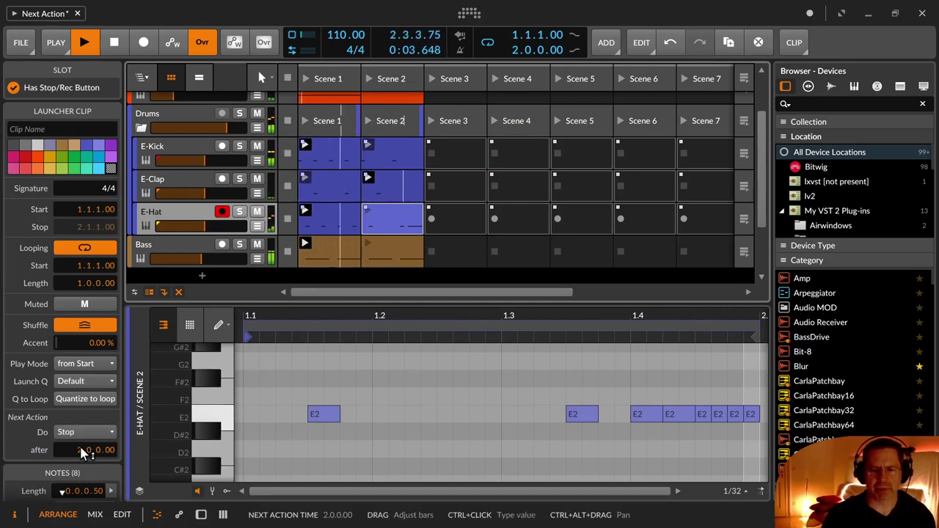
click(82, 432)
click(118, 146)
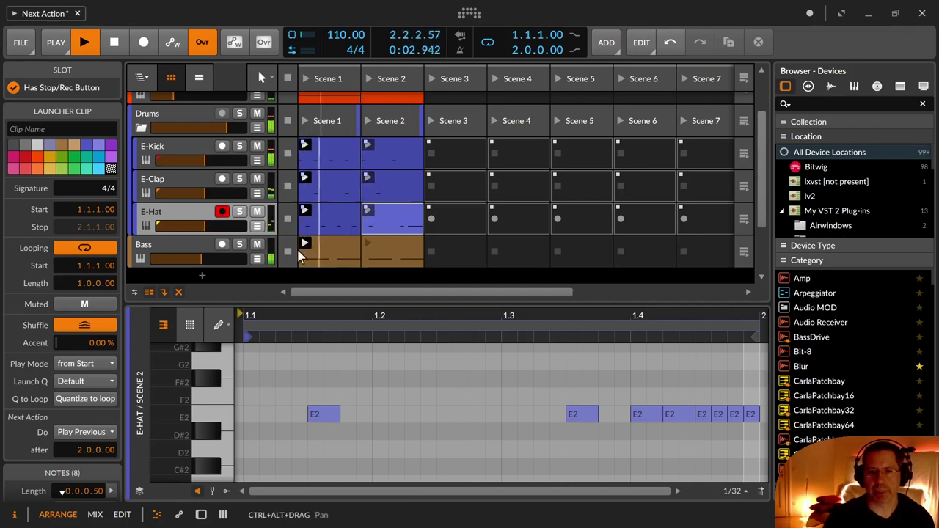
Step: Delete the Bass Scene 2 clip and set the Bass Scene 1 clip's Next Action time to 10.0.0.00
click(385, 253)
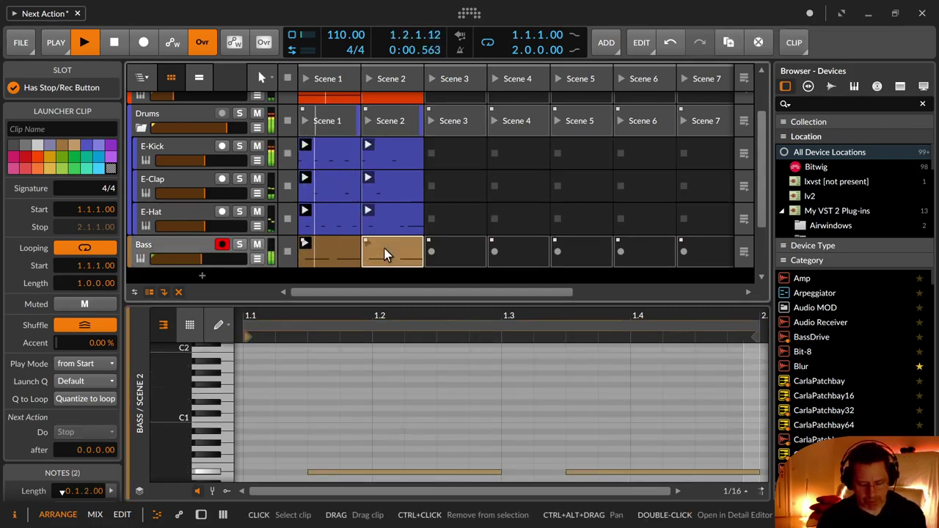
key(Delete)
click(347, 248)
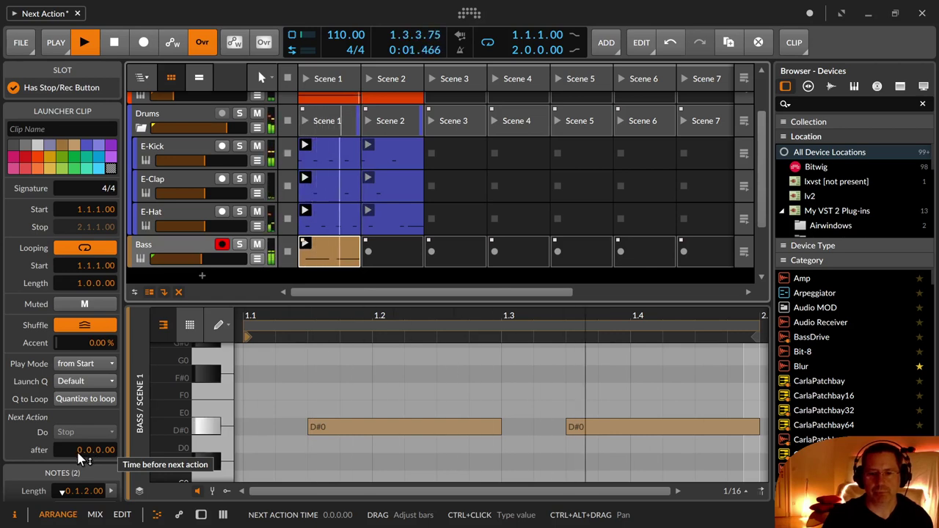
mouse_move(81, 458)
mouse_down()
mouse_move(81, 433)
mouse_move(82, 444)
mouse_up()
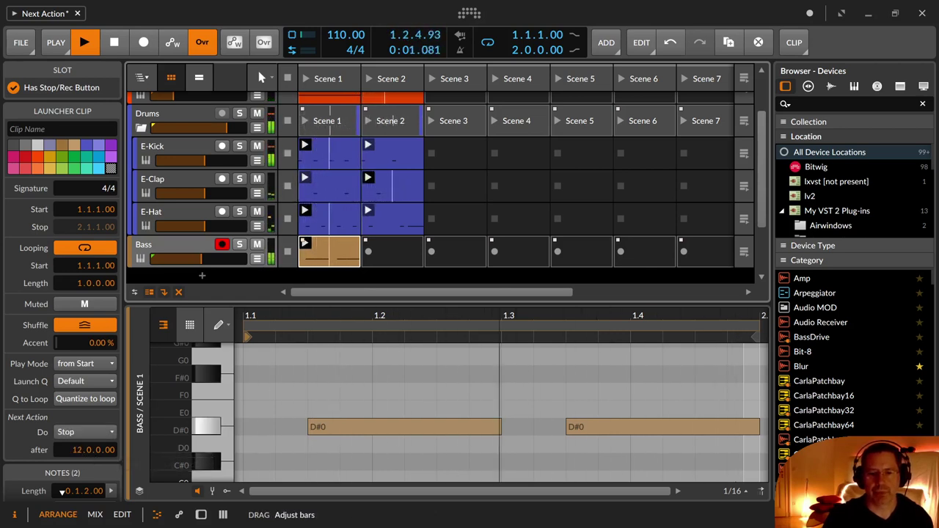
mouse_move(82, 450)
mouse_down()
mouse_move(82, 458)
mouse_move(82, 447)
mouse_up()
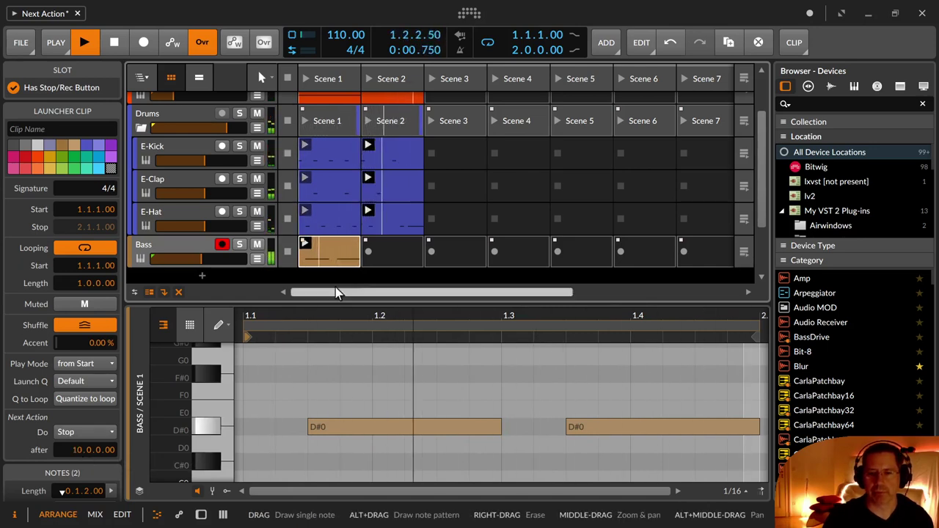
Step: Create an empty Bass clip in Scene 2 and set its Next Action to Play Previous after 4.0.0.00
click(392, 251)
double_click(391, 255)
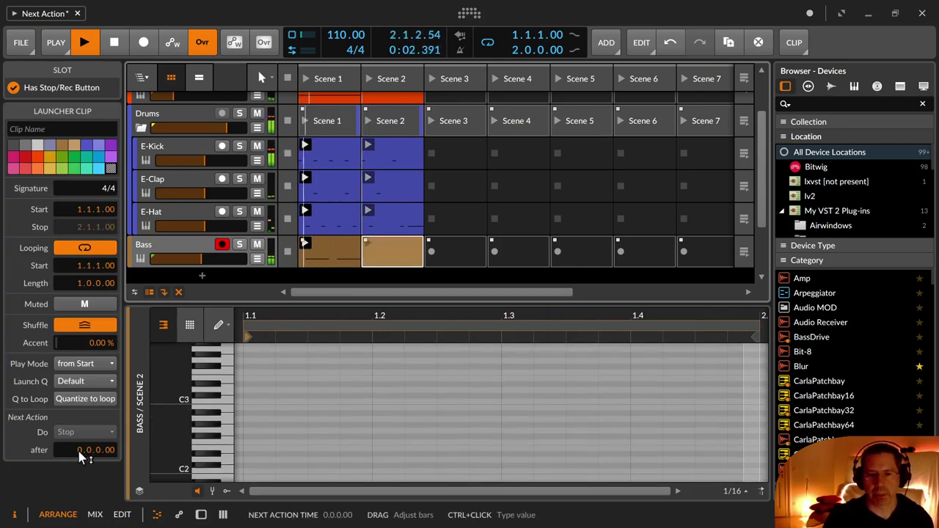
drag(79, 451, 79, 449)
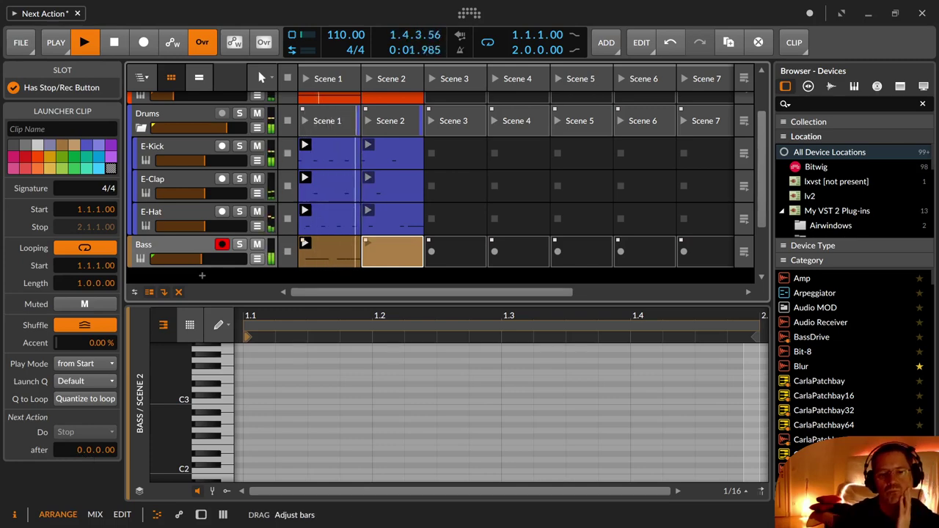
drag(79, 450, 79, 425)
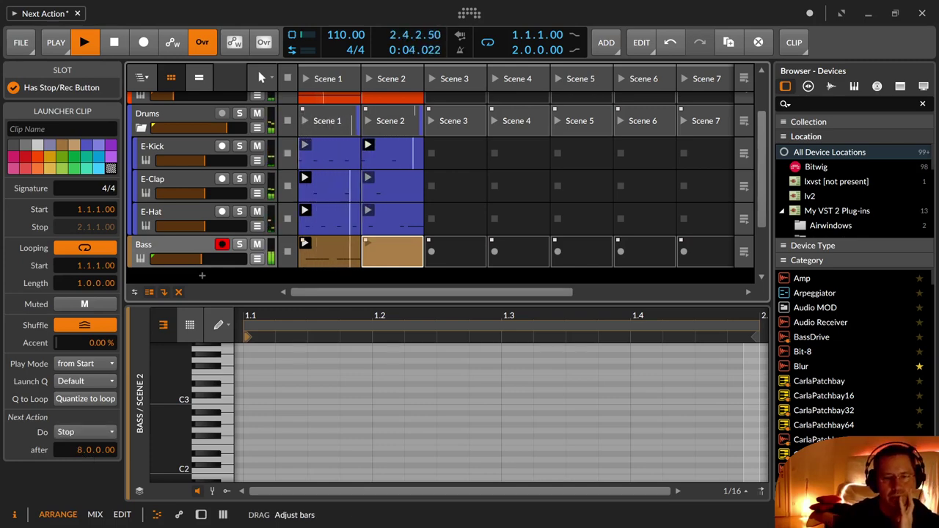
click(81, 431)
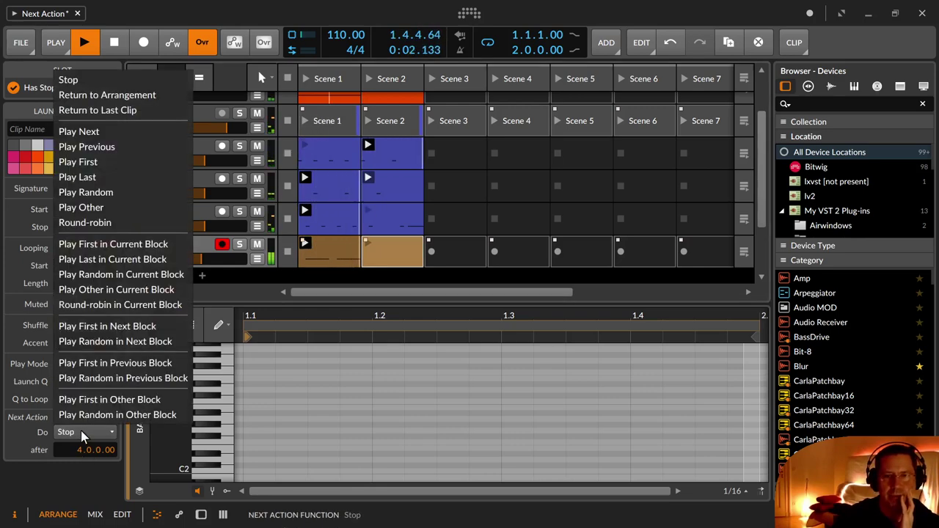
click(134, 146)
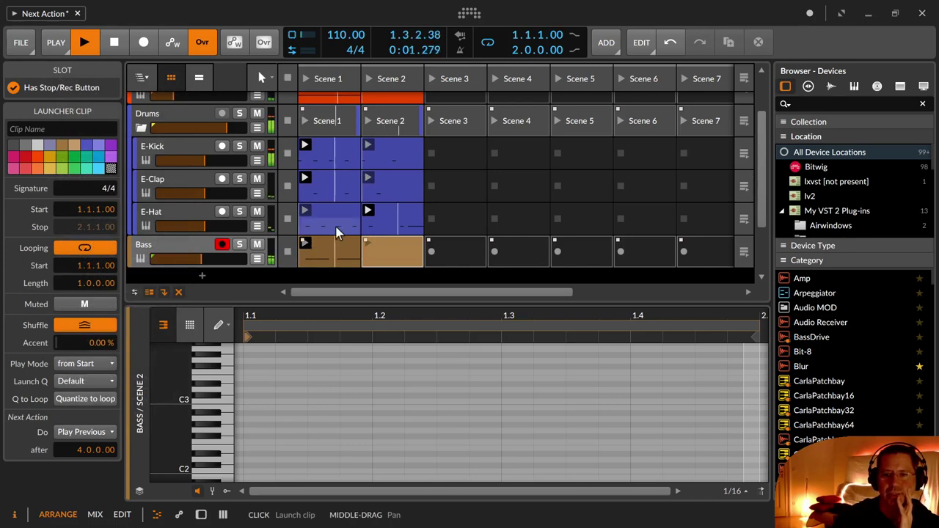
Step: Hide the note editor so that the clip launcher shows all tracks
scroll(446, 160, down, 3)
scroll(446, 160, up, 5)
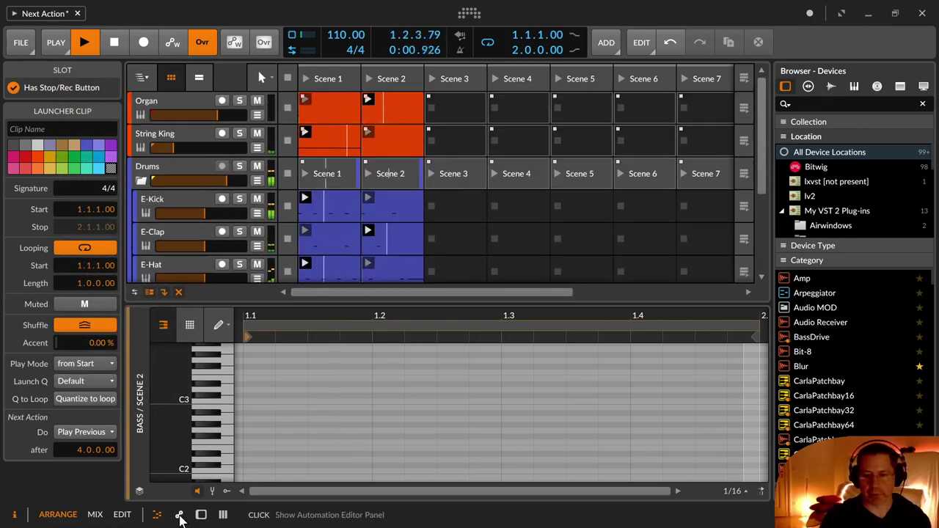
click(157, 514)
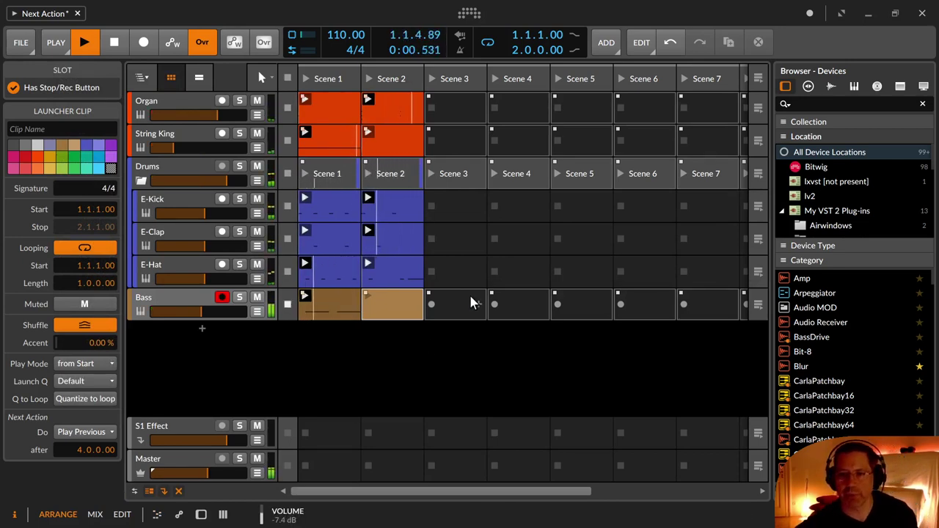
Step: Set the Bass Scene 1 clip's Next Action to Play Next
click(386, 307)
click(328, 305)
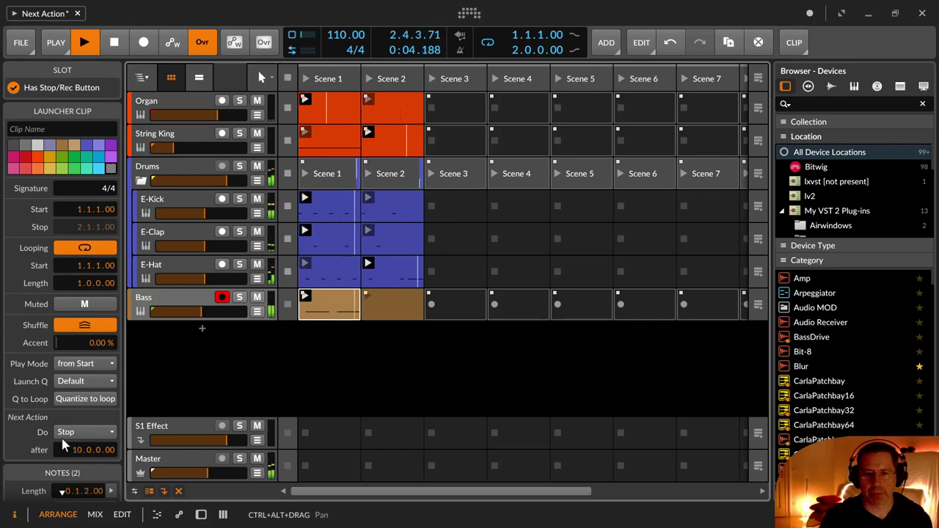
click(80, 433)
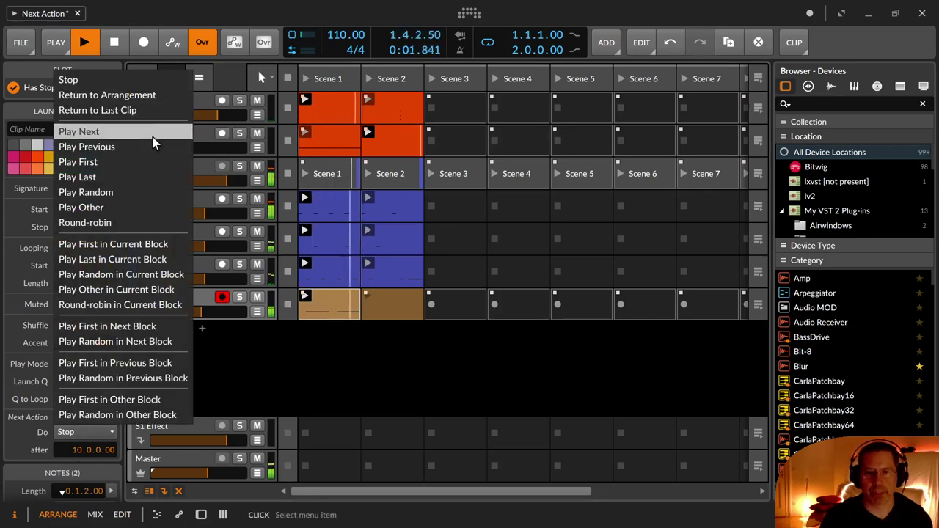
click(151, 132)
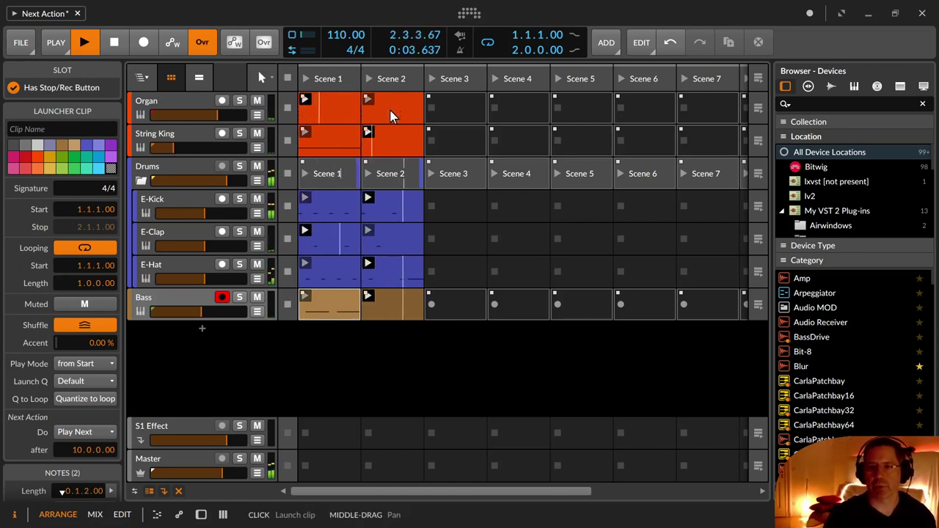
Step: Copy the Organ Scene 1 clip into the Organ track's empty Scene 3 slot
click(393, 102)
double_click(394, 99)
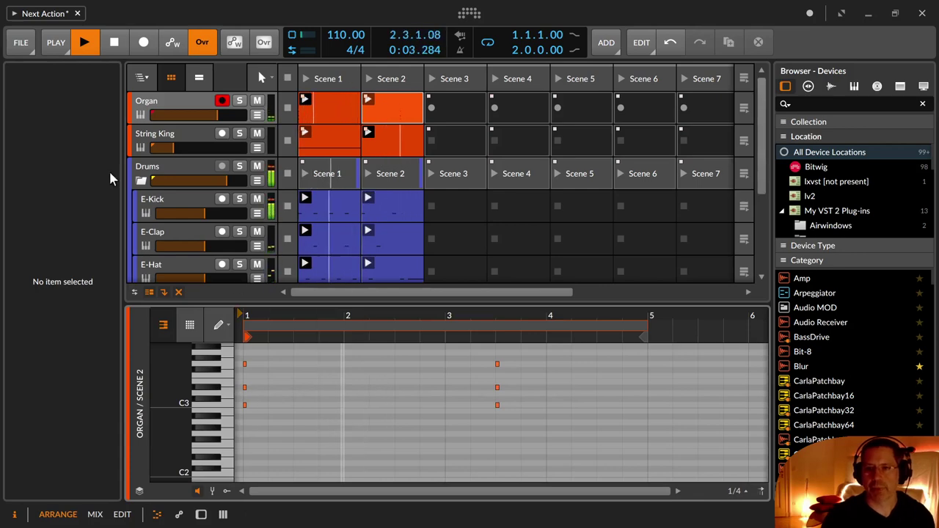
click(333, 107)
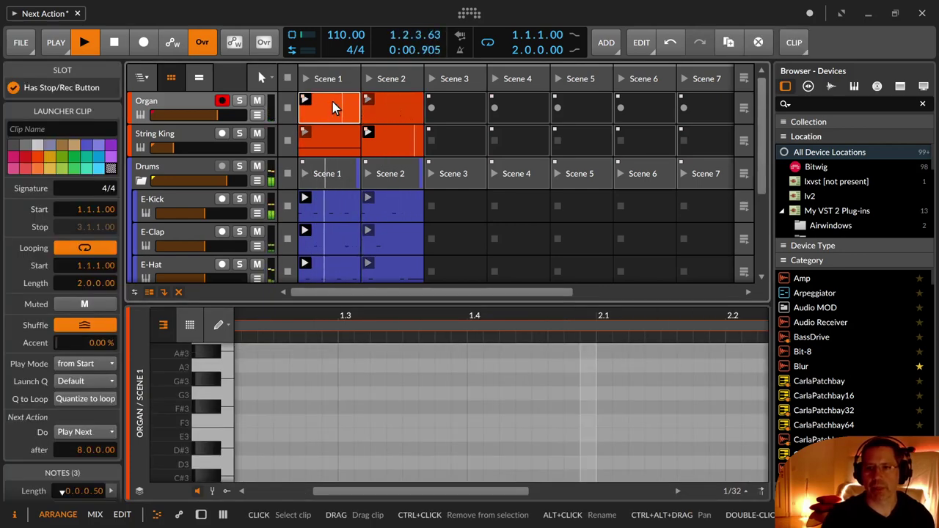
drag(332, 106, 456, 110)
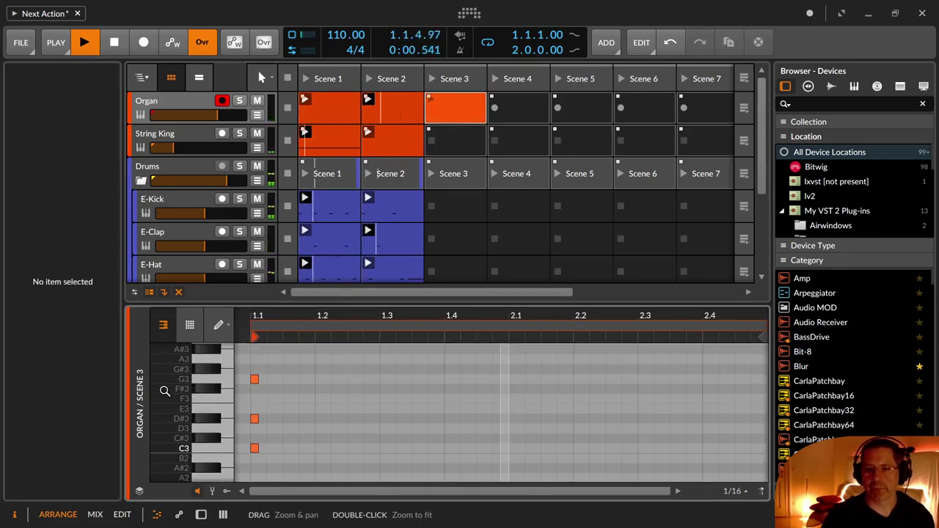
Step: Try to move the G3 note at the start of the Organ Scene 3 clip to a higher pitch
click(254, 379)
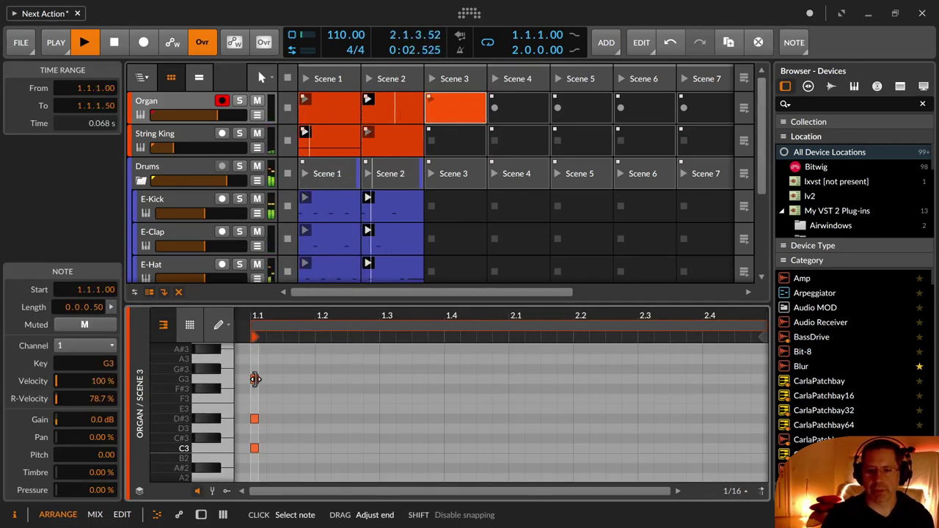
drag(255, 377, 258, 365)
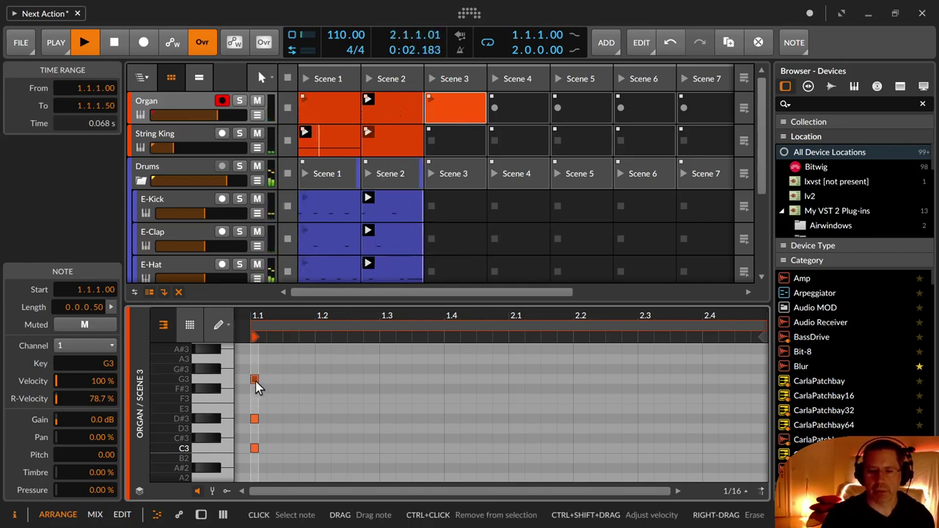
scroll(256, 387, up, 2)
scroll(254, 382, up, 3)
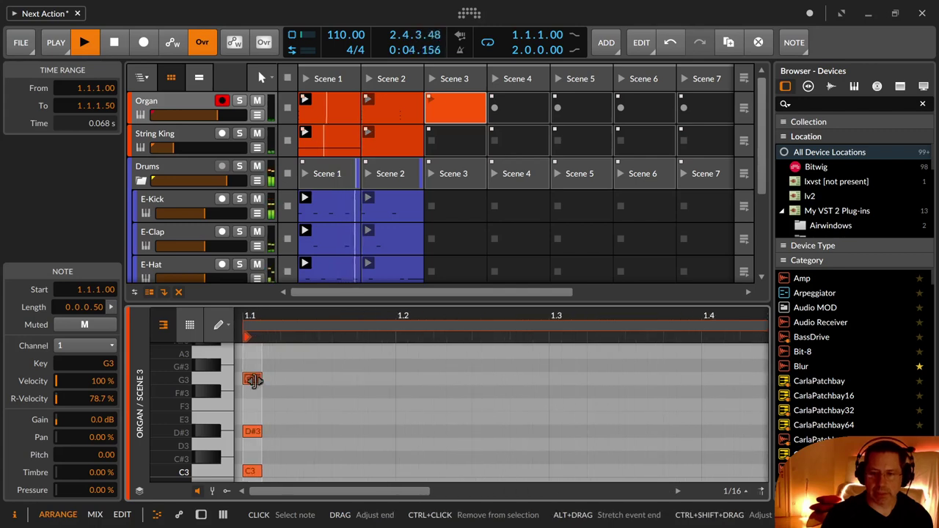
Step: Raise the top note of the Organ Scene 3 chord to G#3 and set the Organ Scene 1 clip's next action to Round-robin
drag(252, 379, 255, 366)
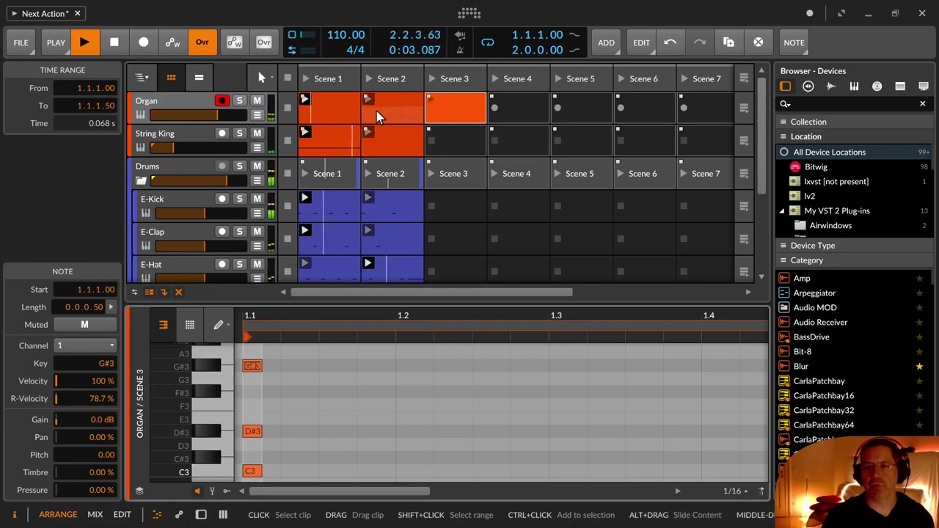
click(339, 109)
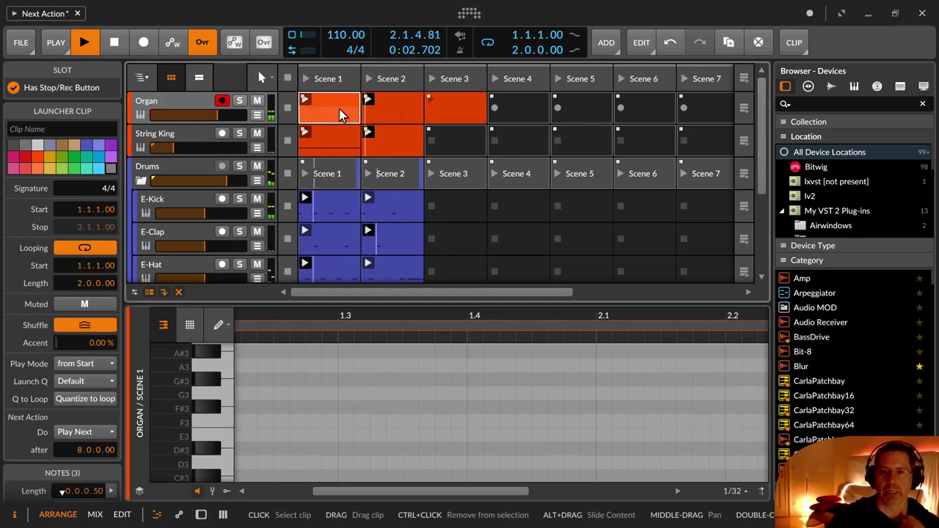
click(86, 432)
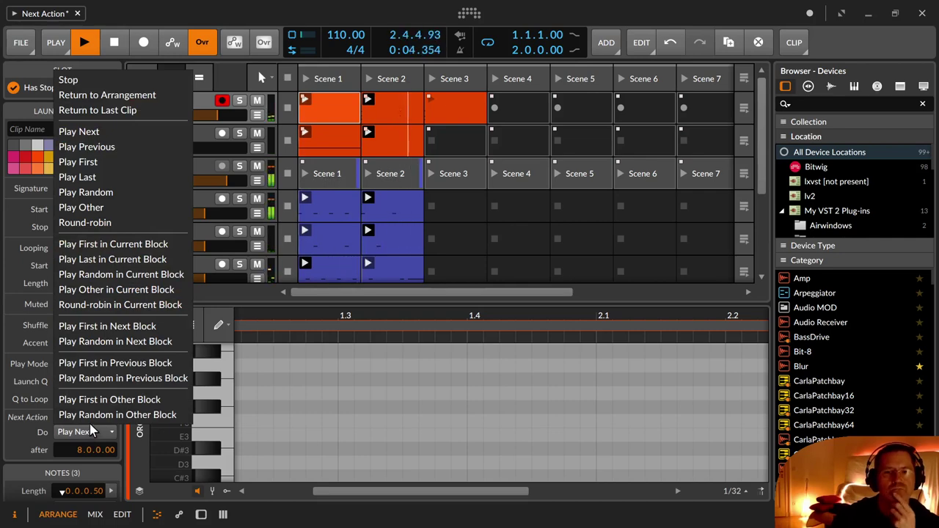
click(86, 230)
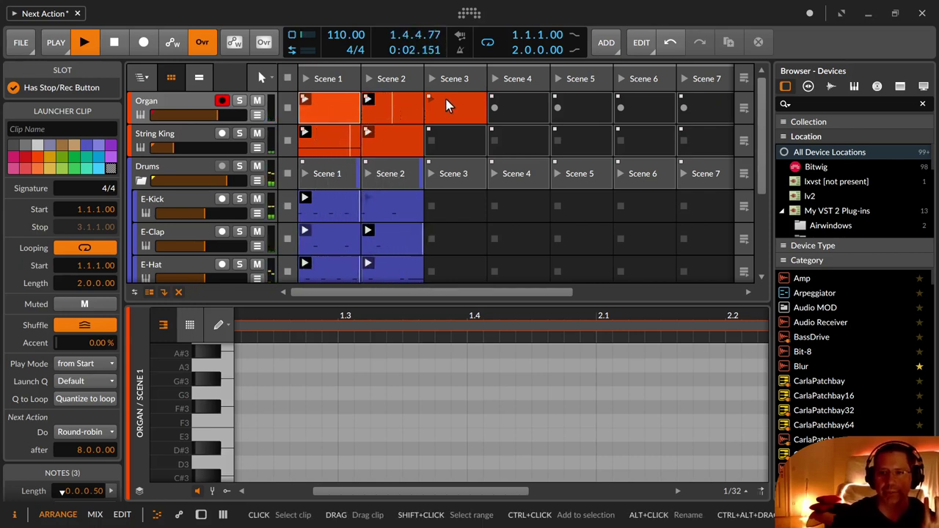
Step: Copy the E-Kick Scene 1 clip to Scene 3 and add an E2 note at 1.2.3 in the copy
click(396, 146)
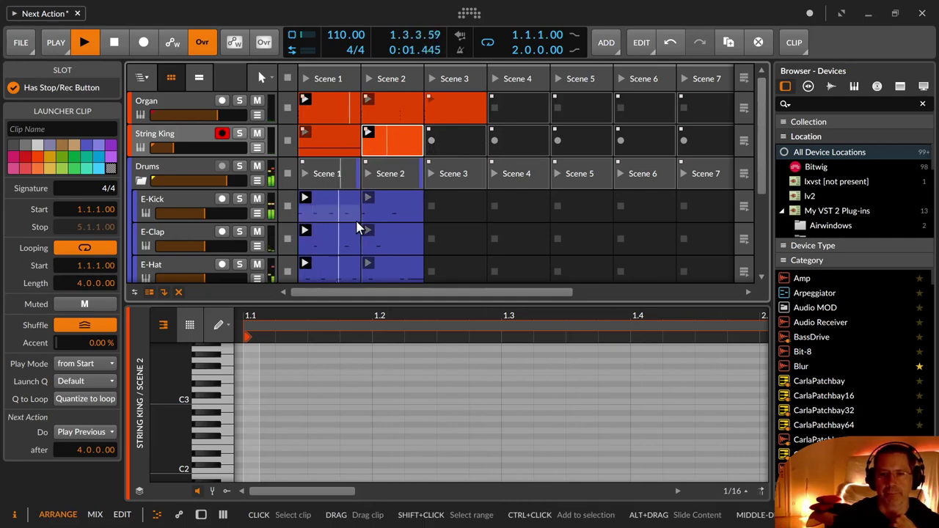
click(411, 206)
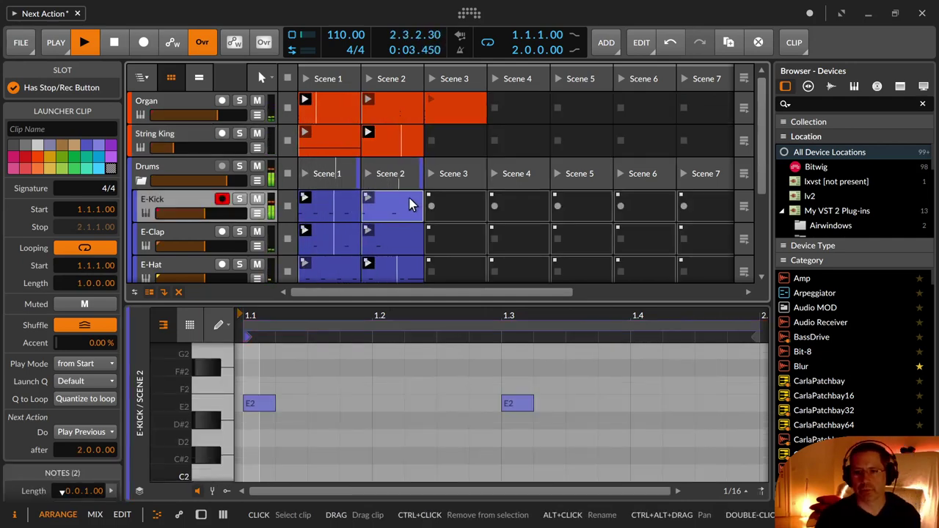
drag(325, 202, 441, 204)
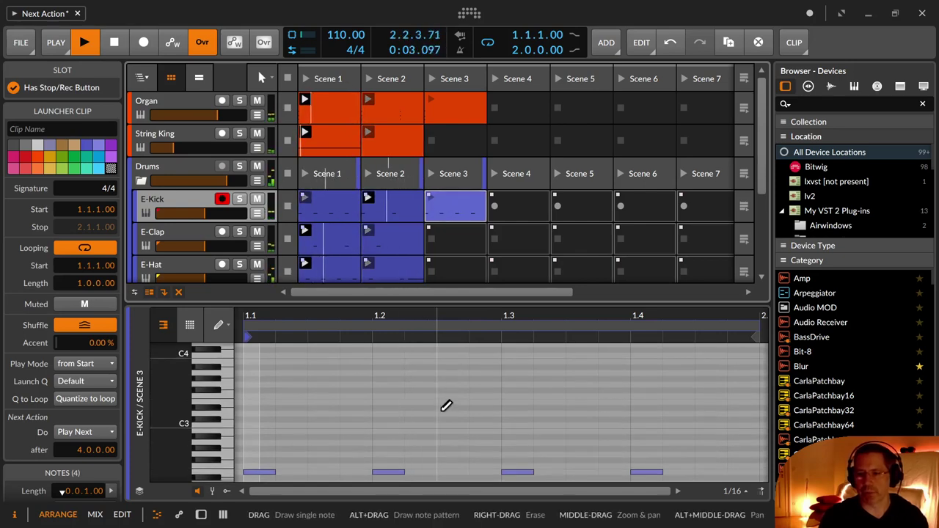
click(455, 470)
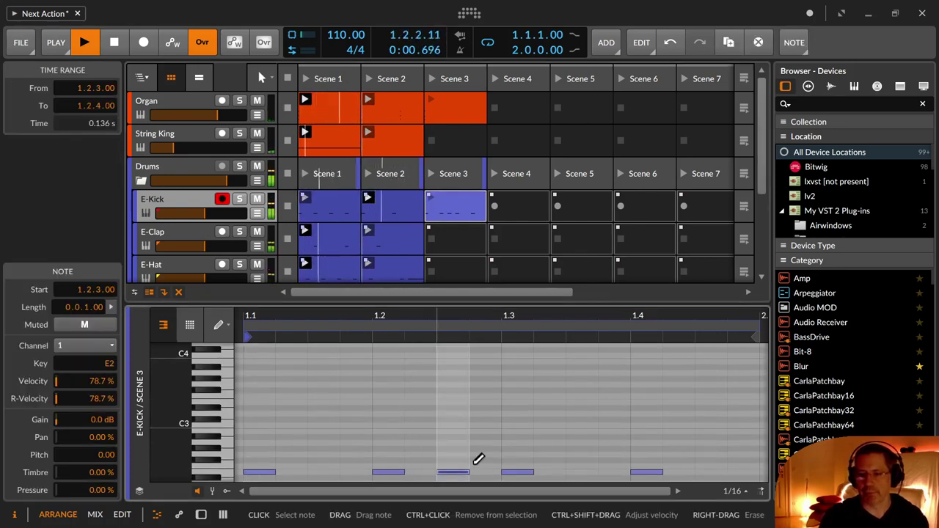
Step: Launch the E-Kick Scene 3 clip and set the E-Kick track volume to -14.2 dB
click(431, 199)
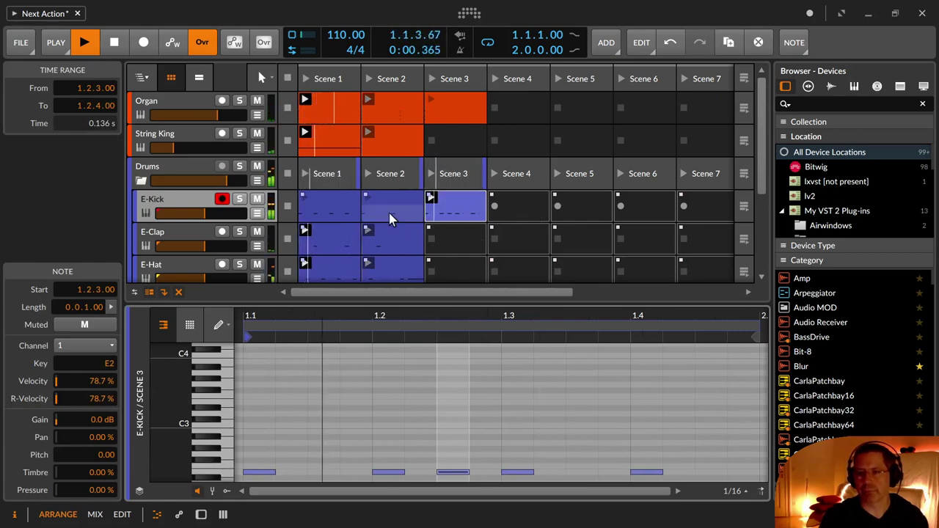
drag(204, 220, 196, 220)
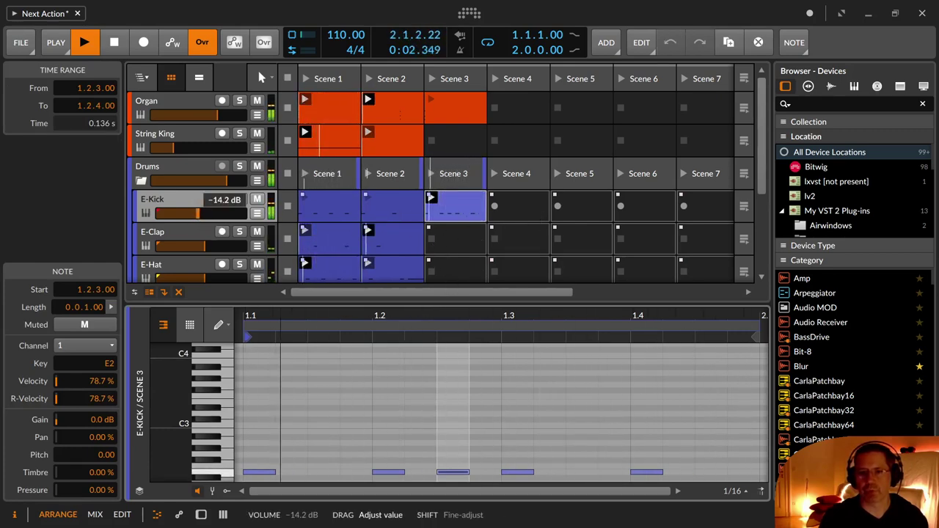
click(462, 203)
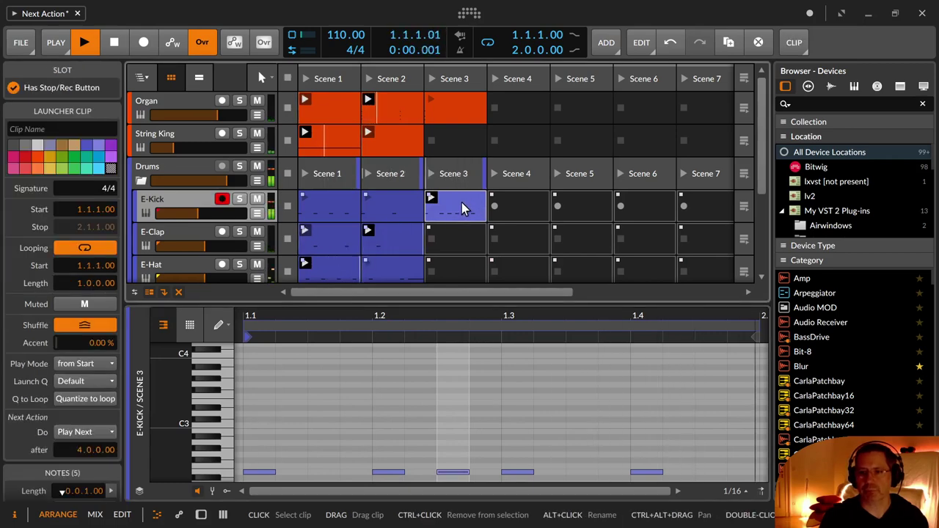
Step: Set the next action of the E-Kick Scene 1 clip to Round-robin
click(330, 199)
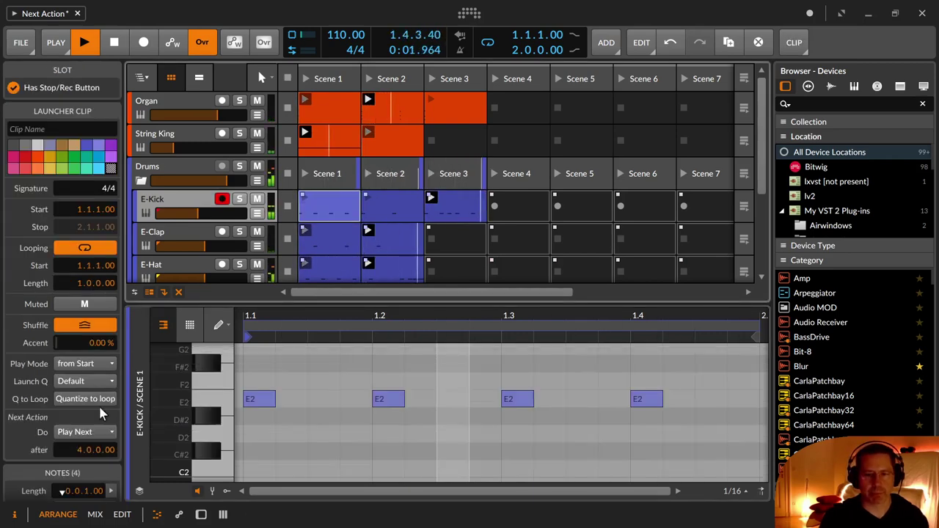
click(84, 431)
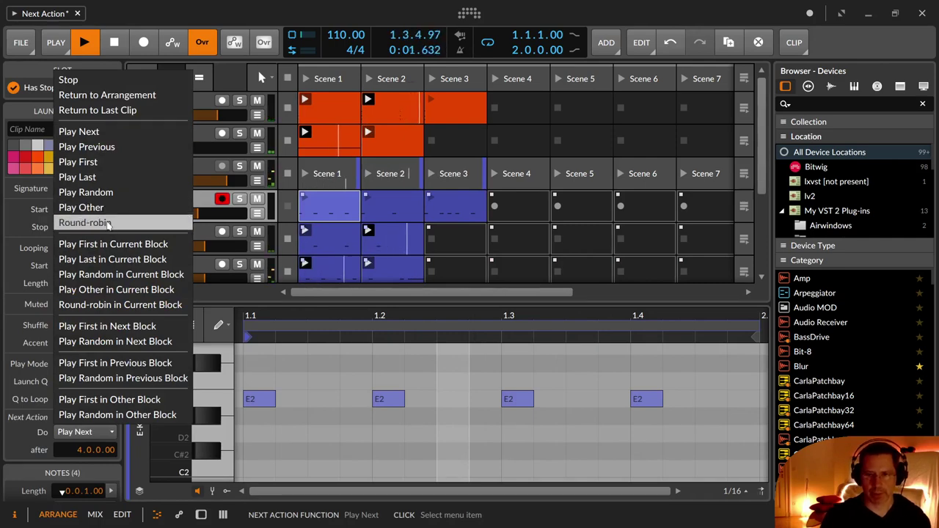
key(Escape)
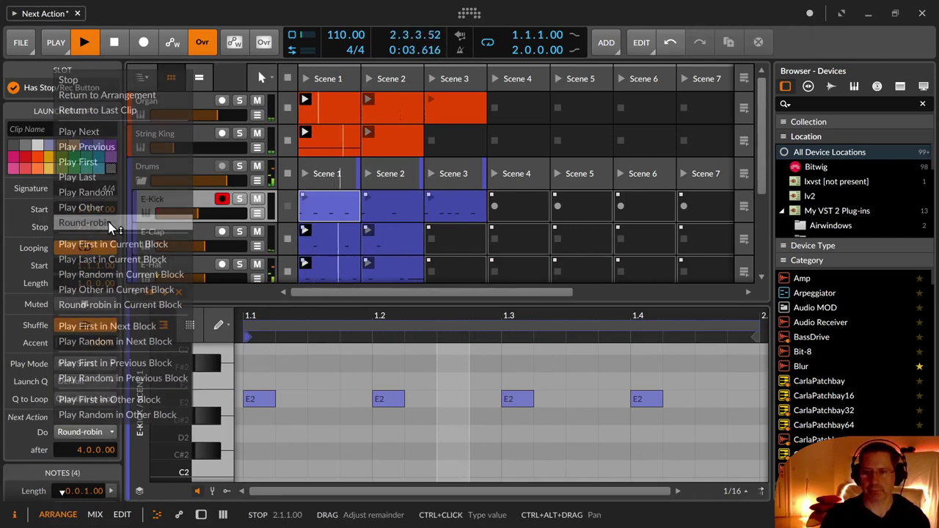
Step: Set the next action of the E-Kick Scene 3 clip to Play Other
click(451, 198)
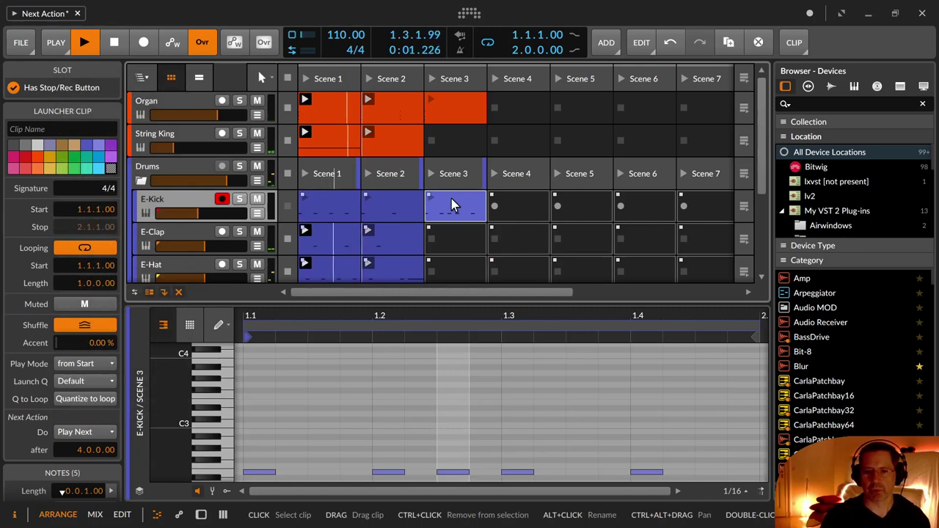
click(97, 434)
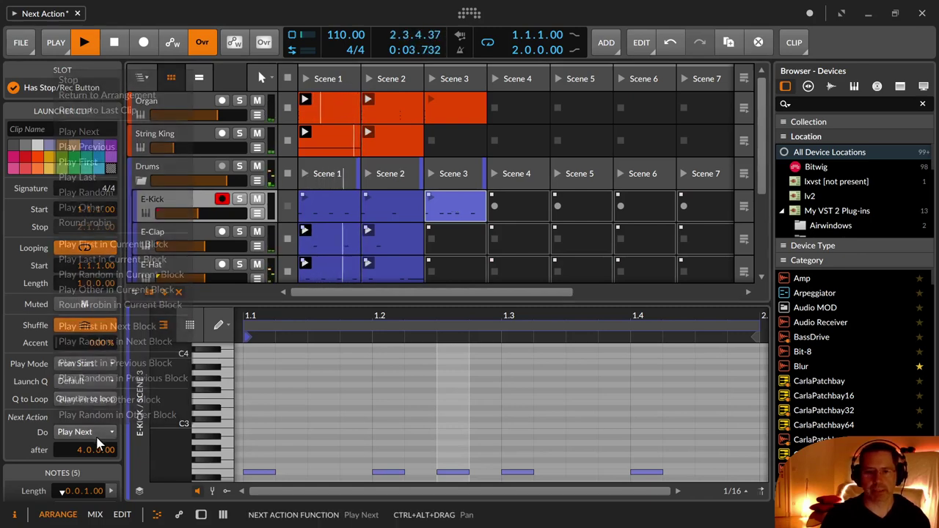
click(164, 209)
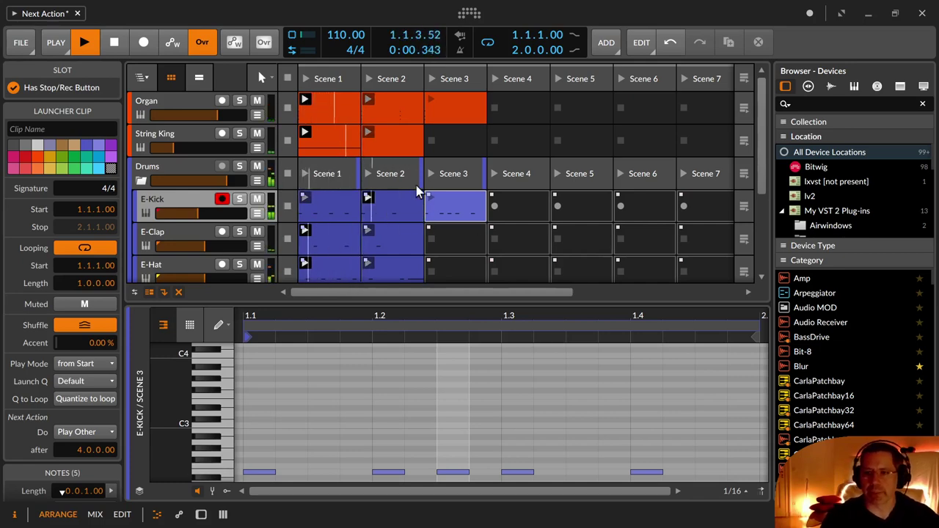
Step: Create an empty clip for E-Clap in Scene 3 and set the E-Clap Scene 1 clip's next action to Play Random
click(403, 238)
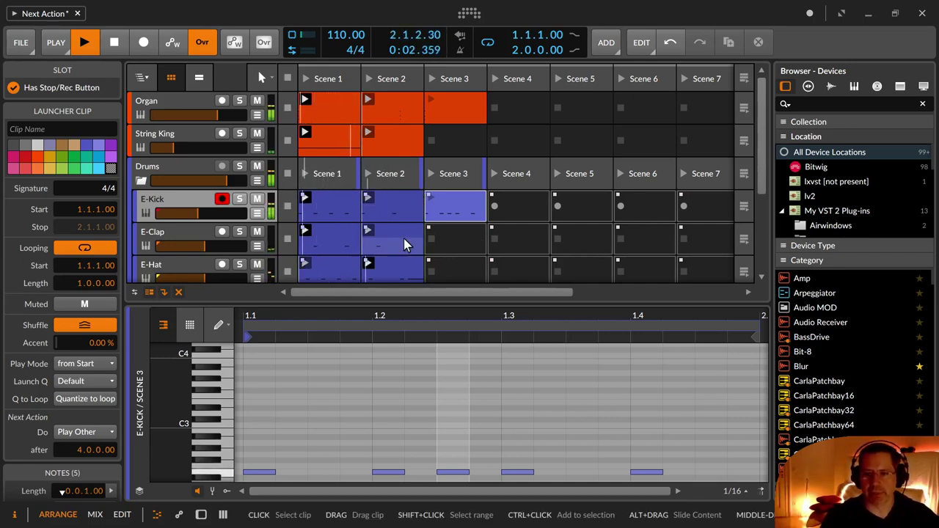
double_click(444, 242)
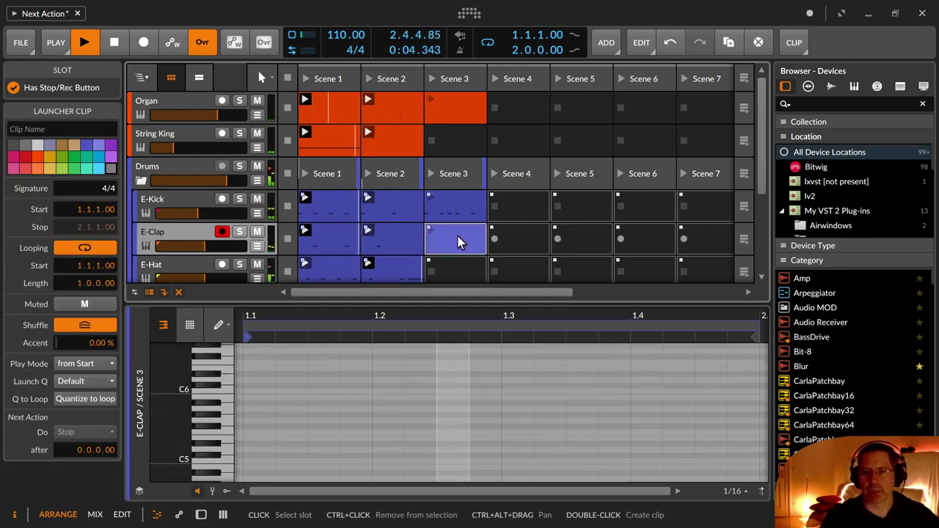
click(341, 236)
right_click(340, 236)
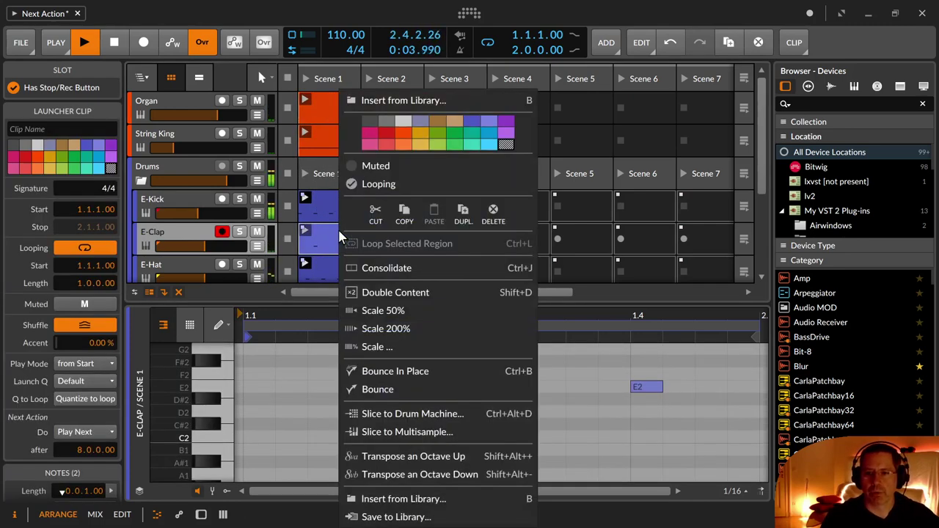
key(Escape)
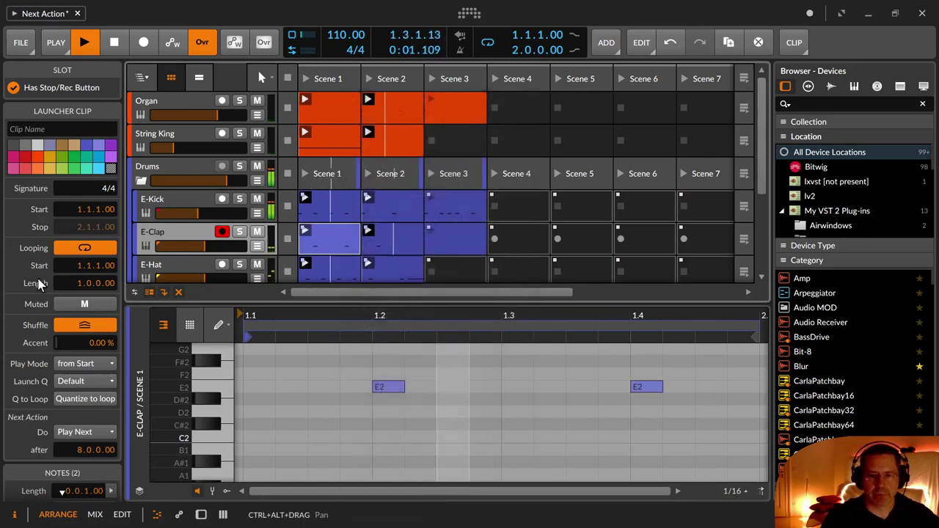
click(75, 432)
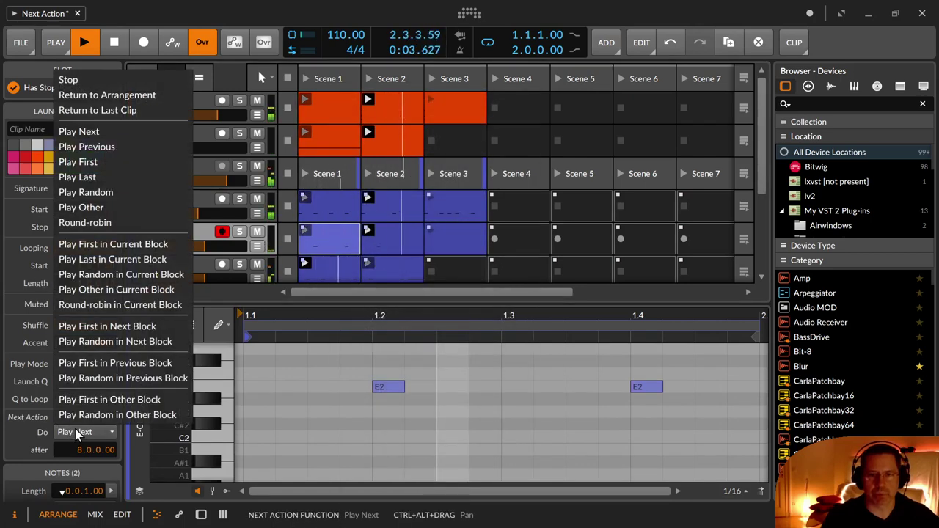
click(124, 197)
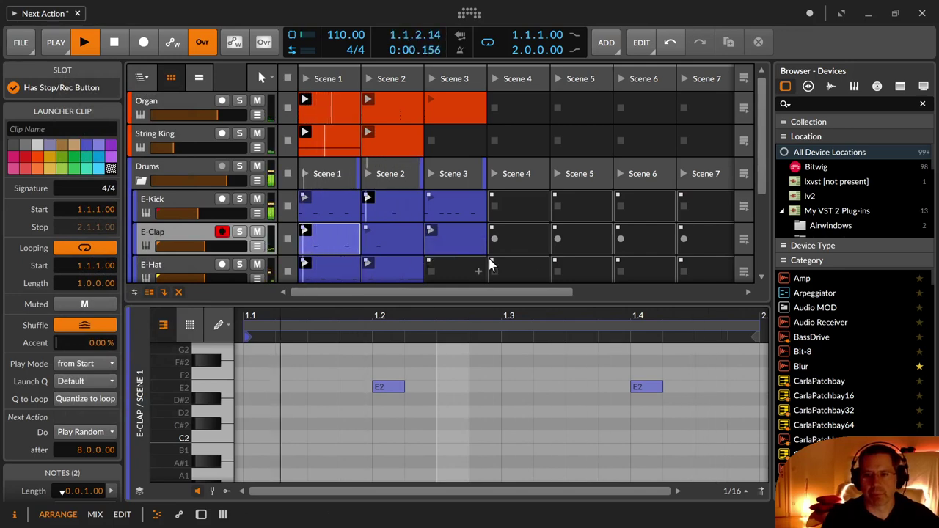
Step: Copy the Bass Scene 1 clip to Scene 3 and delete the note starting at 1.3.3 from the copy
scroll(499, 243, down, 3)
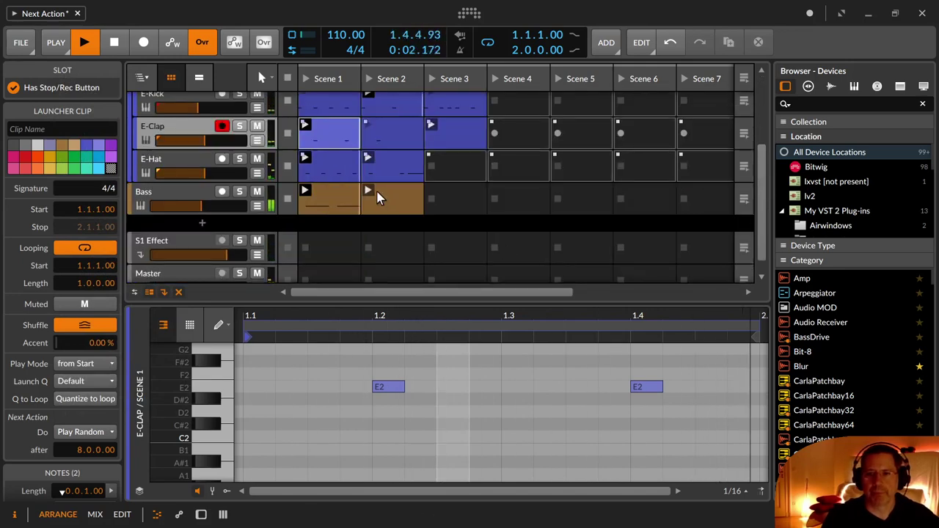
drag(346, 193, 456, 201)
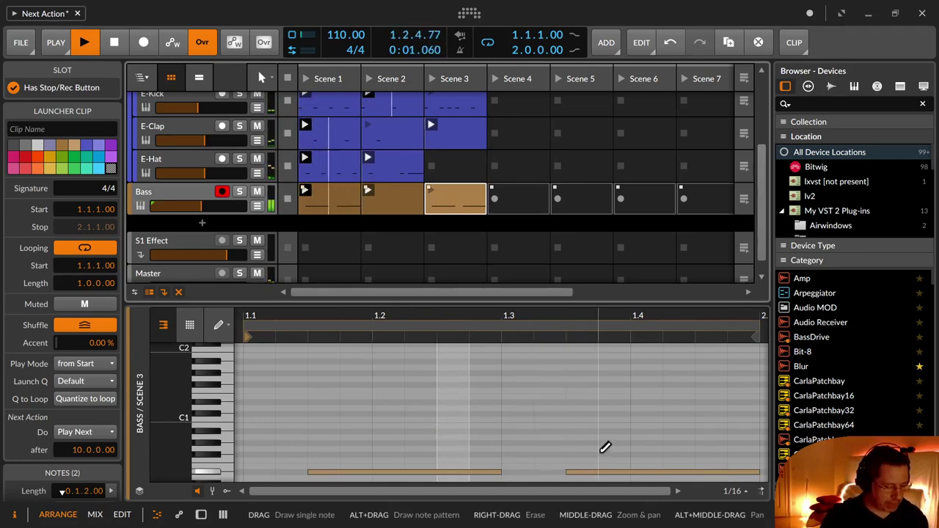
key(1)
drag(600, 453, 604, 492)
key(Delete)
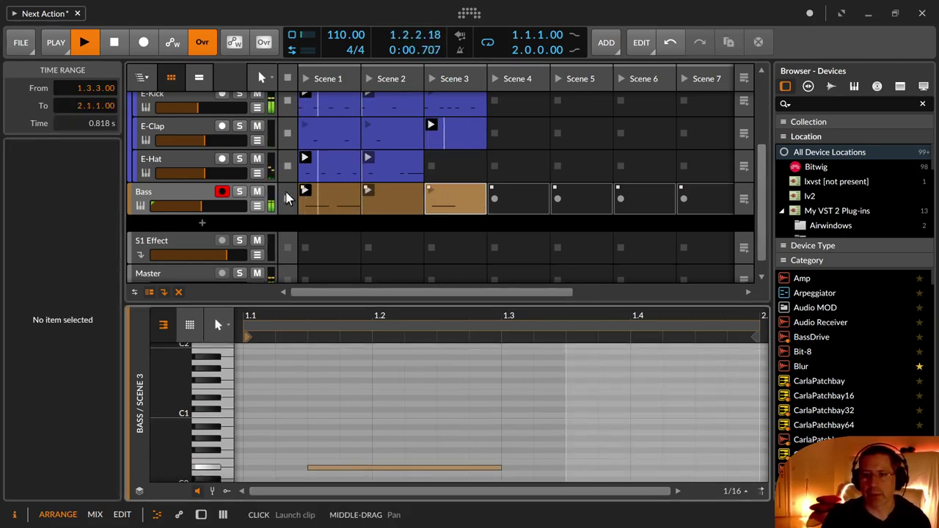
Step: Set the next action of the Bass Scene 1 clip to Round-robin
click(332, 200)
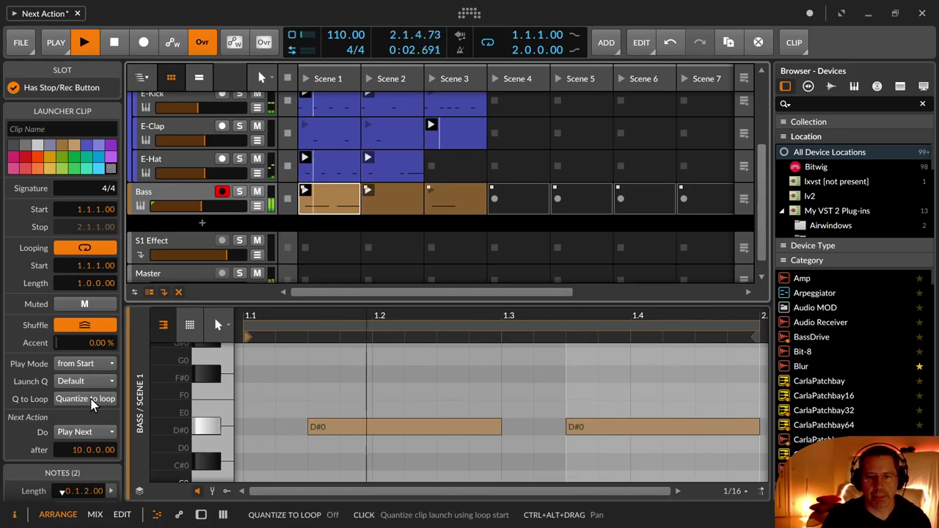
click(92, 434)
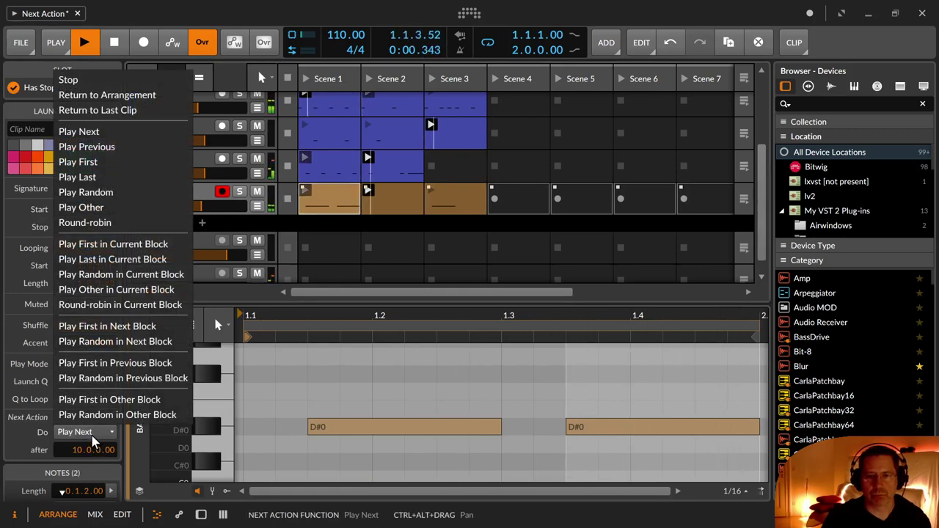
click(163, 224)
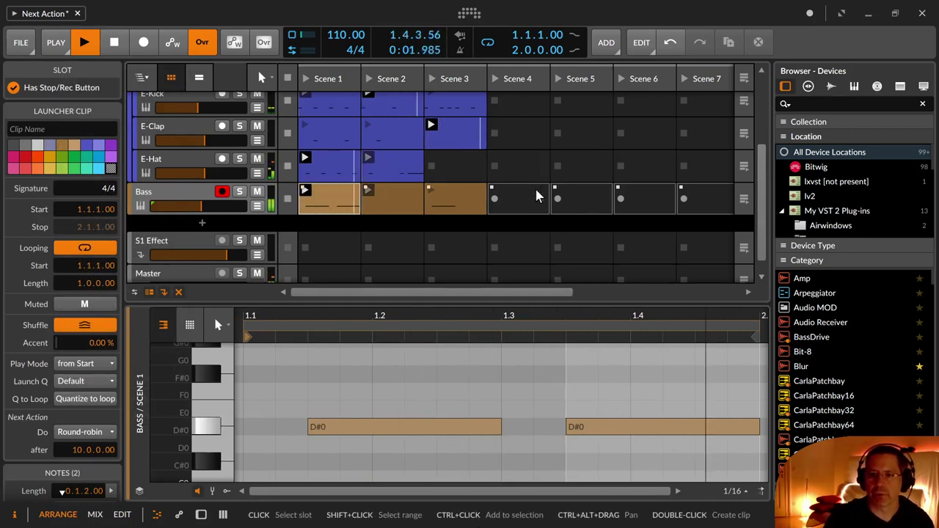
Step: Hide the note editor and copy all of Scene 2's clips to Scene 5
key(e)
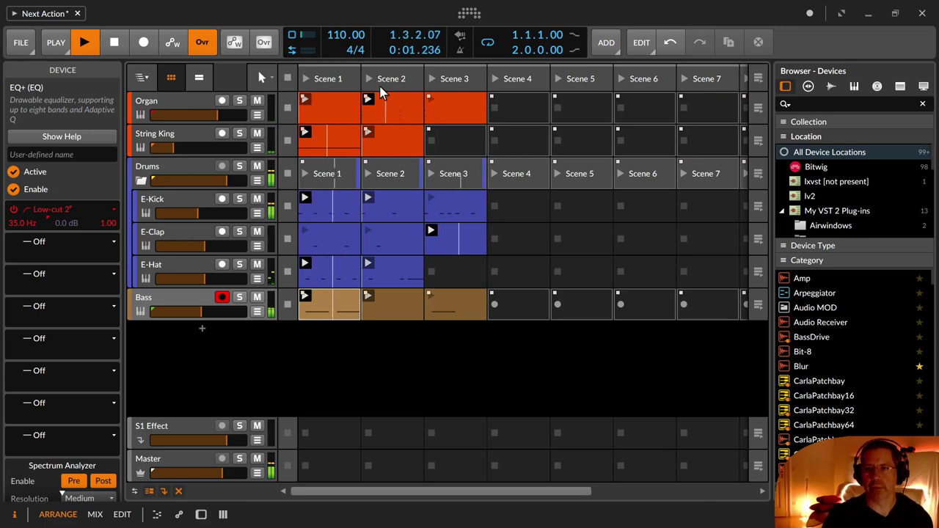
click(518, 80)
drag(520, 93, 561, 98)
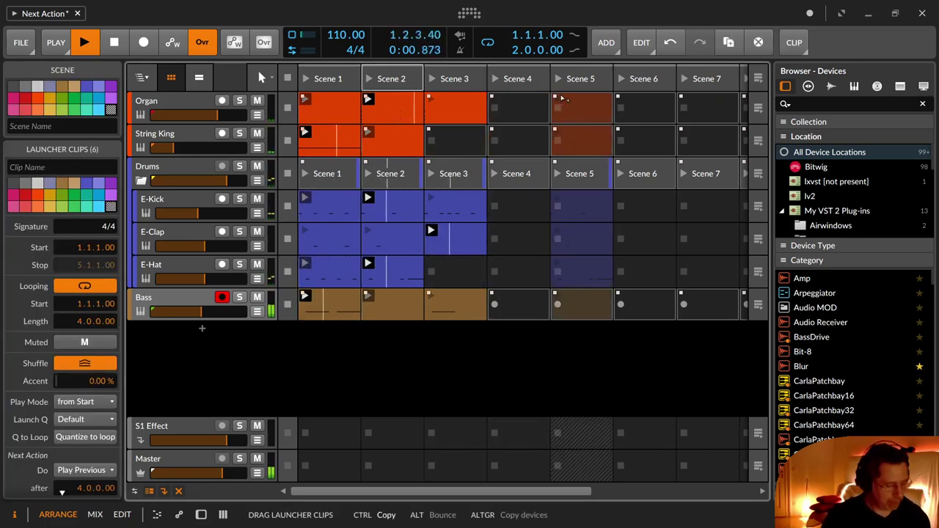
drag(561, 98, 563, 101)
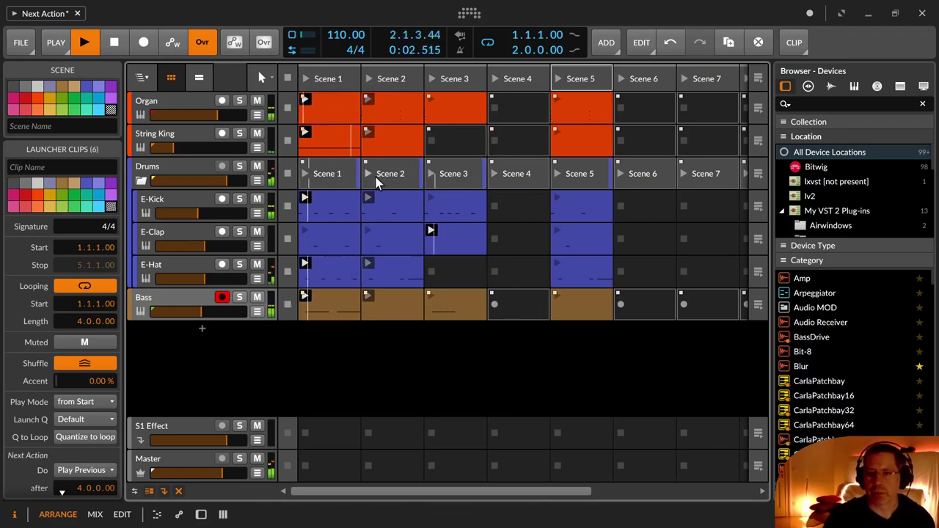
Step: Duplicate the opening chord of the Organ Scene 5 clip to 1.3 and 2.1, and launch the clip
click(579, 110)
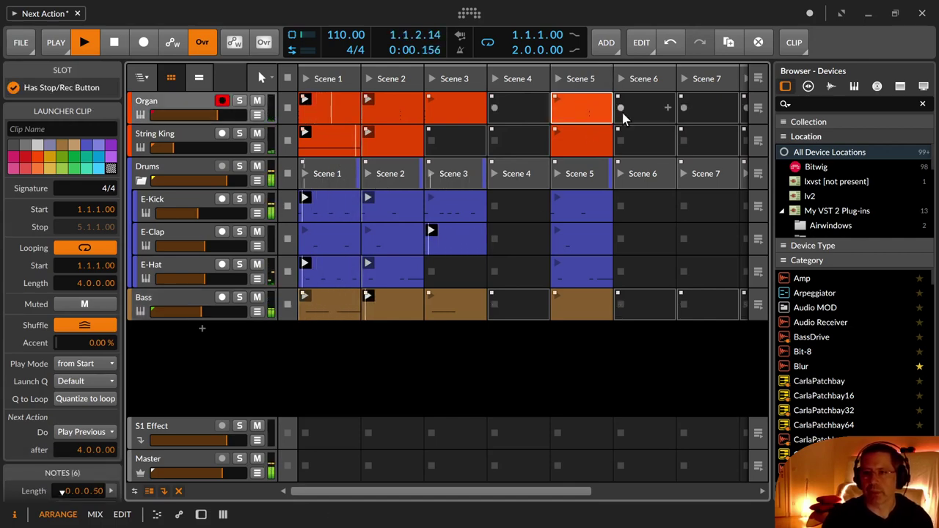
double_click(581, 110)
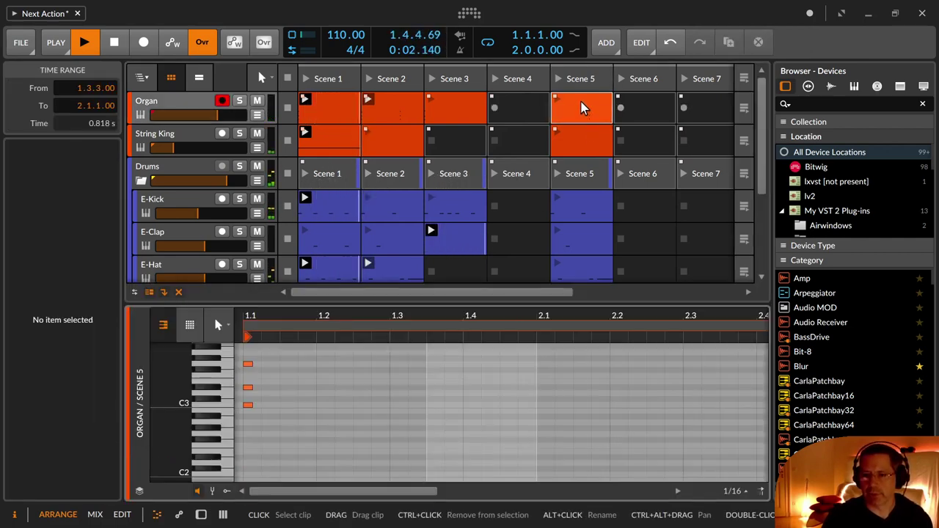
click(454, 105)
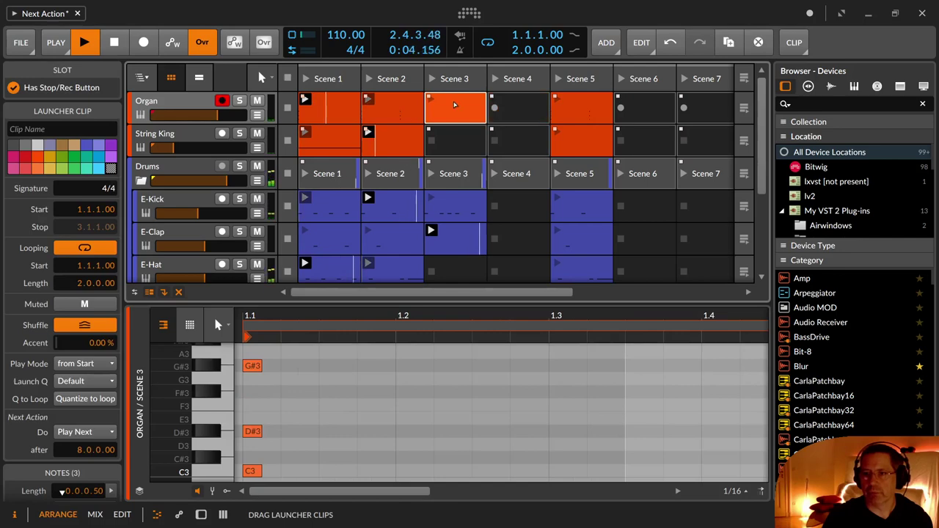
click(587, 109)
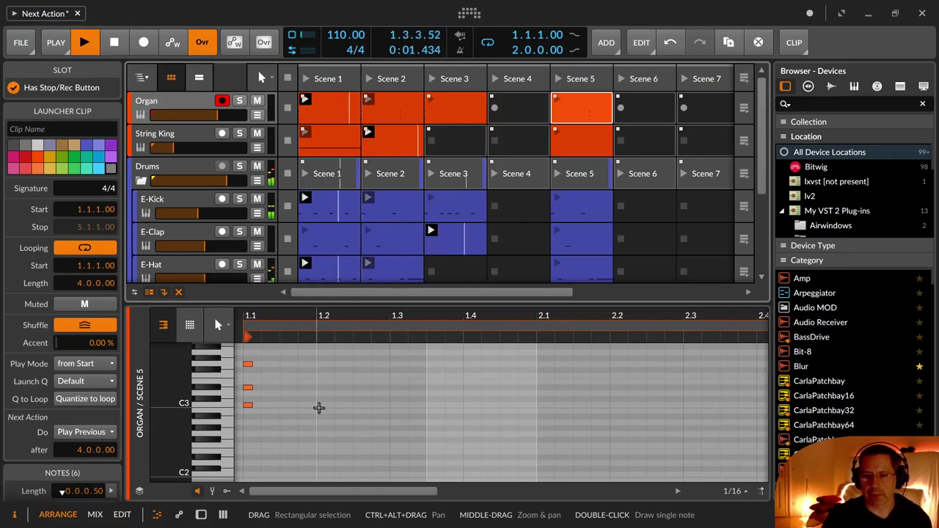
drag(385, 408, 242, 351)
key(ctrl+d)
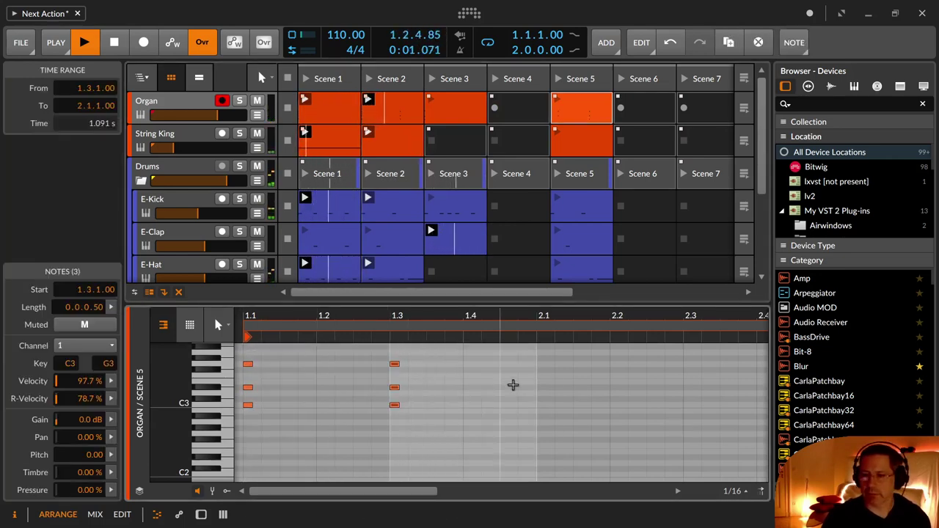
key(ctrl+d)
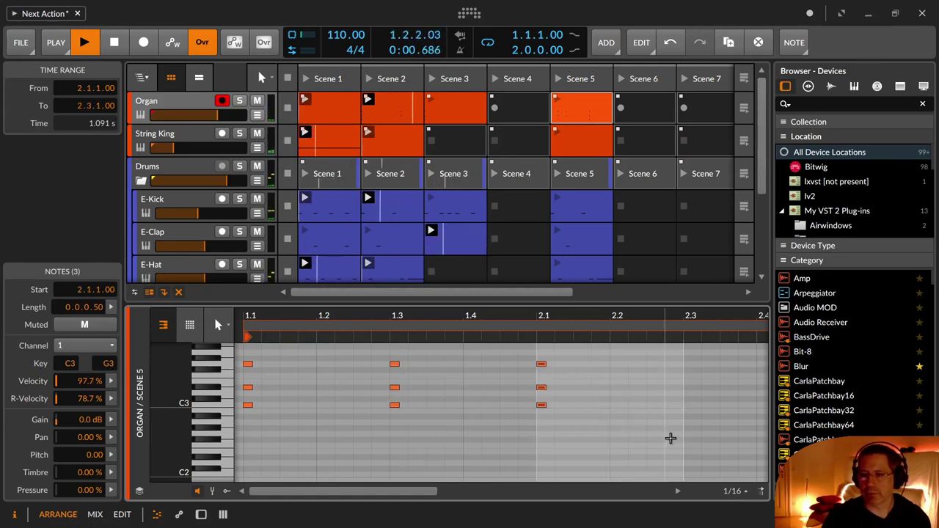
drag(528, 411, 488, 403)
drag(499, 315, 367, 314)
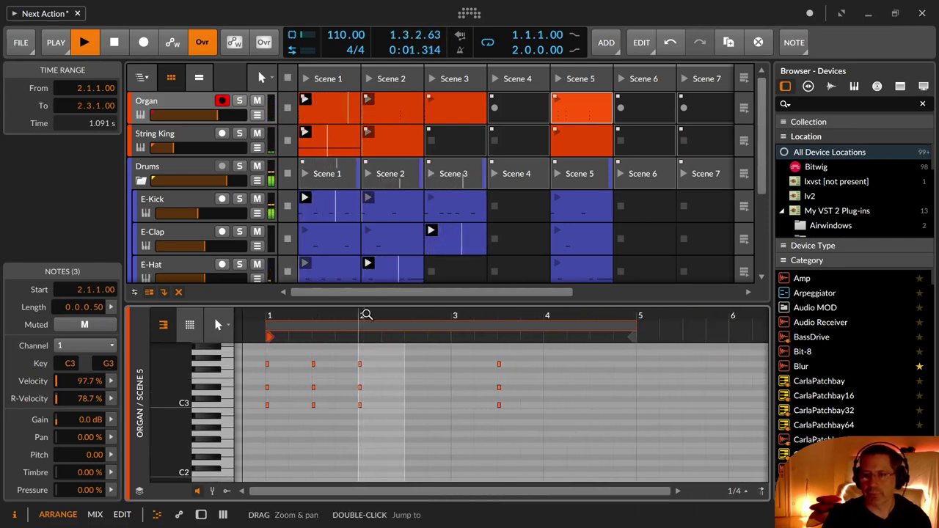
click(561, 102)
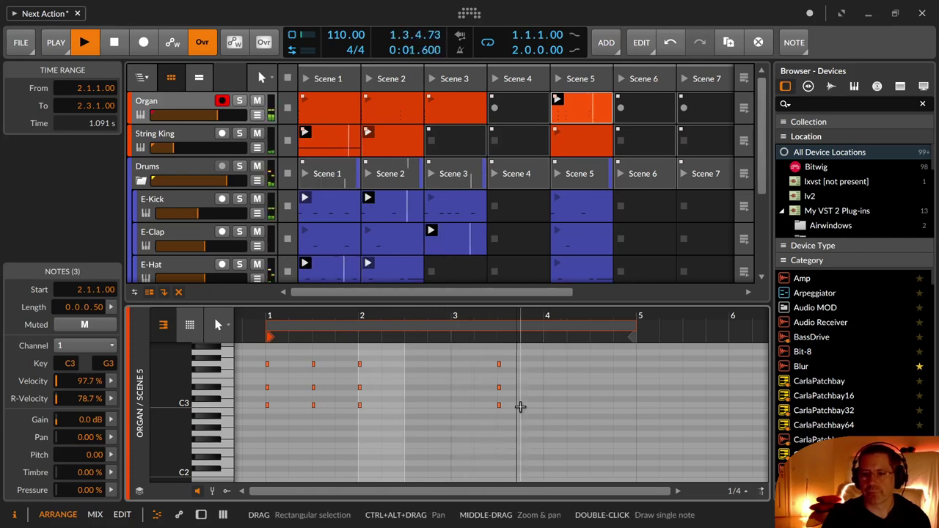
Step: Replace the String King Scene 5 clip with a copy of the String King Scene 1 clip
click(574, 138)
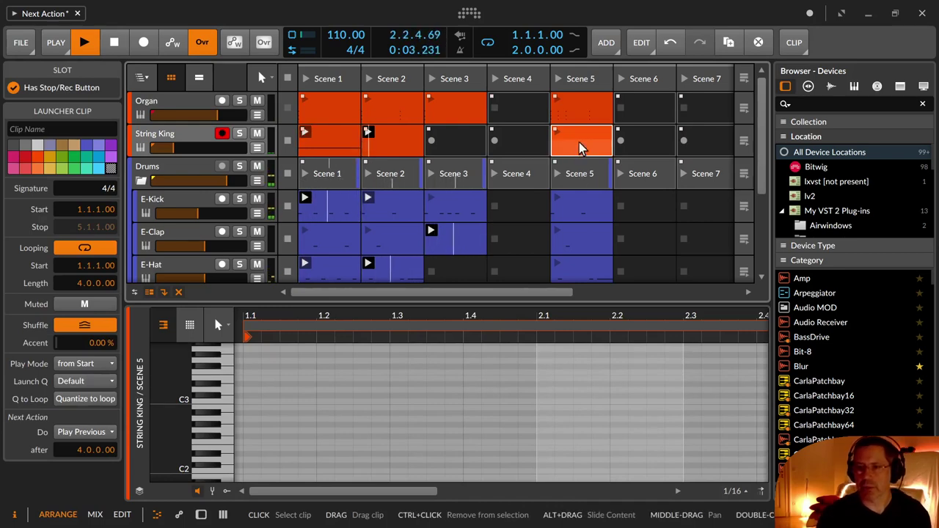
drag(328, 140, 584, 137)
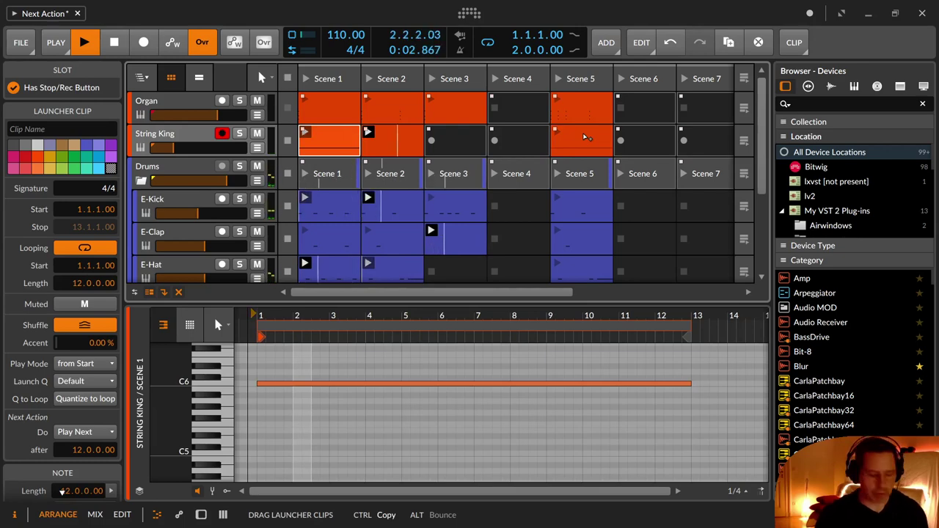
drag(585, 140, 585, 140)
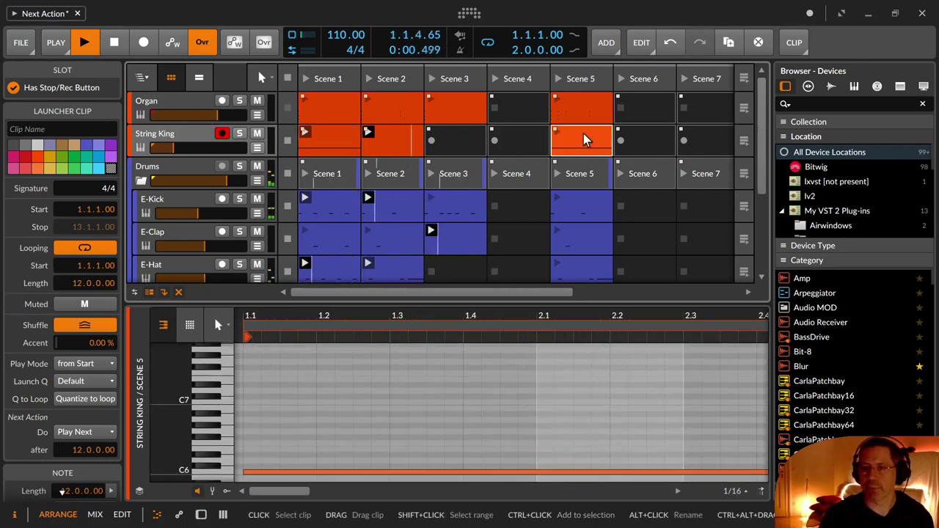
Step: Launch Scene 5 of the Drums group and its E-Kick, E-Hat and E-Clap clips individually to hear them
click(558, 173)
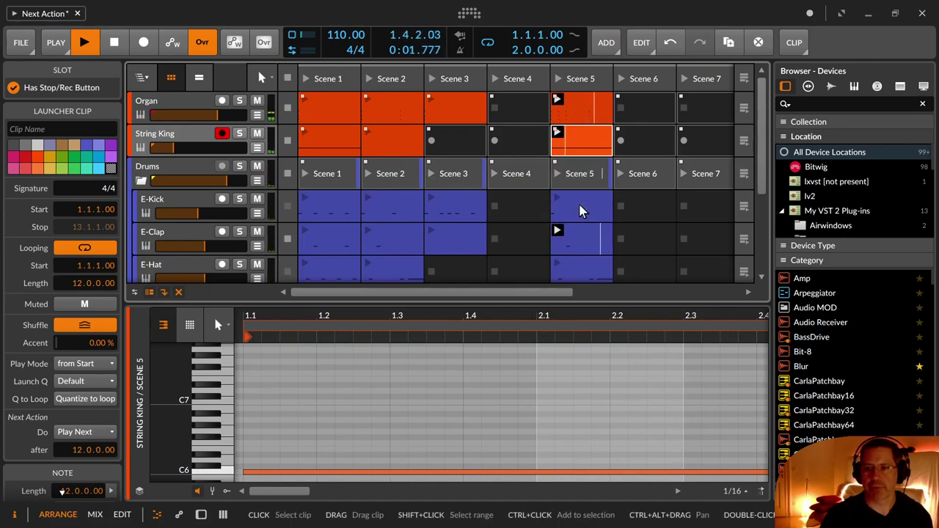
scroll(636, 242, down, 2)
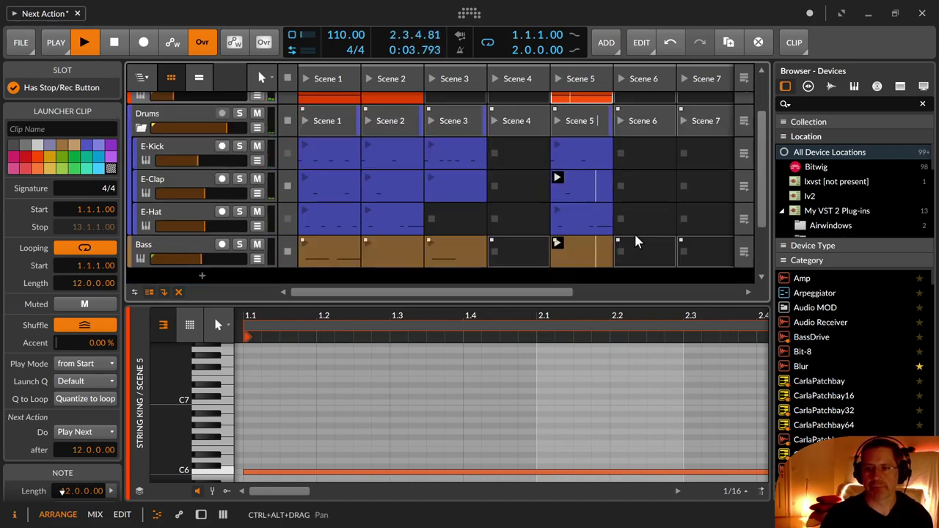
click(560, 149)
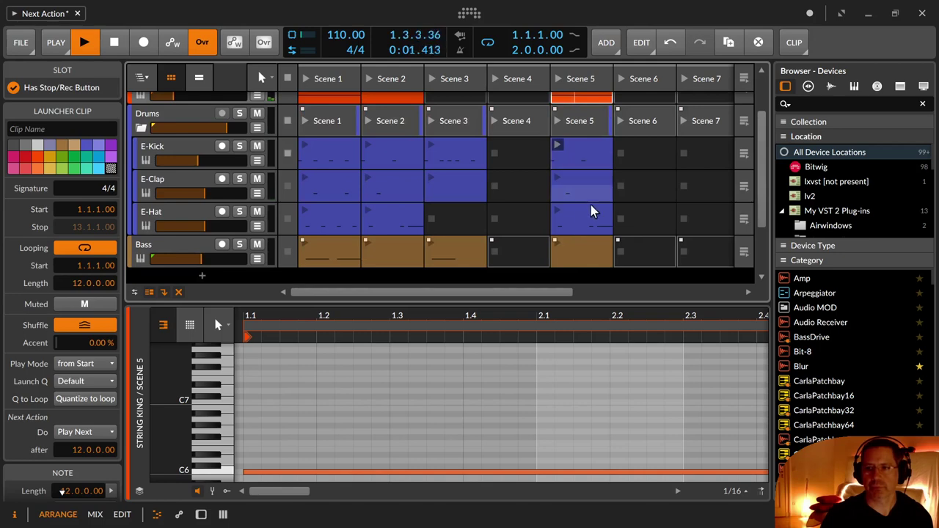
click(557, 214)
click(557, 179)
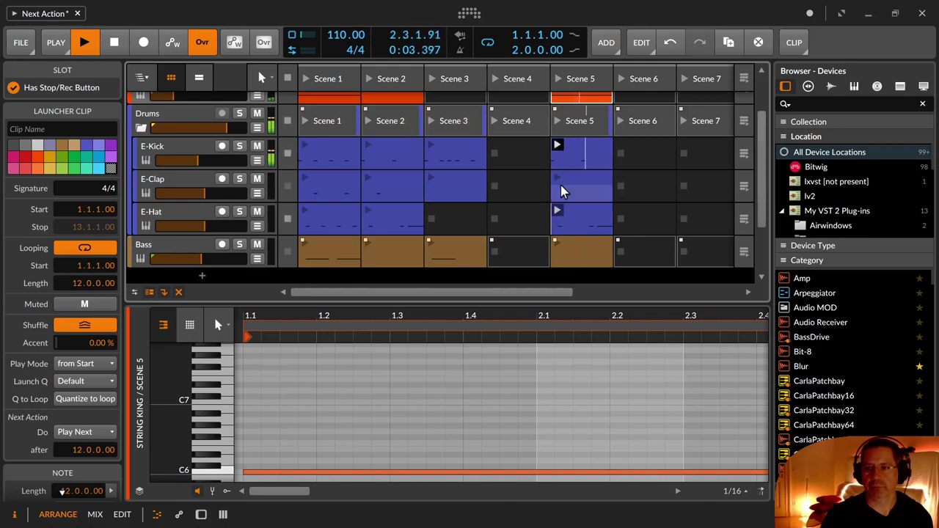
Step: Show the E-Kick Scene 5 clip in the note editor and enlarge the clip launcher area to fit all instrument tracks
click(584, 158)
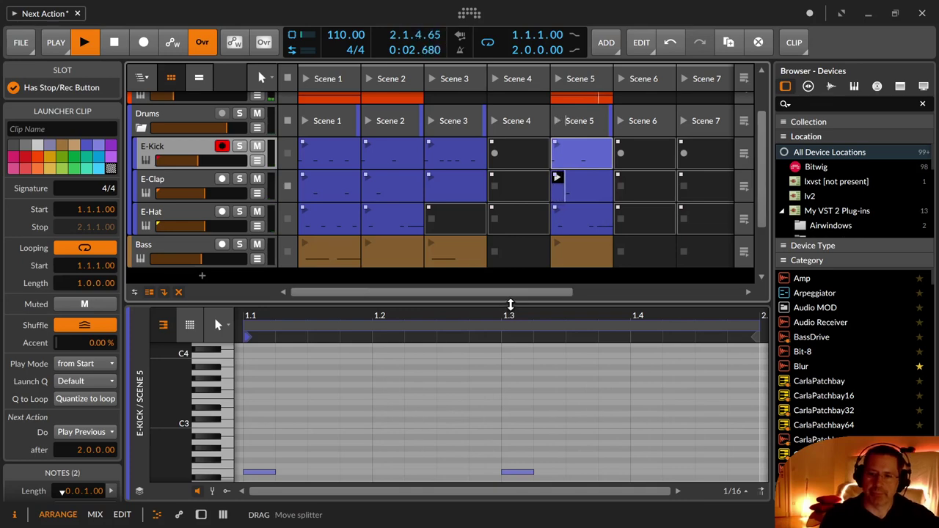
drag(510, 304, 510, 369)
scroll(589, 176, up, 2)
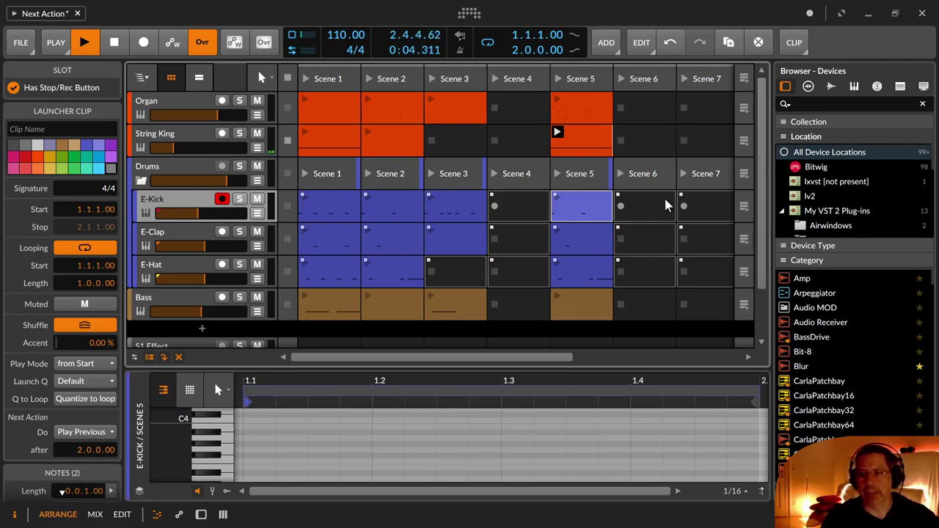
Step: Review the empty Scene 4 gap and compare the next-action settings of the Scene 5 and Scene 2 clips
click(507, 305)
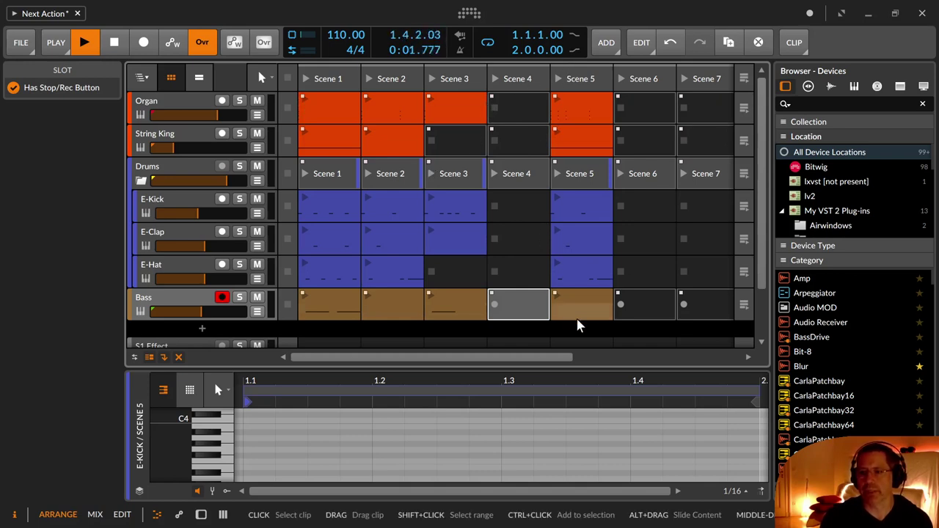
click(587, 213)
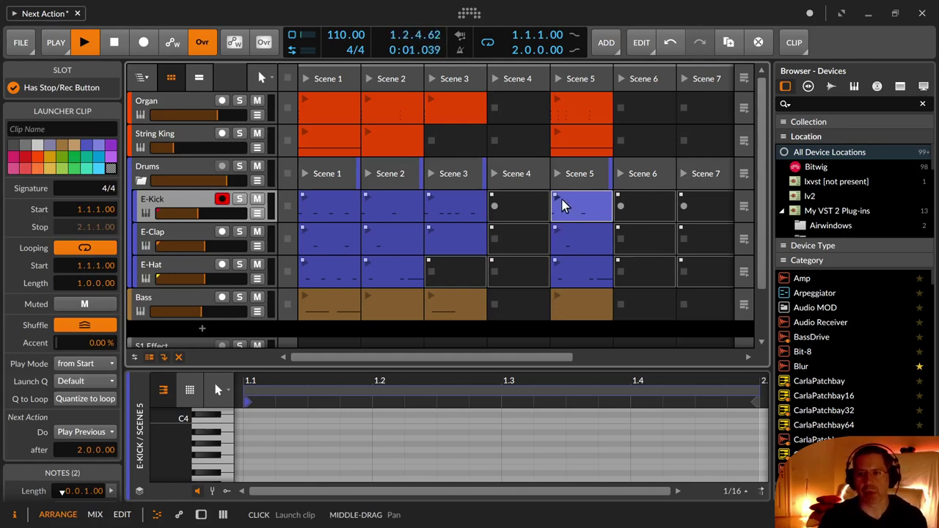
click(584, 79)
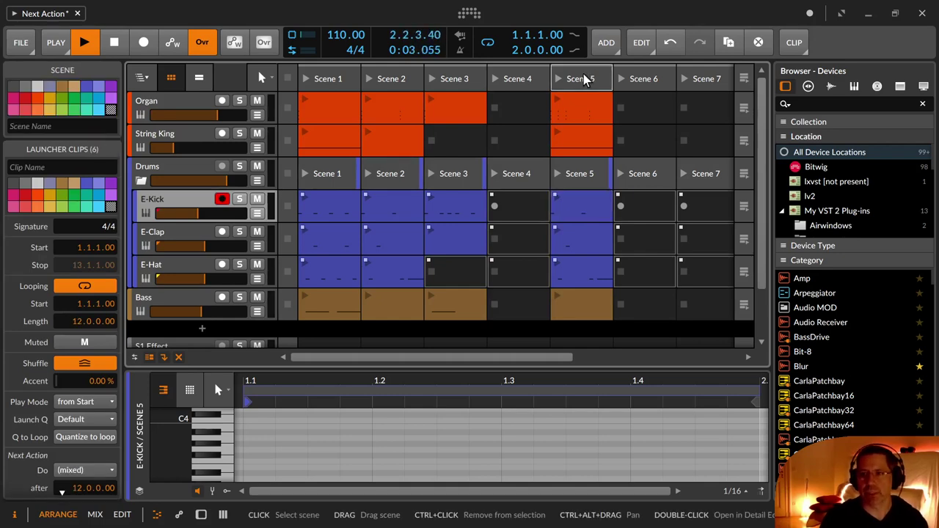
click(587, 103)
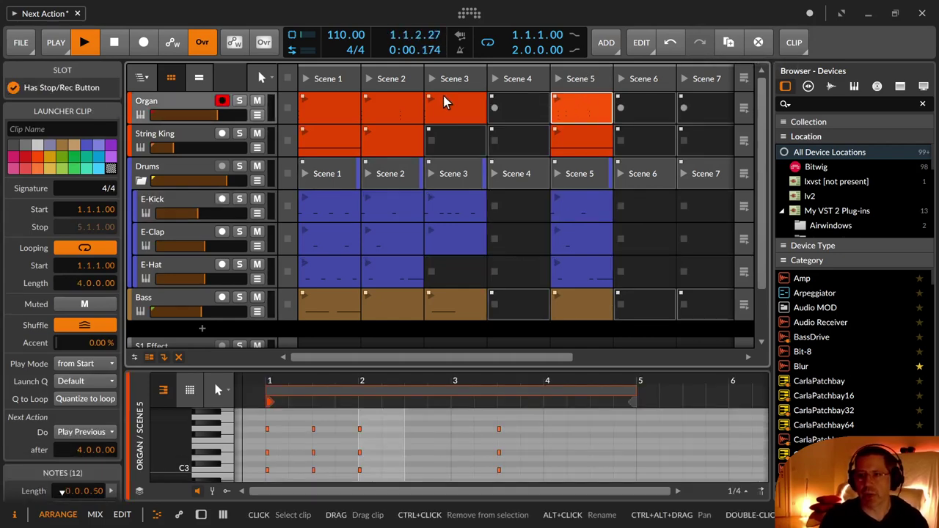
click(408, 117)
click(394, 83)
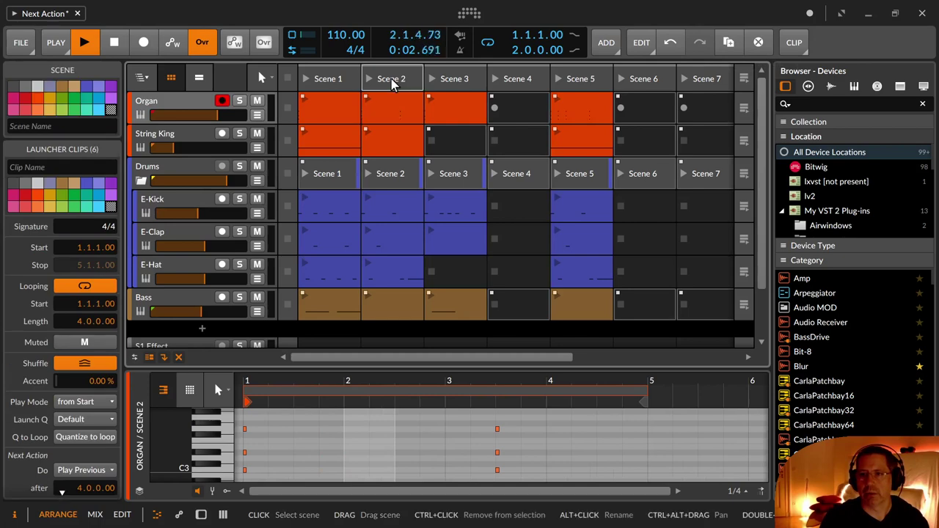
Step: Copy the Organ Scene 3 clip to Scene 6 and set the Organ Scene 5 clip's next action to Play Next
click(433, 102)
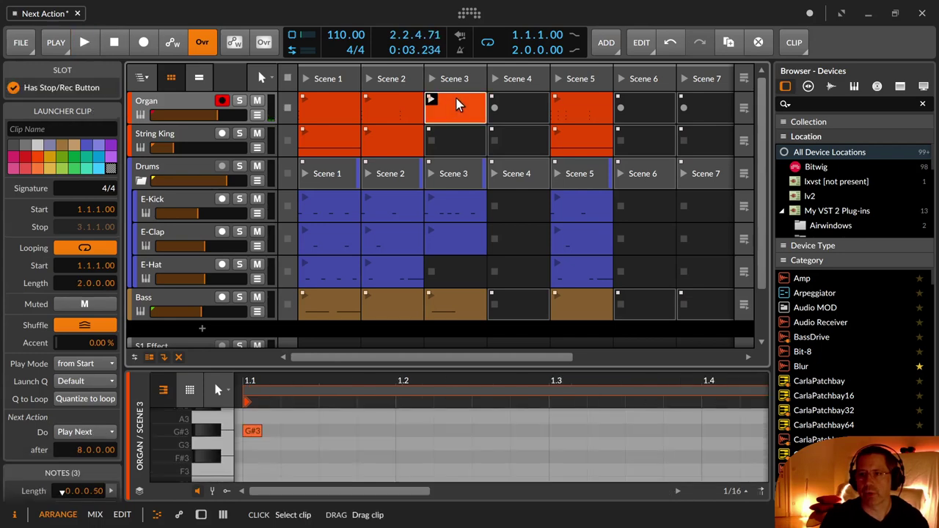
click(638, 98)
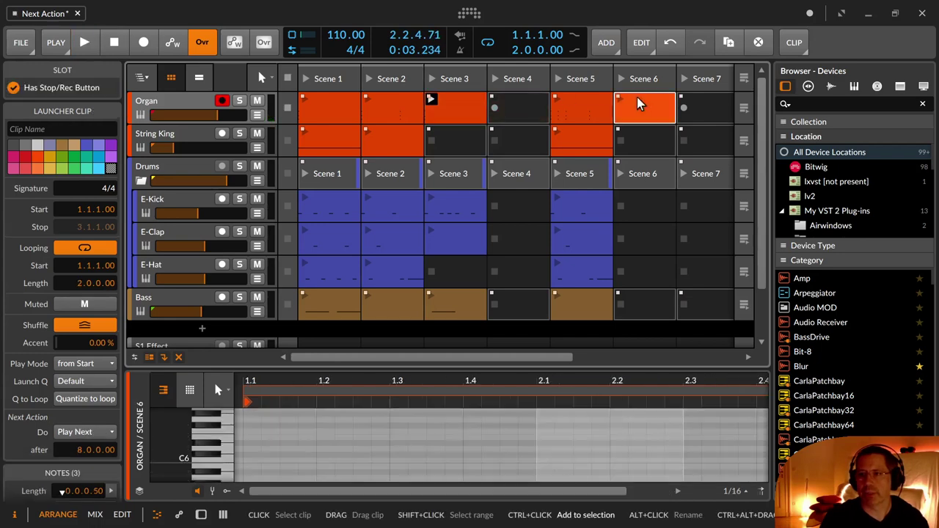
click(579, 109)
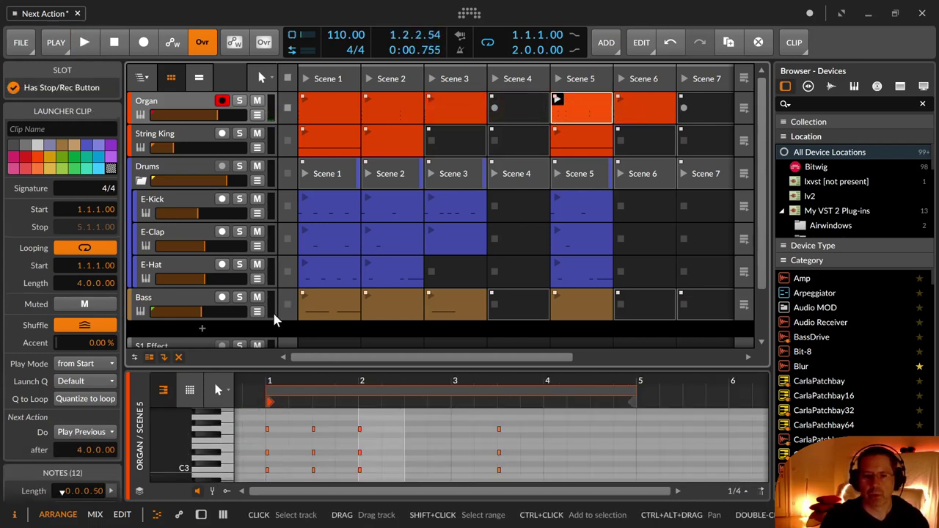
click(83, 431)
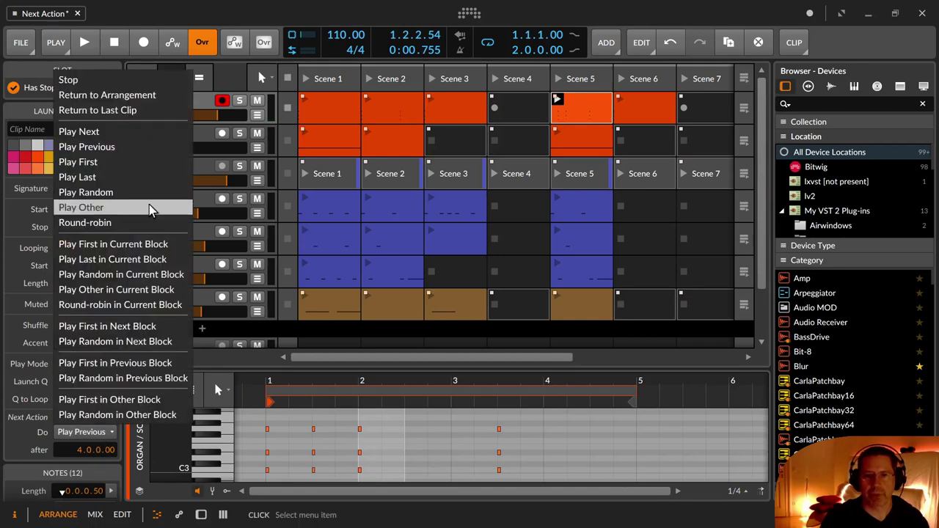
click(147, 131)
Step: Set the Organ Scene 6 clip's next action to Play Previous after 4.0.0.00
click(632, 99)
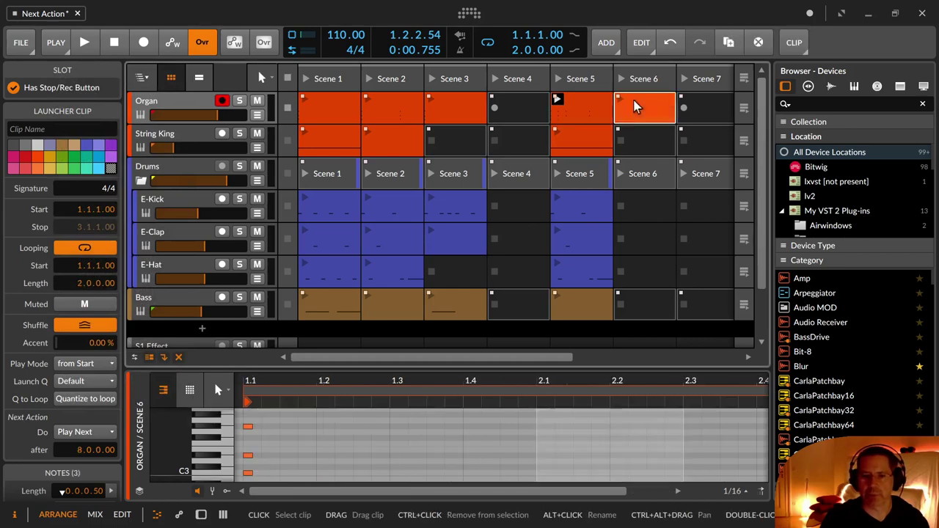
click(88, 432)
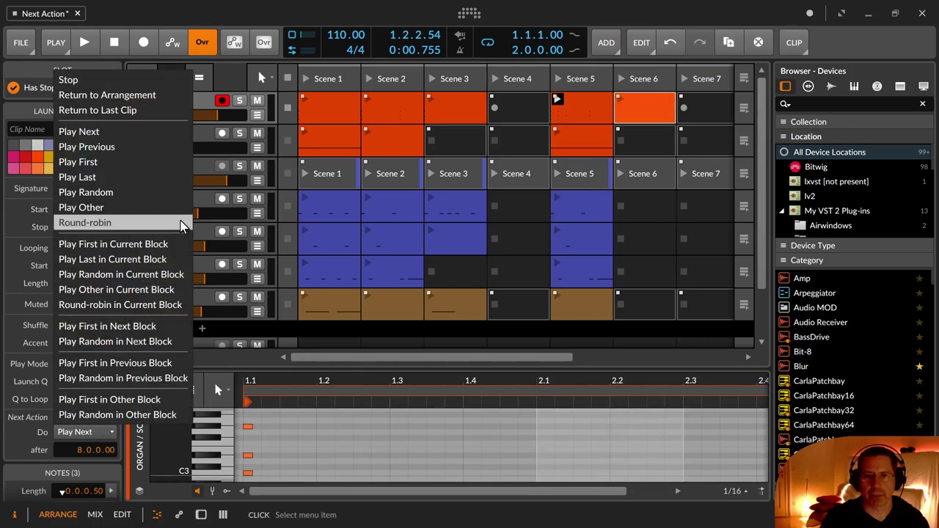
click(166, 147)
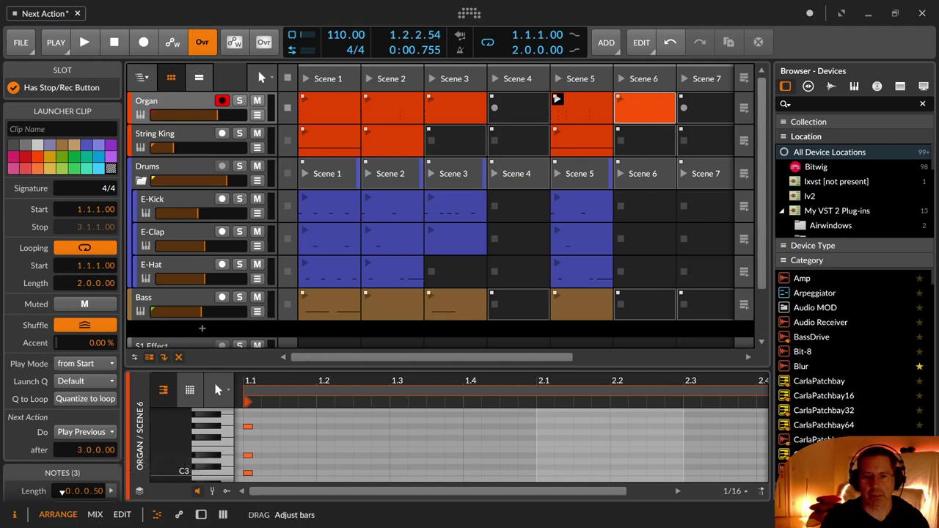
click(658, 112)
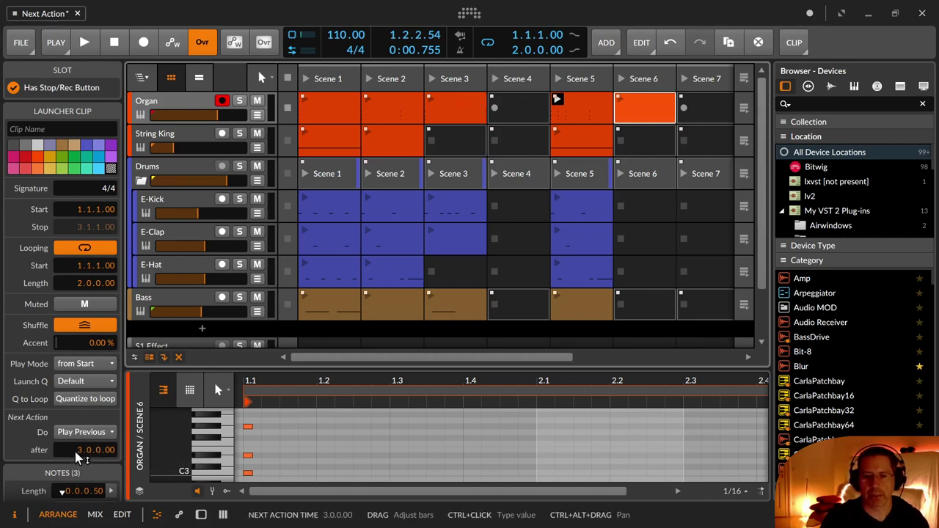
drag(82, 458, 82, 443)
Step: Set the next action time of the Organ Scene 3 clip to 4.0.0.00
click(456, 112)
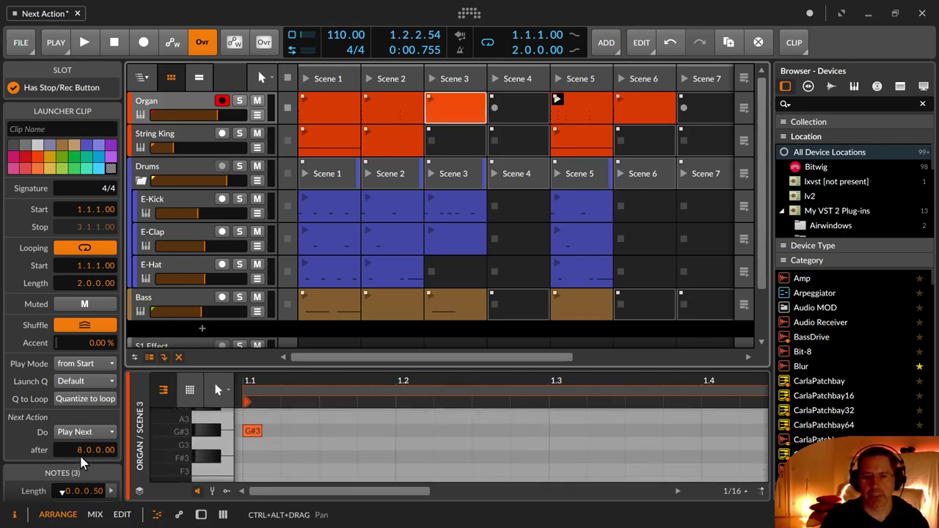
drag(82, 462, 82, 506)
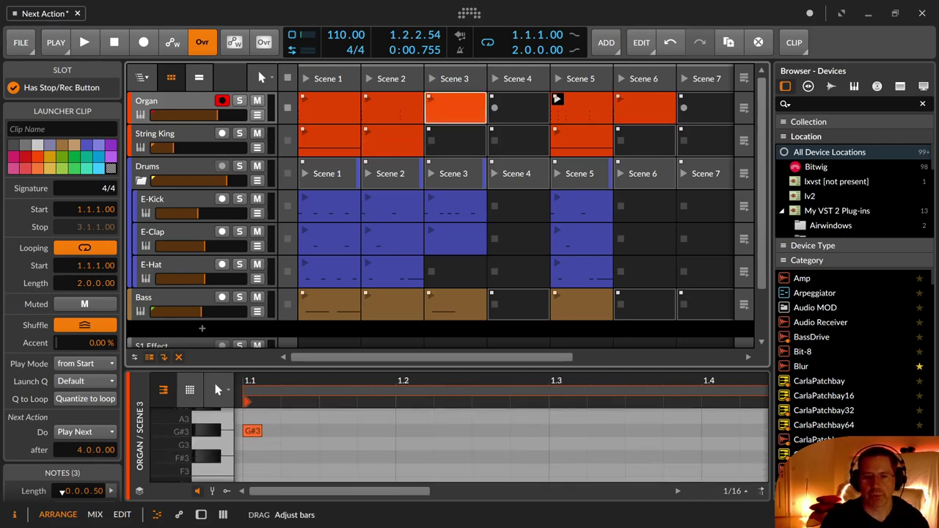
click(661, 110)
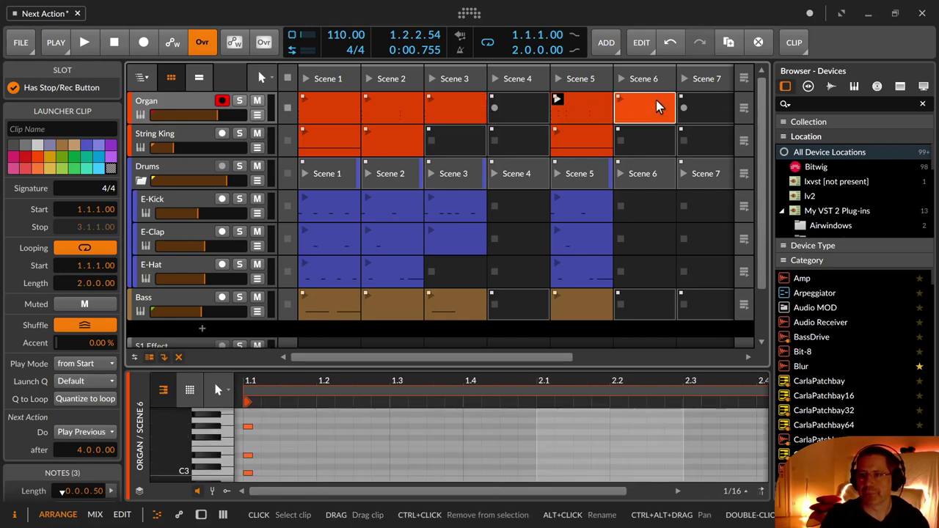
Step: Create an empty clip for String King in Scene 6
click(577, 141)
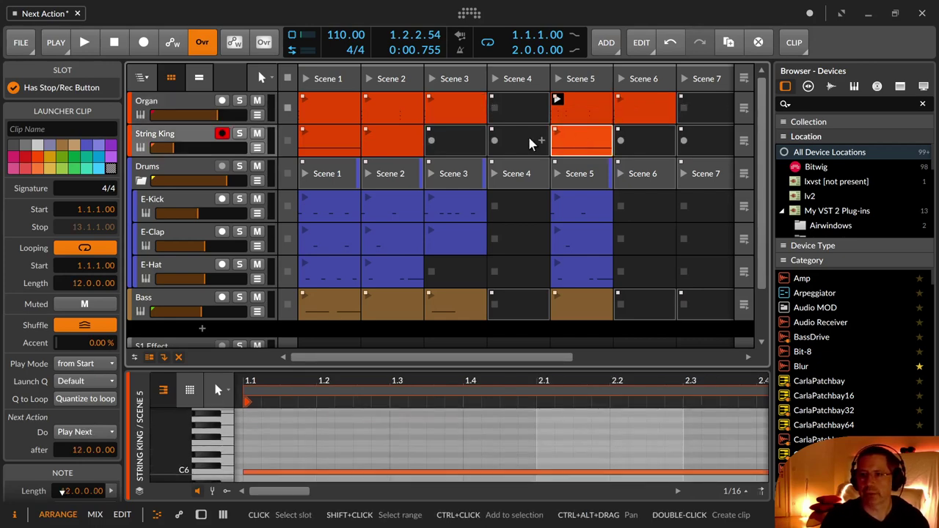
double_click(655, 147)
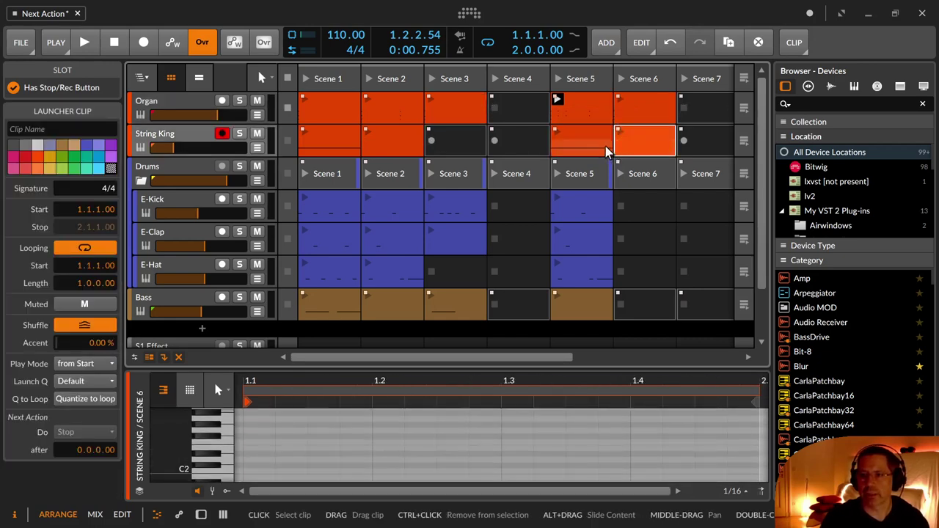
Step: Set the next action of the empty Scene 6 clip on the new Inst 2 track to Play Previous after 4.0.0.00
click(583, 147)
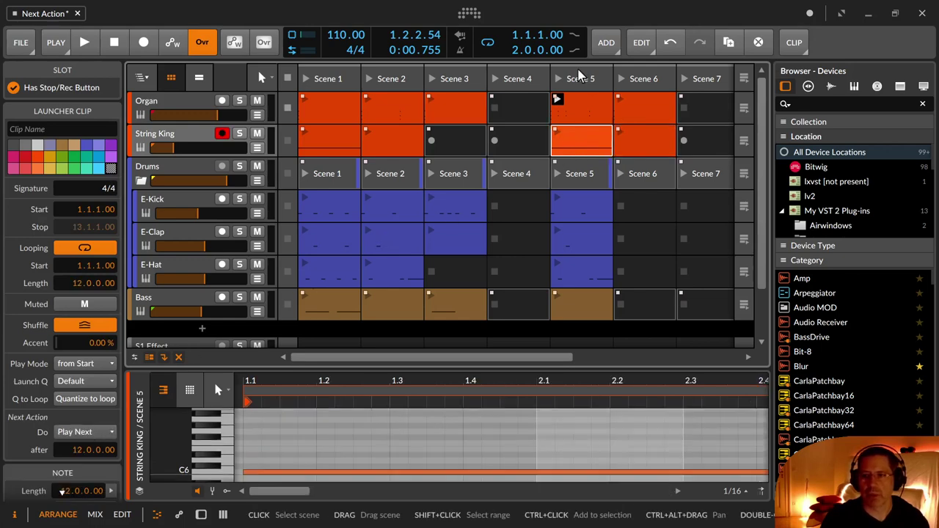
drag(654, 135, 644, 137)
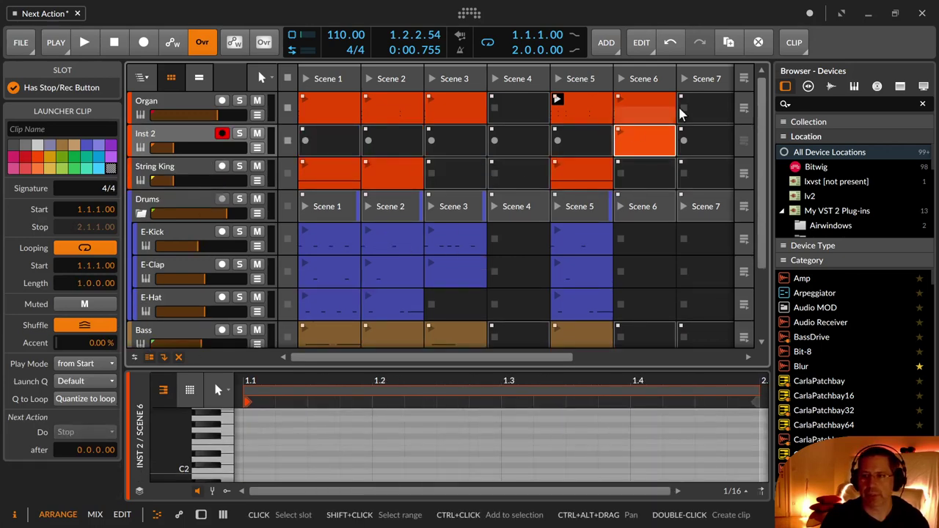
click(92, 435)
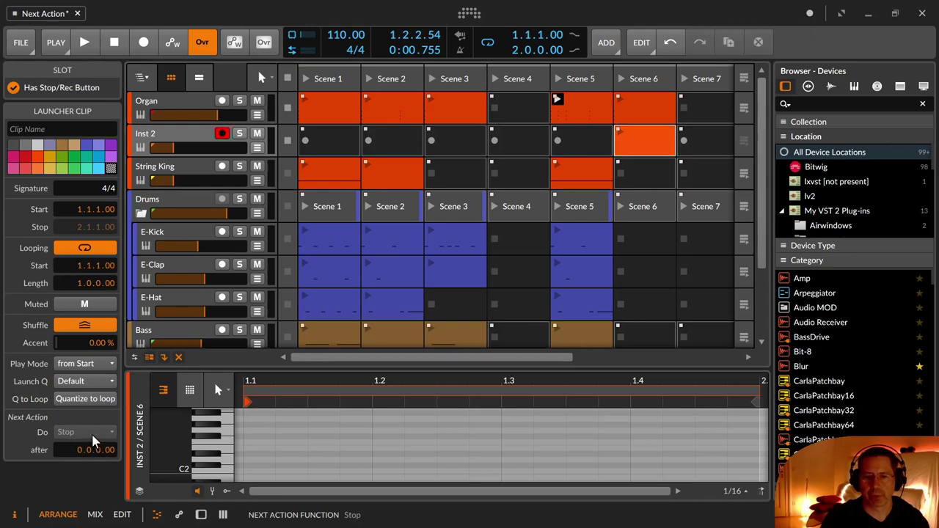
drag(83, 456, 82, 448)
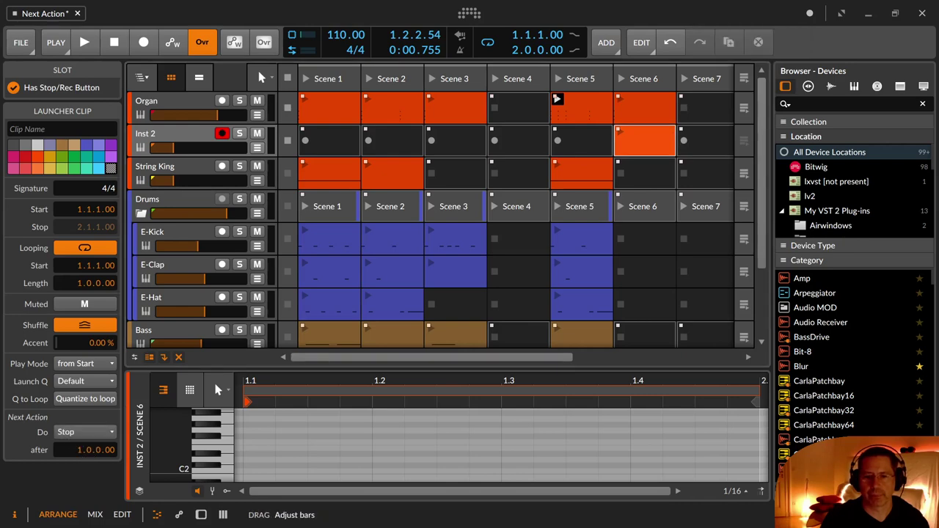
click(73, 432)
click(170, 153)
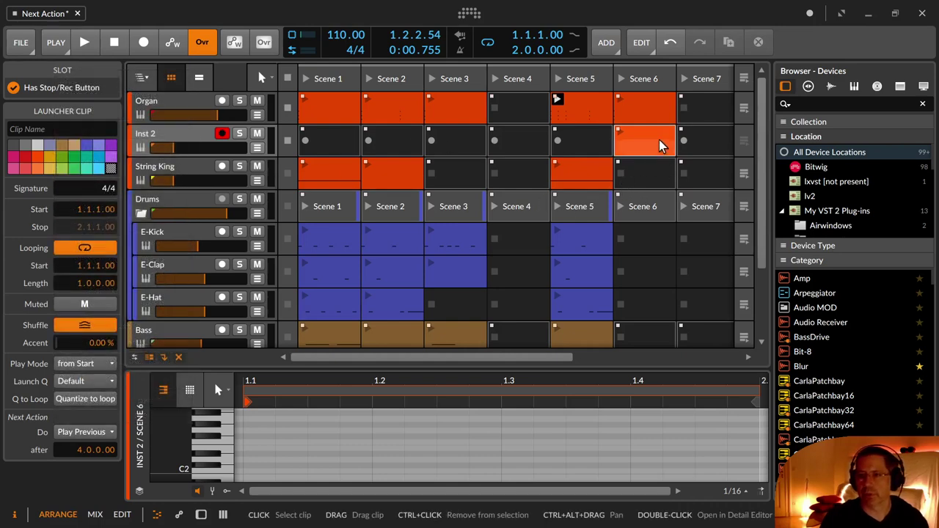
Step: Move the Inst 2 clip back to String King in Scene 6 and delete the Inst 2 track
drag(660, 144, 645, 172)
click(163, 138)
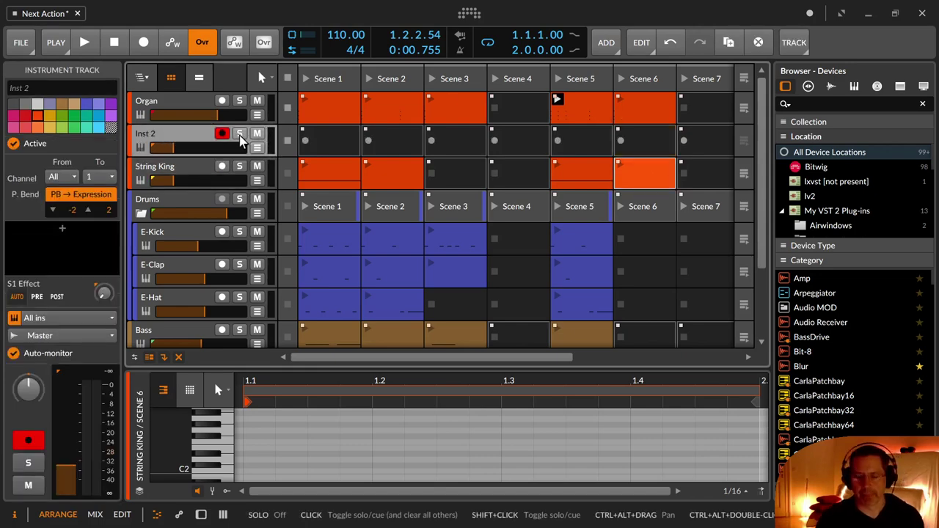
key(Delete)
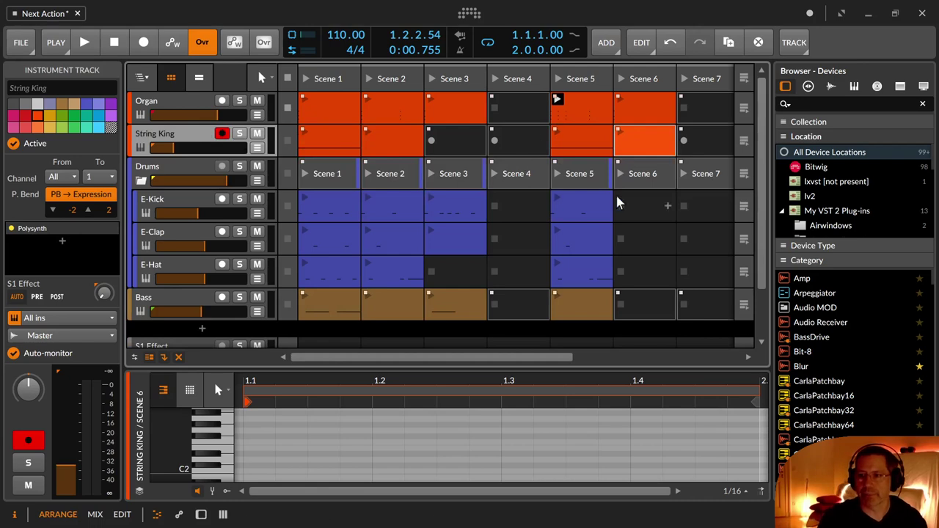
Step: Copy the E-Kick and E-Clap clips from Scene 1 to Scene 6
click(598, 203)
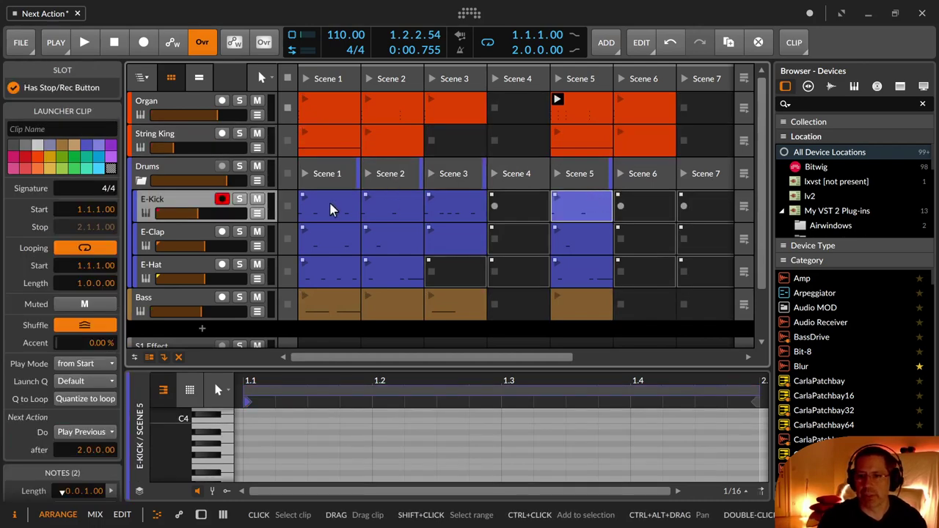
drag(330, 210, 642, 208)
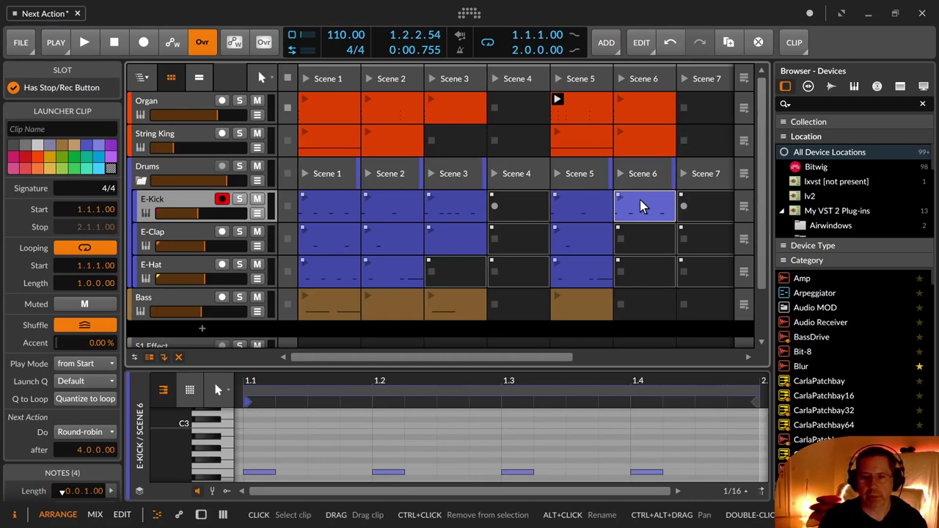
click(389, 241)
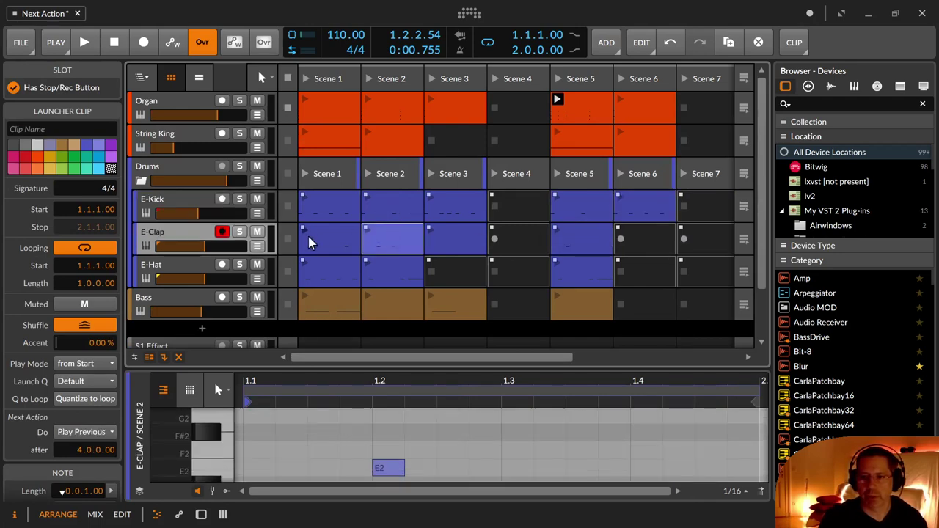
click(328, 243)
drag(328, 243, 609, 254)
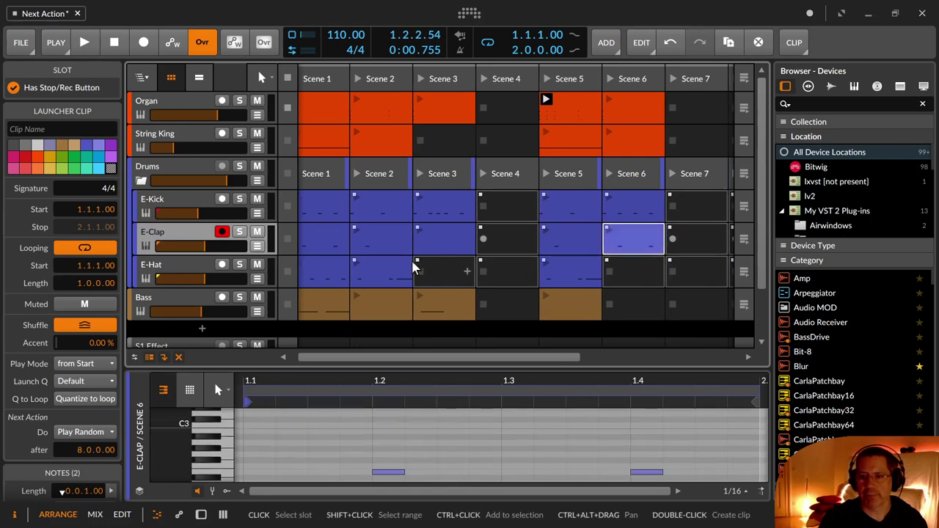
Step: Copy the E-Hat Scene 1 clip to Scene 6 and set the copy's next action to Play Previous
click(328, 270)
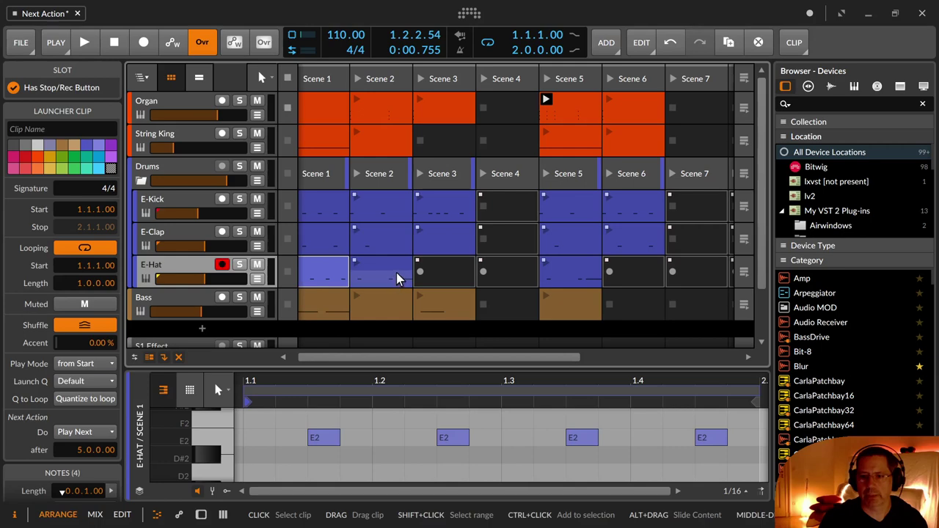
drag(325, 270, 623, 273)
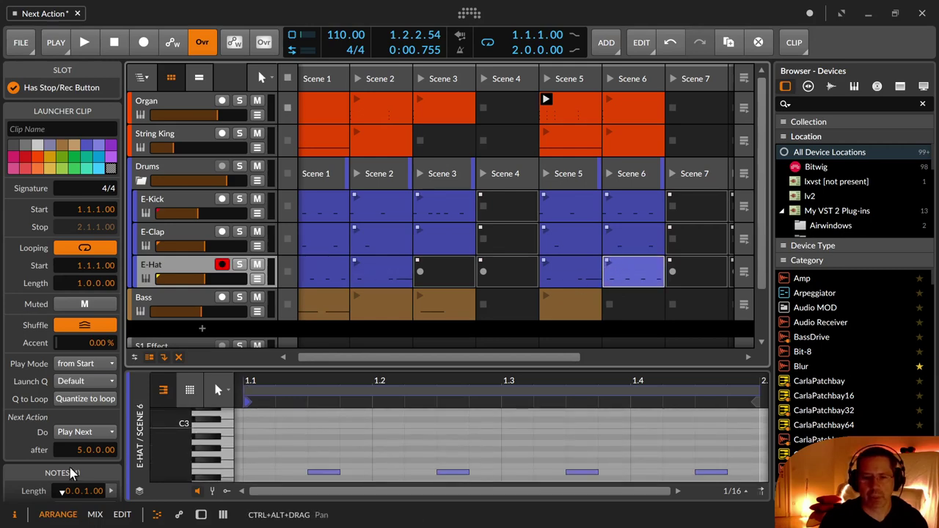
click(79, 432)
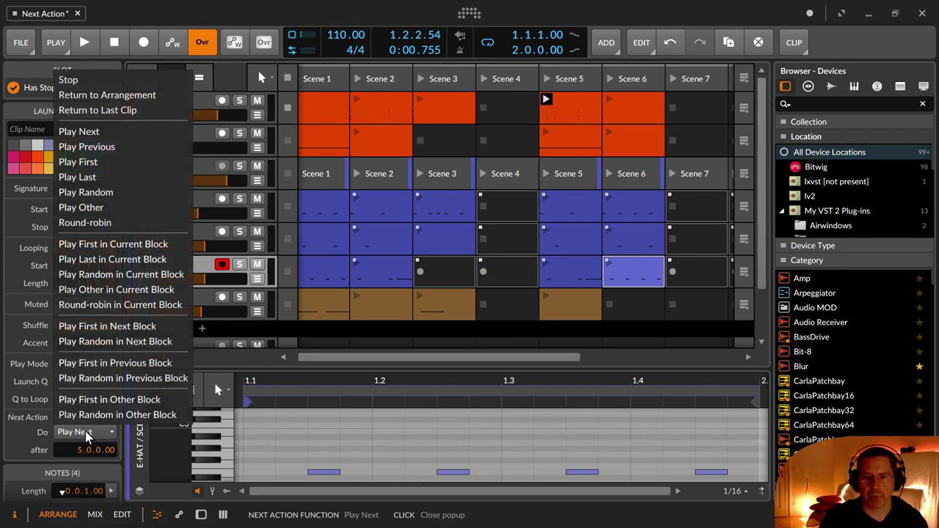
click(130, 150)
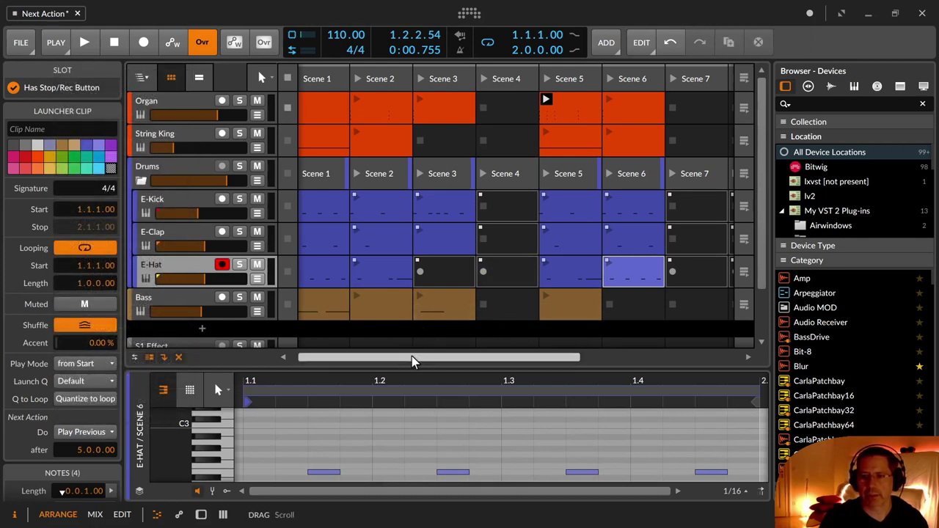
Step: Copy the Bass Scene 1 clip to Scene 6 and launch the copy briefly
scroll(414, 357, left, 2)
click(323, 299)
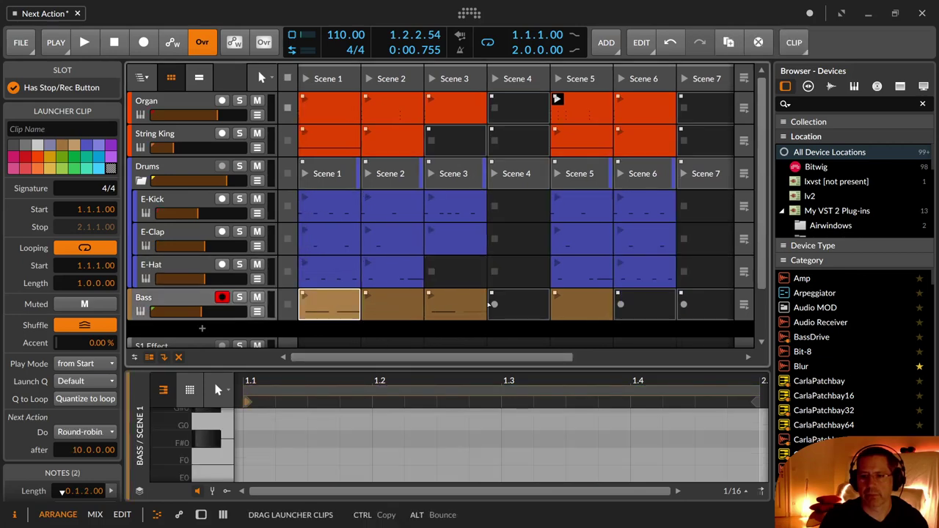
click(642, 314)
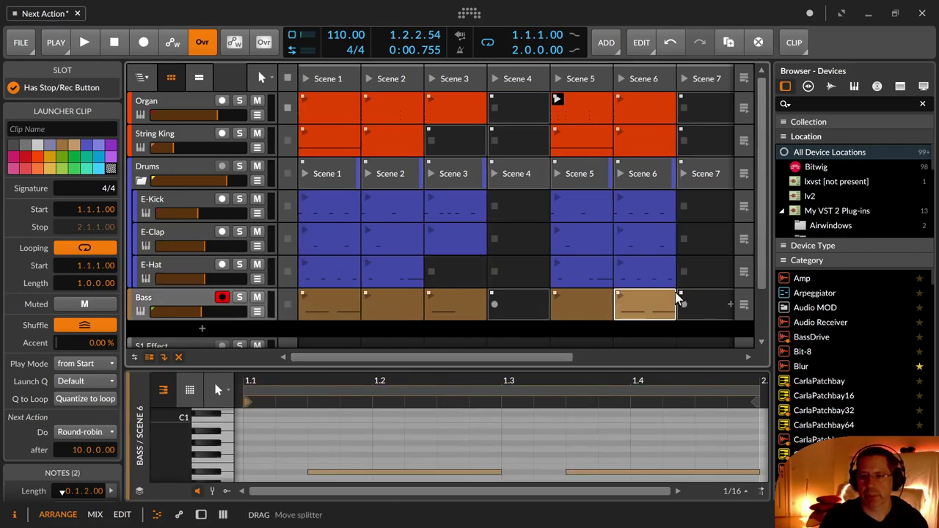
click(620, 297)
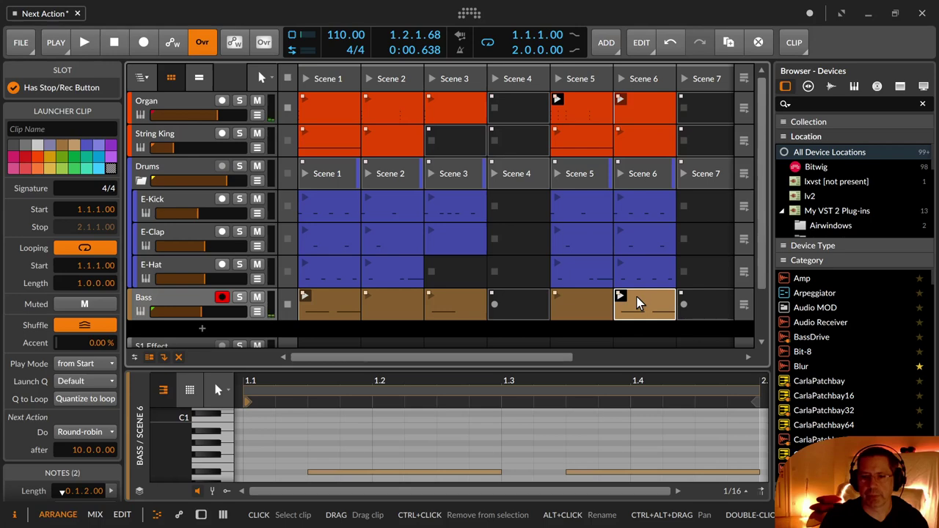
Step: Select the Bass Scene 5 clip and hide the lower editor so the launcher shows all tracks
click(577, 309)
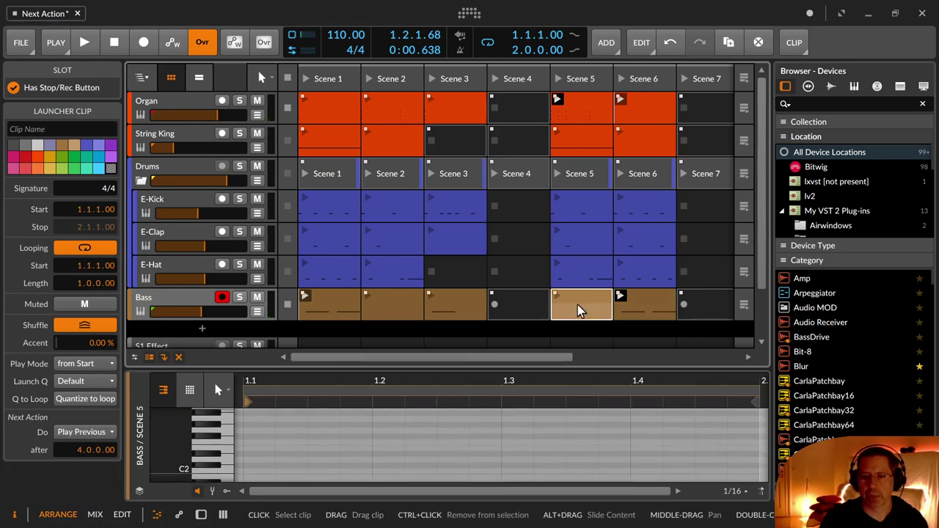
key(d)
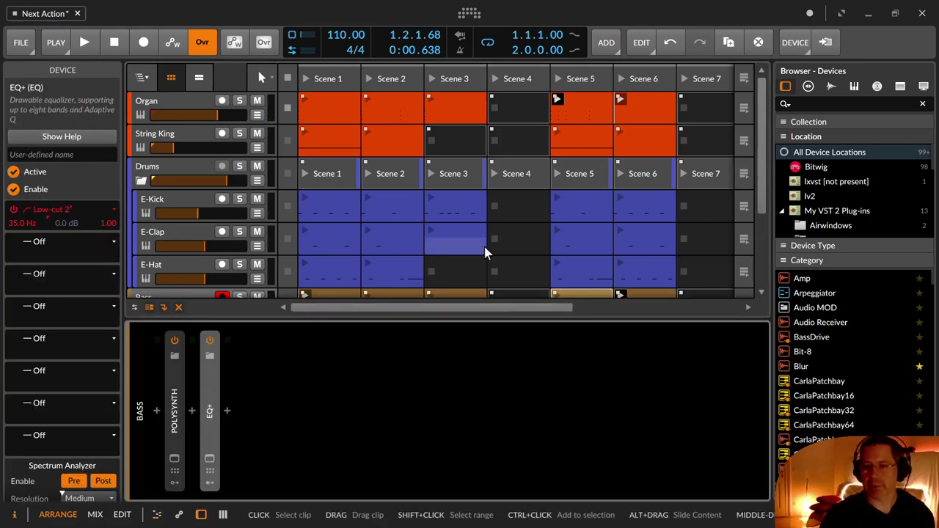
key(d)
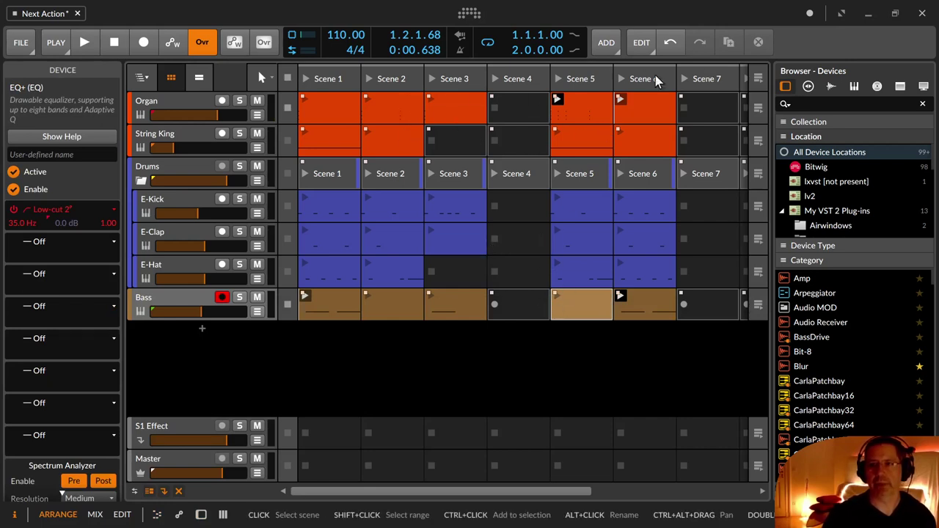
Step: Examine the shared next action settings of the Scene 1 and Scene 5 clips and the available block actions
click(327, 82)
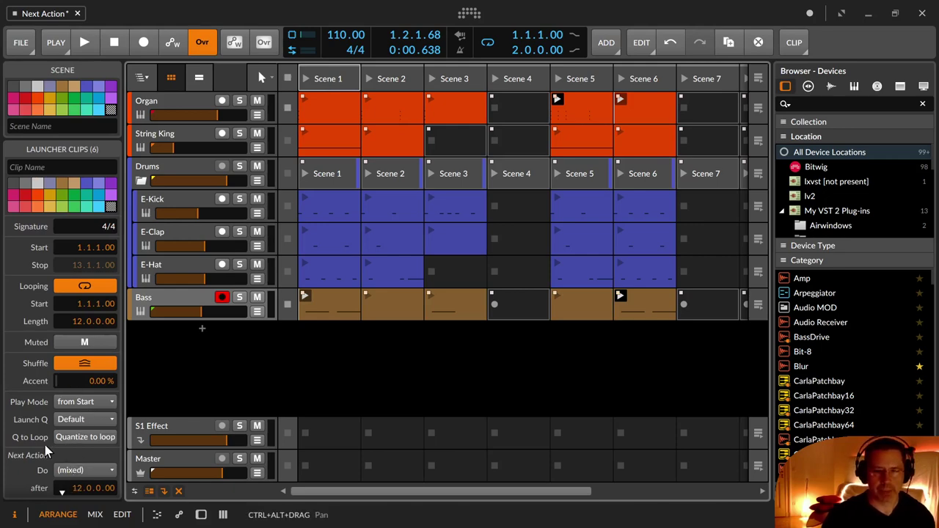
scroll(36, 440, down, 5)
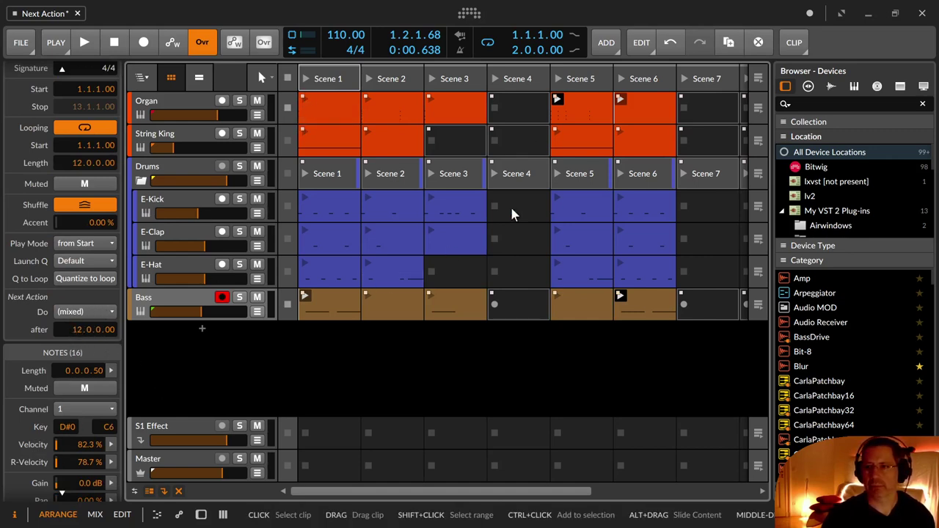
click(583, 80)
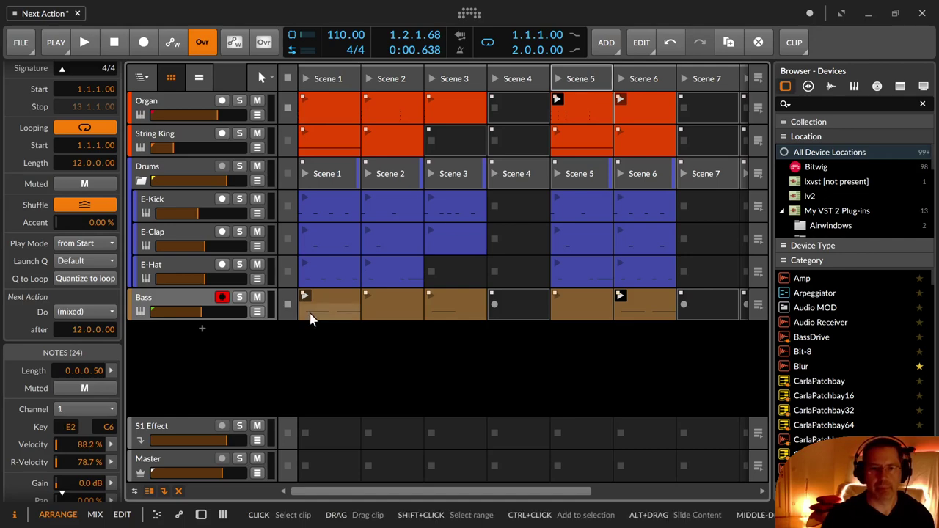
click(86, 313)
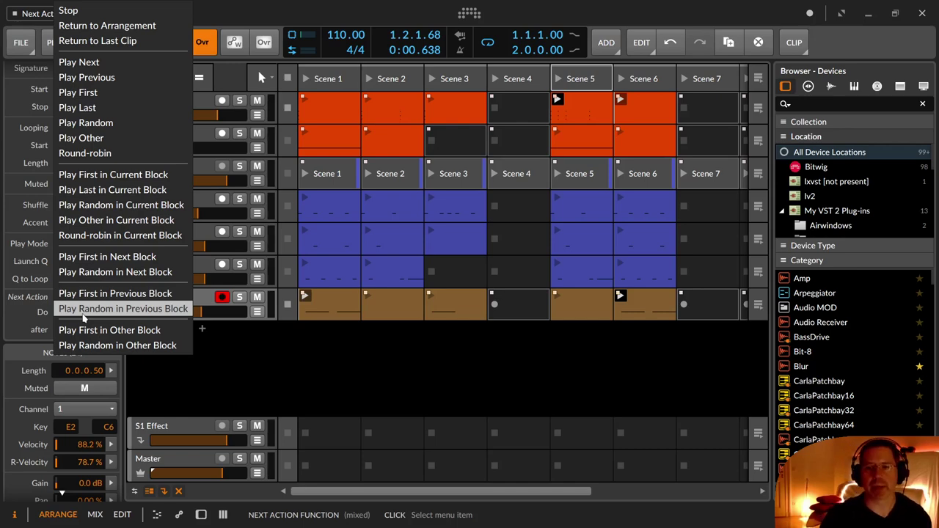
click(459, 132)
click(460, 134)
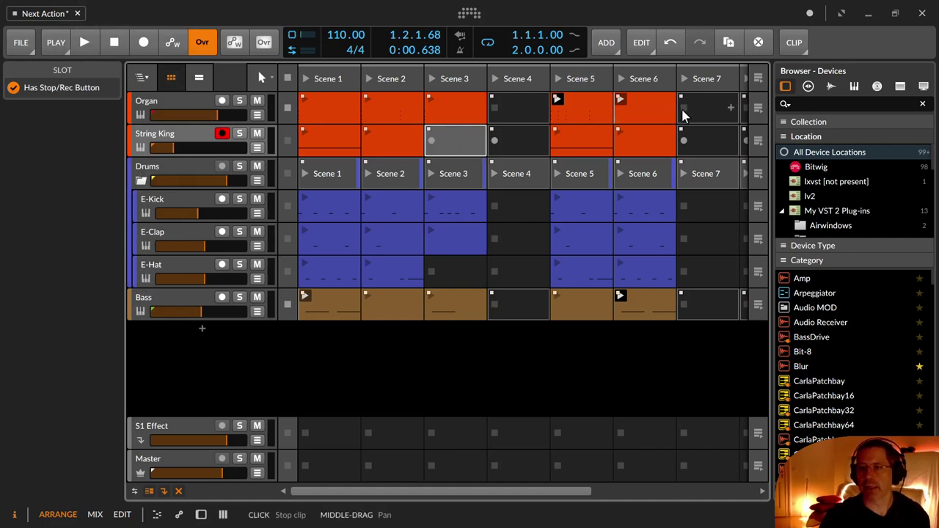
click(580, 79)
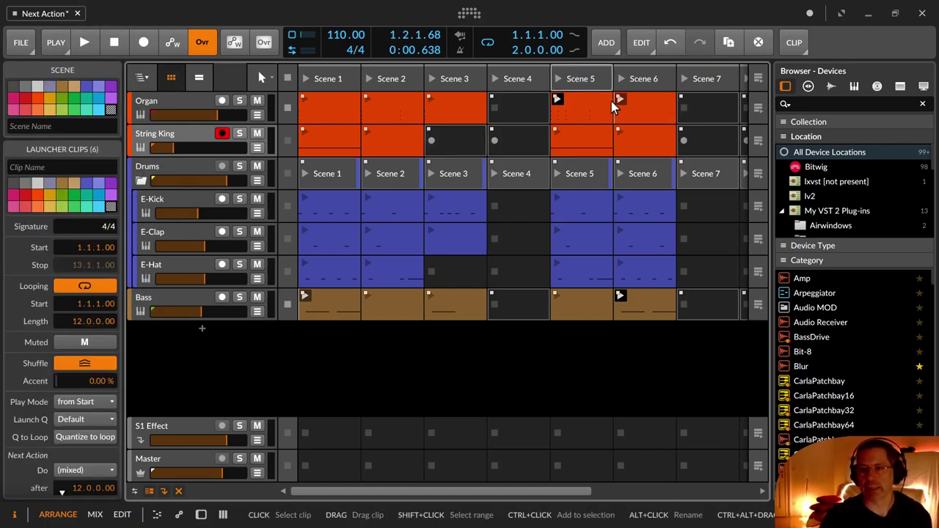
Step: Set the next action of all Scene 6 clips to Play First in Previous Block after 16.0.0.00
click(632, 80)
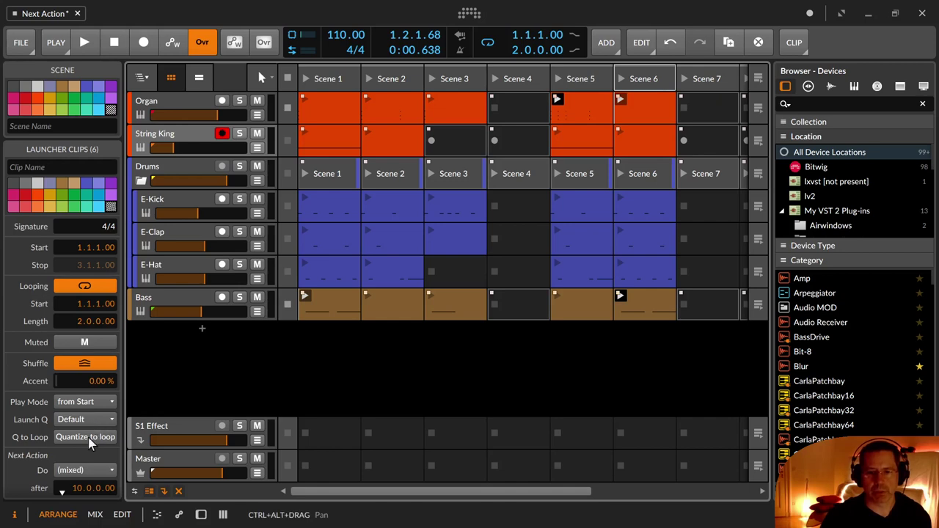
scroll(29, 473, down, 3)
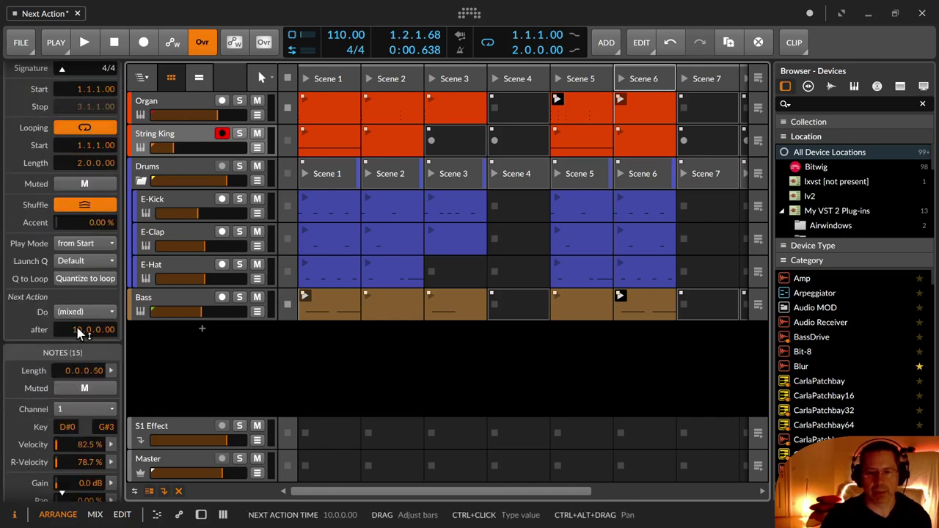
drag(79, 332, 79, 325)
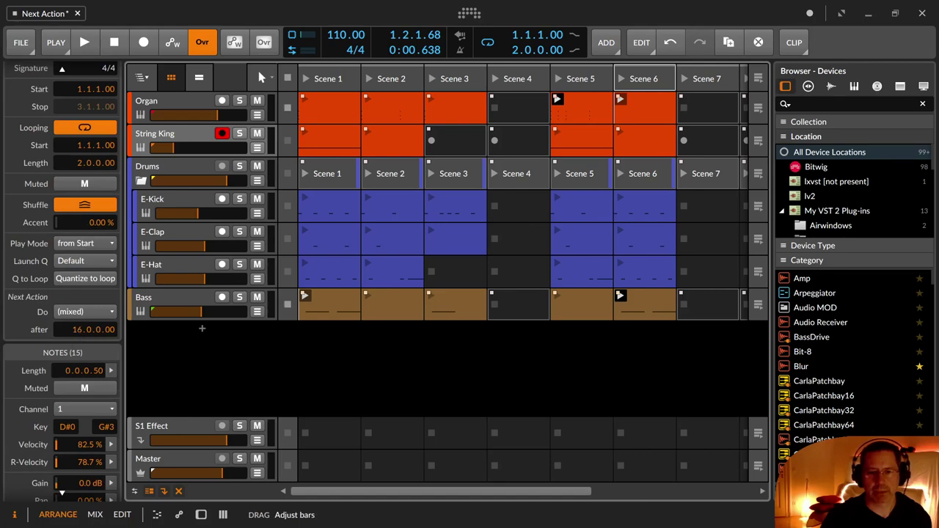
click(77, 314)
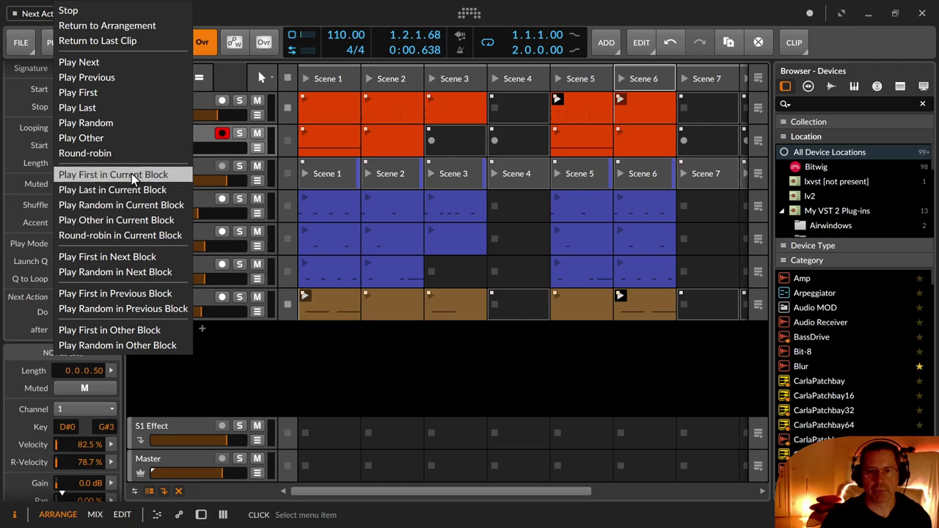
click(176, 294)
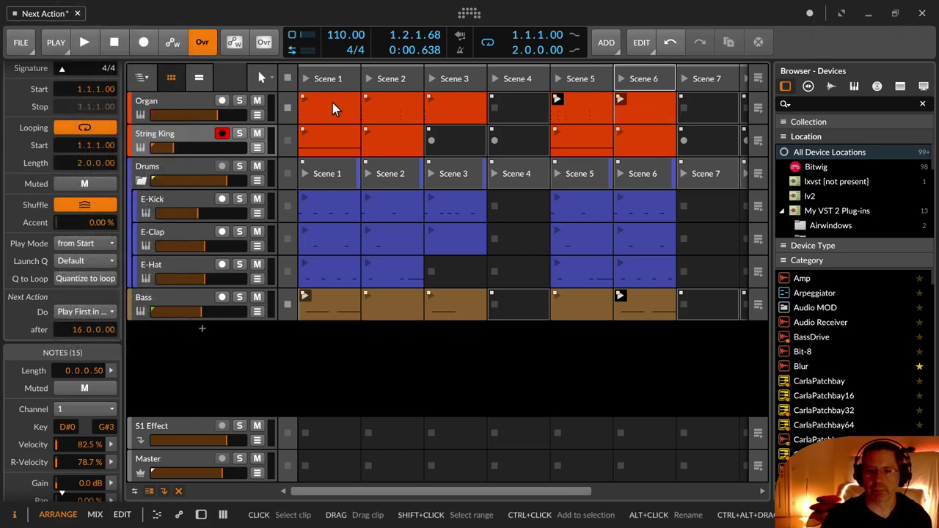
Step: Check the Organ Scene 6 clip's next action, launch Scene 1 for a short listen and stop playback
click(638, 108)
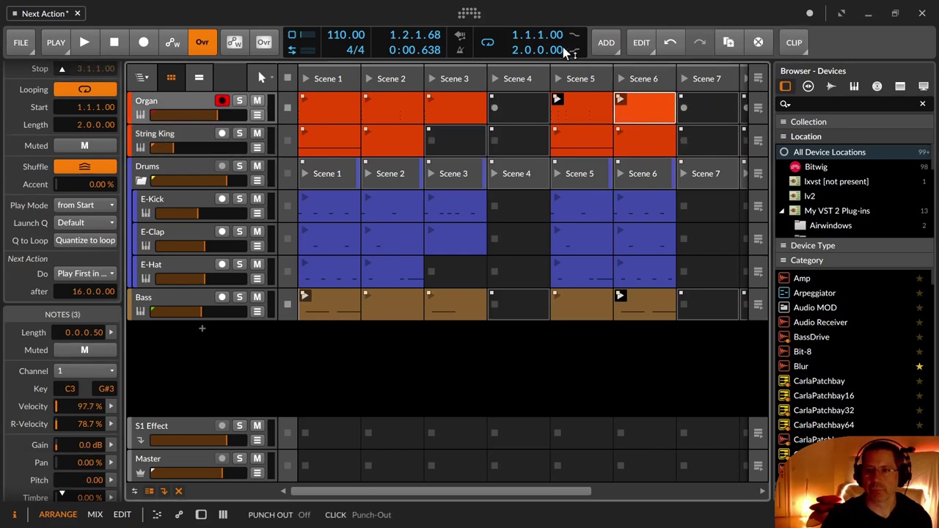
click(306, 78)
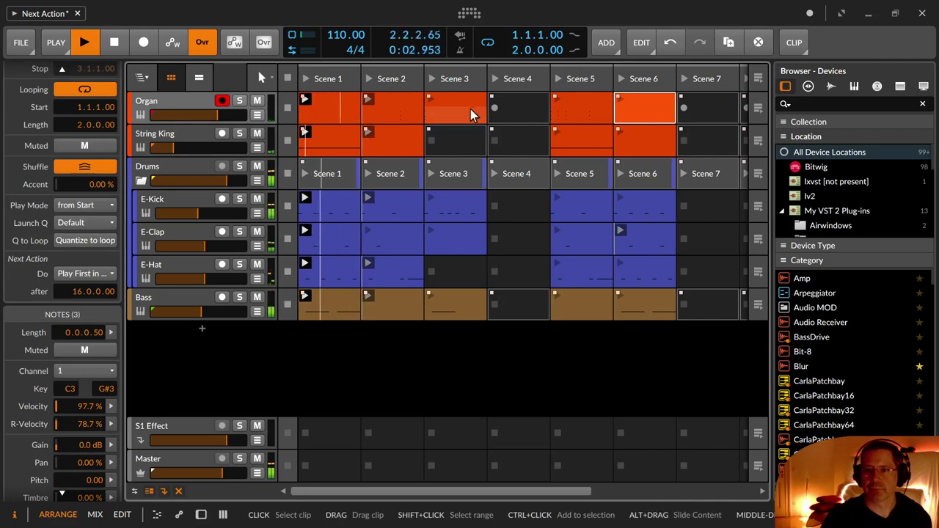
key(space)
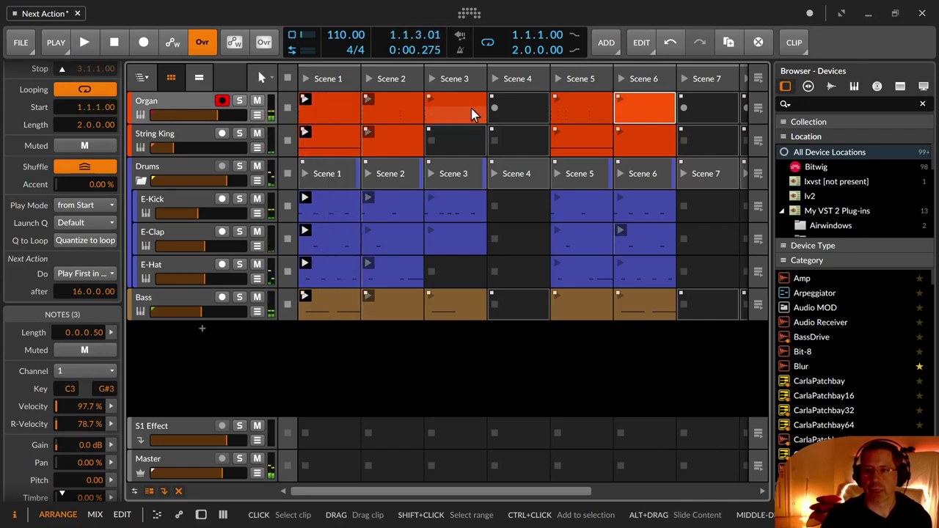
Step: Set the next action of the Organ Scene 3 clip to Play First in Next Block
click(470, 108)
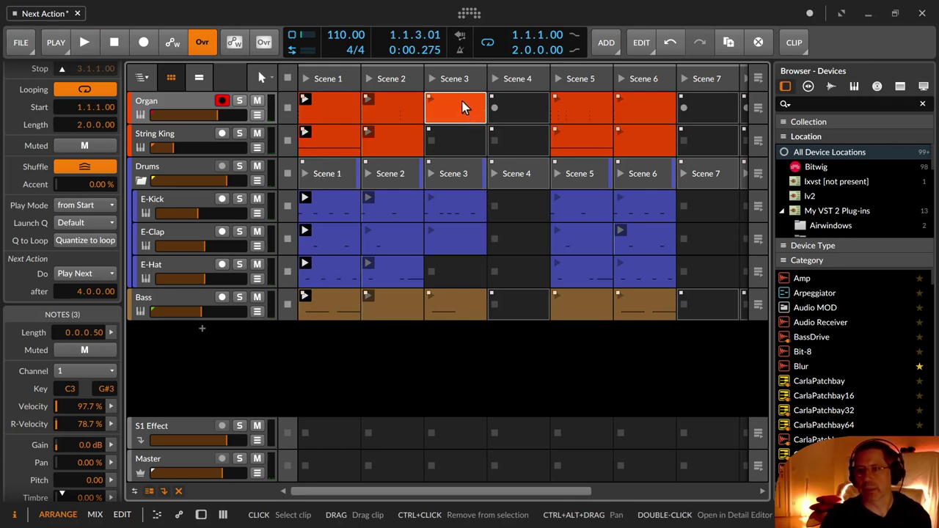
click(83, 273)
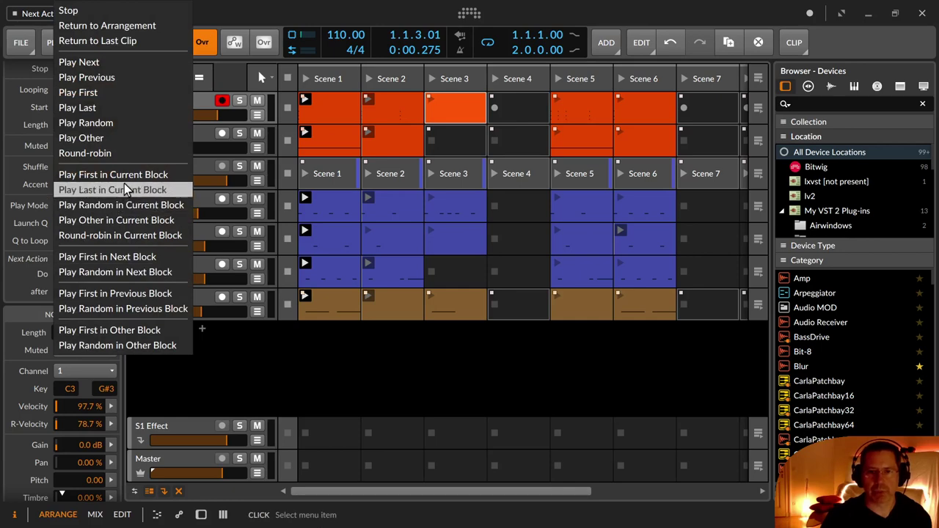
click(123, 259)
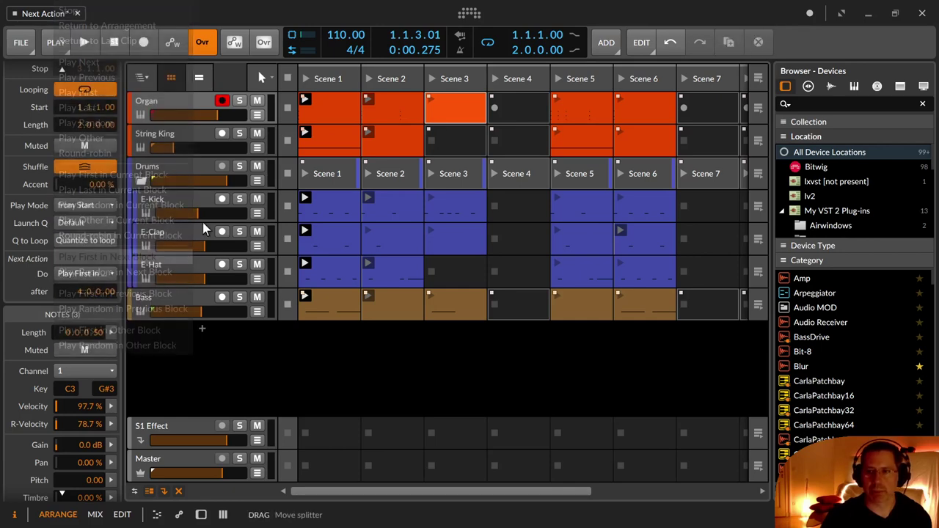
Step: Audition the arrangement by launching Scene 3, then the String King Scene 1 and E-Hat Scene 2 clips
click(432, 79)
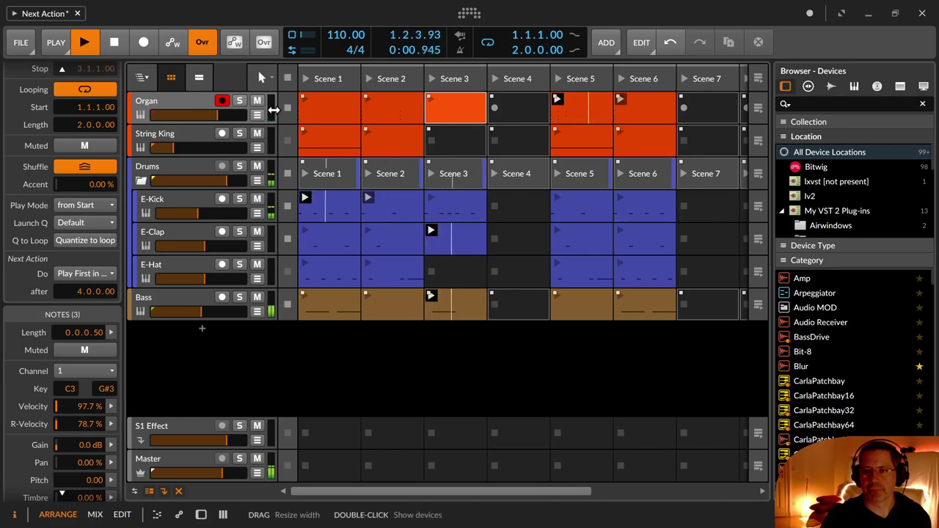
click(309, 136)
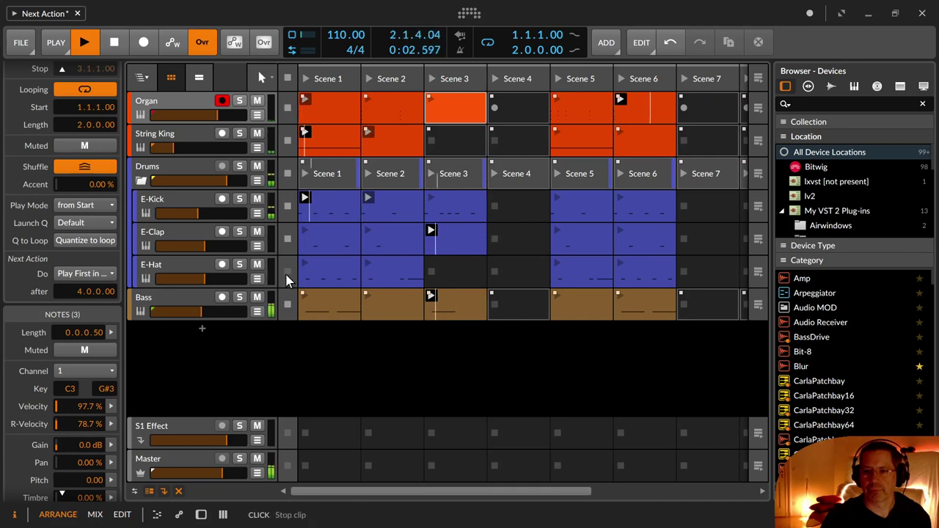
click(370, 266)
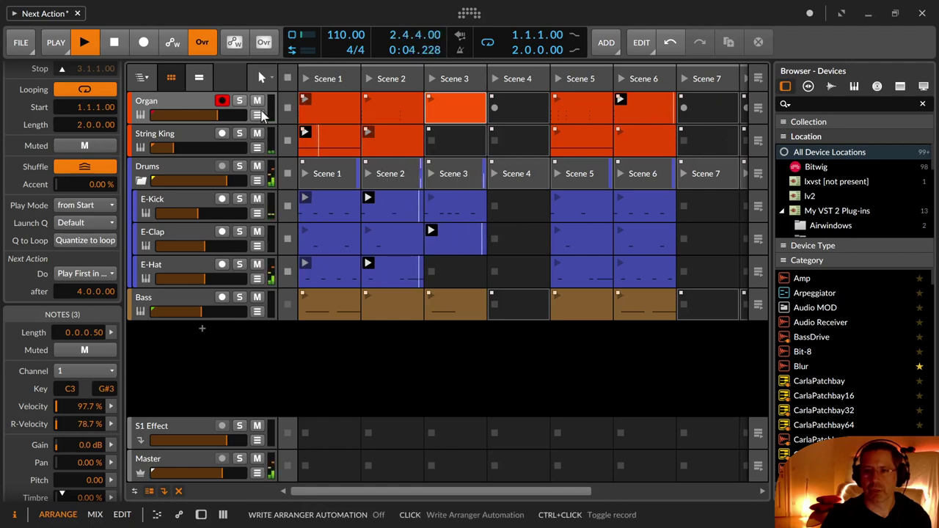
click(302, 103)
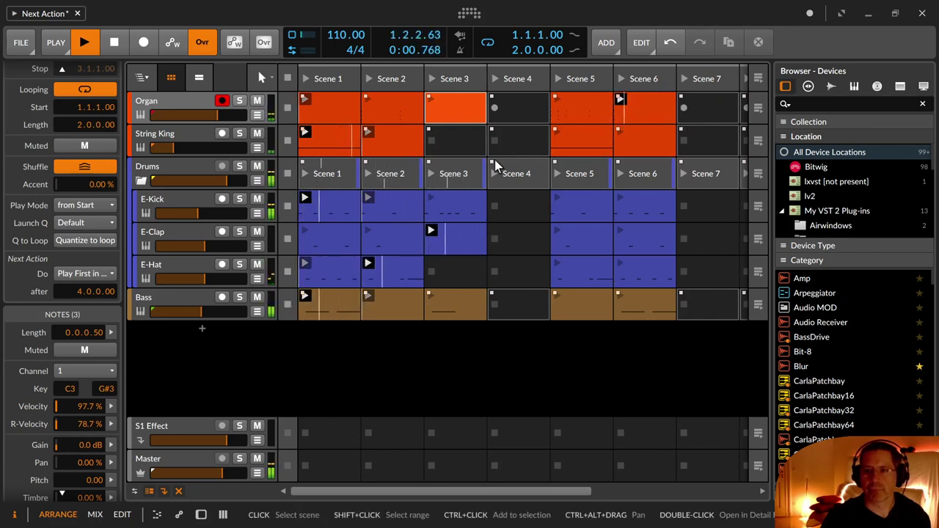
Step: Check the next action settings of the Scene 6 clips on the Organ, String King, Bass and E-Kick tracks
click(638, 109)
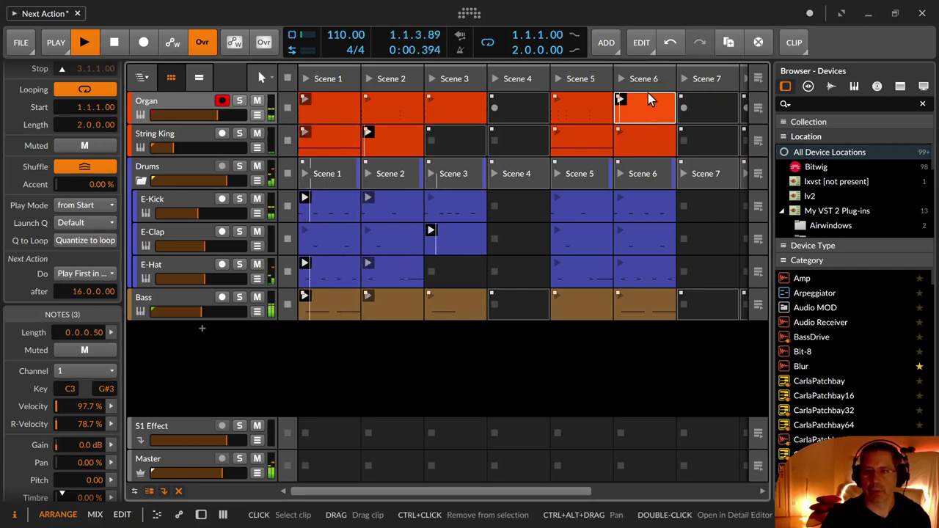
click(637, 81)
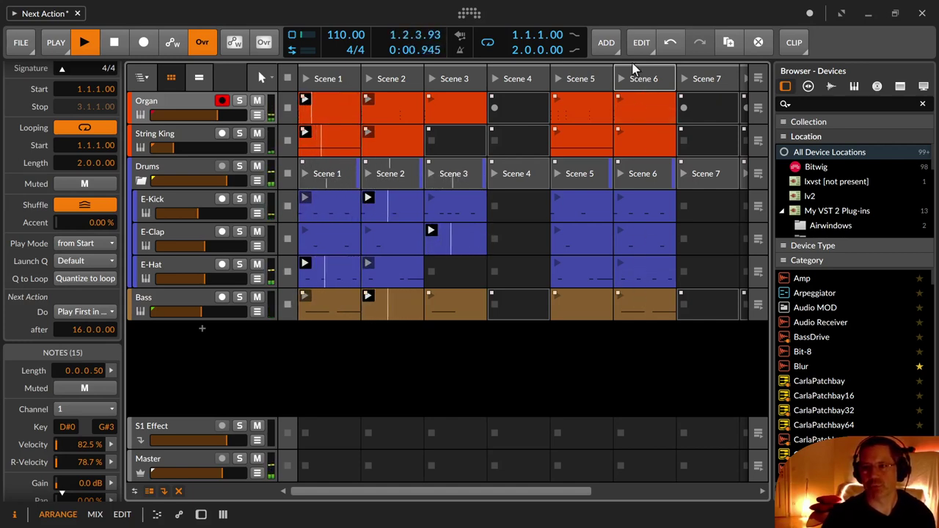
click(644, 112)
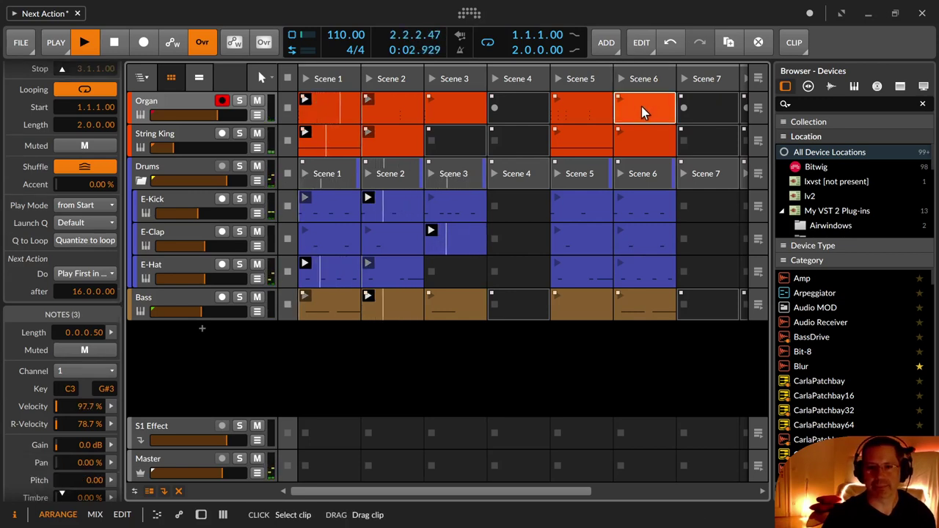
click(640, 146)
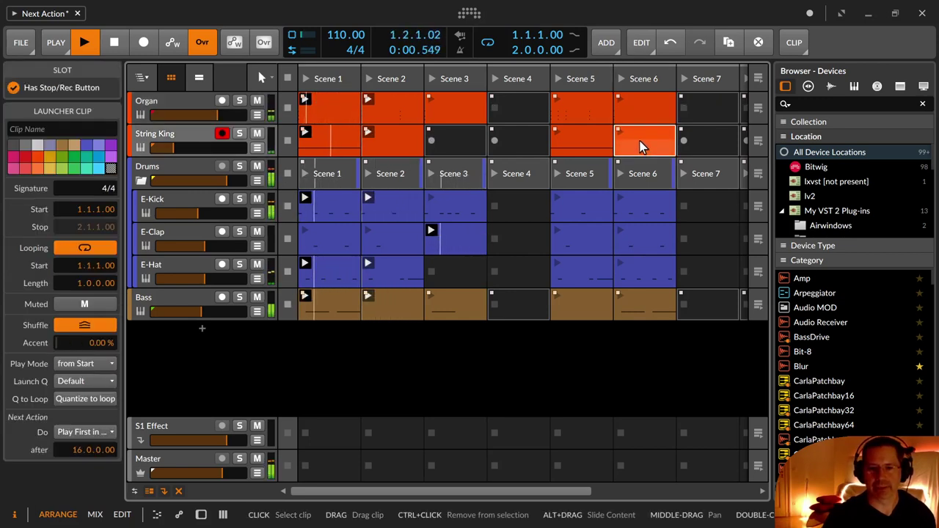
click(653, 302)
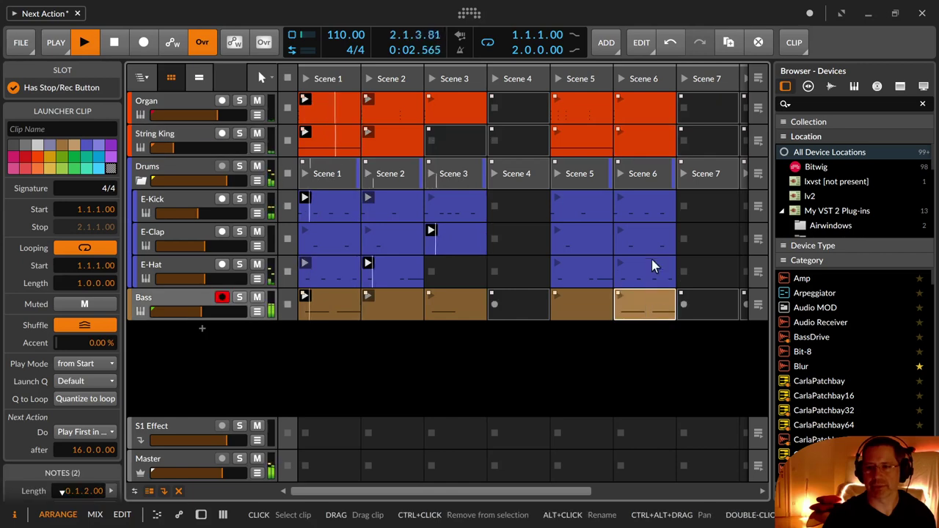
click(644, 212)
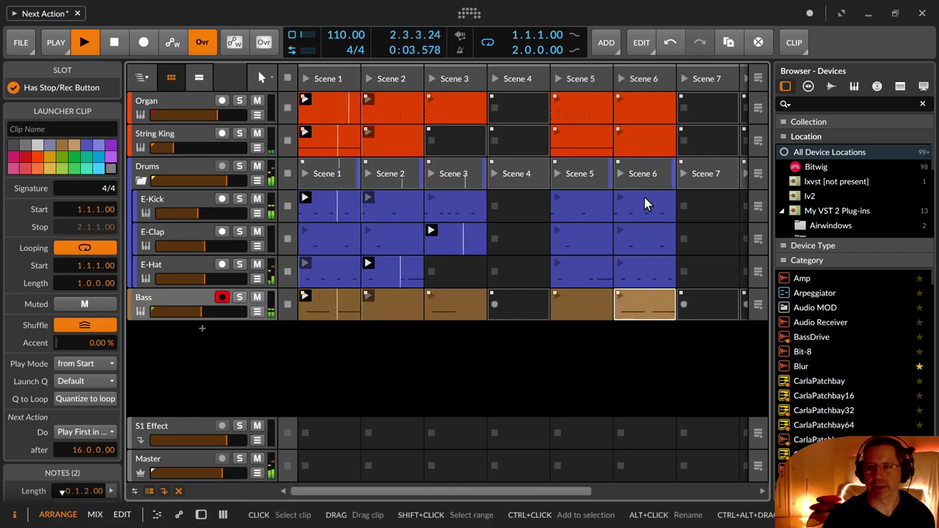
click(632, 112)
Step: Set the next action time of the Drums group's Scene 6 clips to 5.0.0.00
click(636, 174)
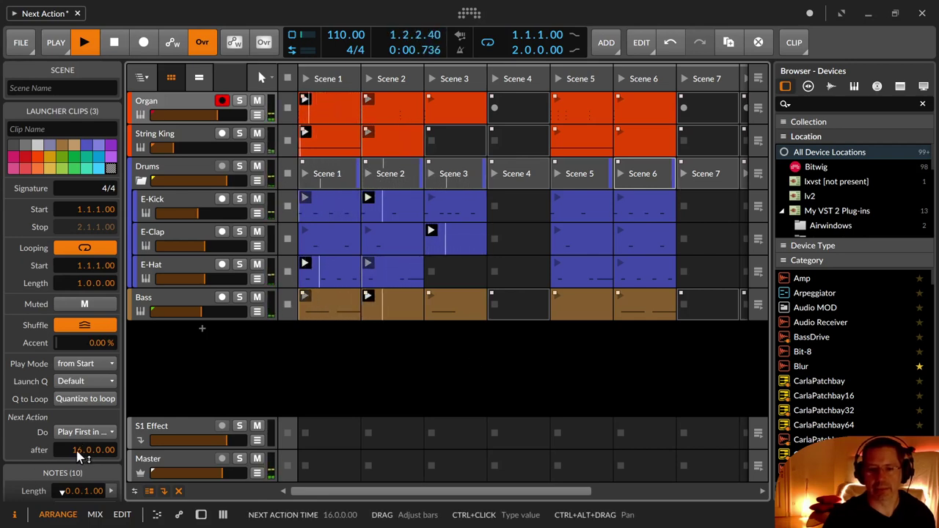
drag(79, 452, 78, 506)
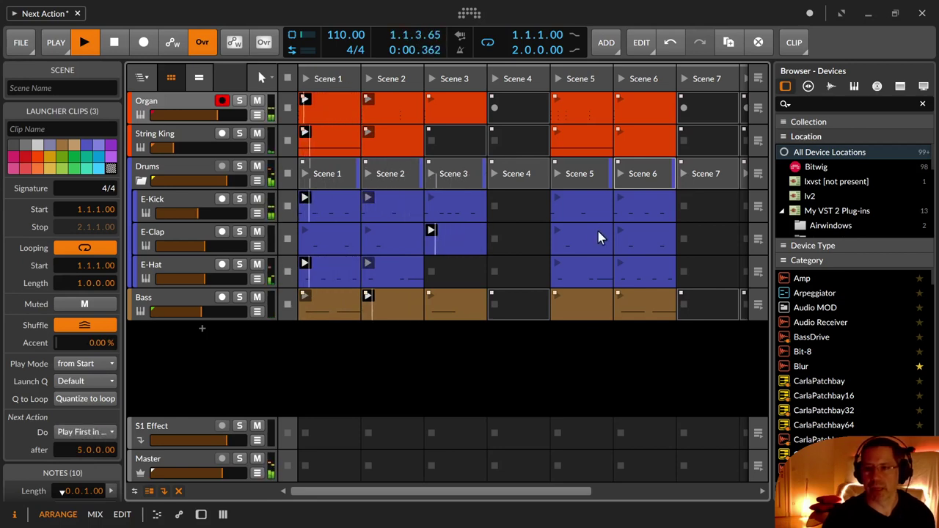
click(638, 216)
Step: Try Play Random and settle on Round-robin as the next action of the E-Kick Scene 5 clip
click(585, 207)
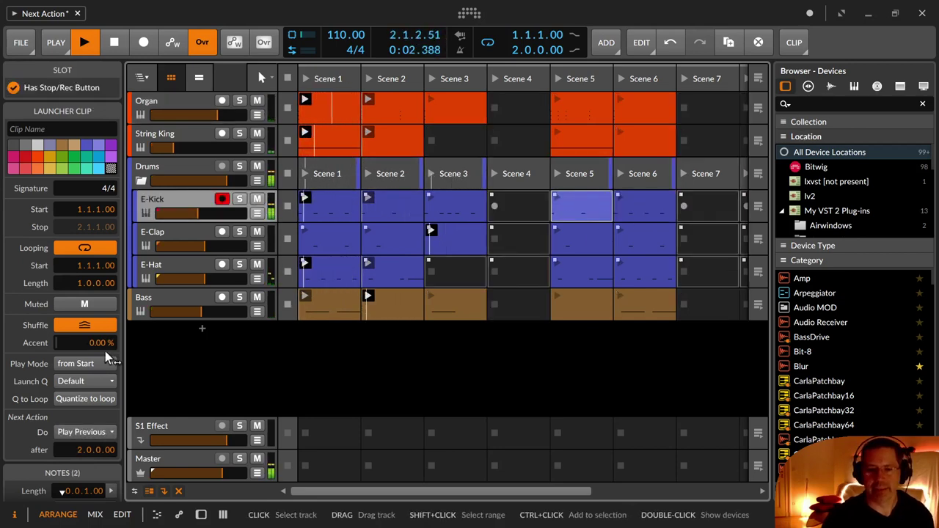
click(70, 433)
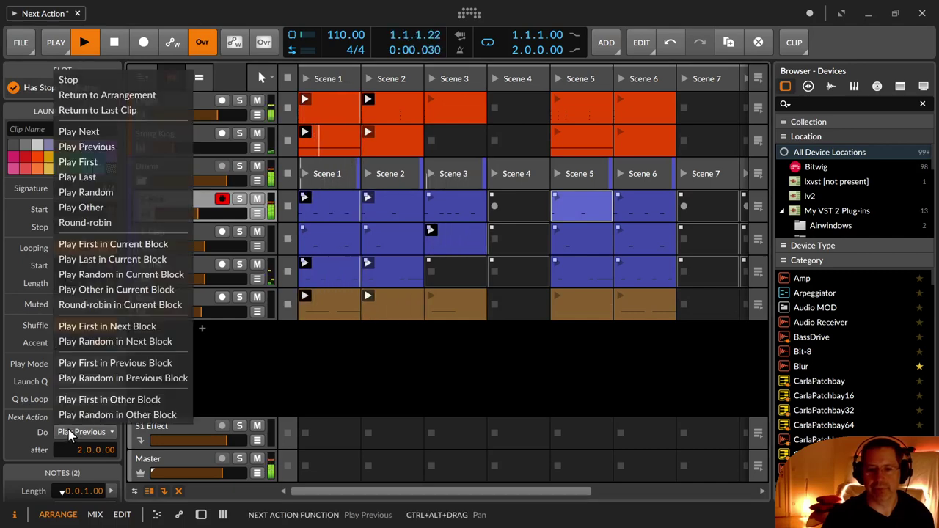
click(130, 190)
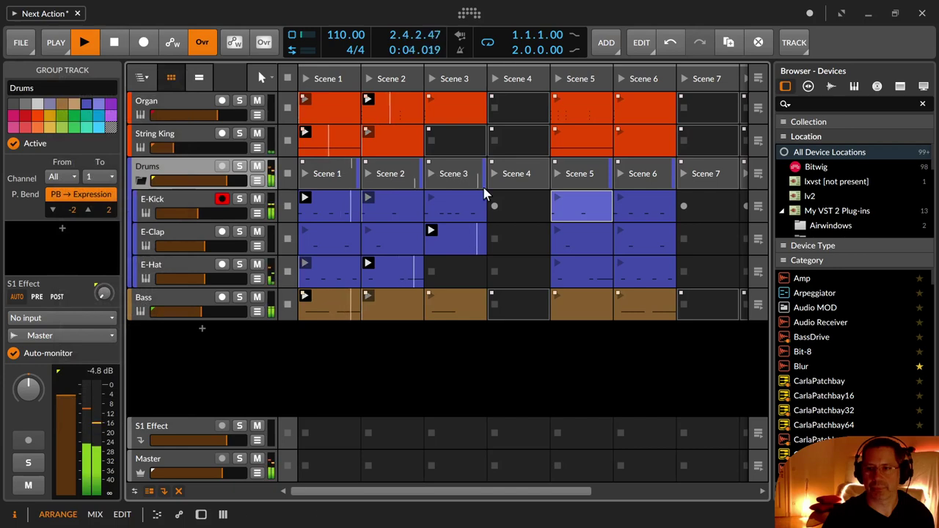
click(581, 205)
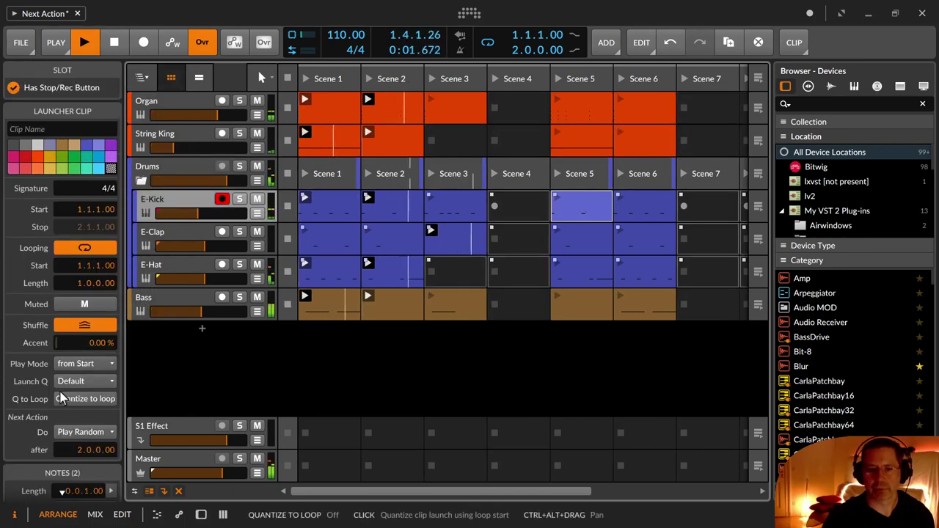
click(81, 432)
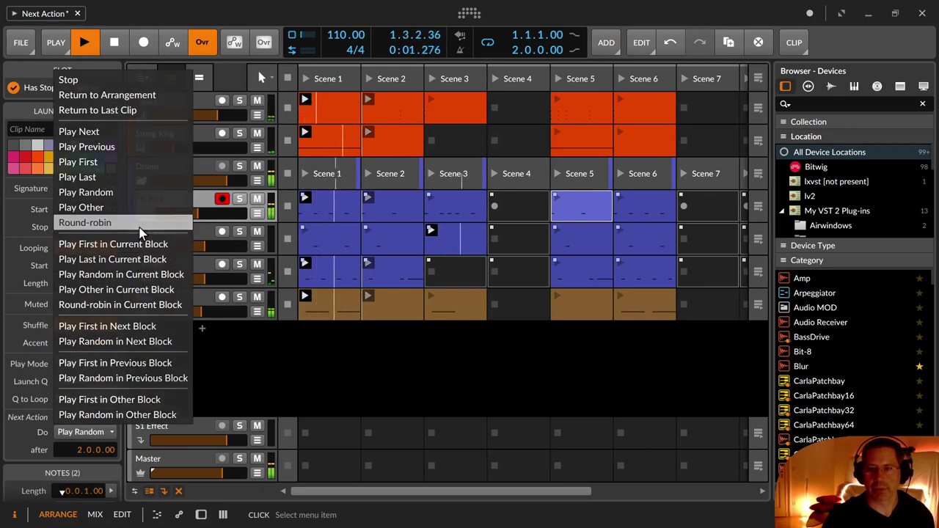
click(136, 223)
Step: Set the next action of the E-Kick Scene 6 clip to Play Previous
click(658, 214)
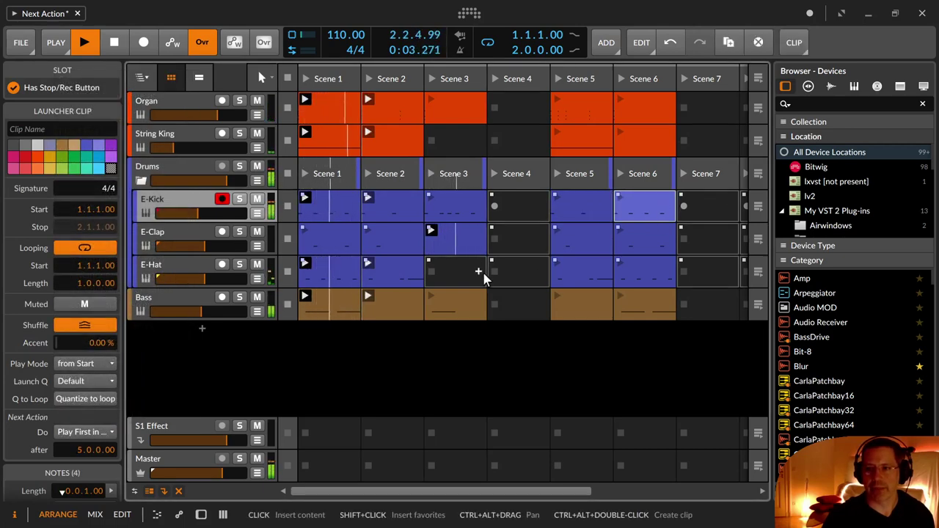
click(91, 433)
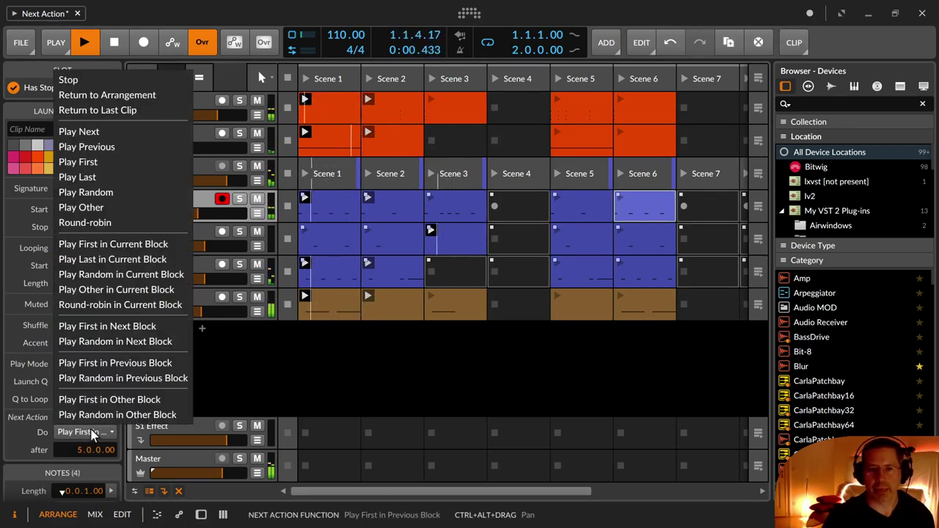
click(188, 152)
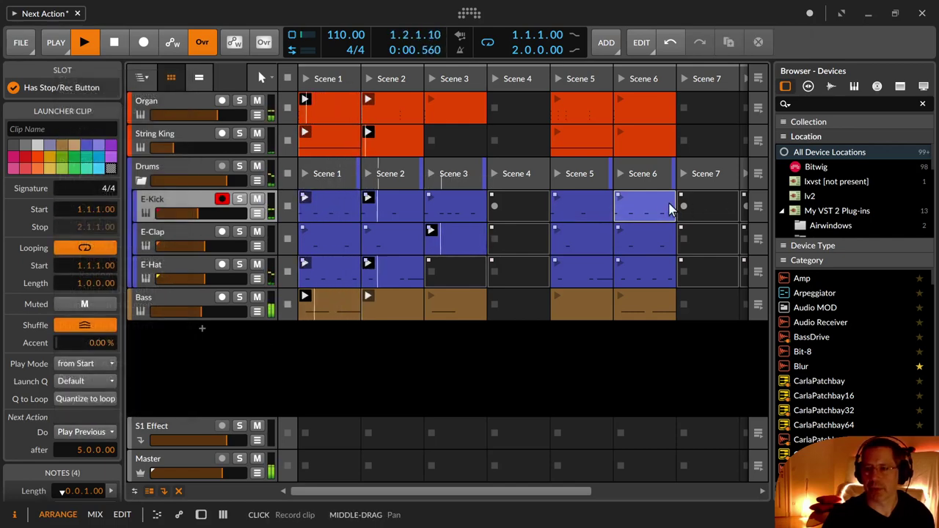
Step: Create an empty E-Kick clip in Scene 7 and set the E-Kick Scene 6 clip's next action to Play Random
double_click(701, 207)
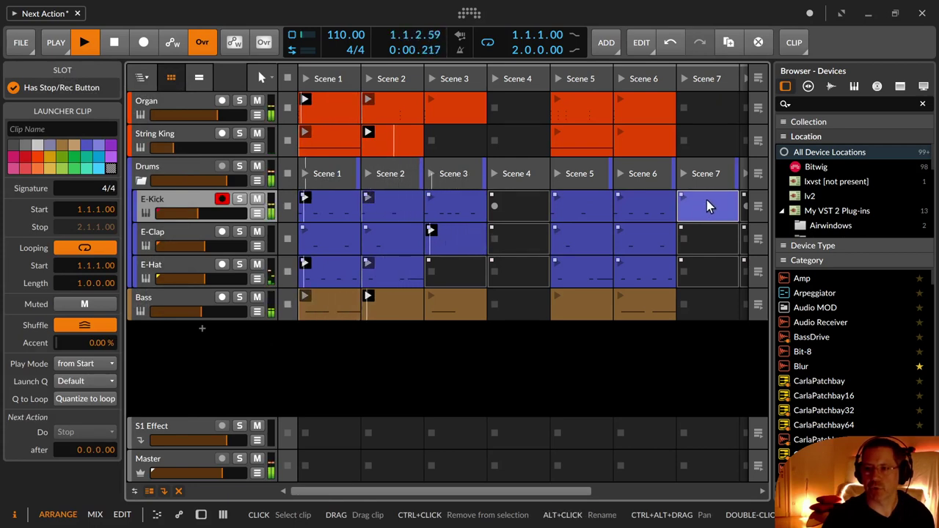
click(639, 206)
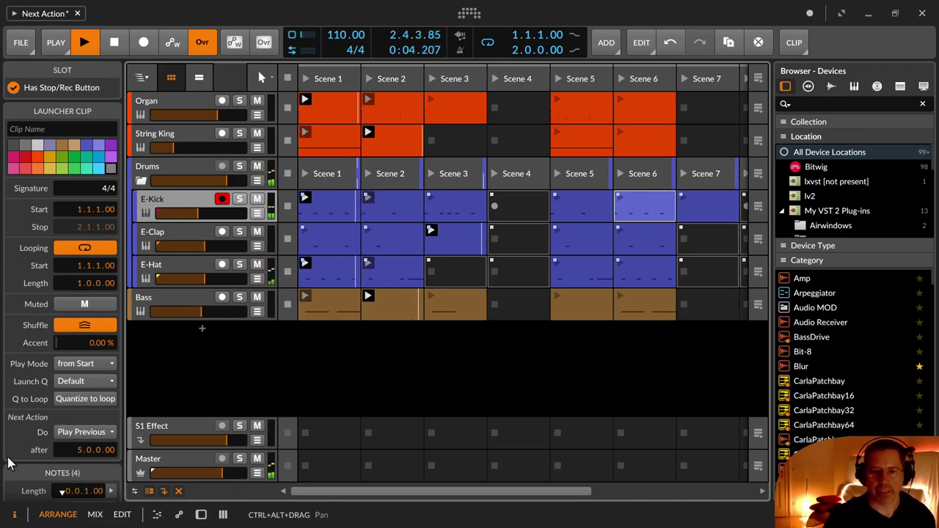
click(85, 432)
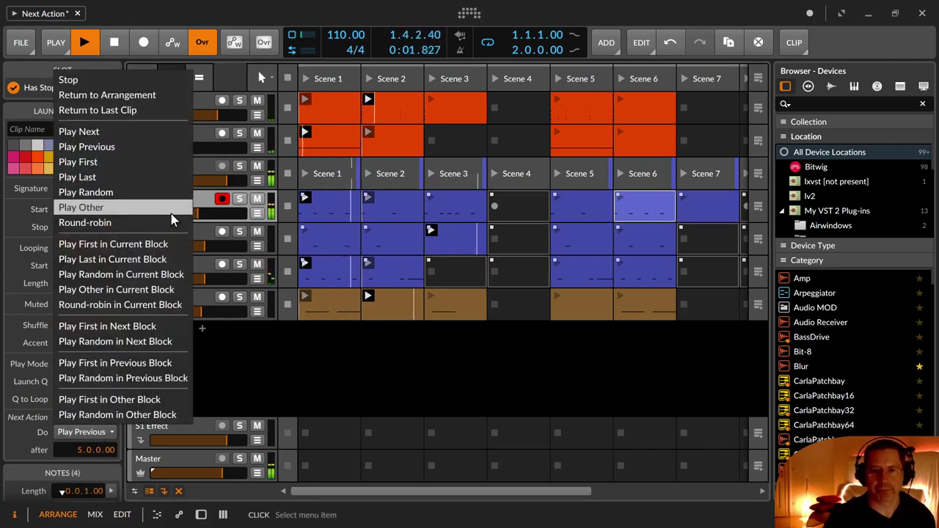
click(167, 192)
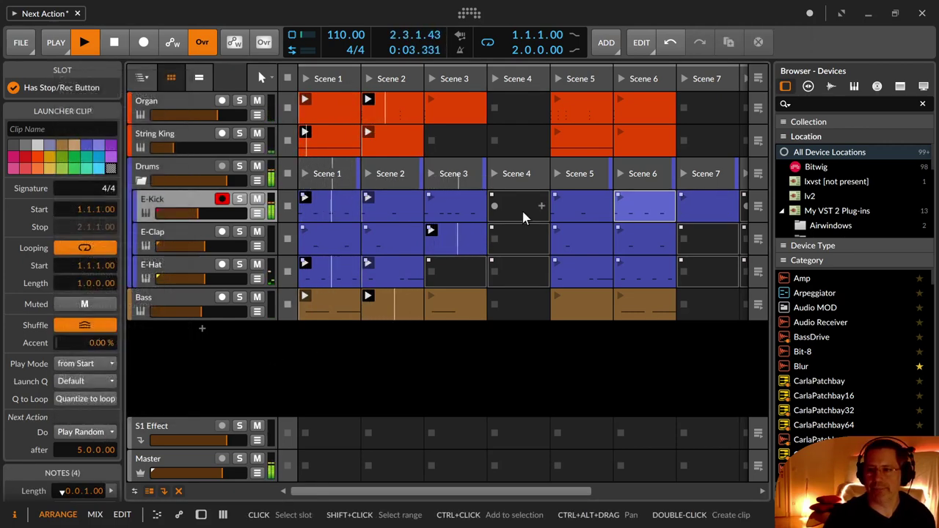
Step: Set the next action of the E-Kick Scene 7 clip to Play Random in Previous Block after 2.0.0.00
click(719, 213)
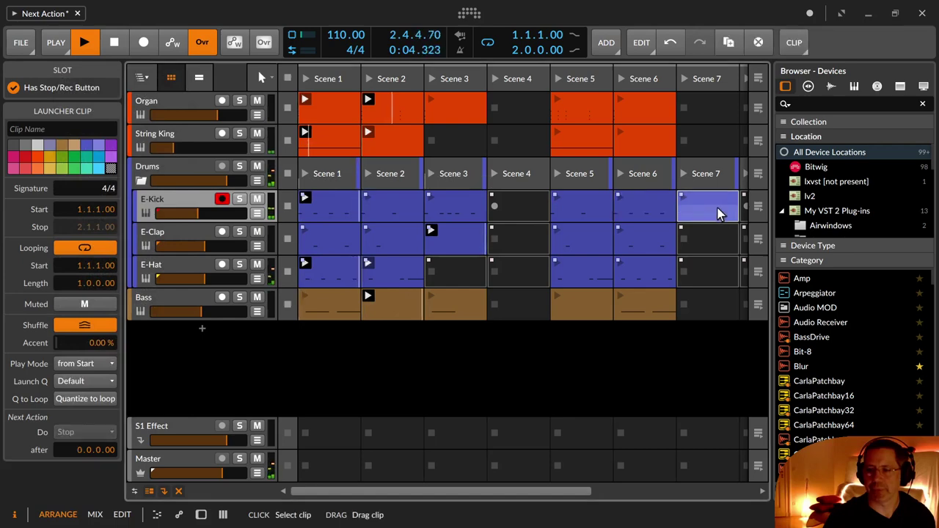
drag(84, 450, 83, 441)
click(84, 432)
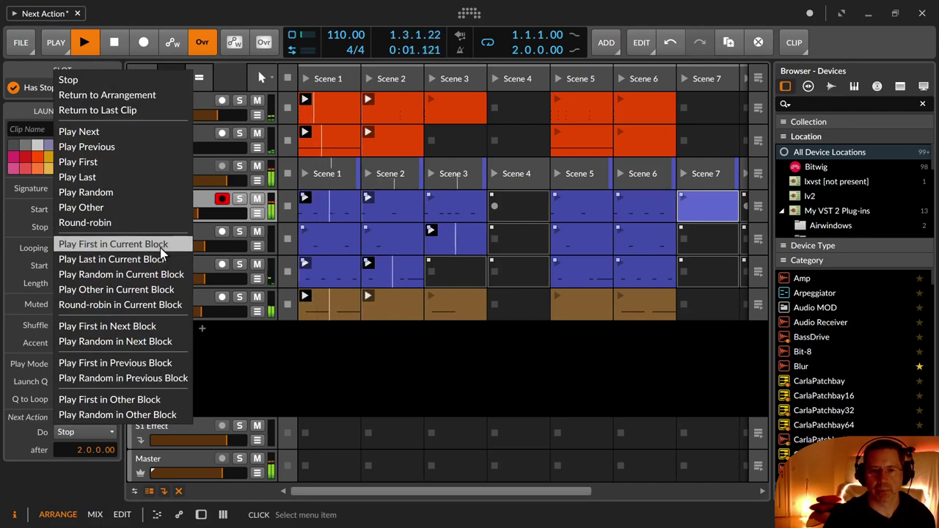
click(145, 379)
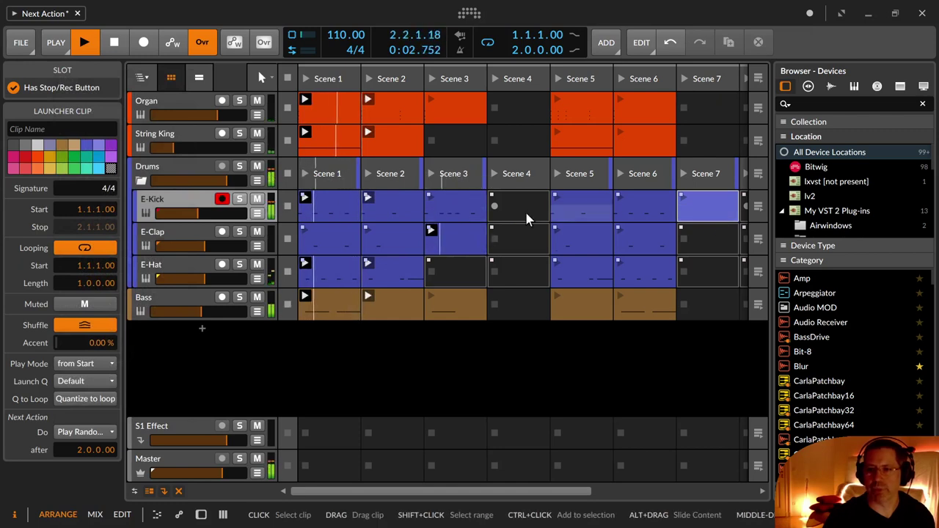
Step: Copy the E-Clap Scene 6 clip to Scene 7 and set the copy's next action to Play Random in Previous Block
click(648, 234)
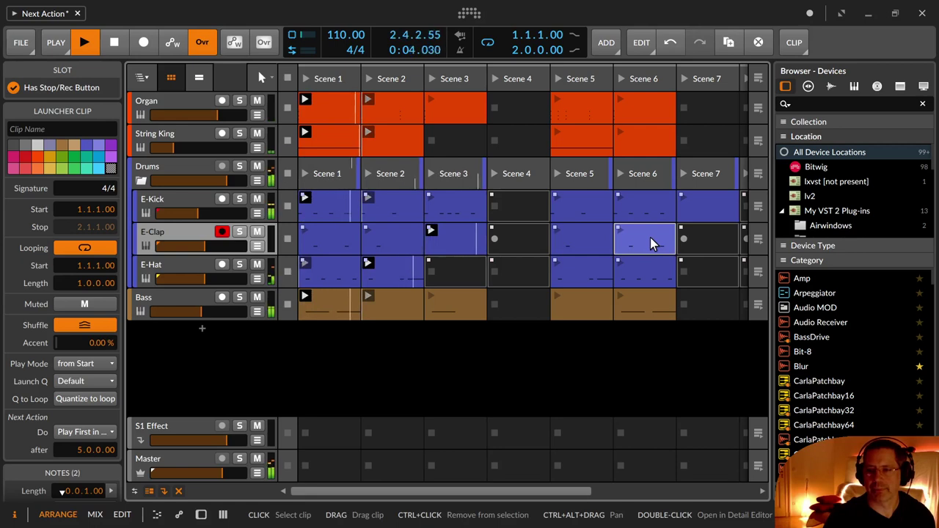
drag(650, 238, 702, 245)
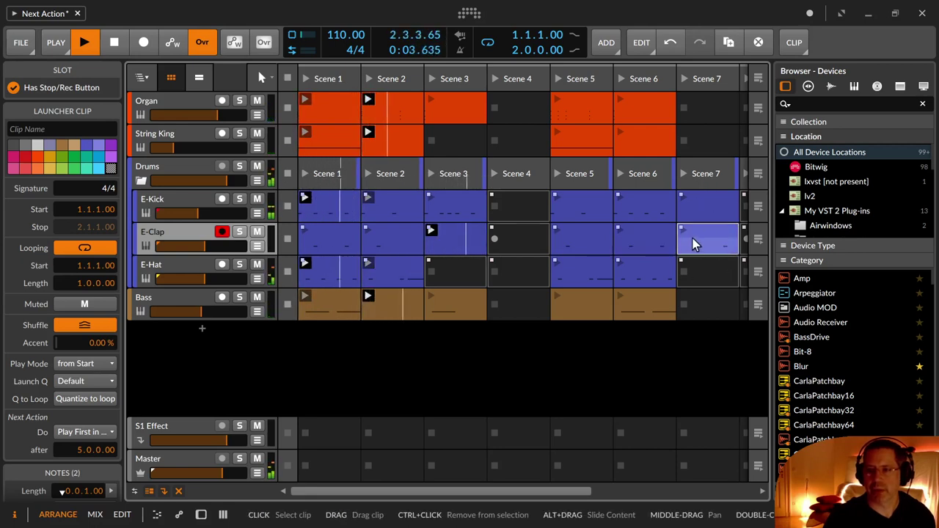
click(91, 431)
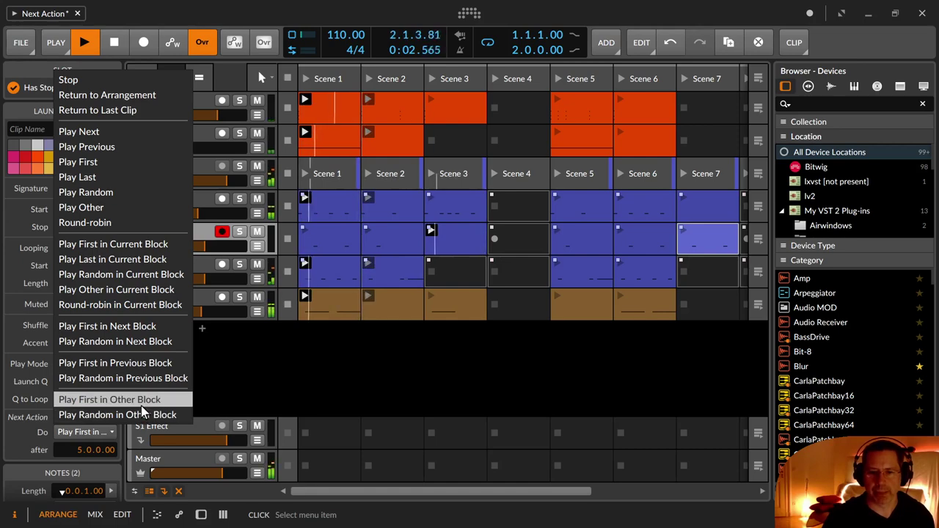
click(140, 378)
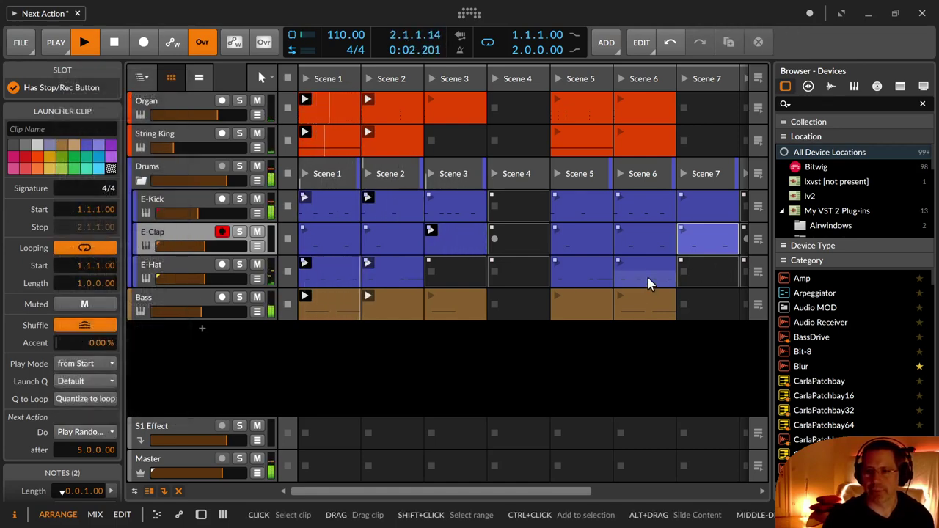
Step: Copy the E-Hat Scene 5 clip to Scene 7
right_click(644, 303)
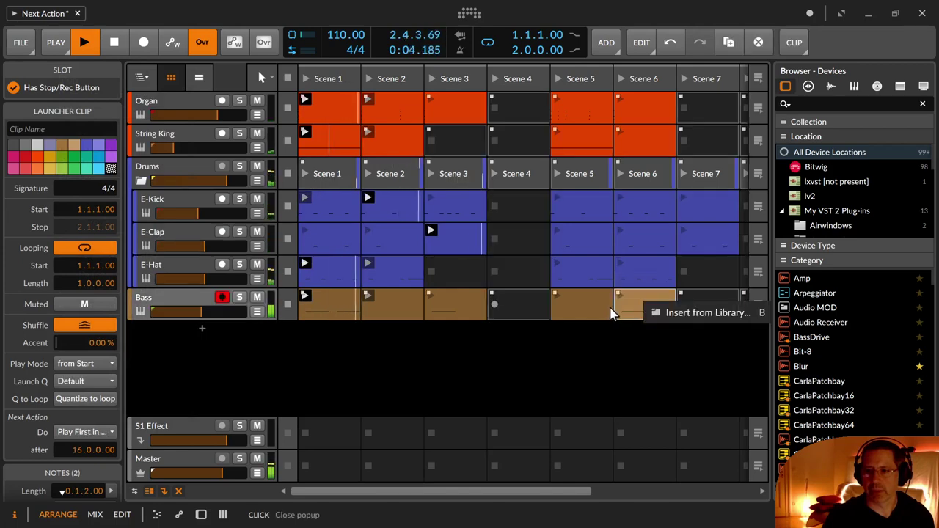
click(598, 356)
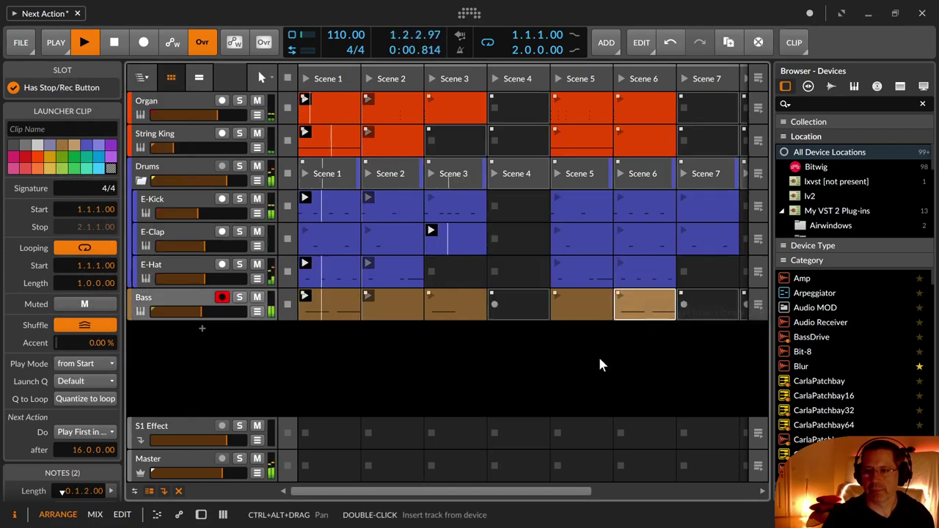
click(596, 271)
drag(595, 270, 697, 277)
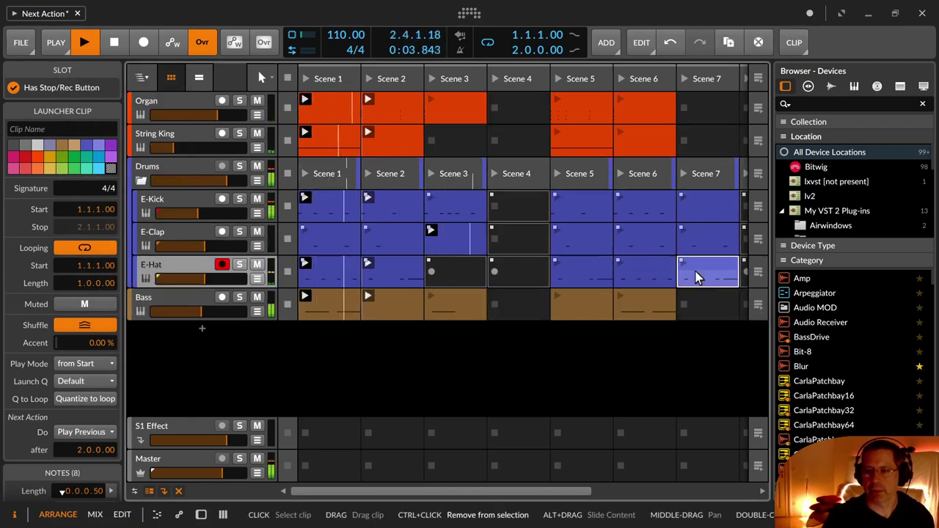
Step: Thin out the E-Hat Scene 7 pattern by deleting the note at 1.3.3 and the notes at 1.4.3
double_click(697, 277)
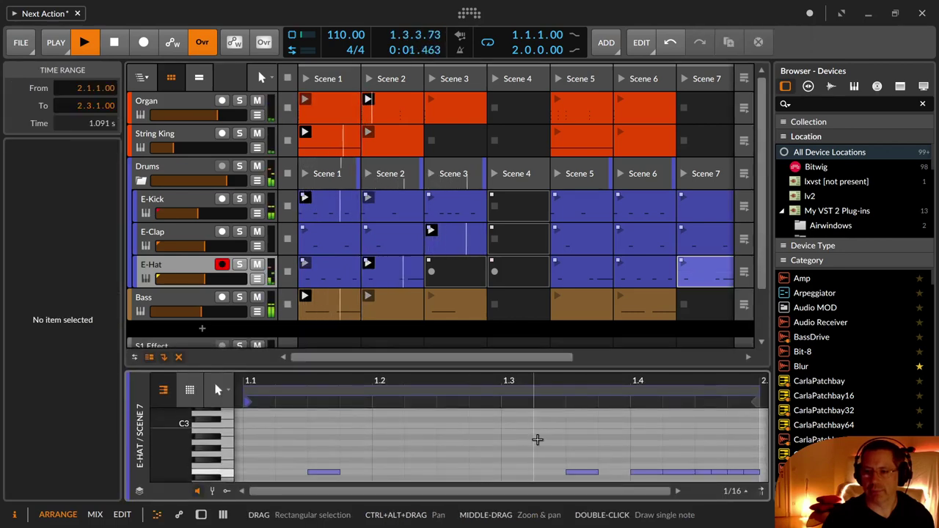
click(582, 418)
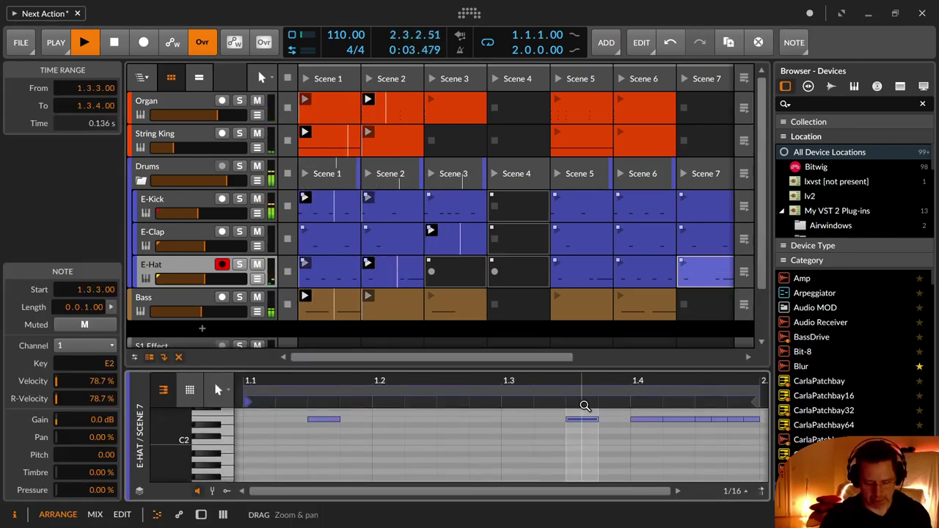
key(Delete)
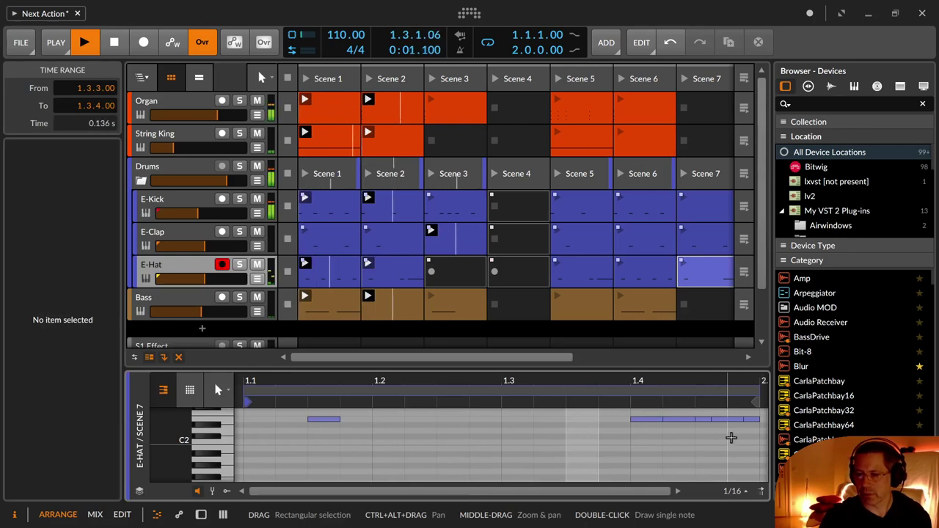
click(711, 419)
key(Delete)
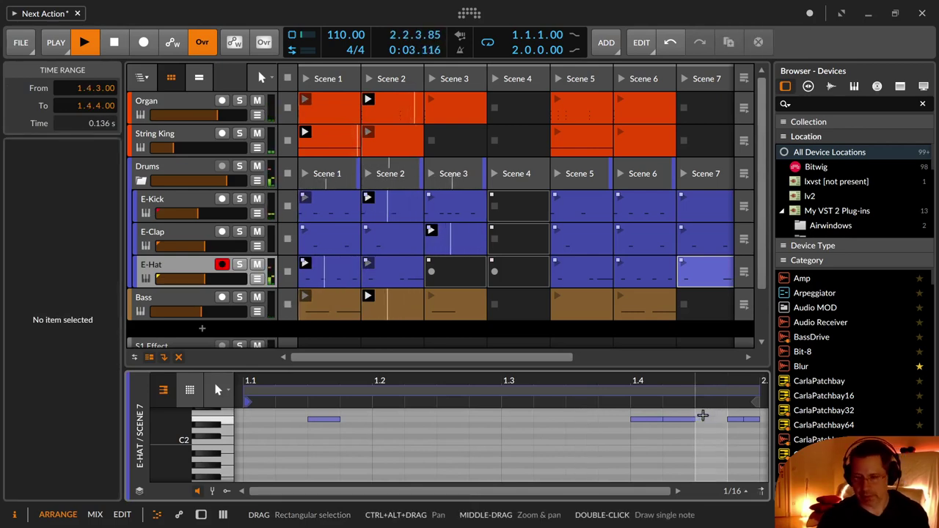
Step: Set the next action of the E-Hat Scene 7 clip to Play Random in Previous Block
click(709, 273)
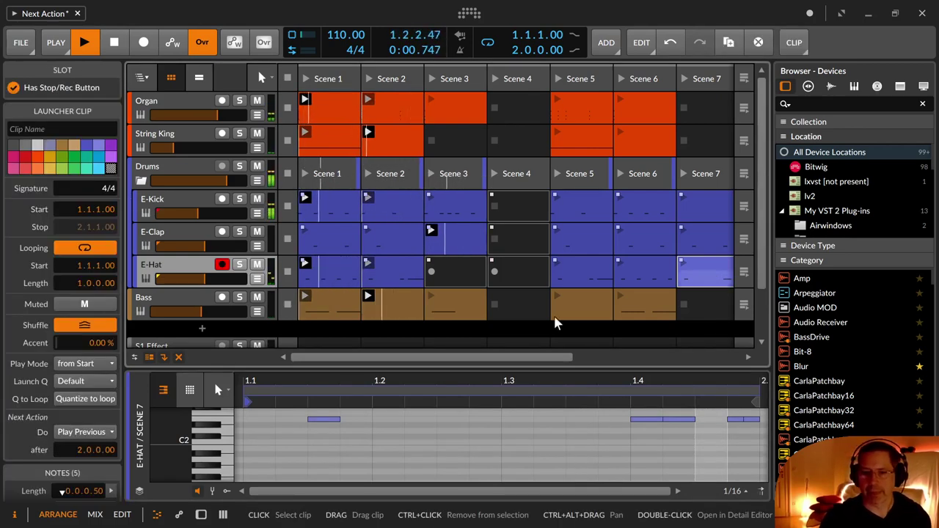
click(84, 431)
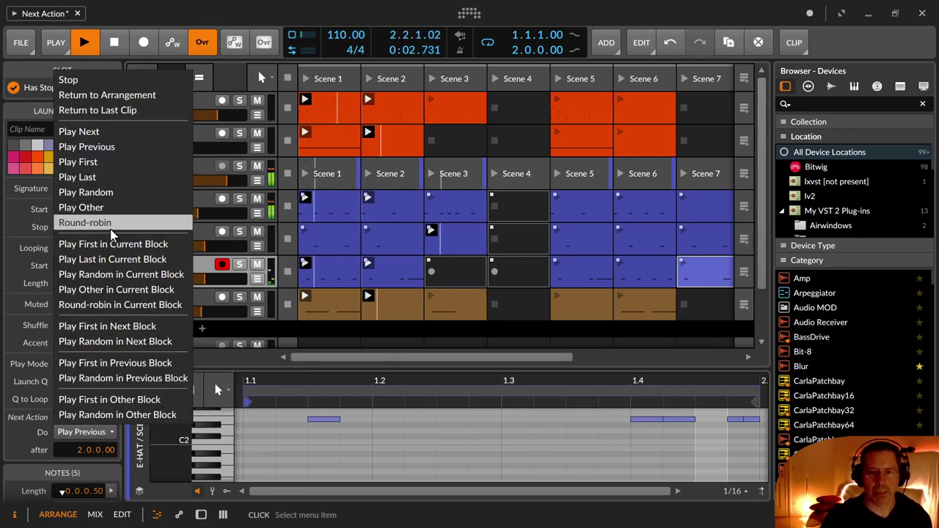
click(130, 383)
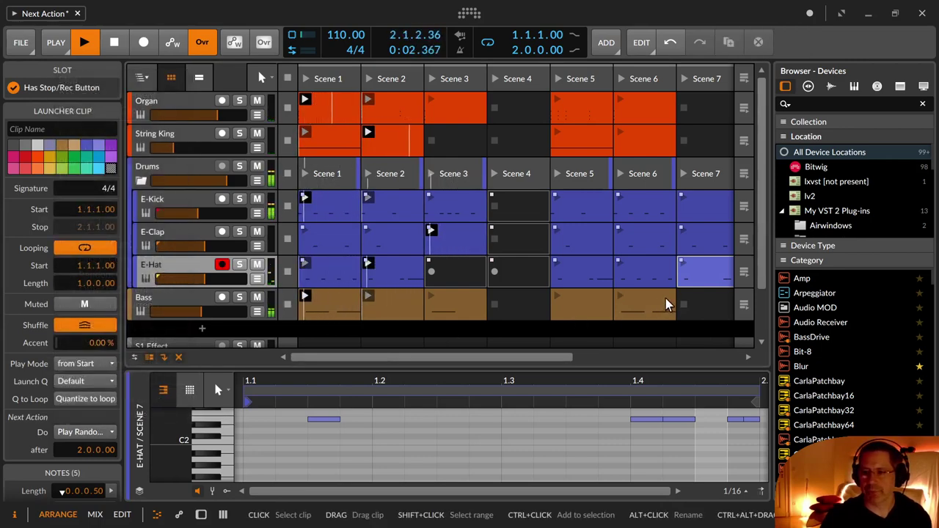
Step: Copy the Bass Scene 3 clip to Scene 7 and set the copy's next action to Play Random in Previous Block
drag(454, 309, 700, 306)
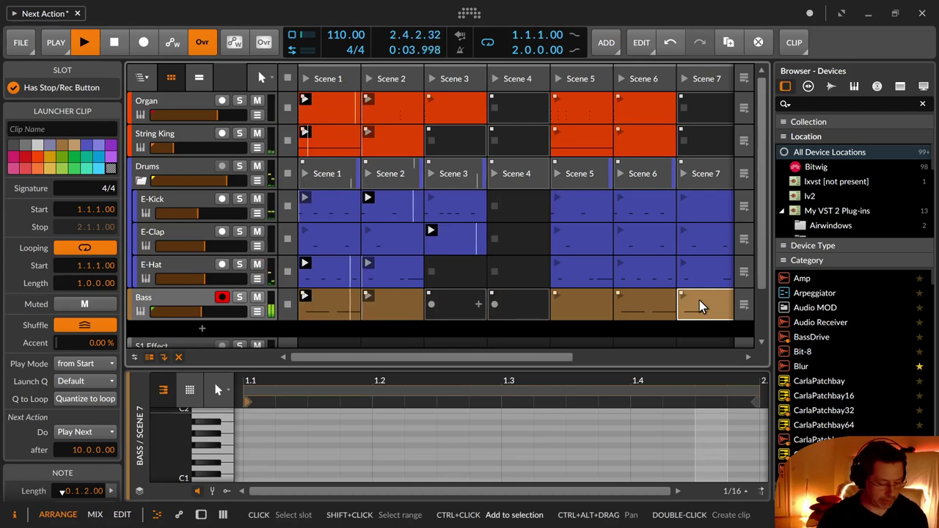
key(ctrl+z)
drag(591, 303, 707, 306)
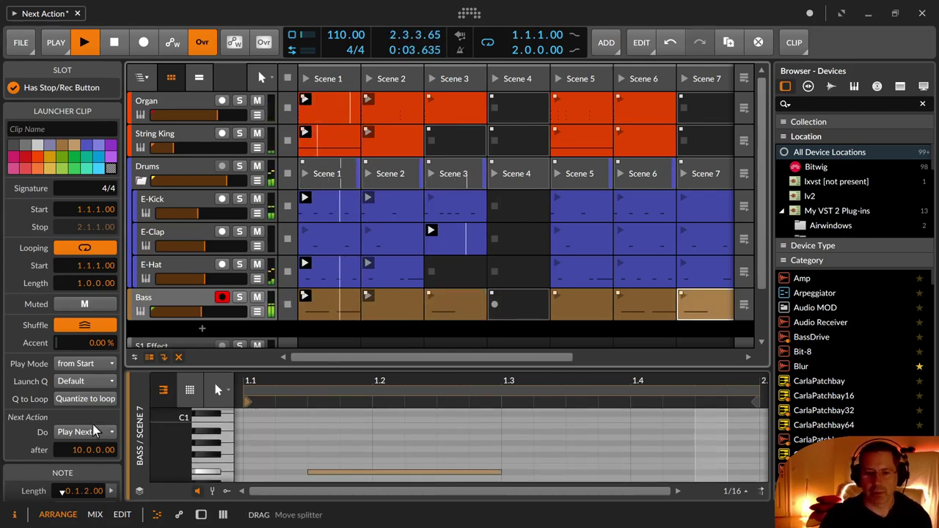
click(94, 431)
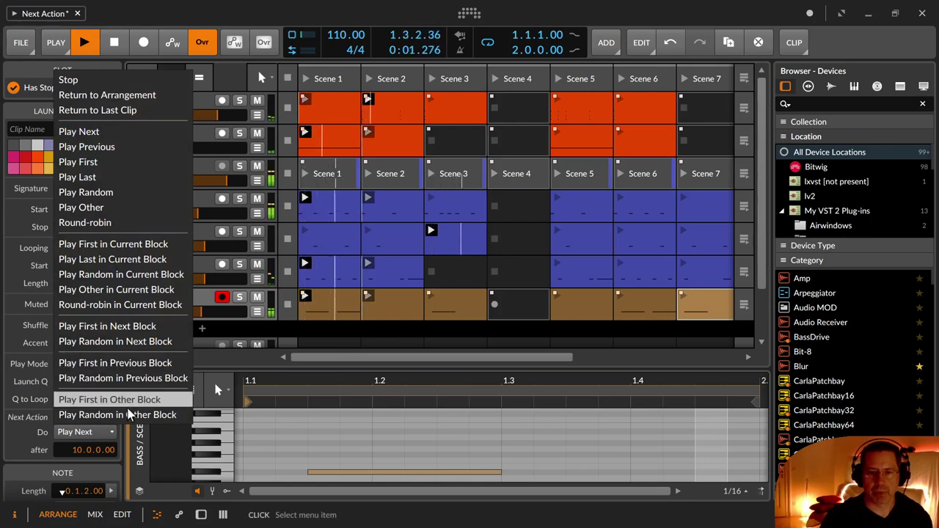
click(123, 378)
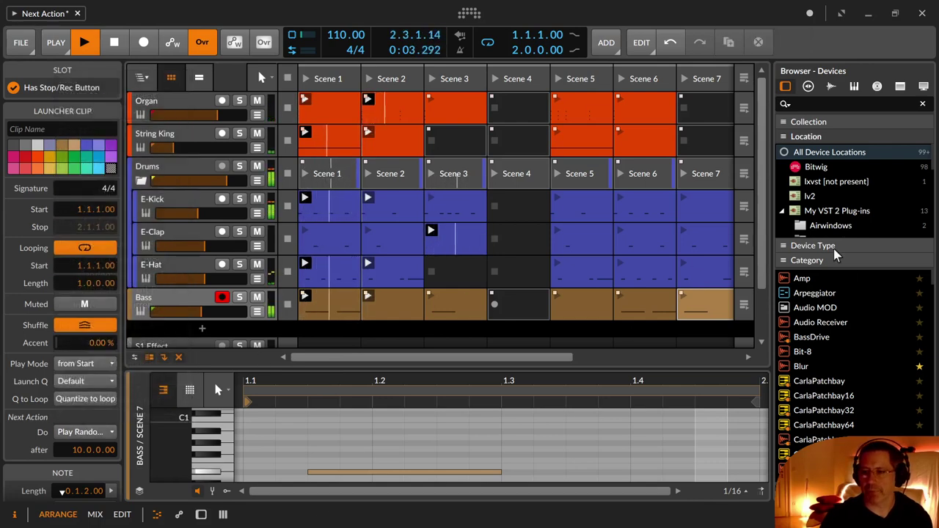
Step: Move Scenes 5 to 7 together one position further along, into the Scene 6 to 8 slots
mouse_move(774, 242)
mouse_down()
mouse_move(797, 242)
mouse_move(781, 242)
mouse_up()
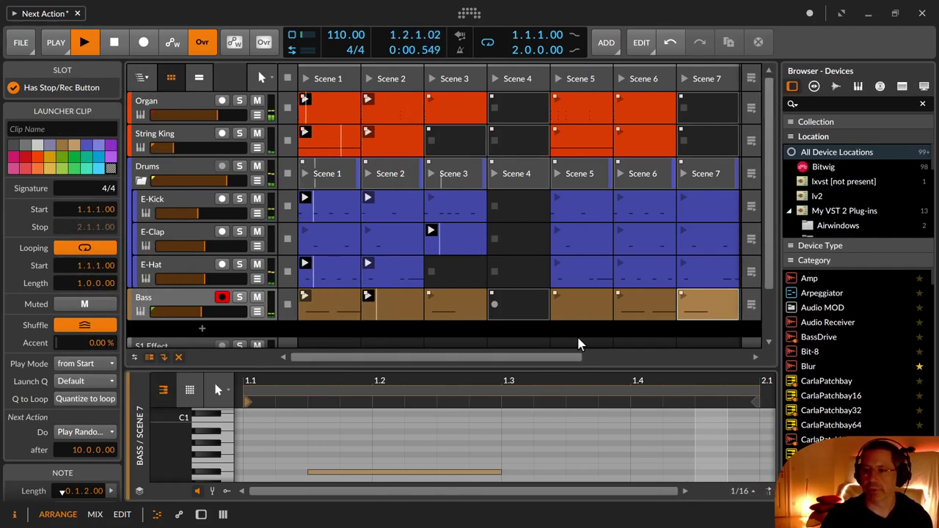
drag(562, 356, 608, 321)
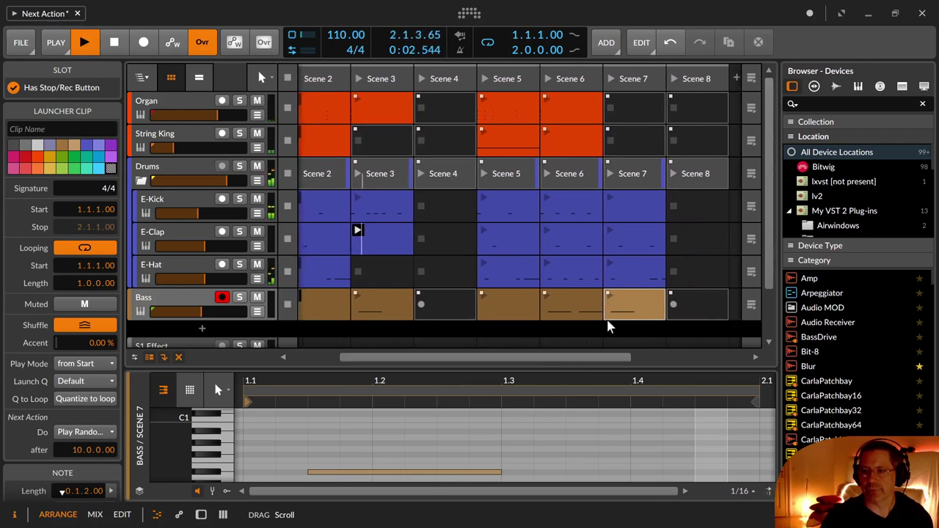
click(649, 109)
click(591, 104)
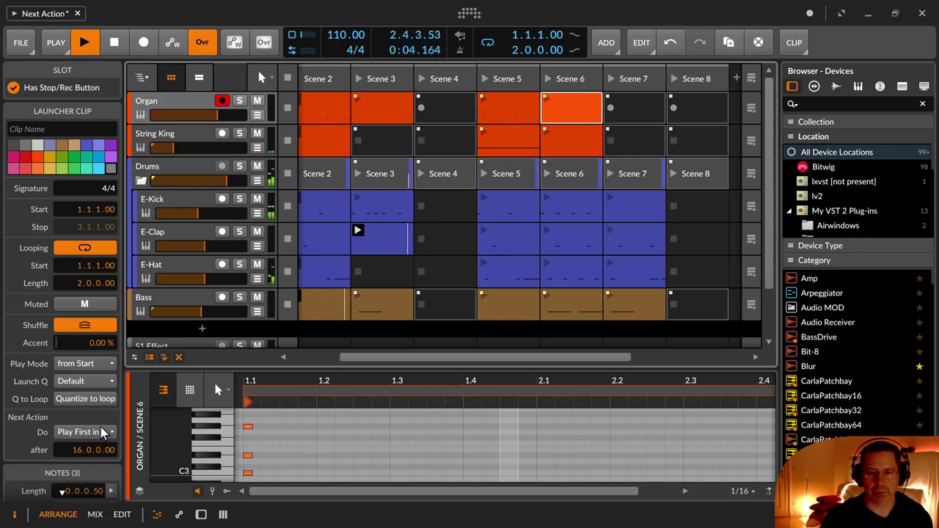
click(577, 145)
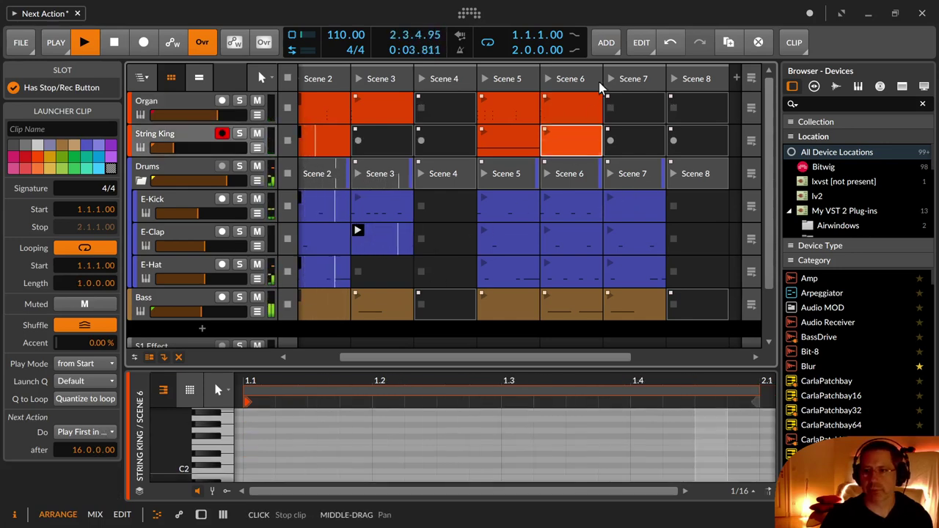
click(517, 86)
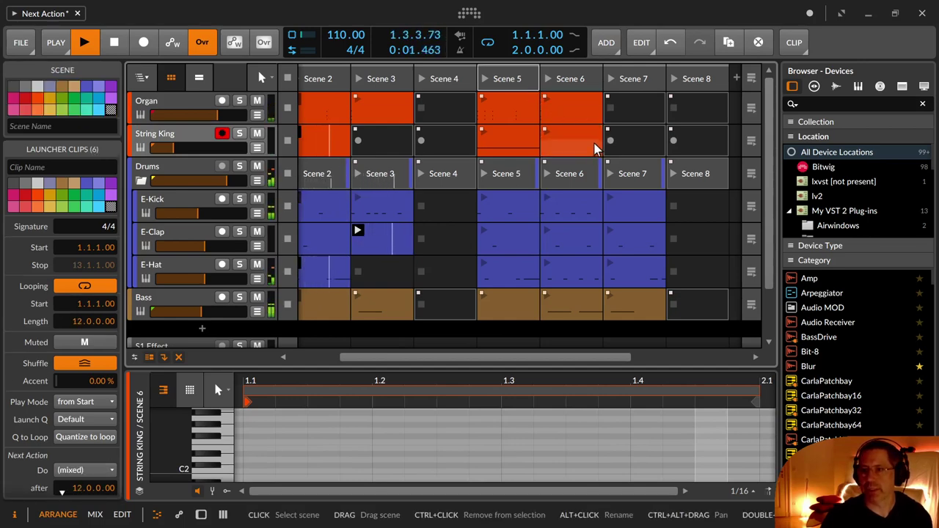
shift+click(622, 83)
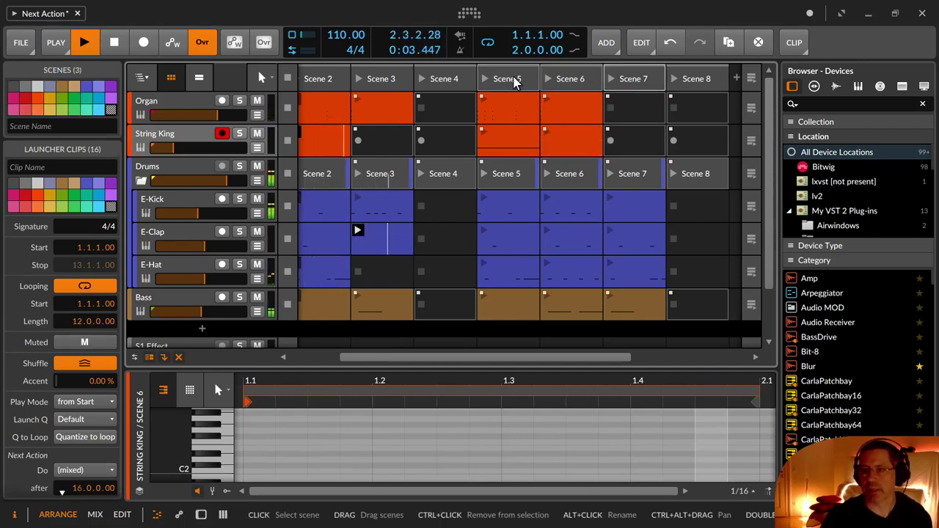
drag(510, 82, 554, 86)
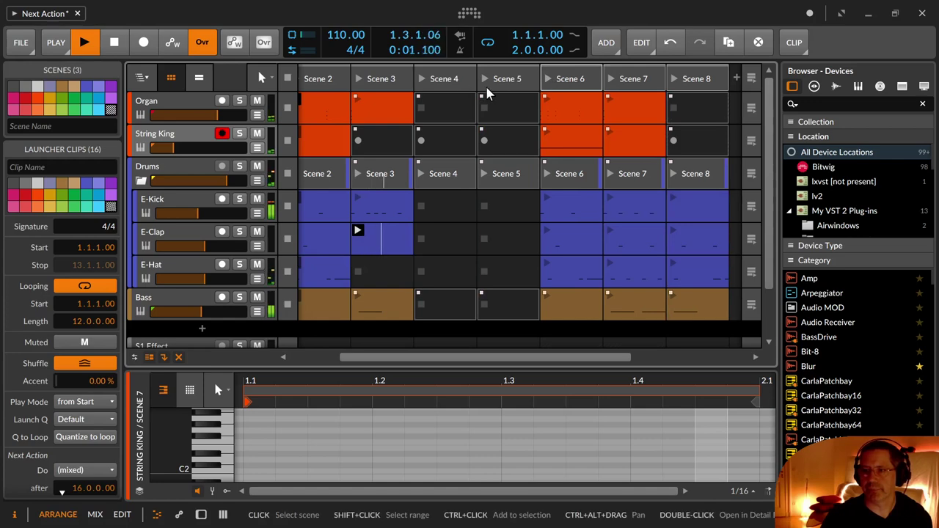
Step: Create an empty Organ clip in Scene 4 and check the next action of the Organ Scene 3 clip
click(433, 82)
click(436, 114)
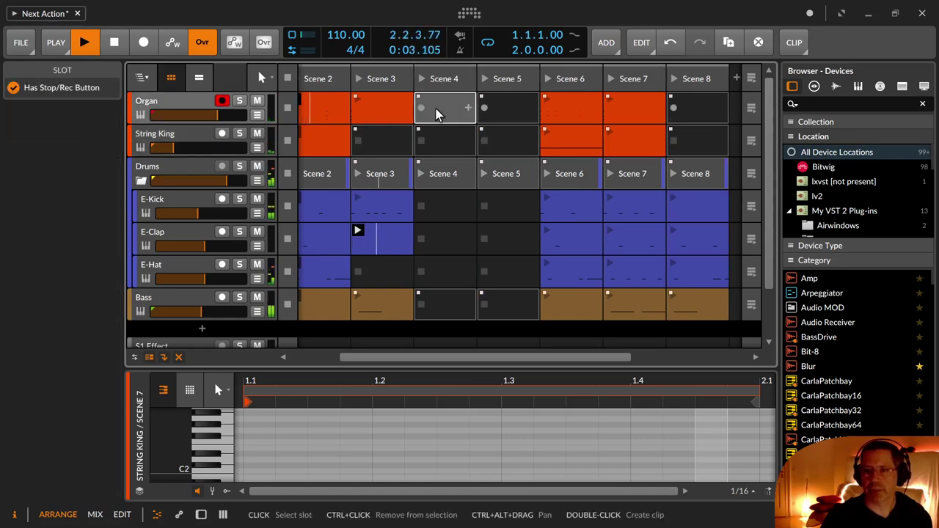
double_click(436, 113)
click(374, 114)
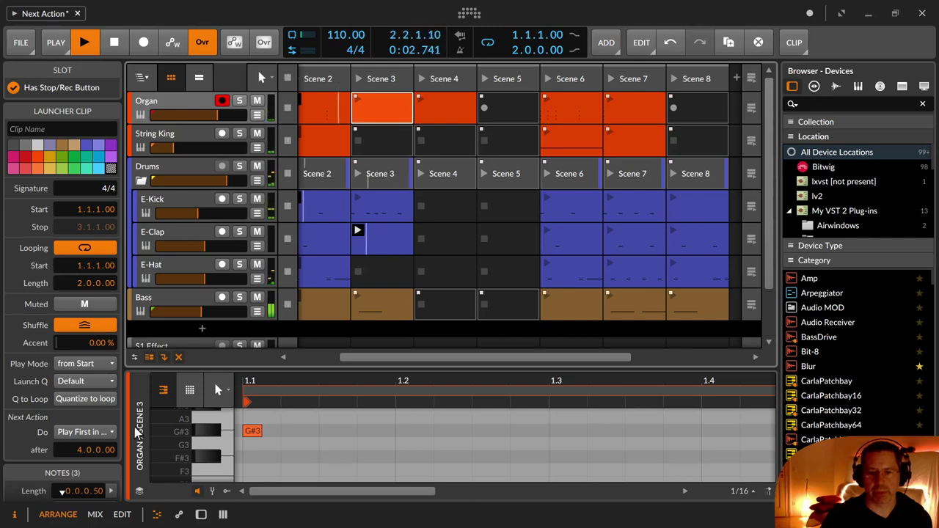
click(108, 432)
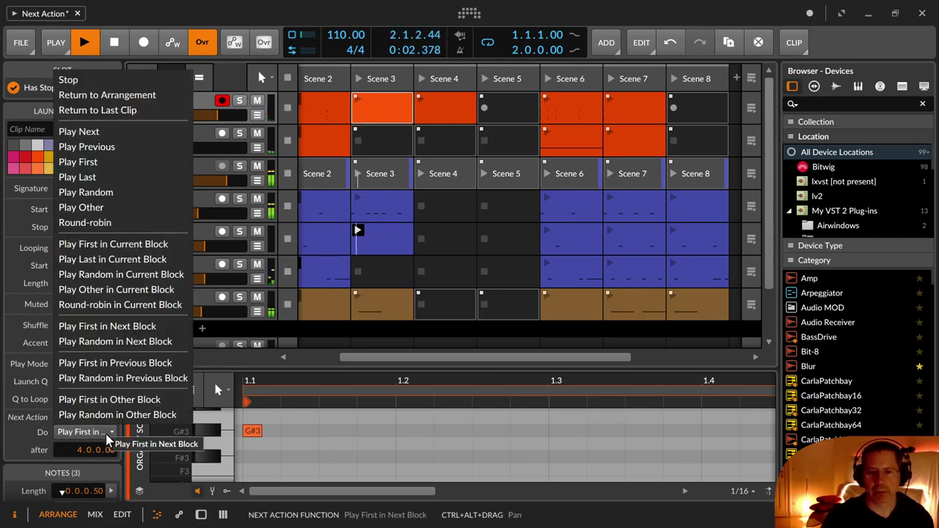
click(401, 163)
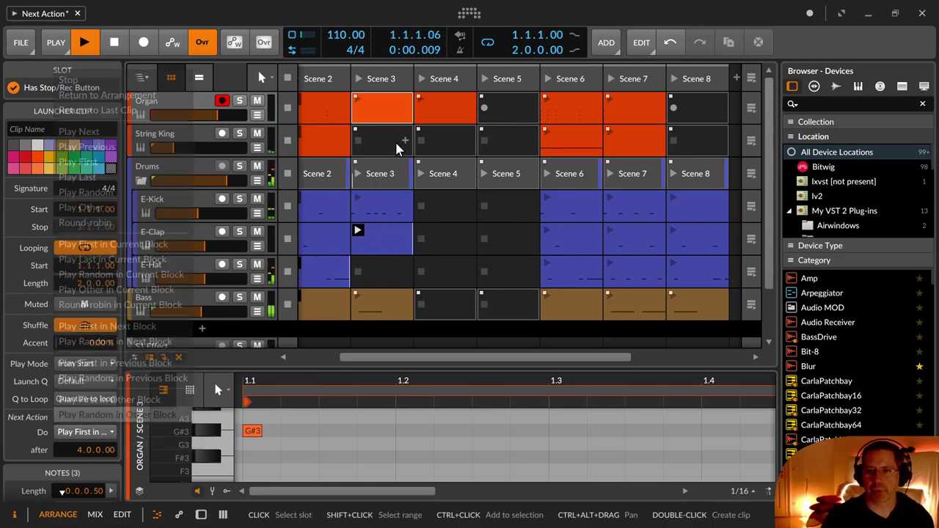
Step: Set the next action of the String King Scene 2 clip to Play Random
click(312, 144)
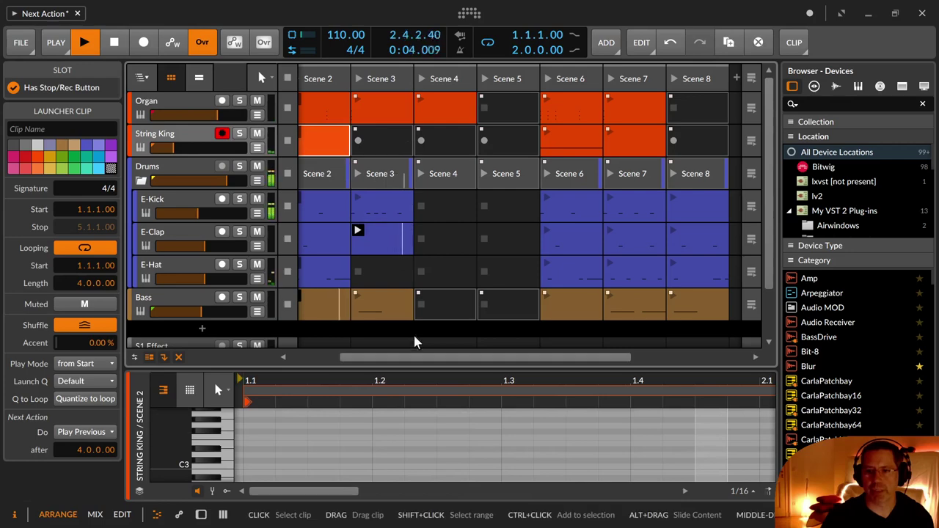
drag(397, 358, 332, 362)
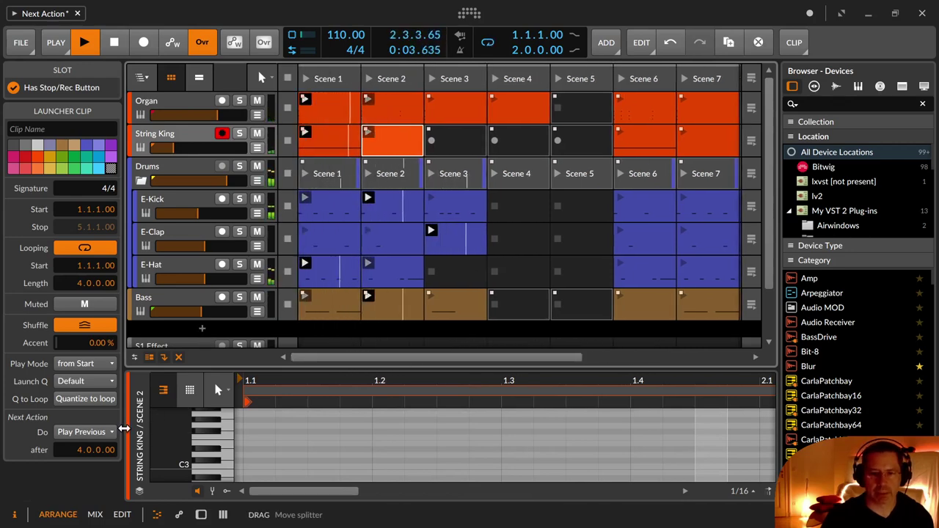
click(85, 432)
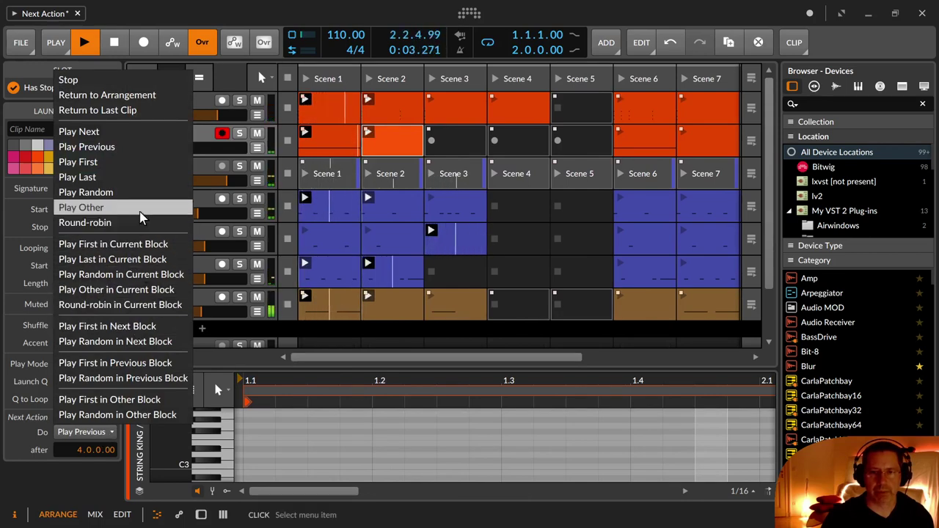
click(111, 192)
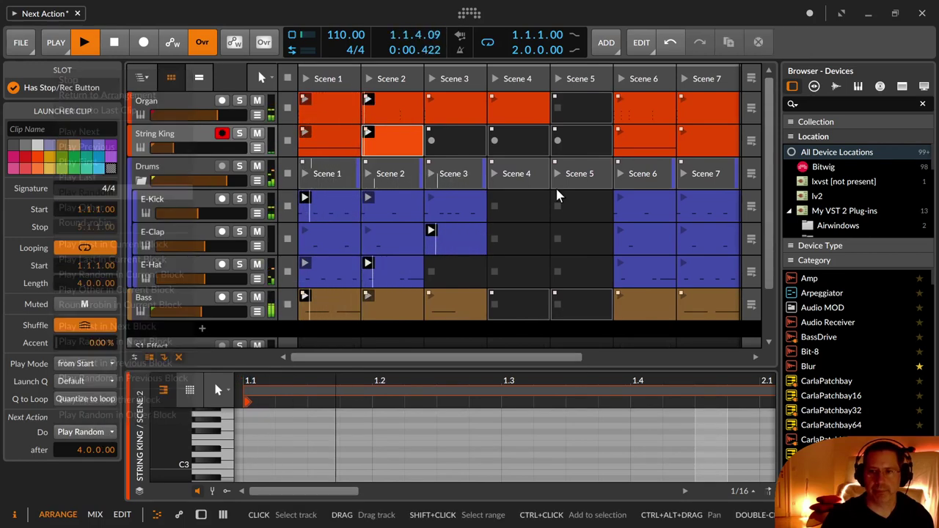
Step: Create an empty String King clip in Scene 3 with the next action Play Random in Next Block after 1.0.0.00
click(479, 139)
key(Escape)
click(449, 144)
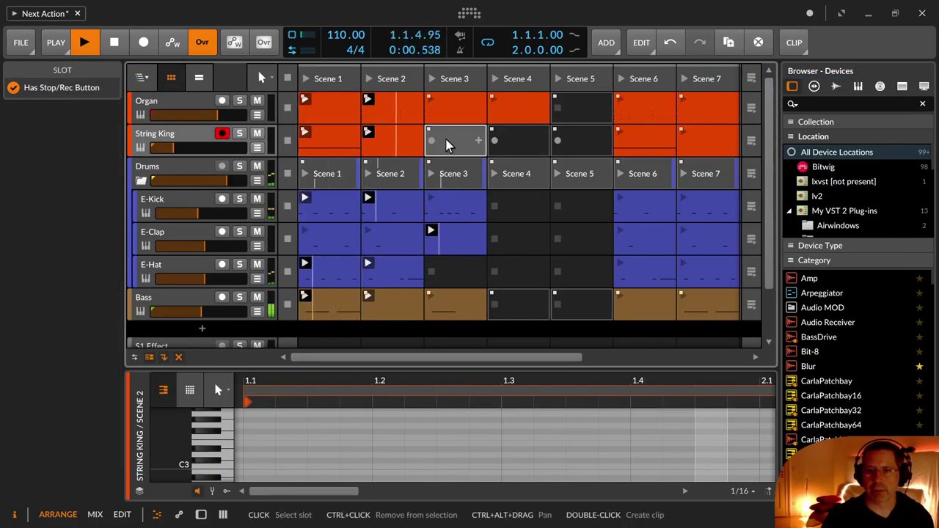
double_click(449, 144)
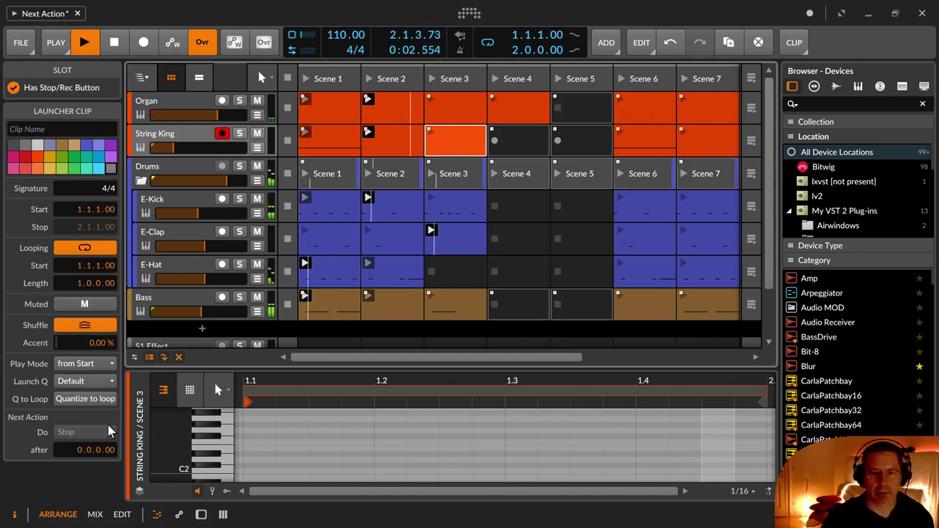
drag(84, 450, 84, 443)
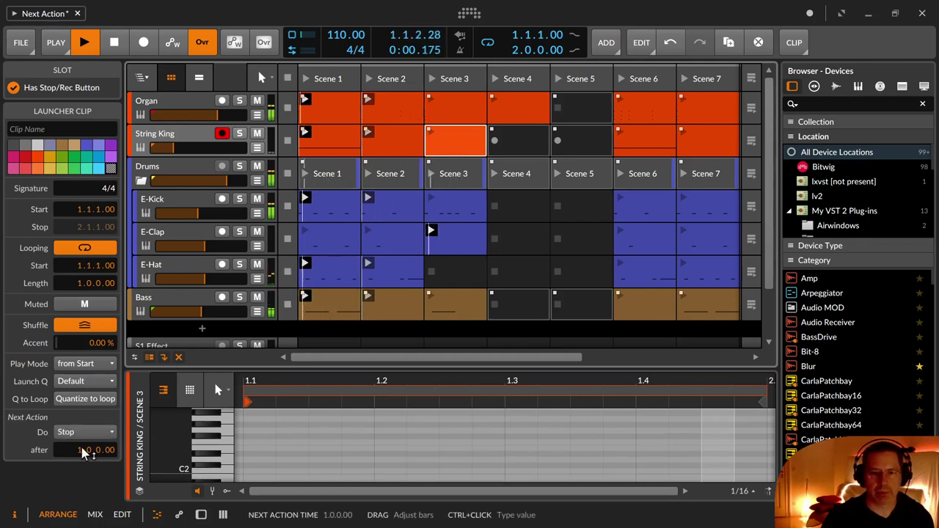
click(84, 432)
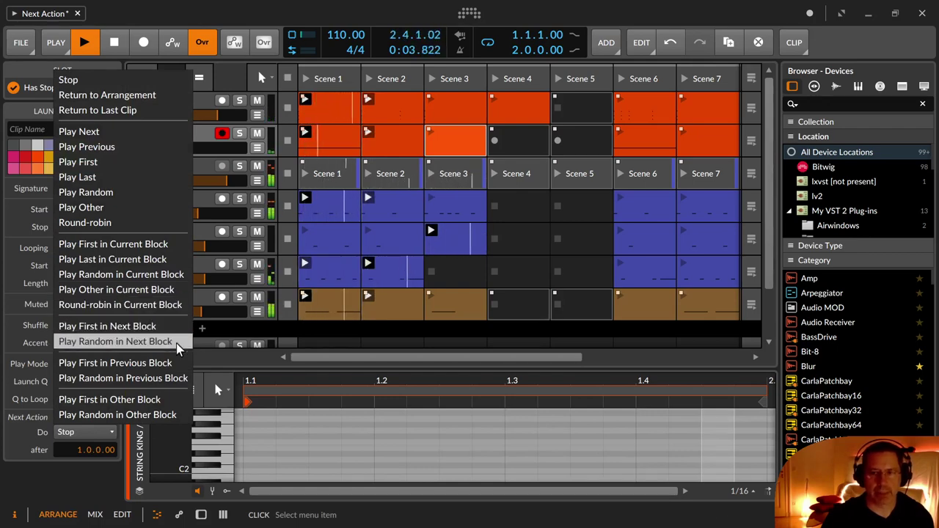
click(115, 341)
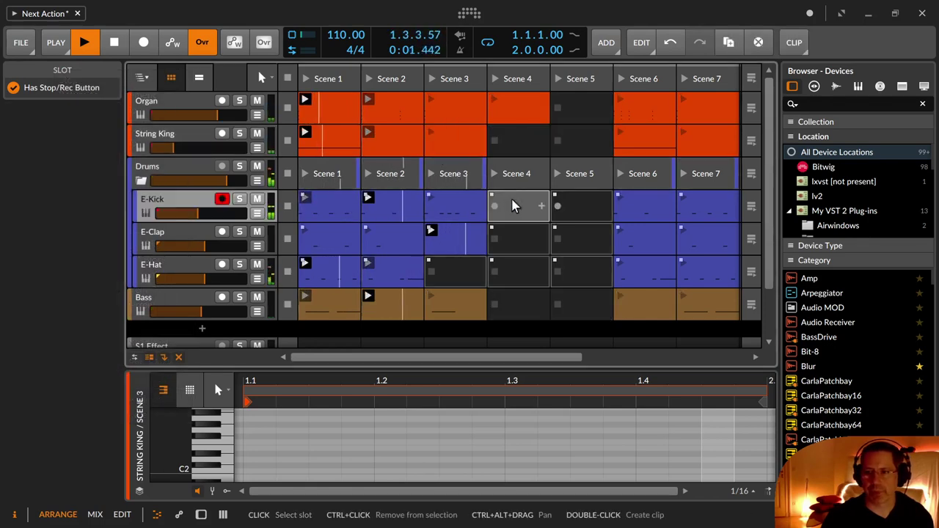
Step: Copy the E-Kick Scene 2 clip into Scene 4 and set the copy's next action to Play Random in Next Block
double_click(513, 207)
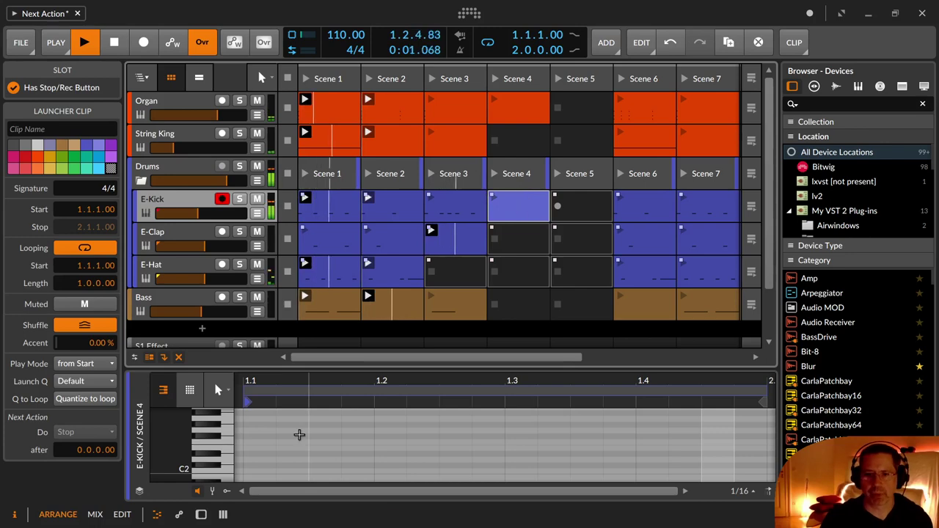
click(406, 204)
drag(406, 204, 504, 206)
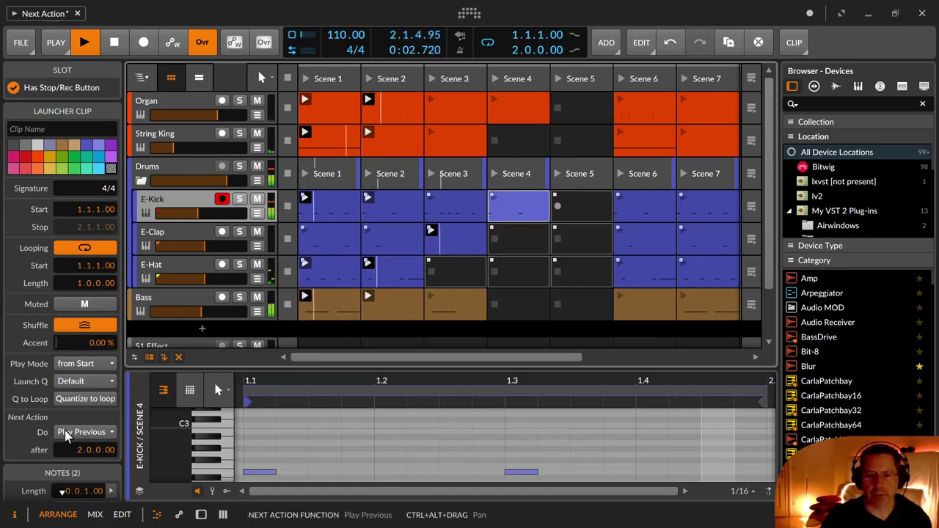
click(83, 432)
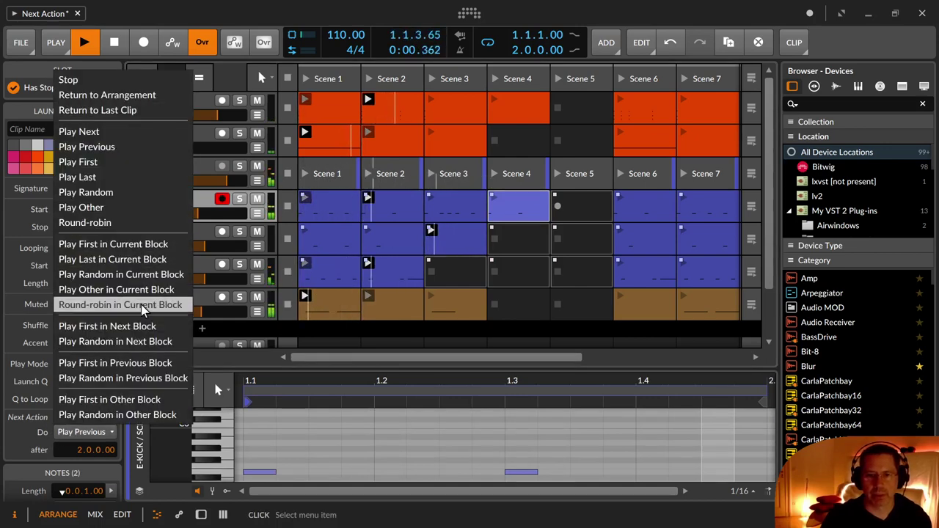
click(156, 346)
Step: Copy the E-Clap Scene 2 clip into Scene 4 and set its next action to Play First in Next Block after 1.0.0.00
click(462, 238)
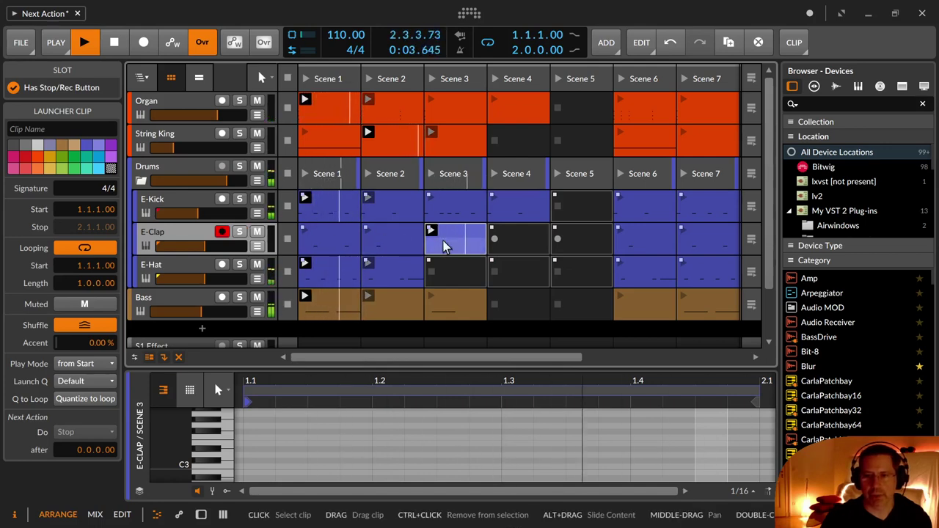
drag(406, 237, 508, 242)
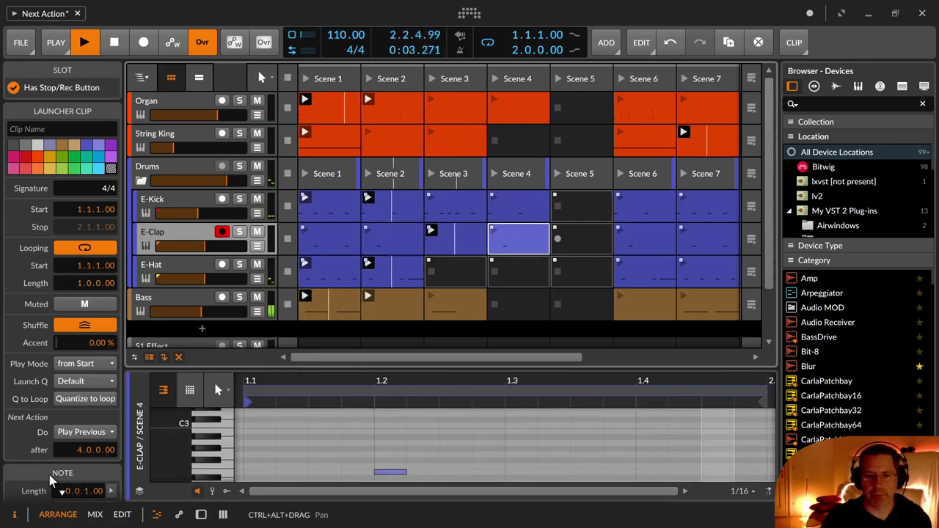
drag(84, 450, 83, 434)
click(82, 432)
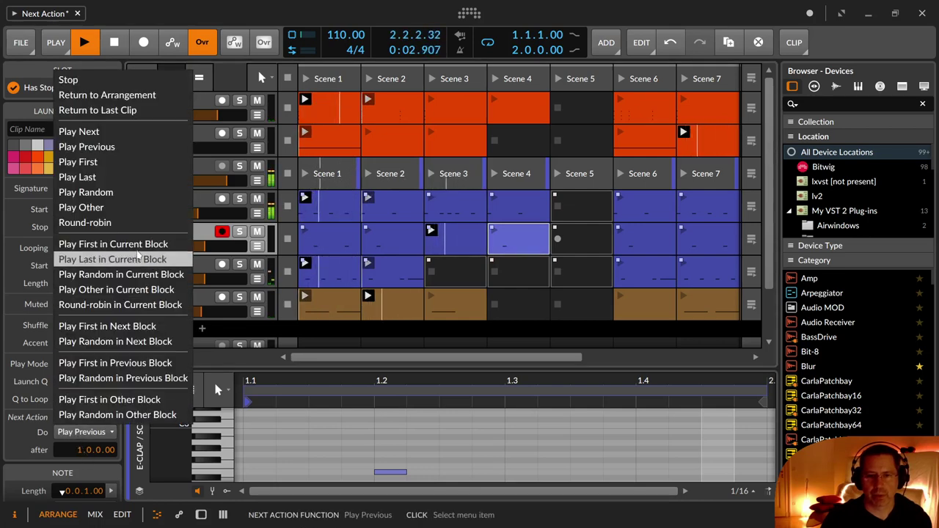
click(145, 330)
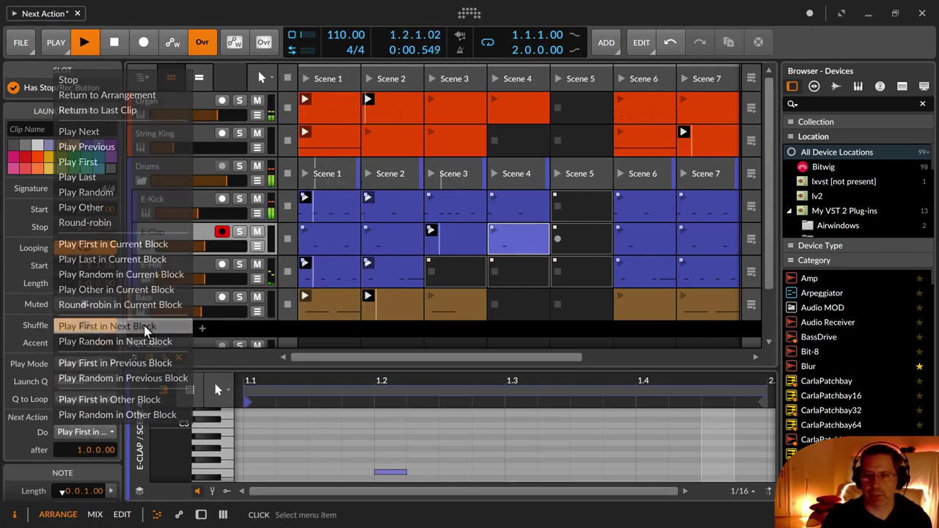
Step: Copy the E-Hat Scene 1 clip into Scene 3 and set the copy's next action to Play Random in Next Block
click(407, 281)
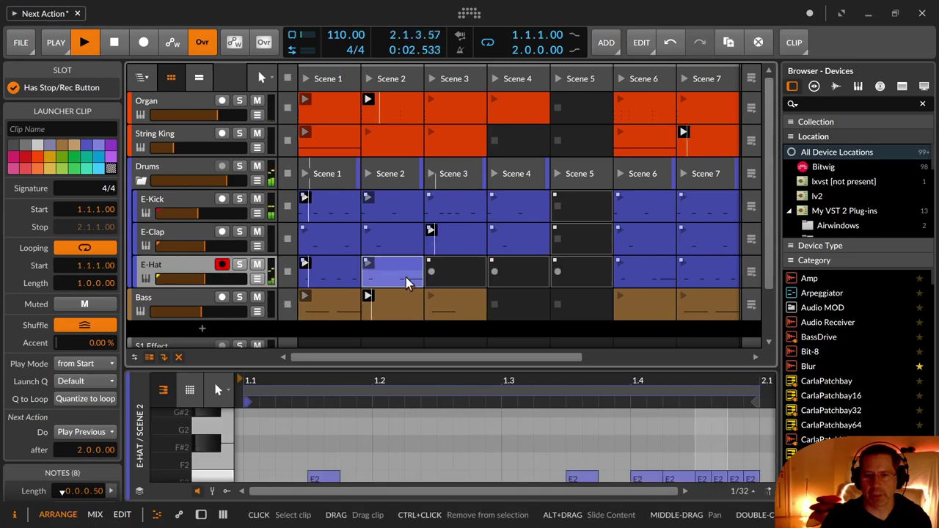
drag(325, 267, 470, 277)
click(95, 433)
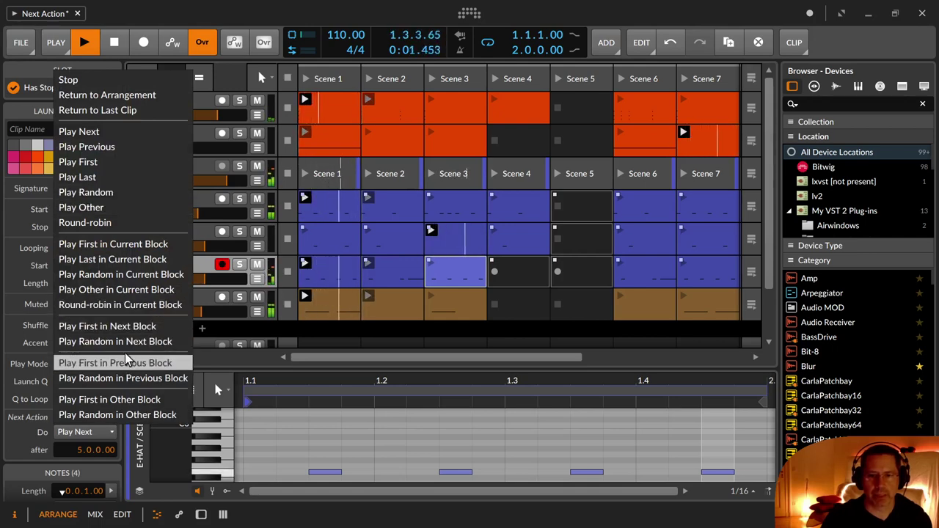
click(110, 341)
Step: Check the next action of the E-Hat Scene 1 clip and set the Scene 2 clip's next action to Play Random
click(400, 269)
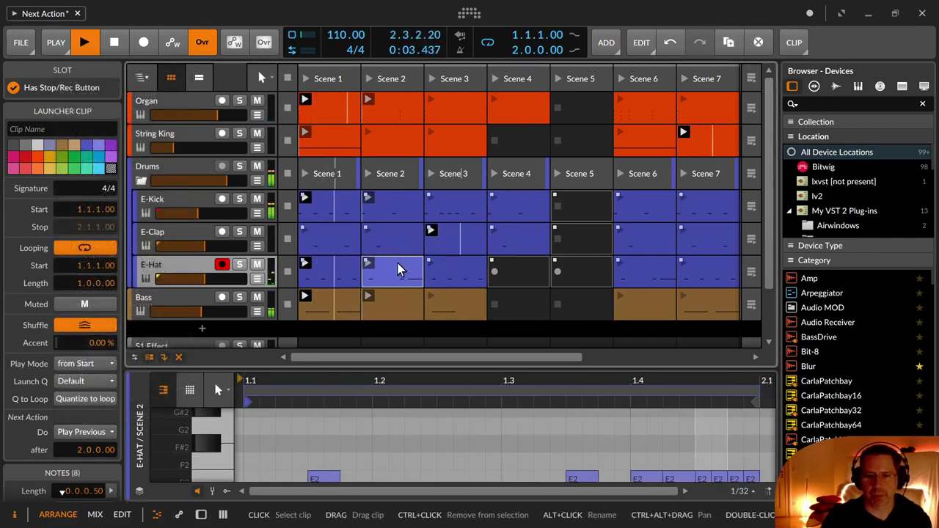
click(331, 269)
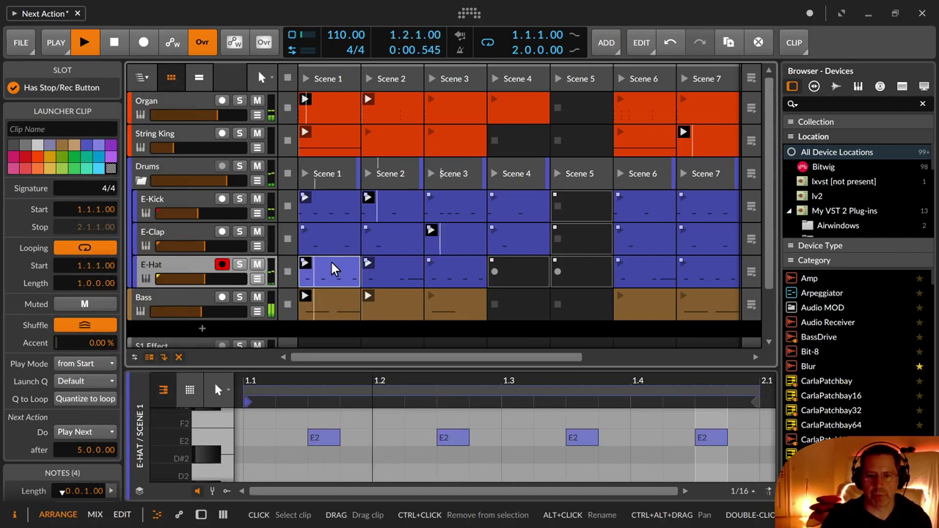
click(415, 271)
click(81, 432)
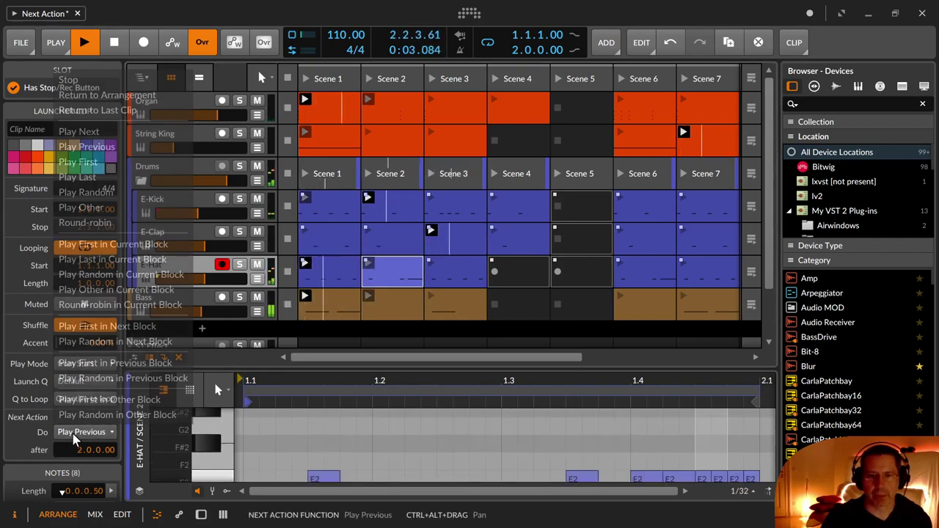
click(142, 191)
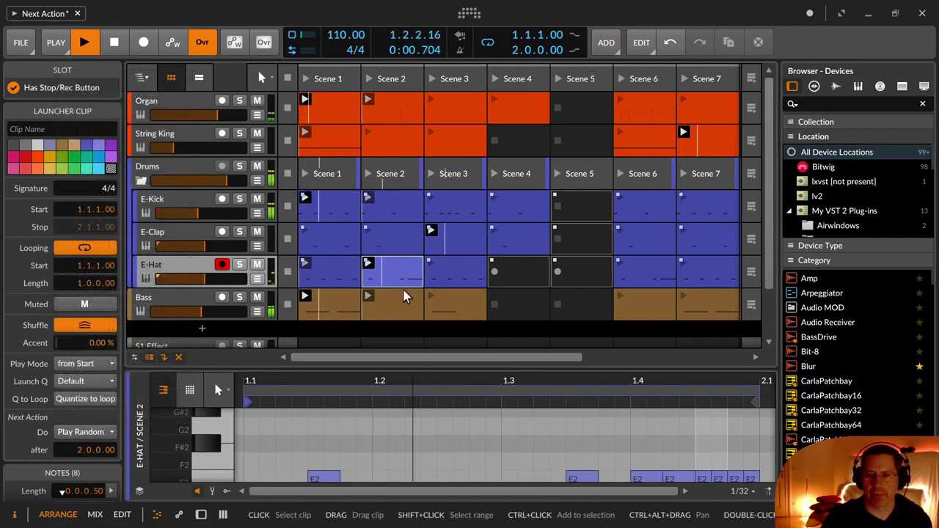
Step: Check the existing Bass clips and create an empty Bass clip in Scene 4 with next action Play Random in Next Block after 2.0.0.00
click(449, 308)
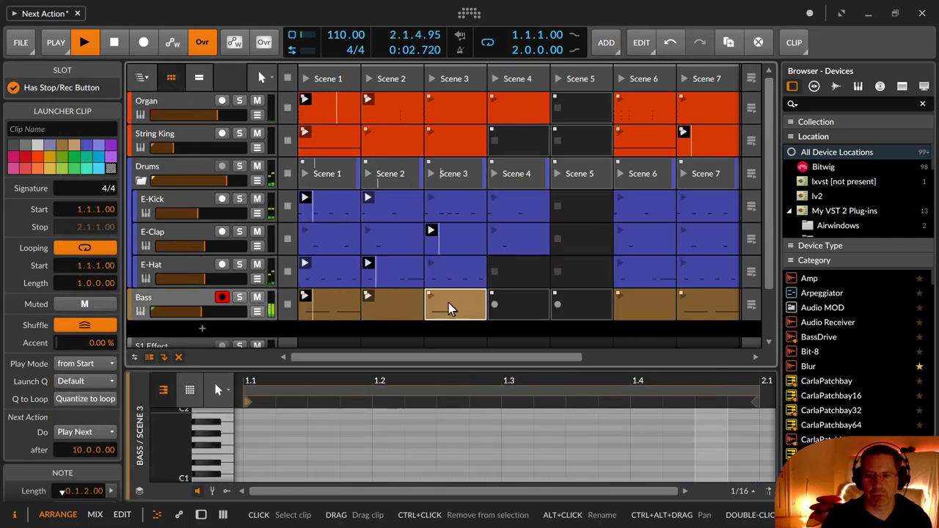
click(371, 308)
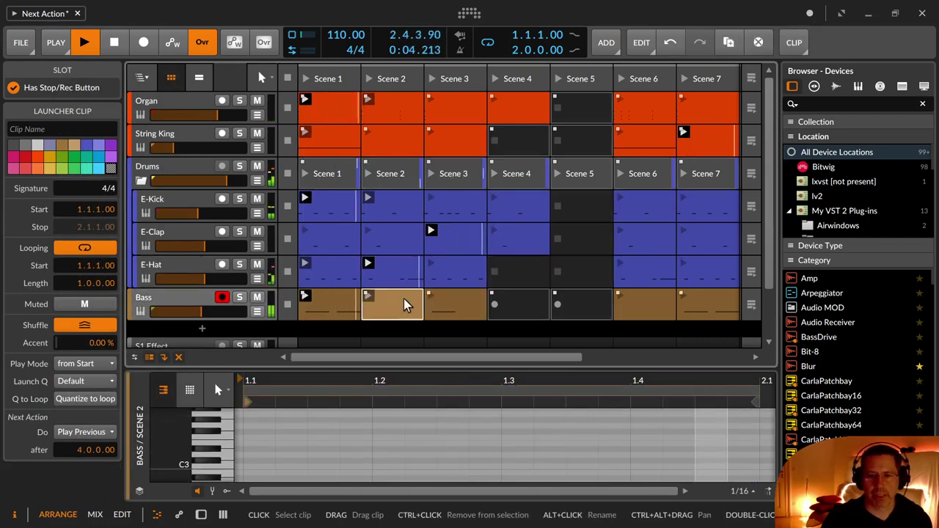
click(340, 304)
click(432, 303)
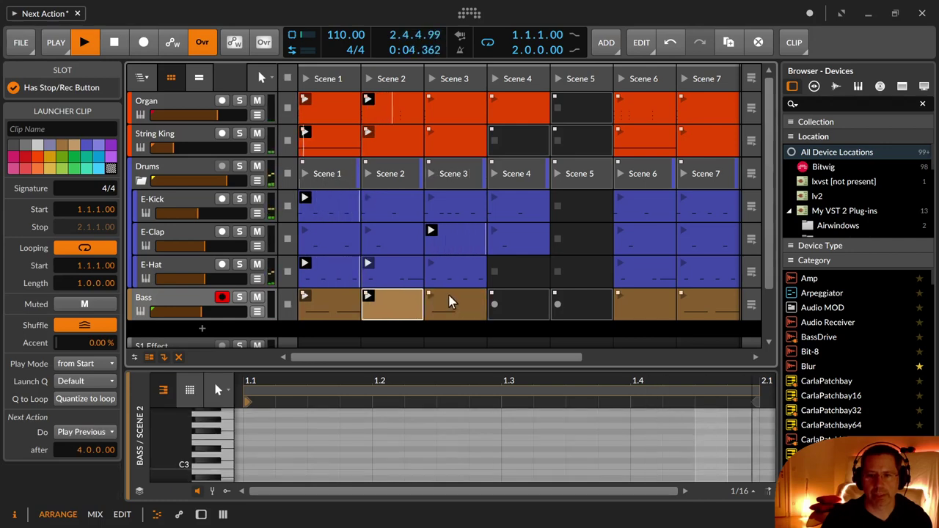
double_click(513, 303)
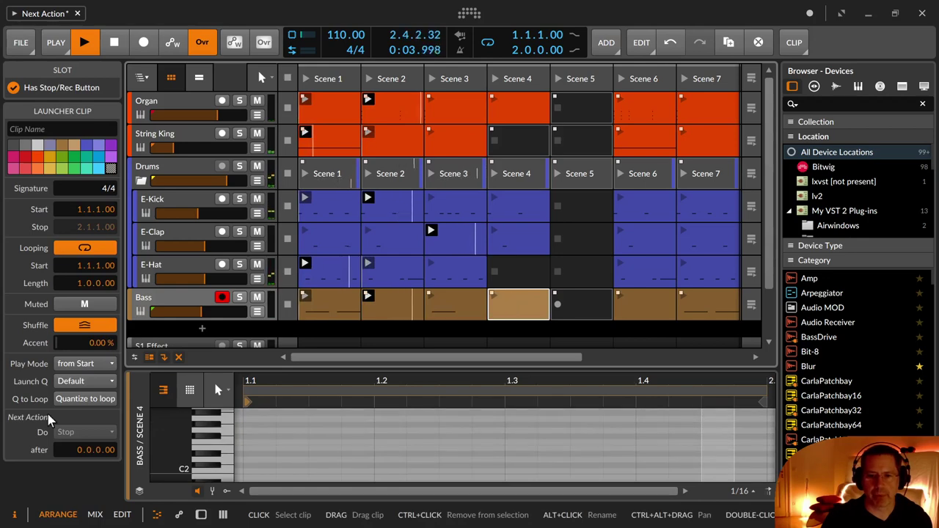
drag(79, 455, 79, 444)
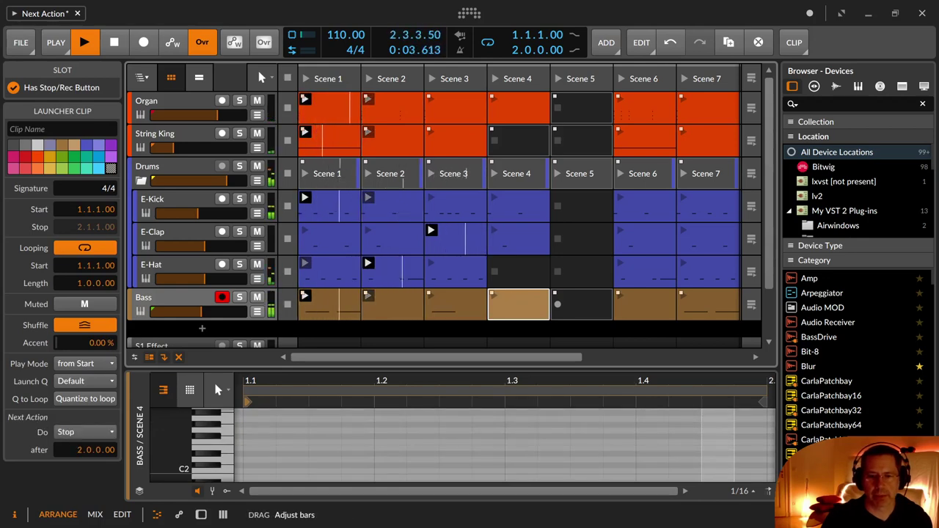
click(71, 435)
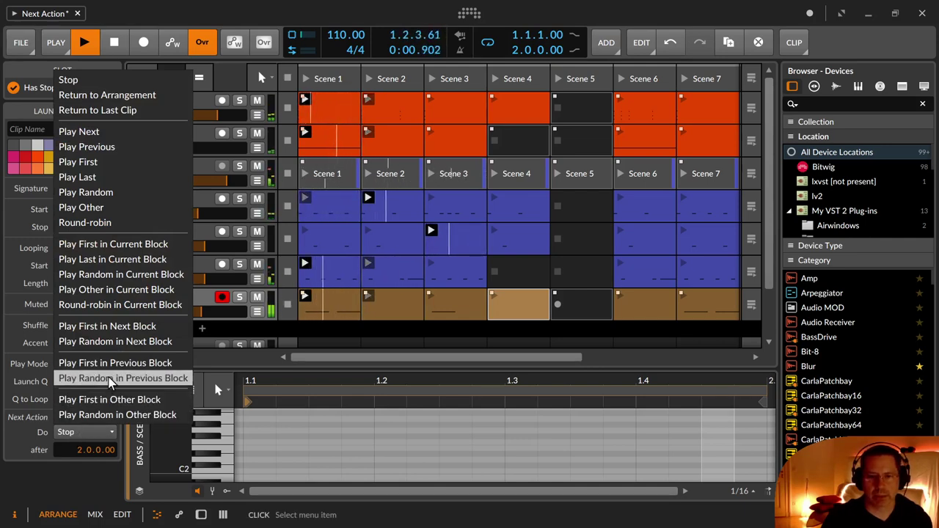
click(110, 341)
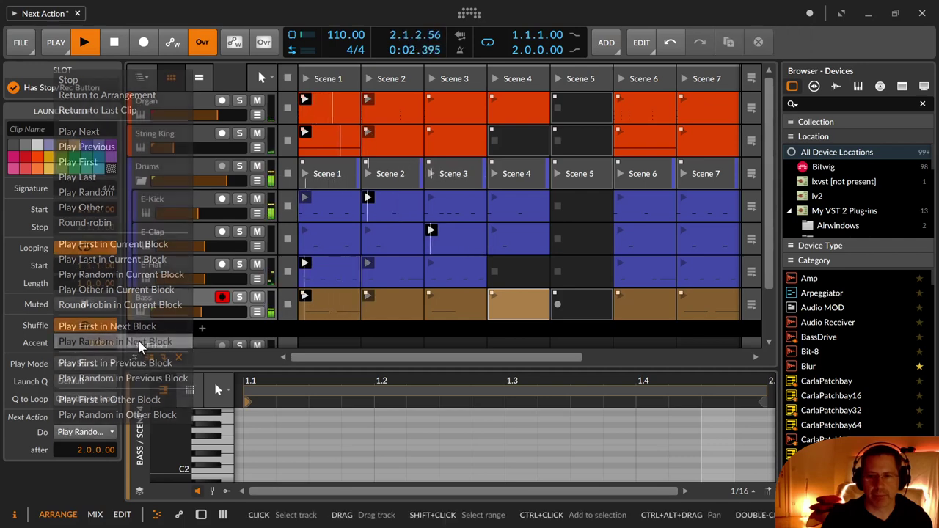
Step: Launch Scene 1 and hide the lower editor and the inspector to show all eight scenes in the clip launcher
click(306, 80)
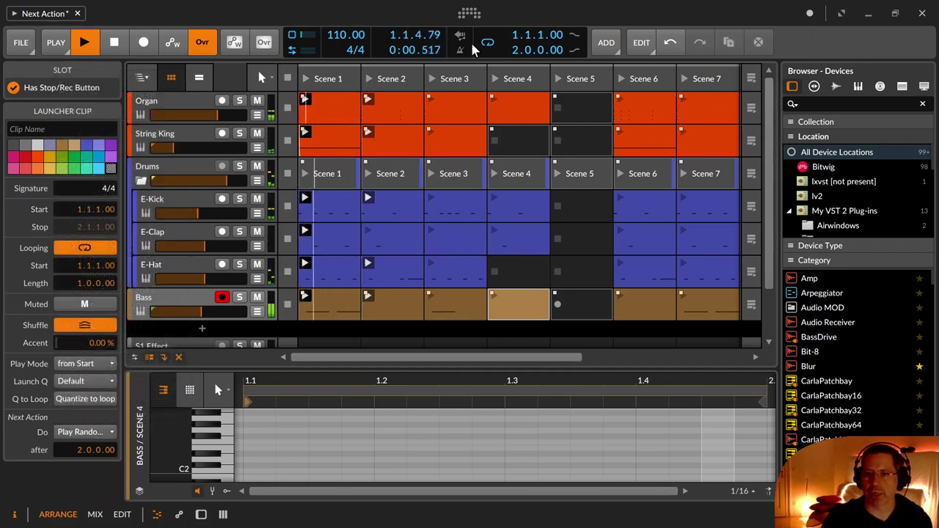
key(d)
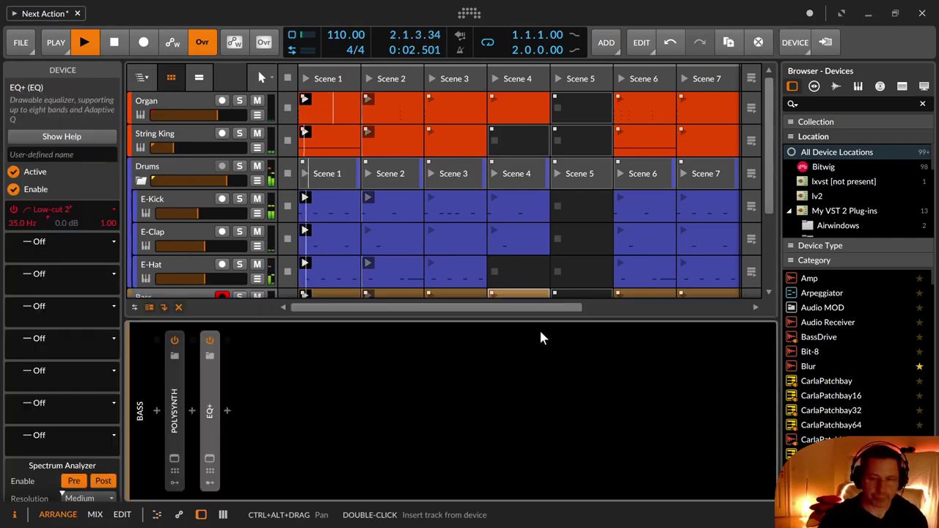
key(d)
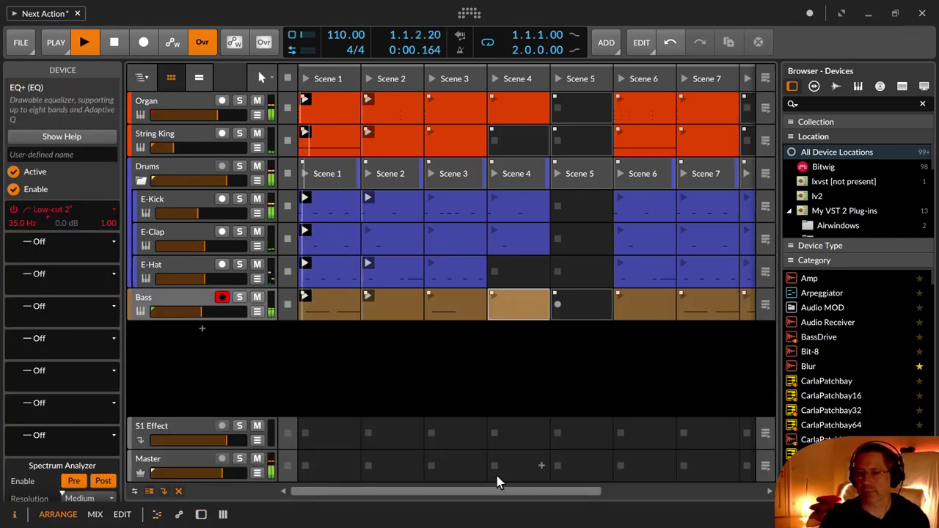
mouse_move(497, 490)
mouse_down()
mouse_move(517, 490)
mouse_move(494, 493)
mouse_up()
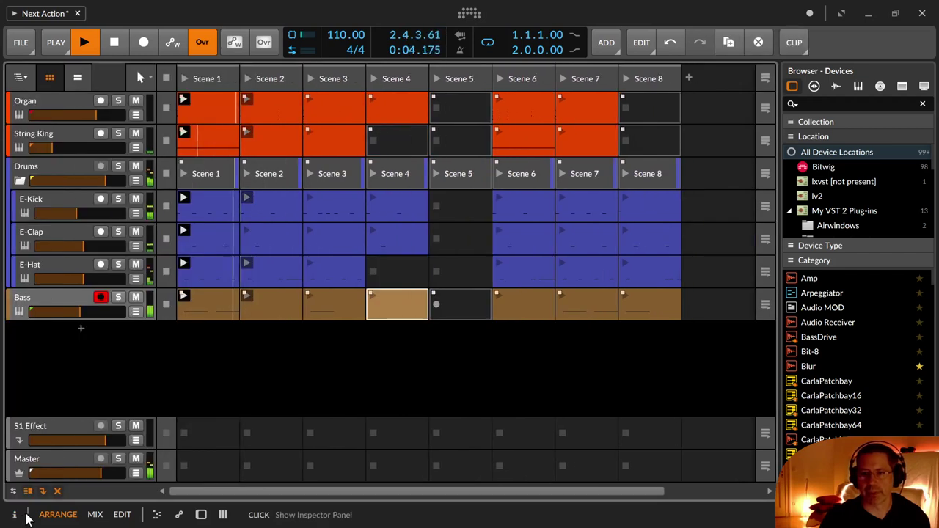
click(14, 514)
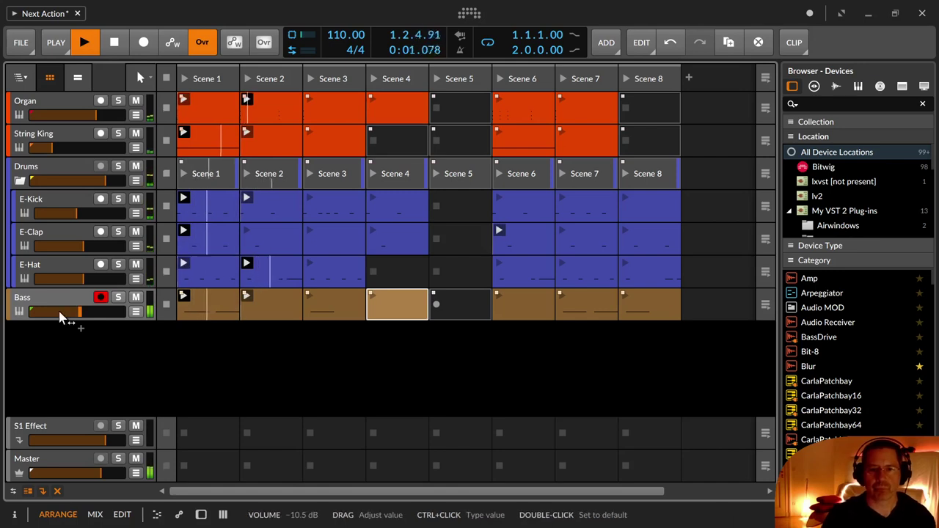
Step: Add a Delay-1 device after the Rotary on the E-Hat track and lower its Mix
click(44, 260)
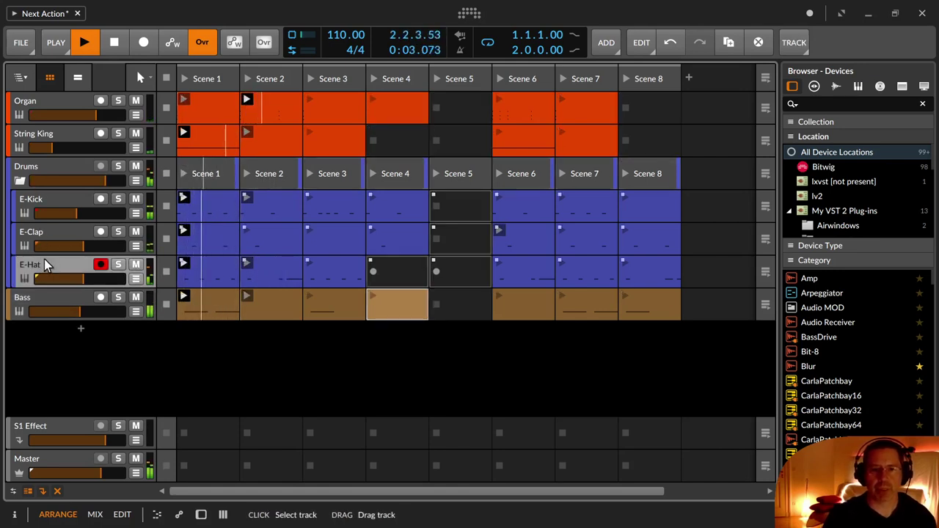
double_click(44, 266)
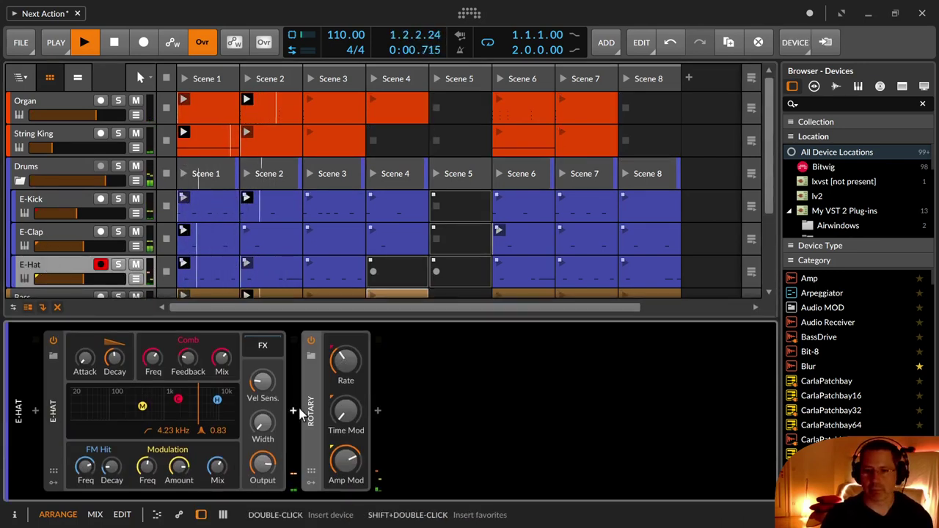
click(377, 413)
text(del)
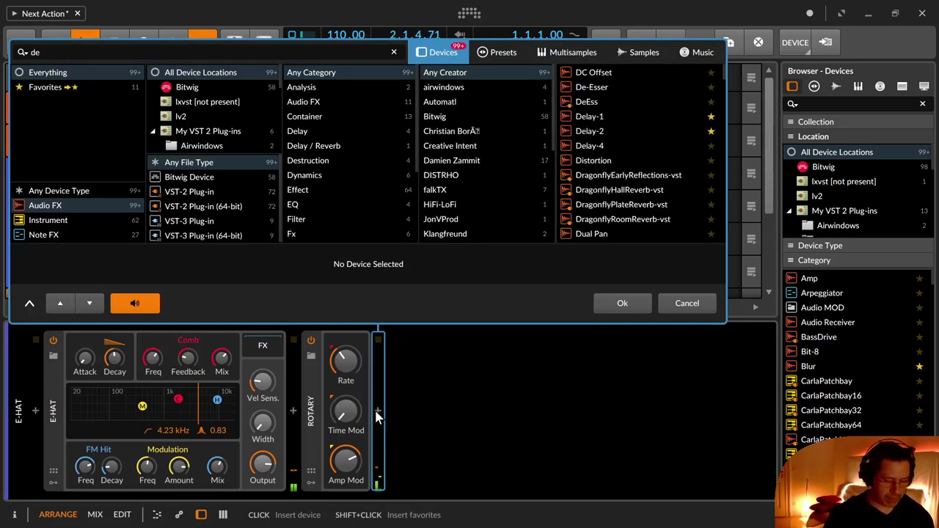
key(Down)
key(Down)
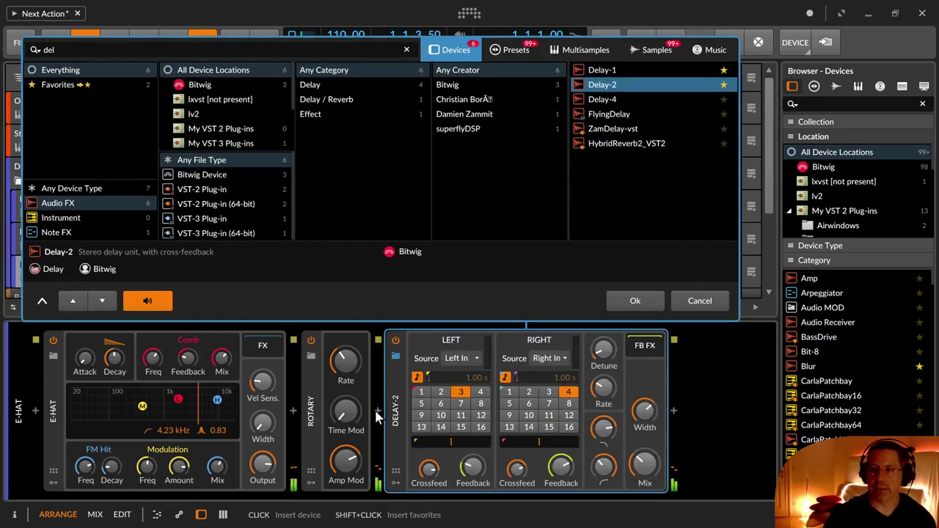
key(Up)
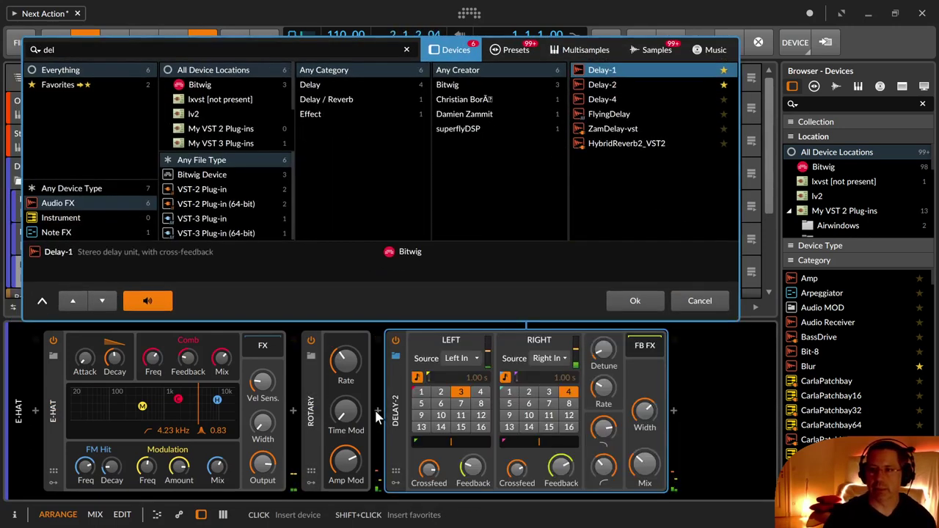
key(Return)
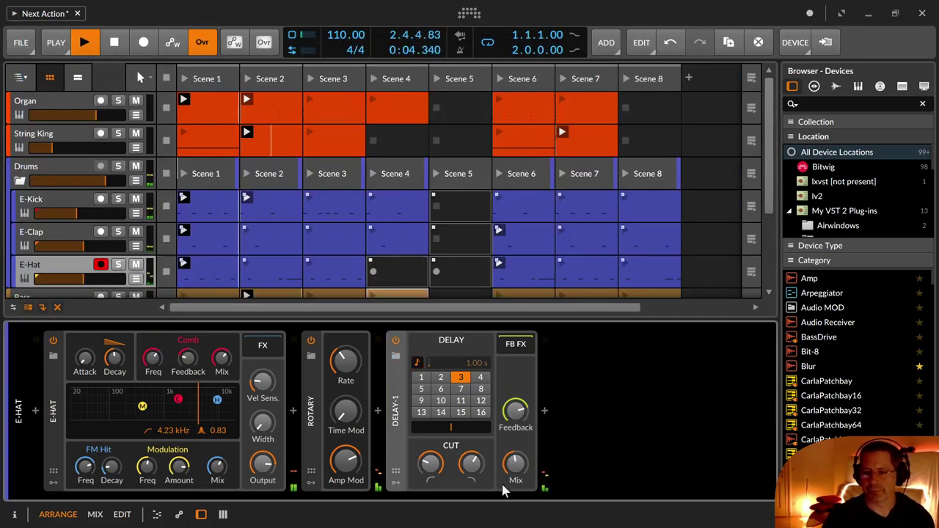
drag(515, 465, 515, 507)
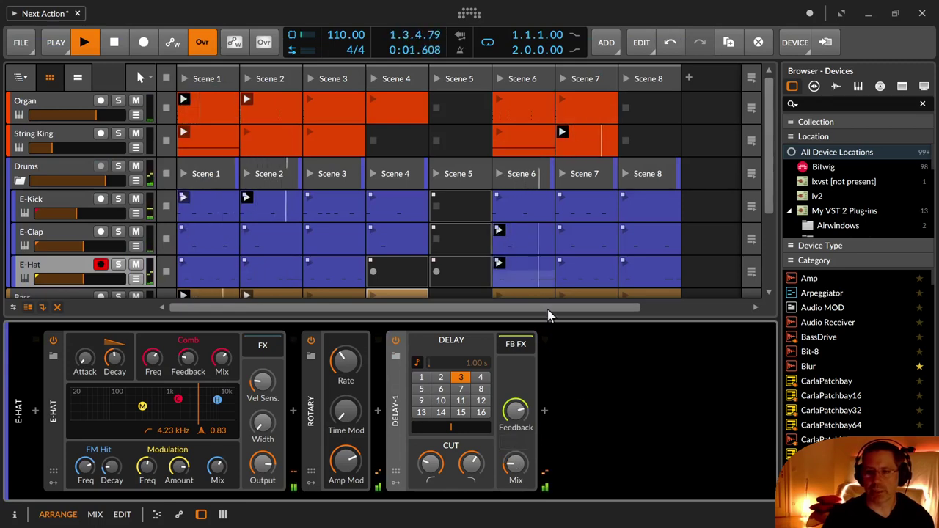
Step: Hide the device chain and save the project
key(d)
click(432, 271)
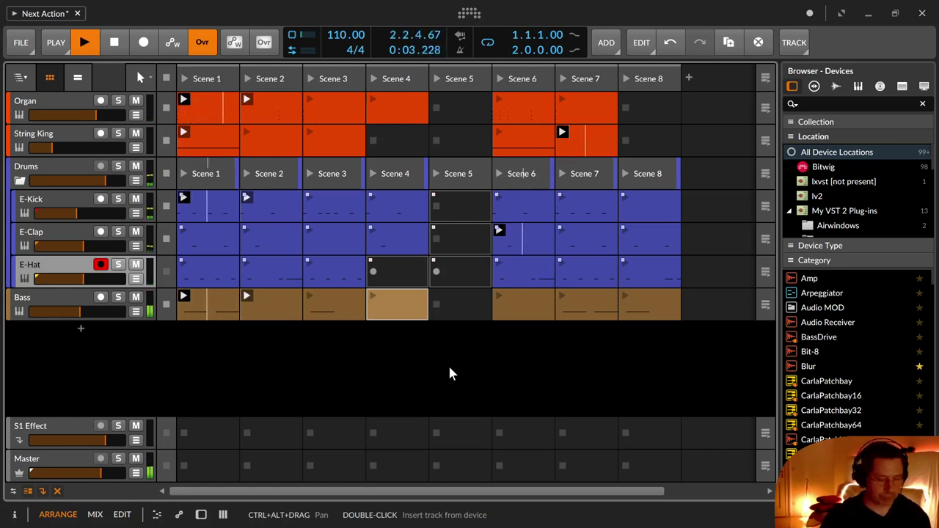
key(ctrl+s)
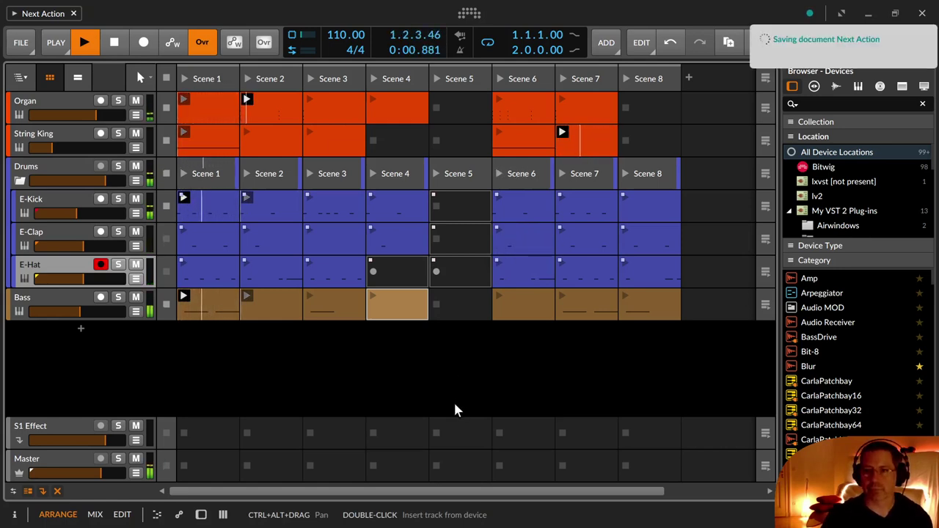
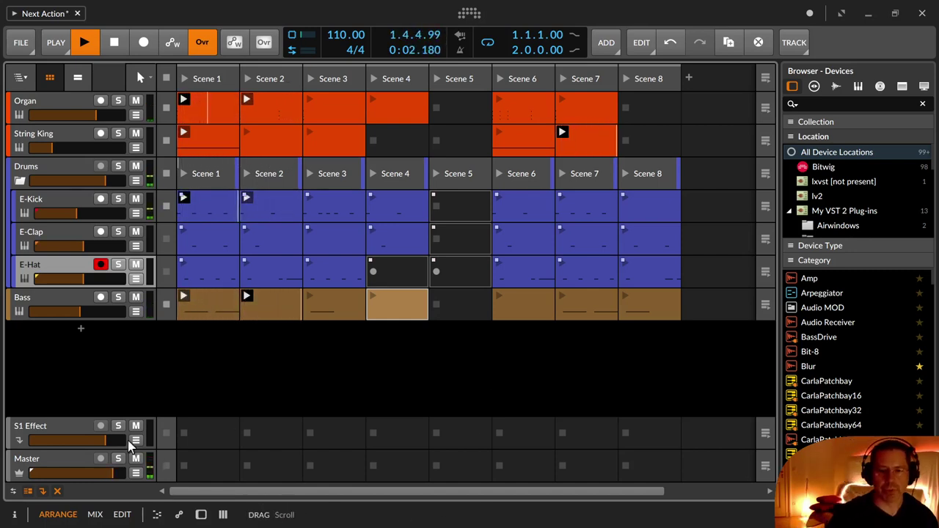
Step: Add a Compressor to the Drums group track and lower the E-Kick volume to about -15.7 dB
click(68, 465)
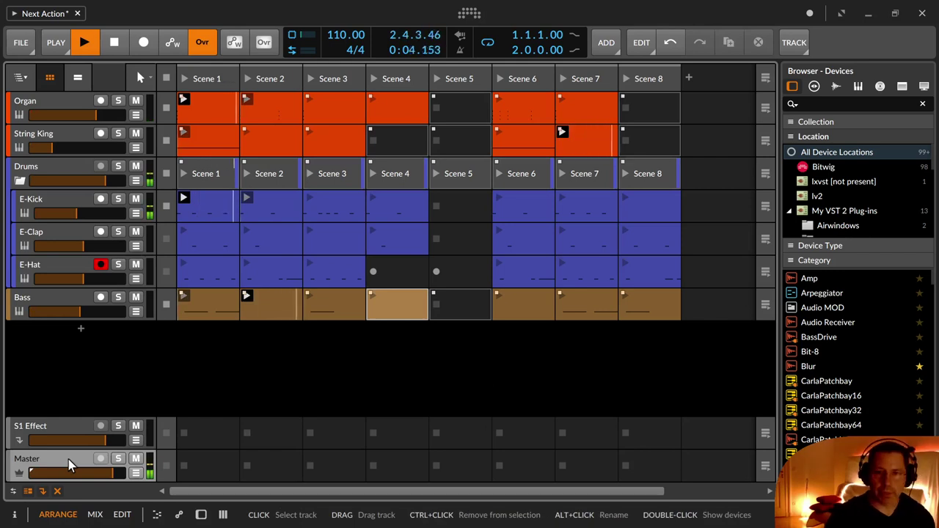
click(60, 171)
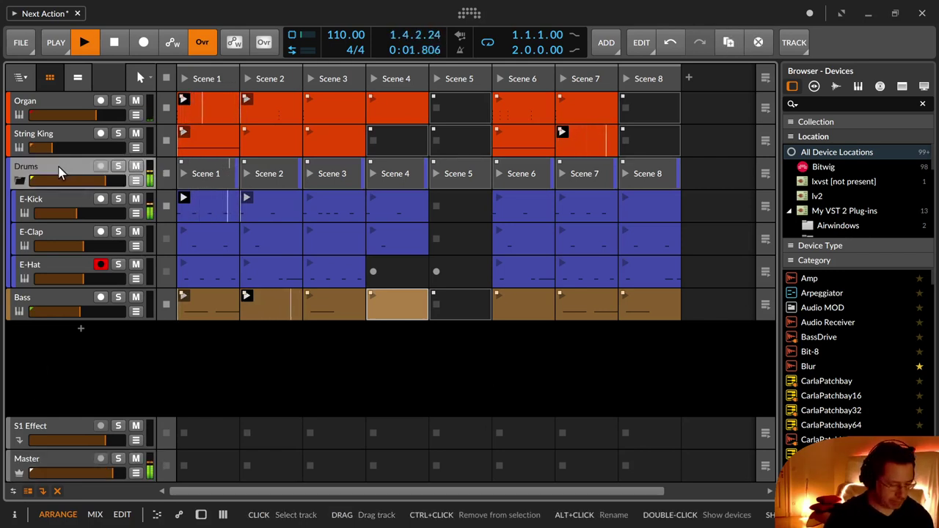
double_click(60, 170)
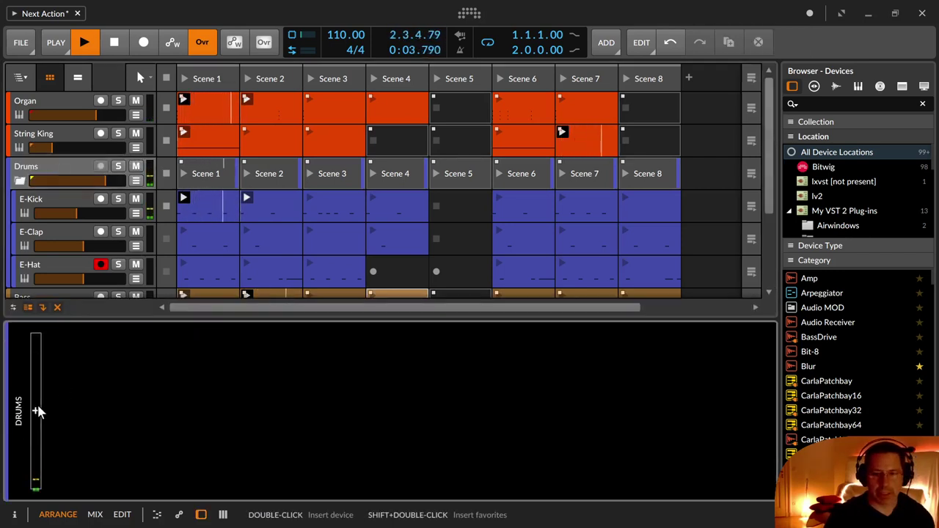
click(38, 413)
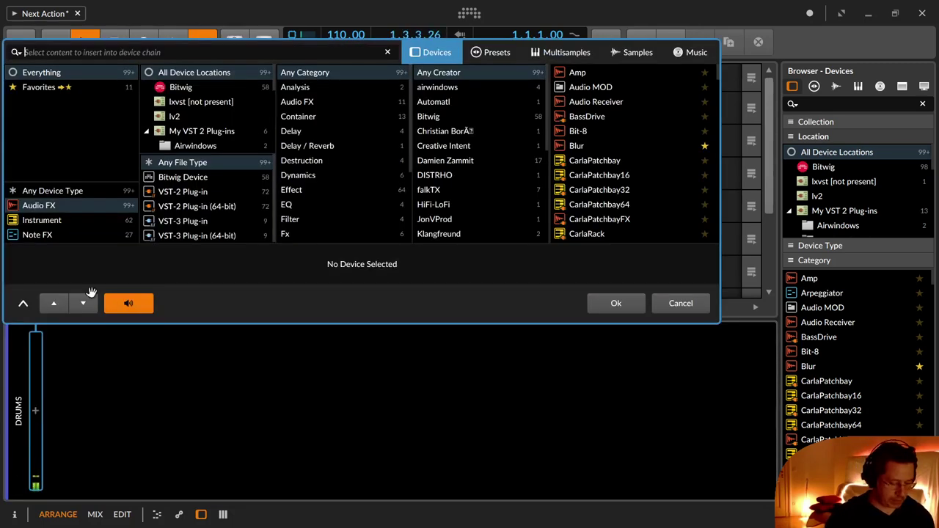
text(compre)
key(Down)
key(Down)
key(Return)
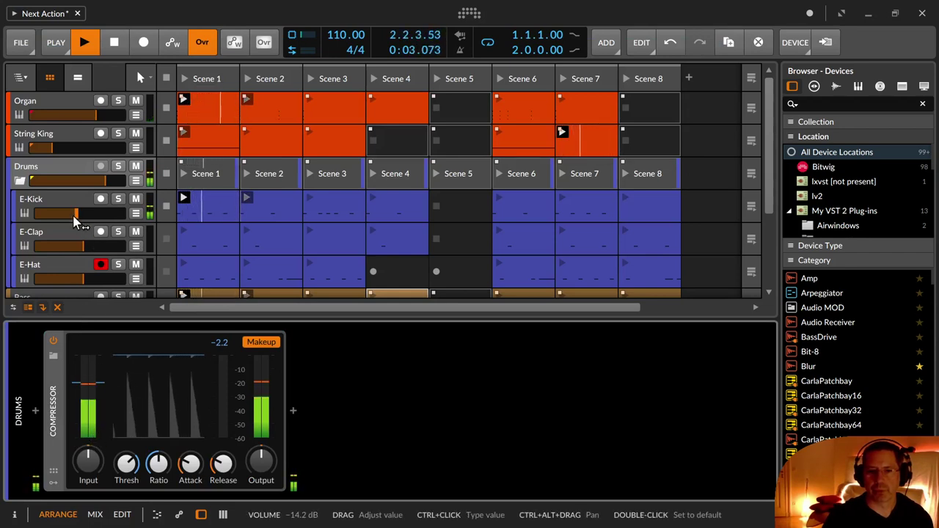
drag(73, 218, 75, 218)
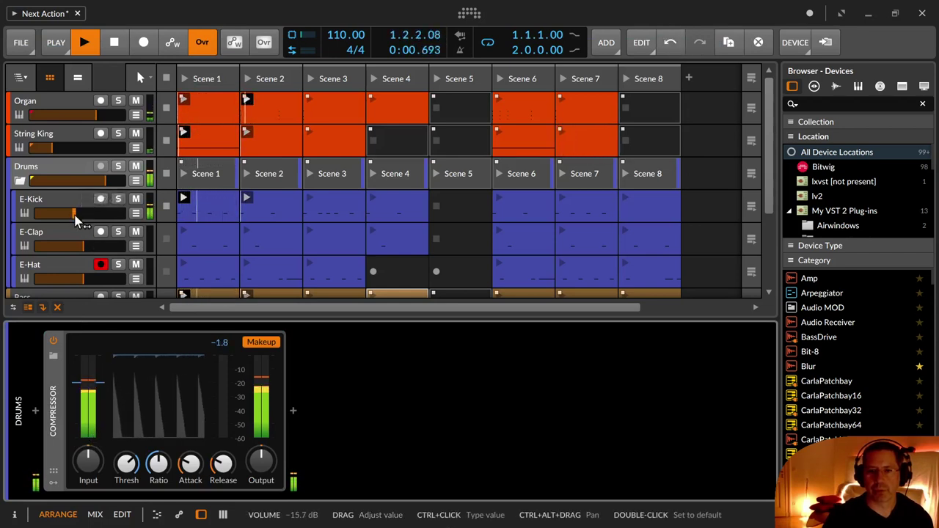
Step: Review the E-Clap clips' next actions in the inspector and set the Scene 6 clip to Play Next
click(392, 241)
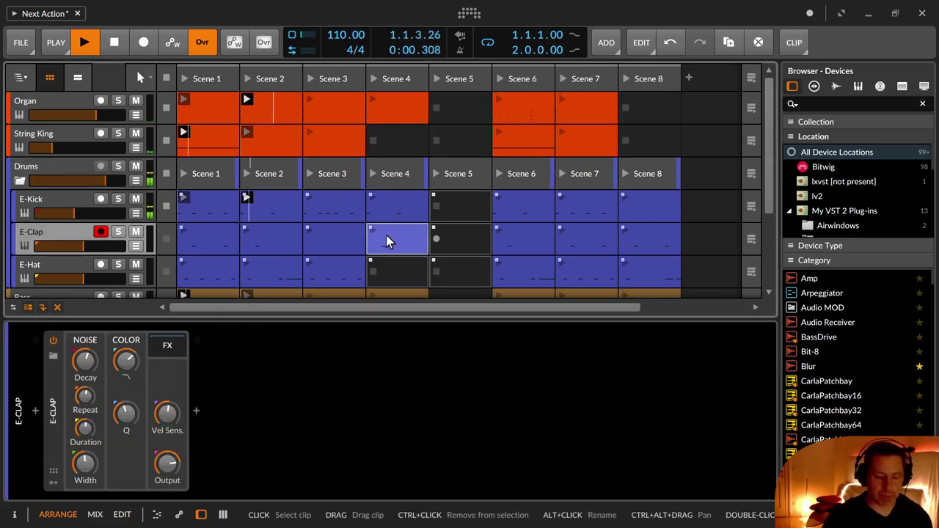
key(i)
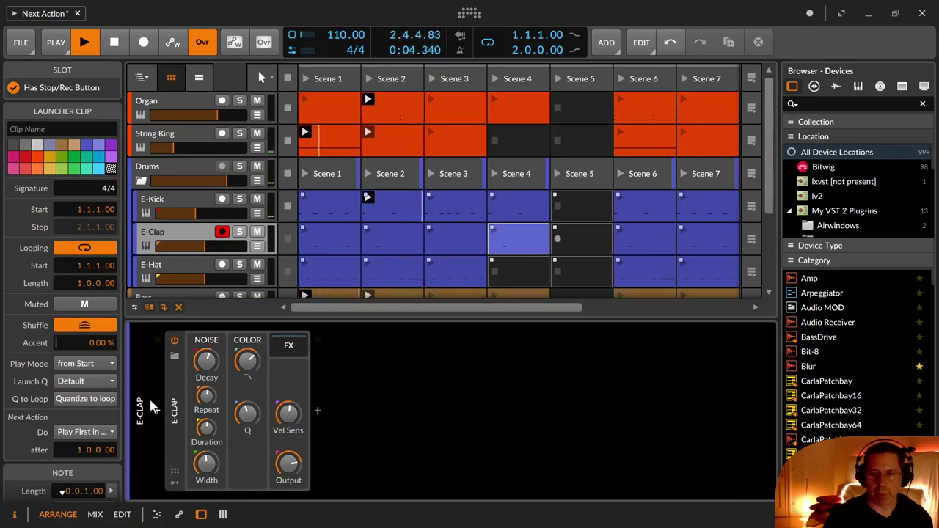
click(641, 233)
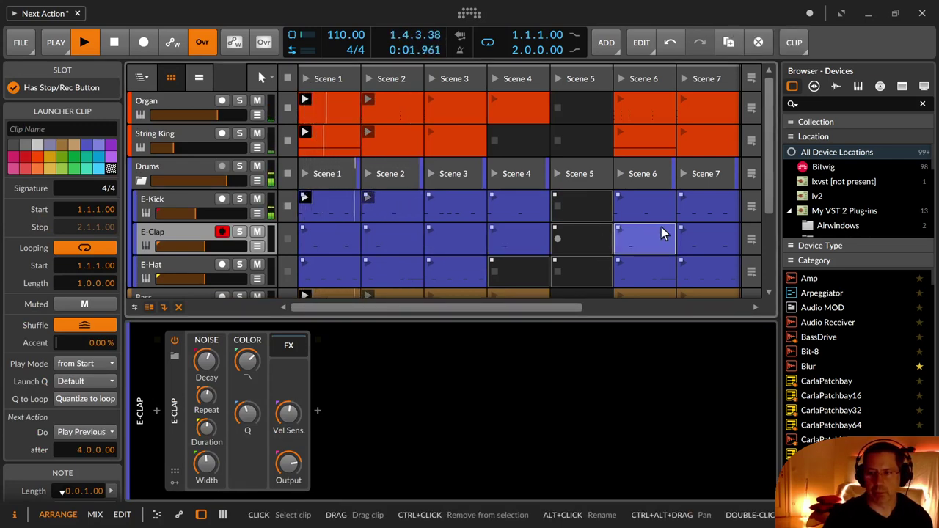
click(709, 231)
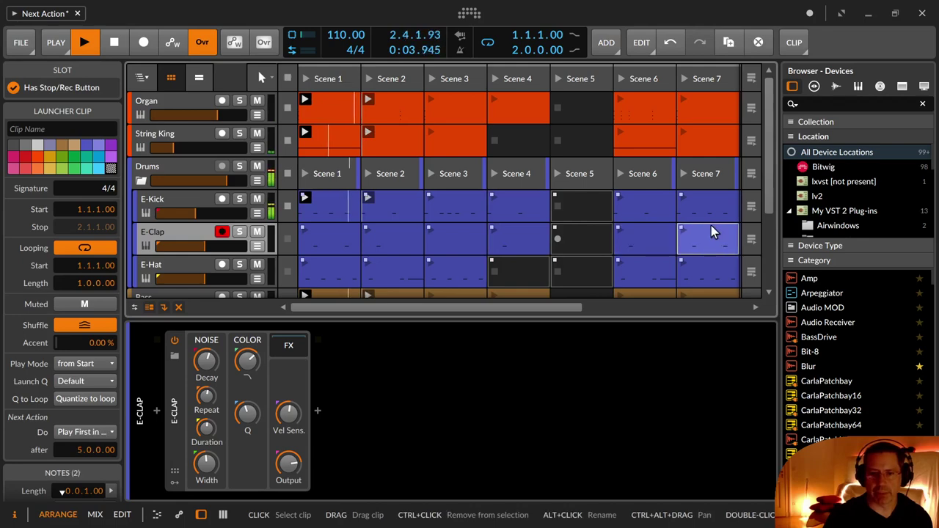
click(647, 233)
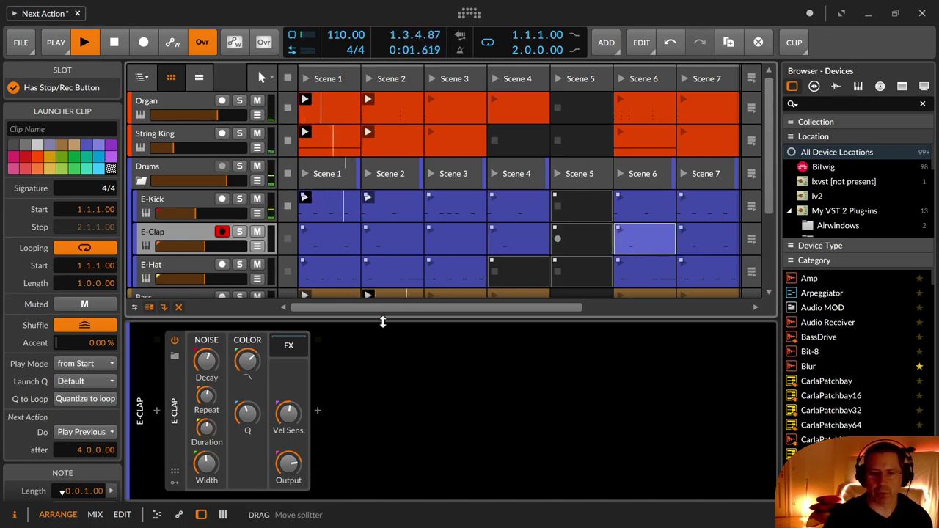
click(92, 427)
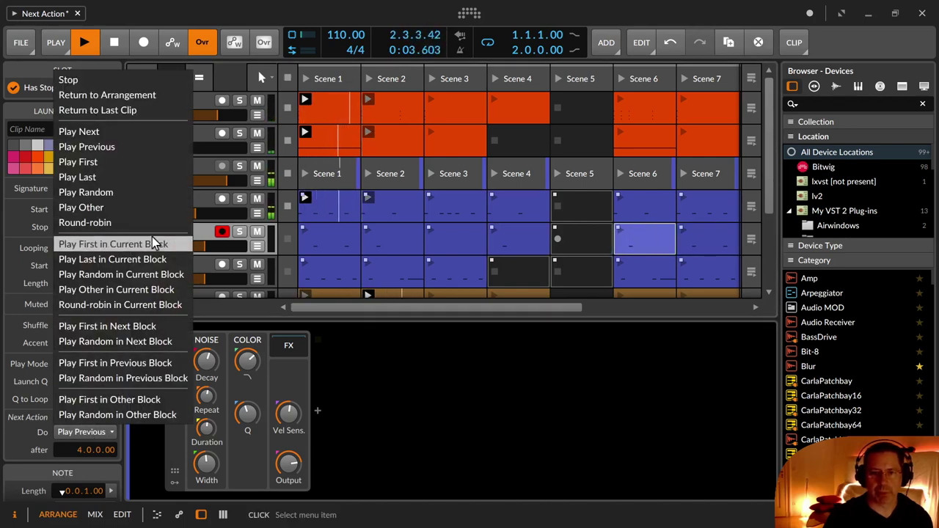
click(147, 133)
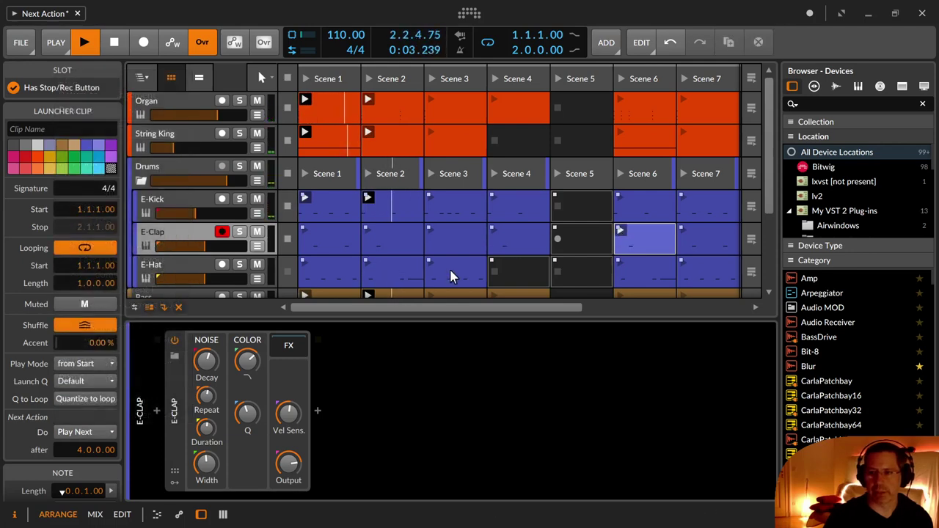
Step: Set the next action of the E-Hat clip in Scene 6 to Play Random
click(639, 266)
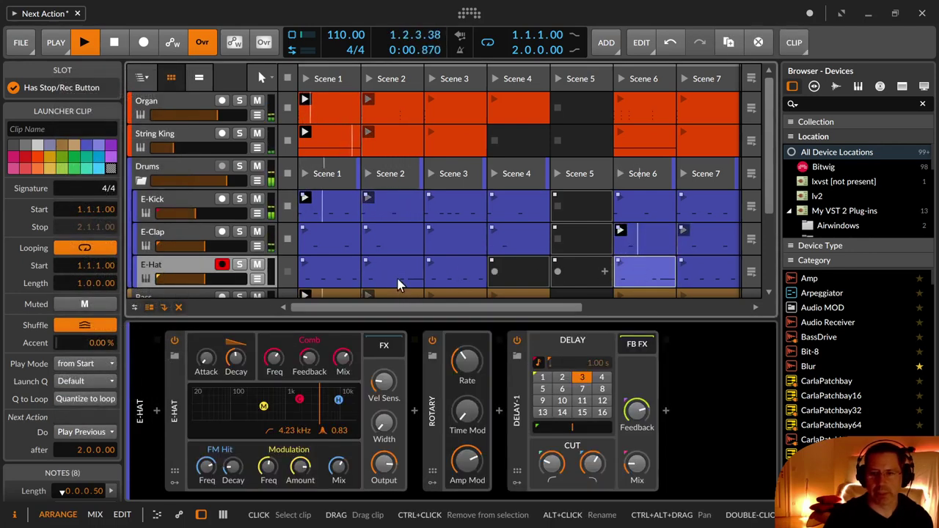
click(93, 432)
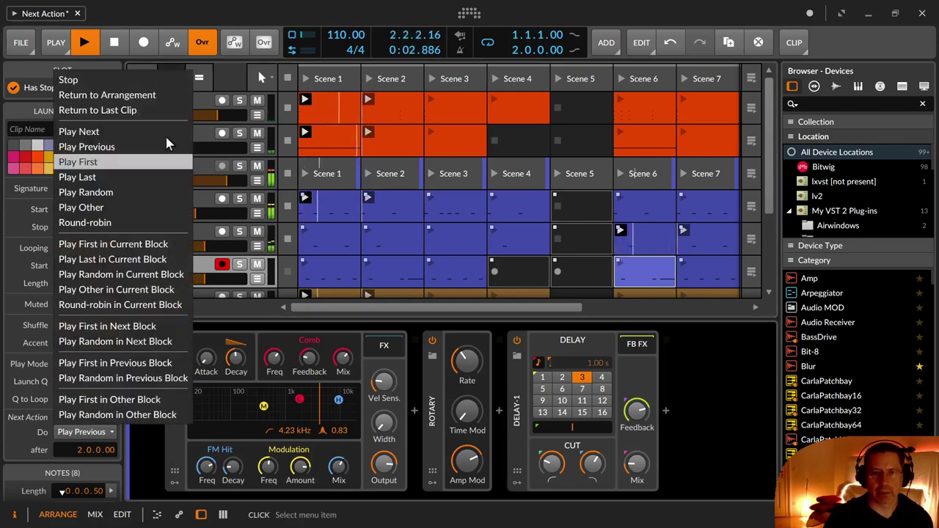
click(160, 192)
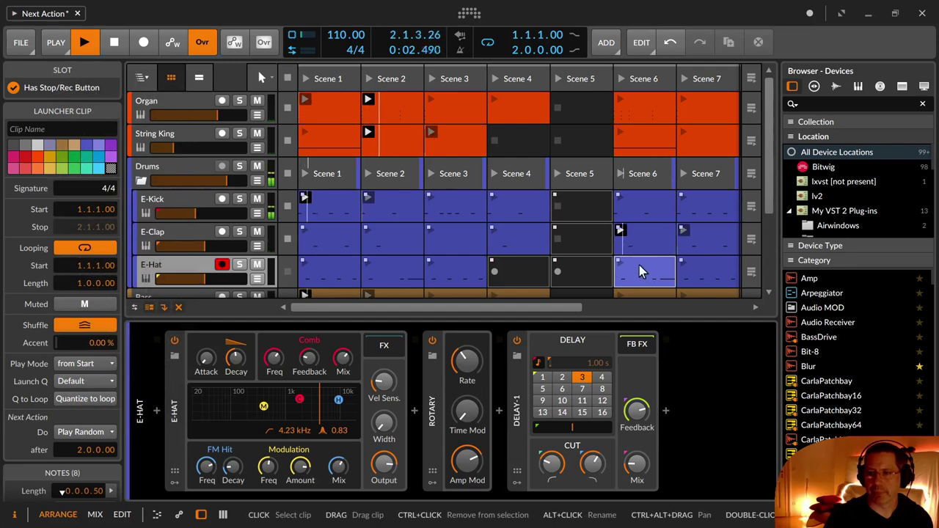
Step: Check the E-Hat clip in Scene 7, save the project, and hide the inspector and the device chain
click(699, 267)
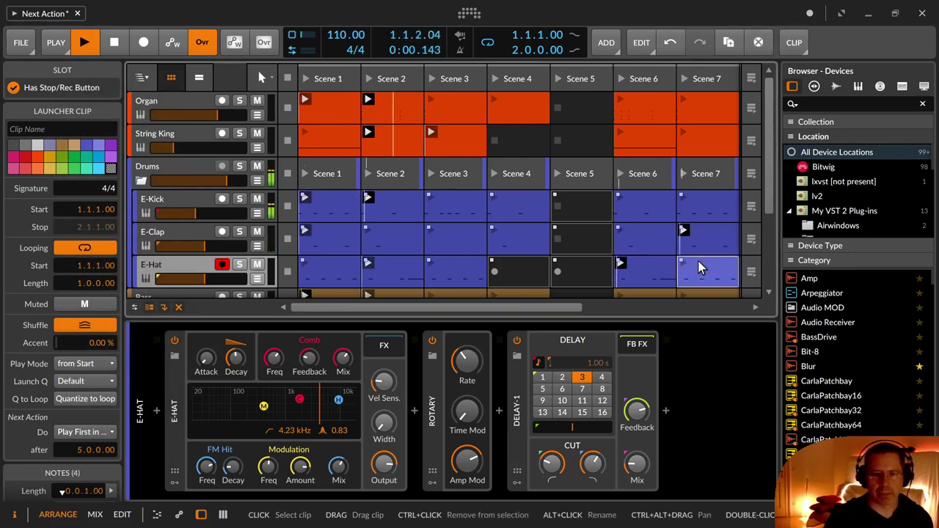
key(ctrl+s)
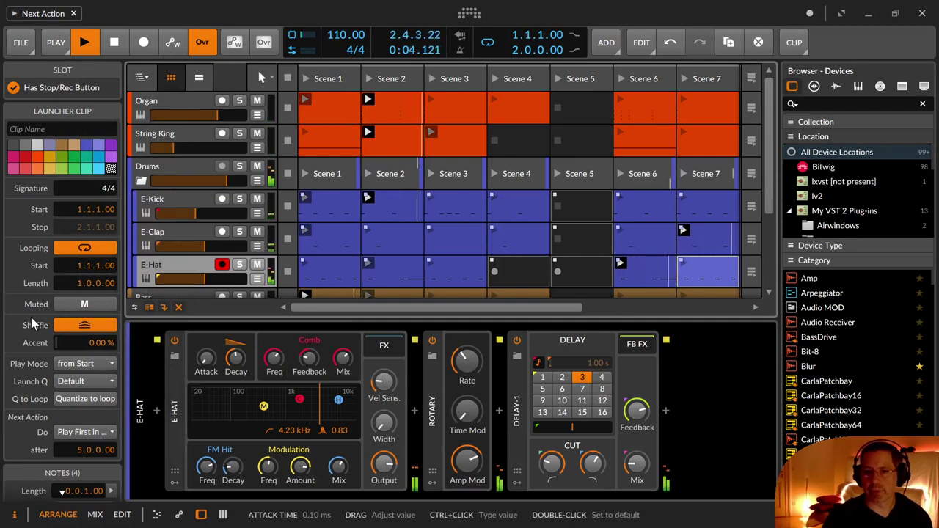
click(11, 515)
key(d)
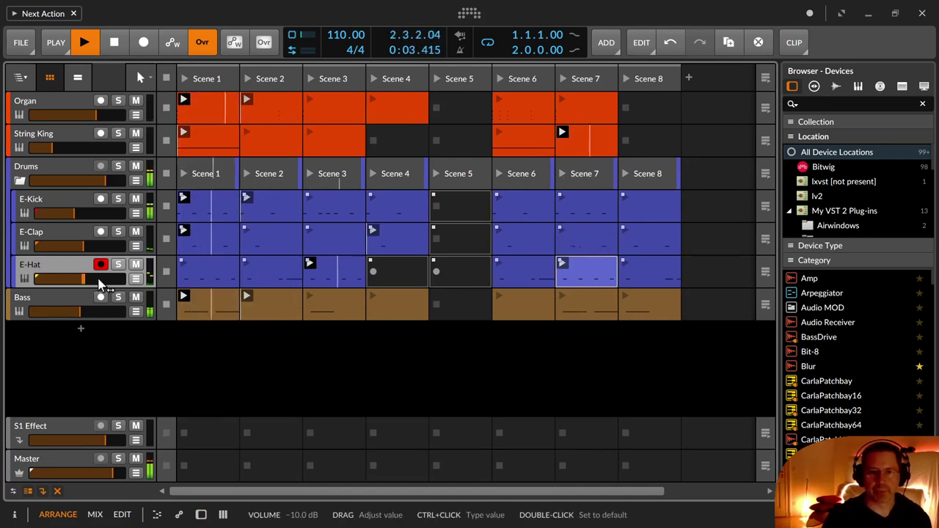
Step: Lower the E-Hat track volume to about -19.8 dB and adjust its Delay-1 Mix to 23.7 %
drag(84, 279, 84, 280)
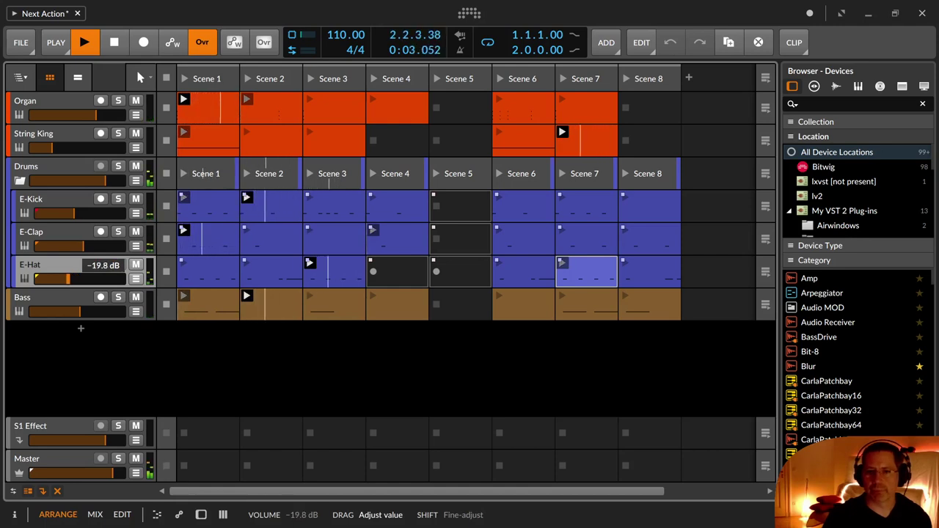
drag(68, 279, 69, 279)
key(d)
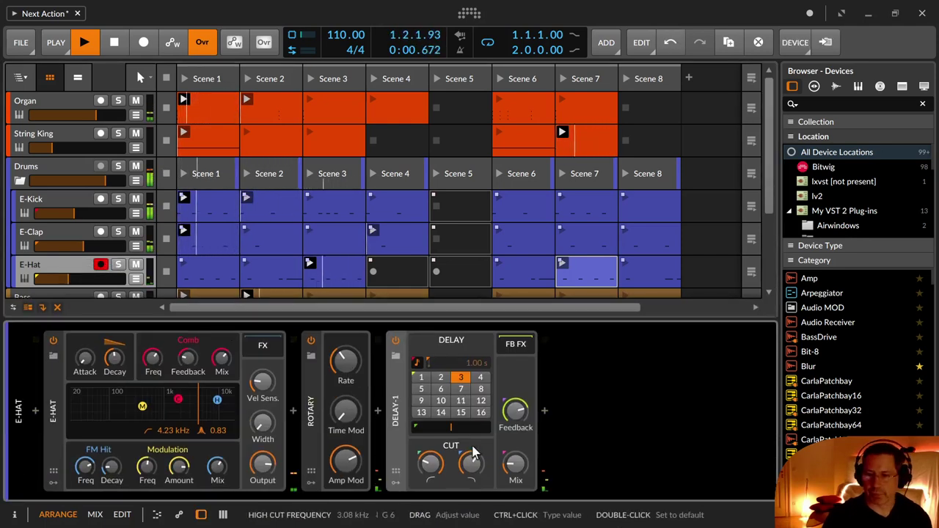
drag(515, 463, 515, 466)
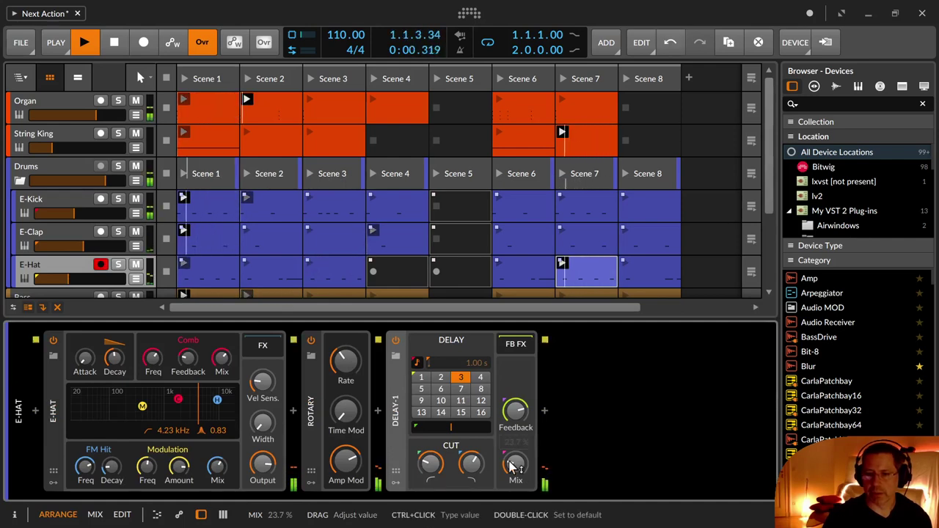
key(d)
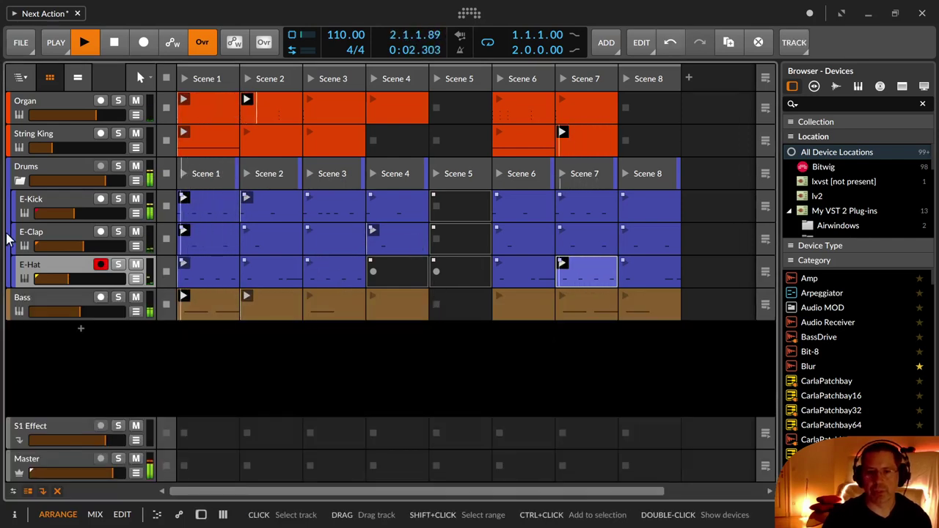
Step: Add a Reverb device after the E-Clap instrument on the E-Clap track
click(46, 242)
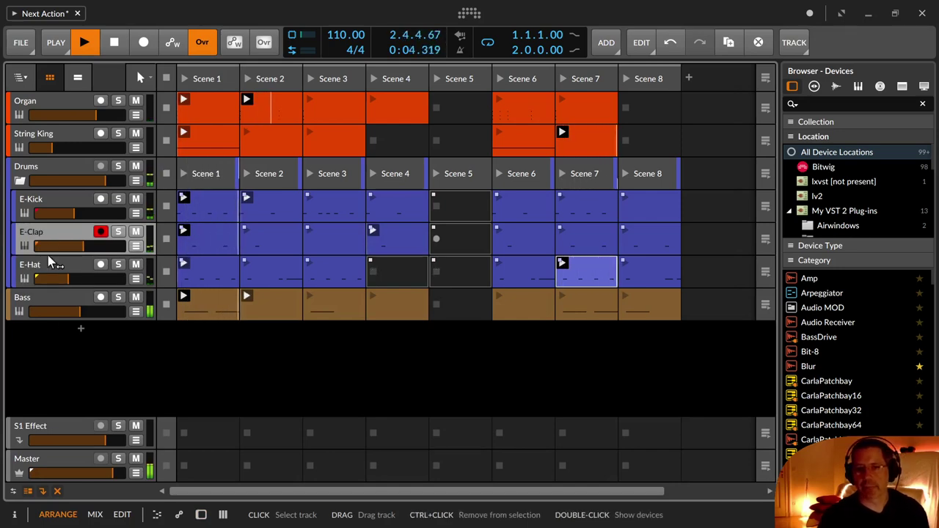
key(d)
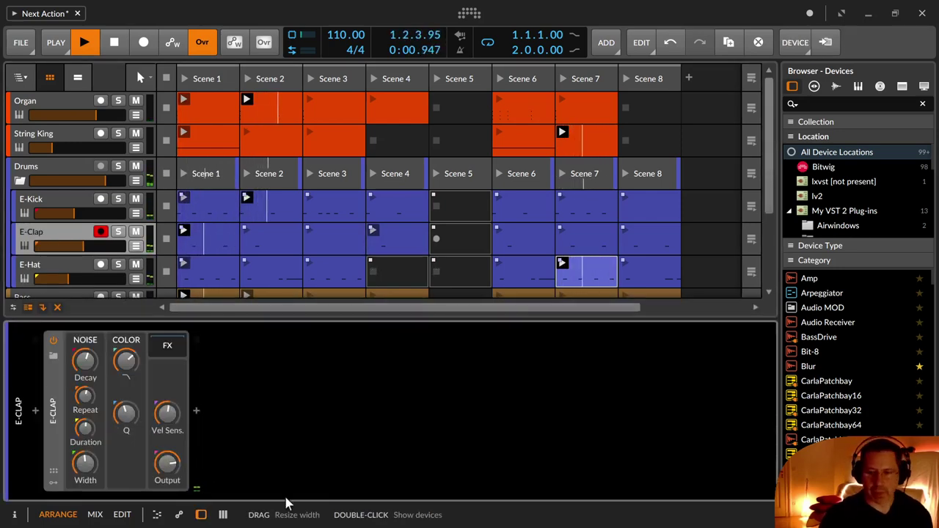
click(196, 411)
text(rever)
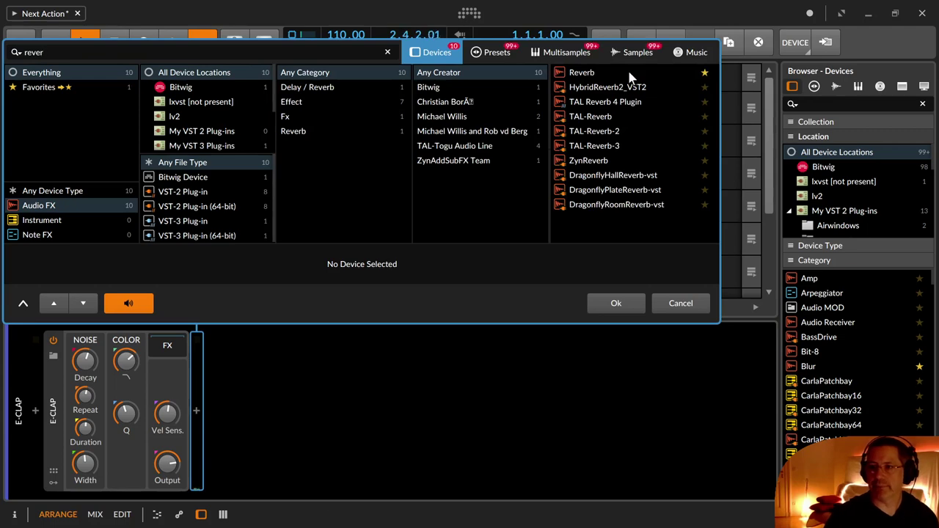
double_click(628, 72)
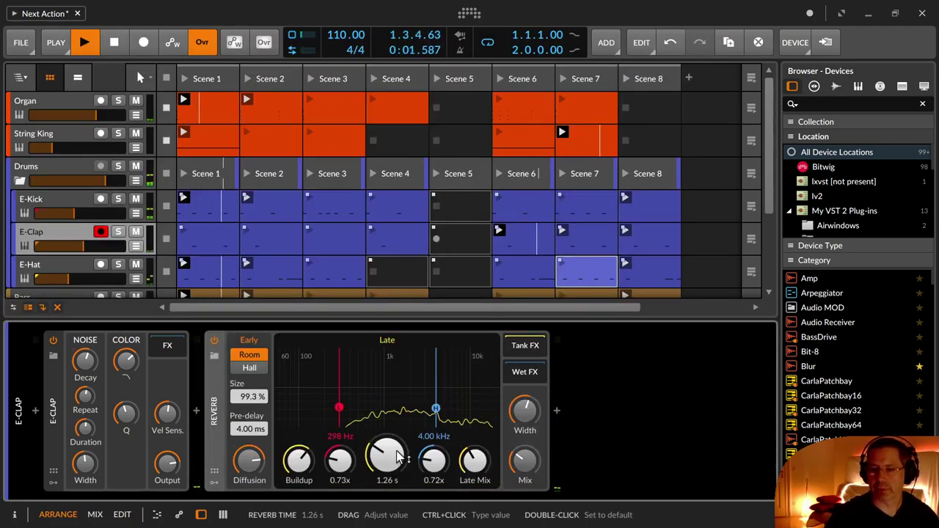
Step: Set the E-Clap Reverb's time to 2.63 s and its Mix to 6 %, and hide the device chain
drag(525, 460, 523, 463)
drag(376, 464, 376, 464)
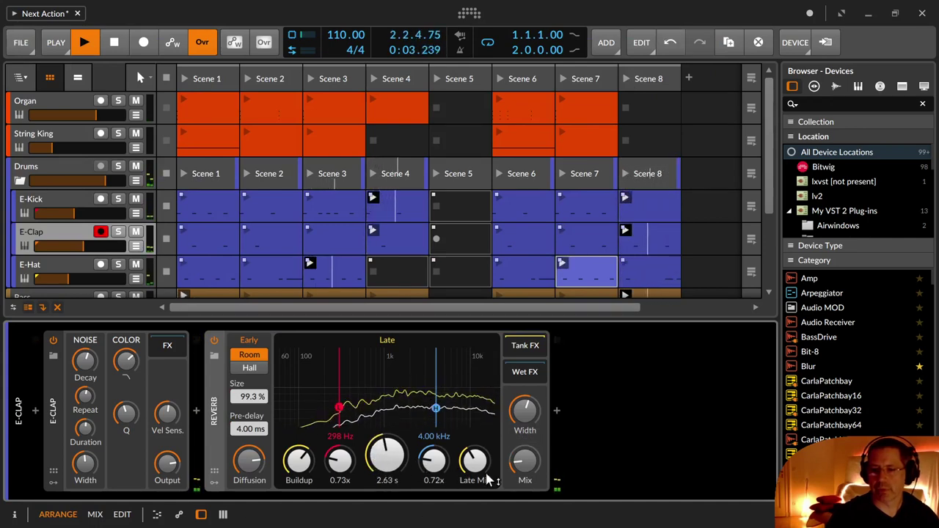
drag(525, 460, 525, 467)
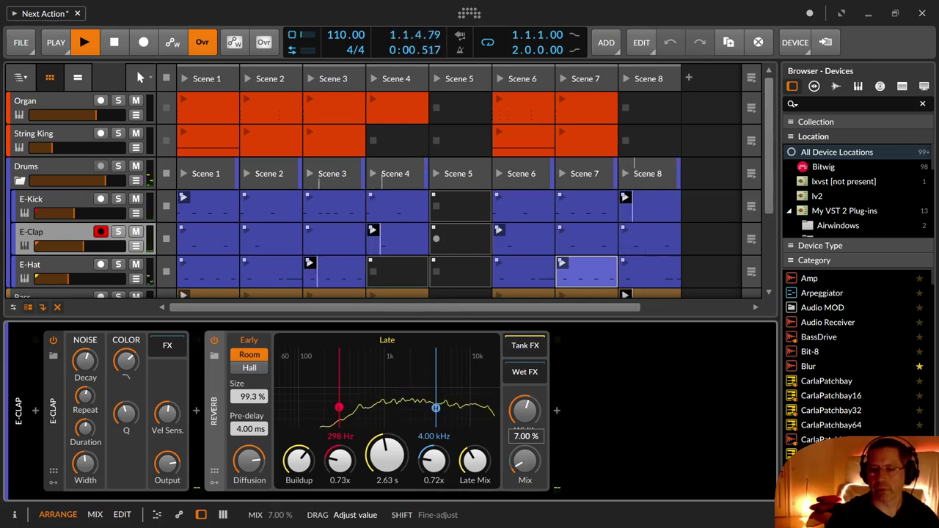
drag(524, 467, 525, 468)
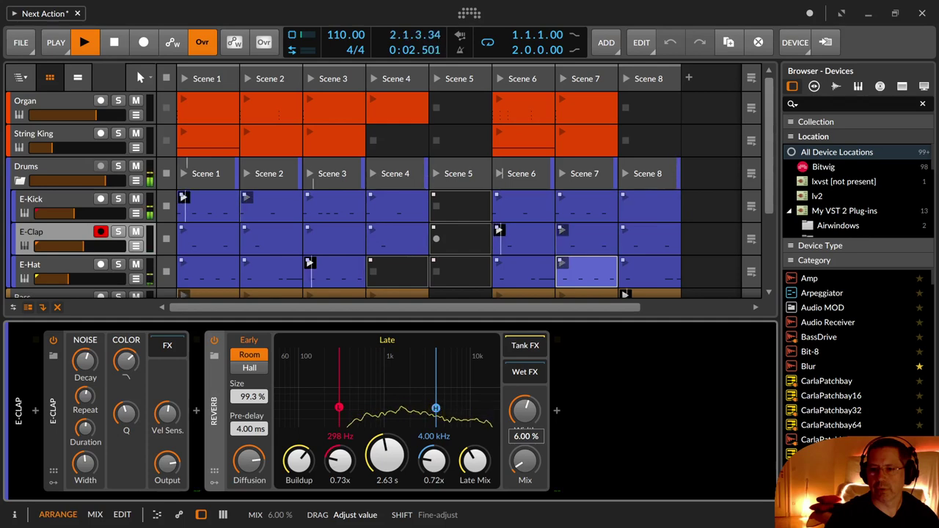
key(d)
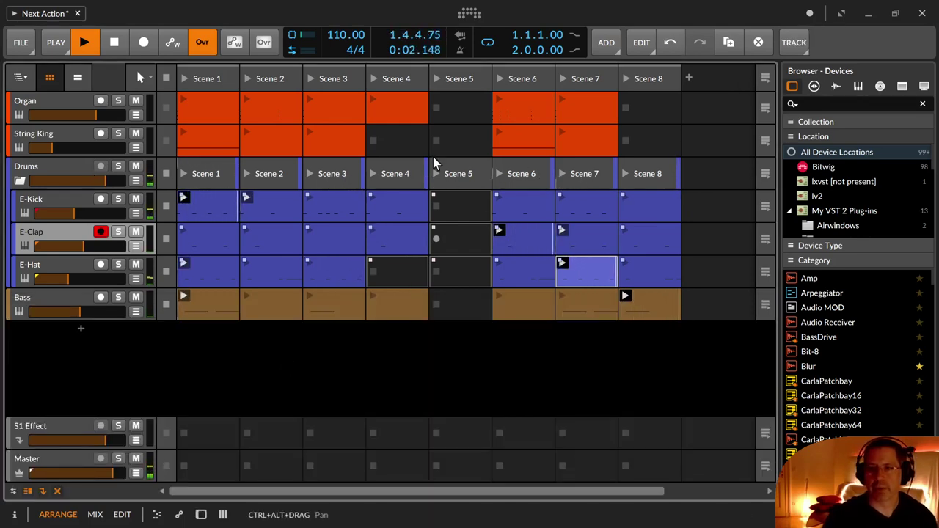
Step: Check the next actions of the Organ and String King clips in Scenes 6 and 7 in the inspector
click(522, 111)
key(i)
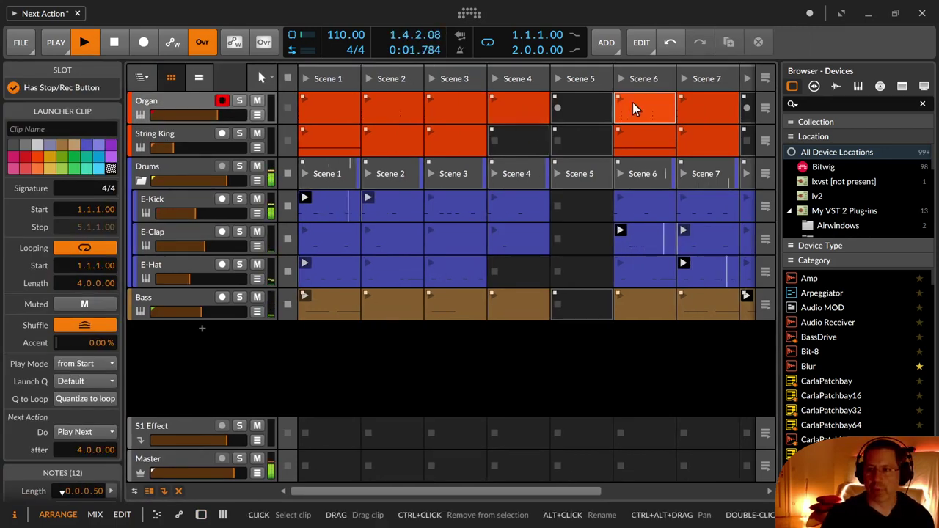
click(650, 145)
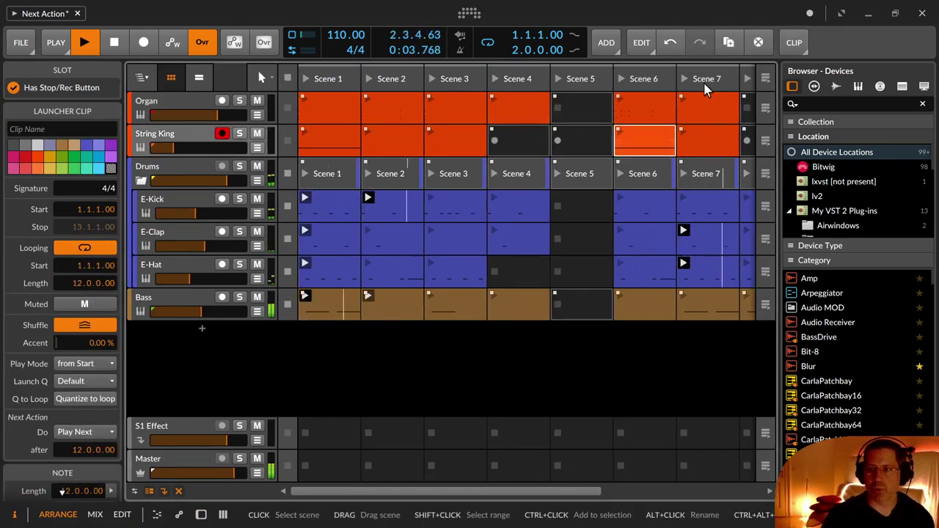
click(709, 104)
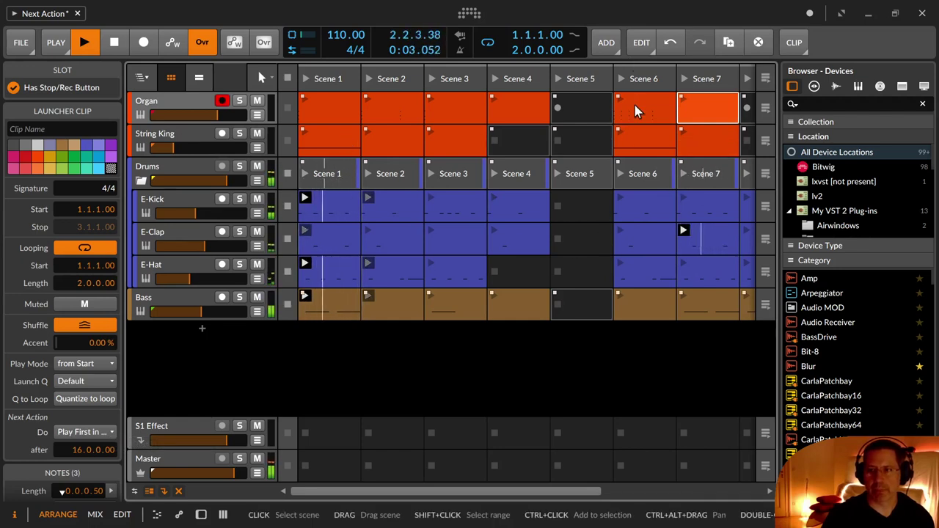
click(708, 140)
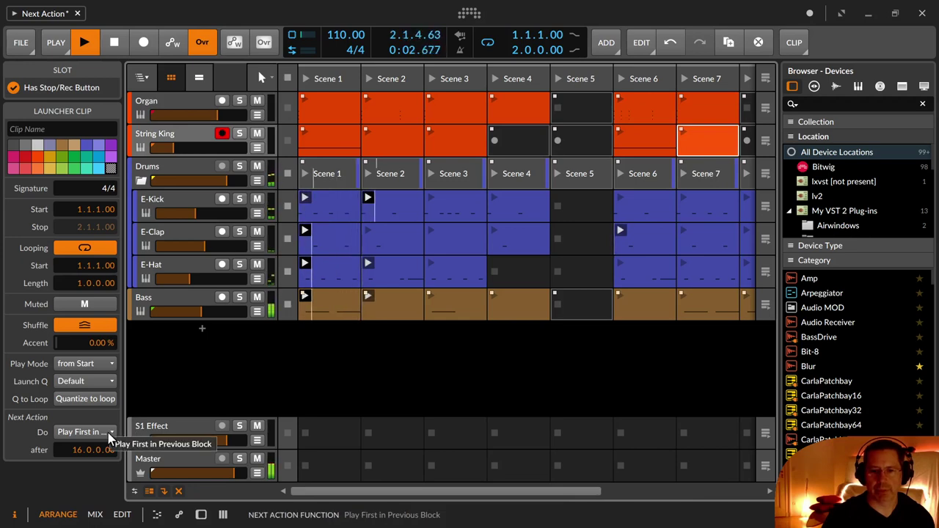
Step: Launch the Scene 7 Organ and String King clips and set their next action times to 8.0.0.00 and 2.0.0.00 respectively
click(685, 99)
click(682, 132)
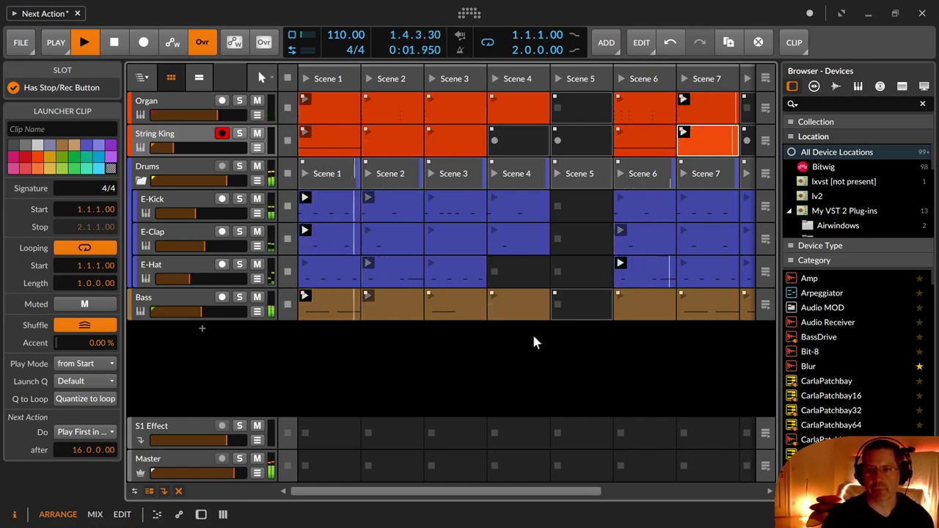
click(708, 99)
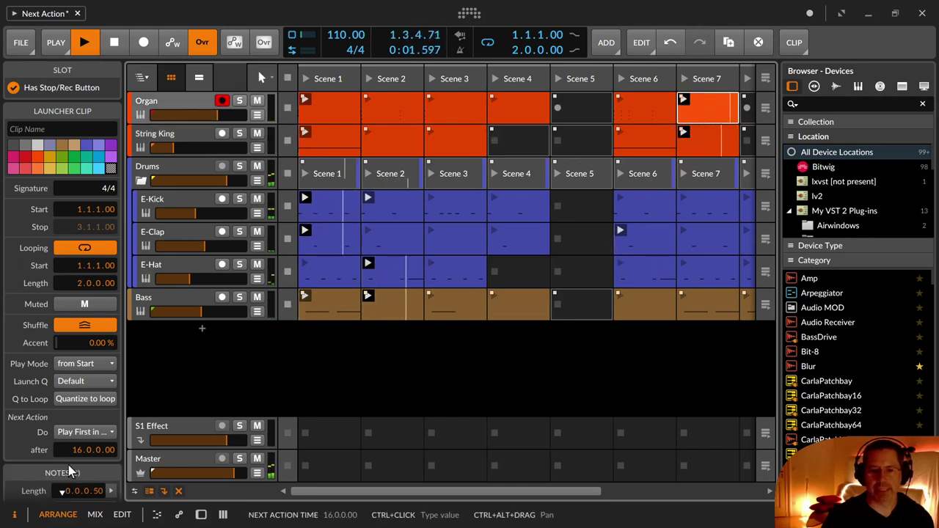
mouse_move(83, 453)
mouse_down()
mouse_move(83, 477)
mouse_move(83, 449)
mouse_up()
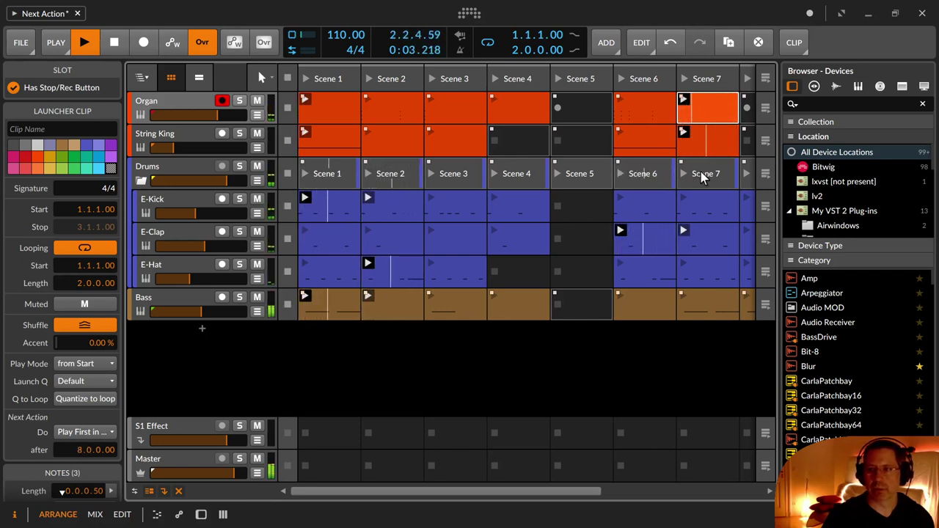
click(702, 144)
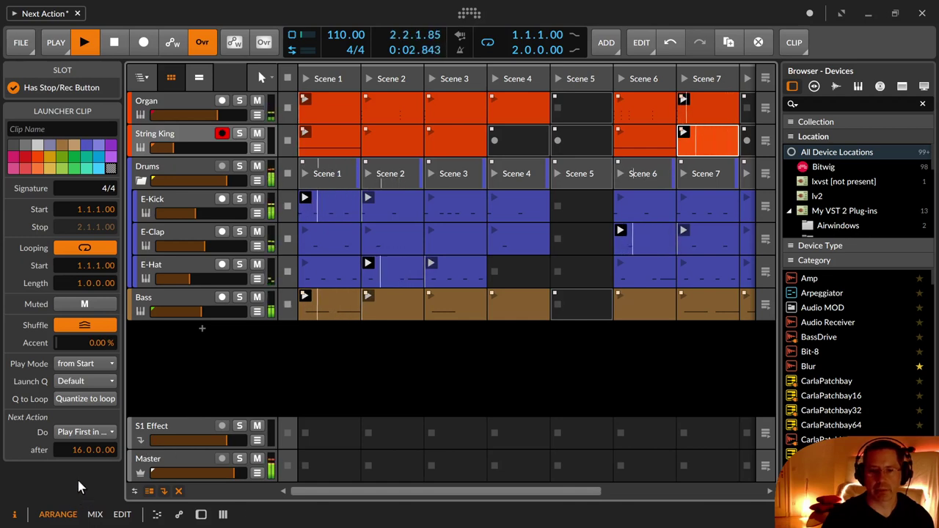
drag(80, 449, 80, 490)
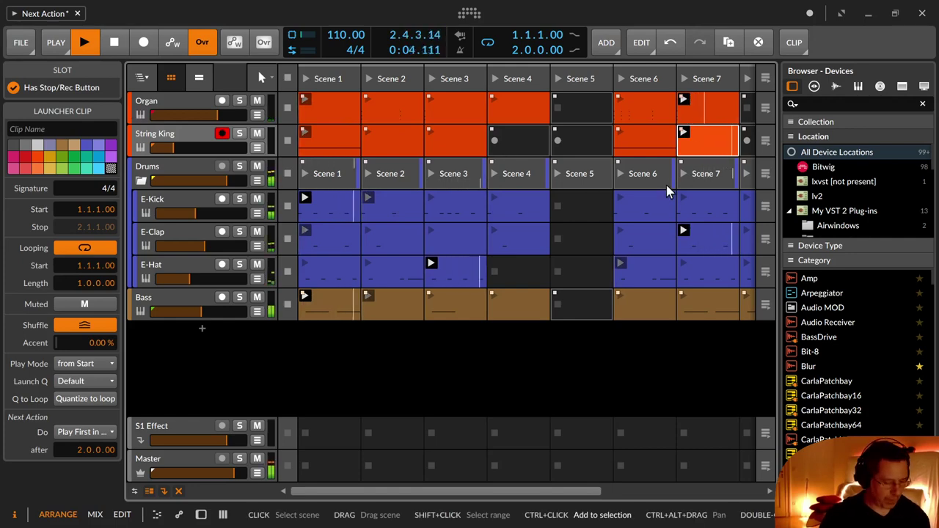
Step: Save the project and hide the clip inspector so the launcher shows all eight scenes
key(ctrl+s)
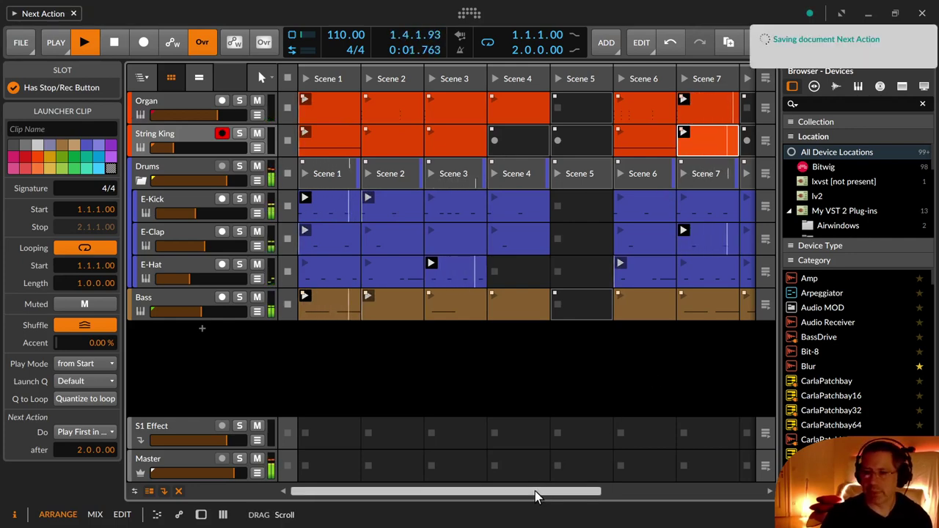
drag(535, 497, 441, 492)
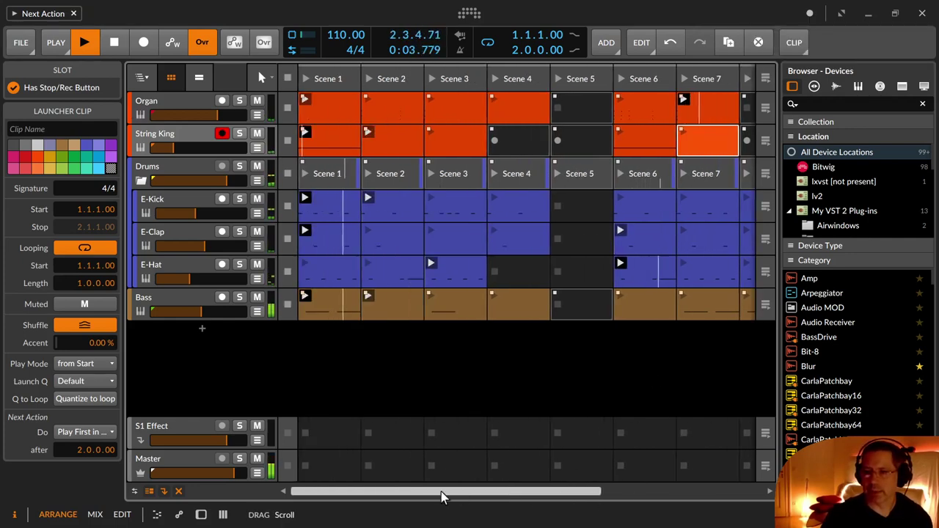
click(14, 514)
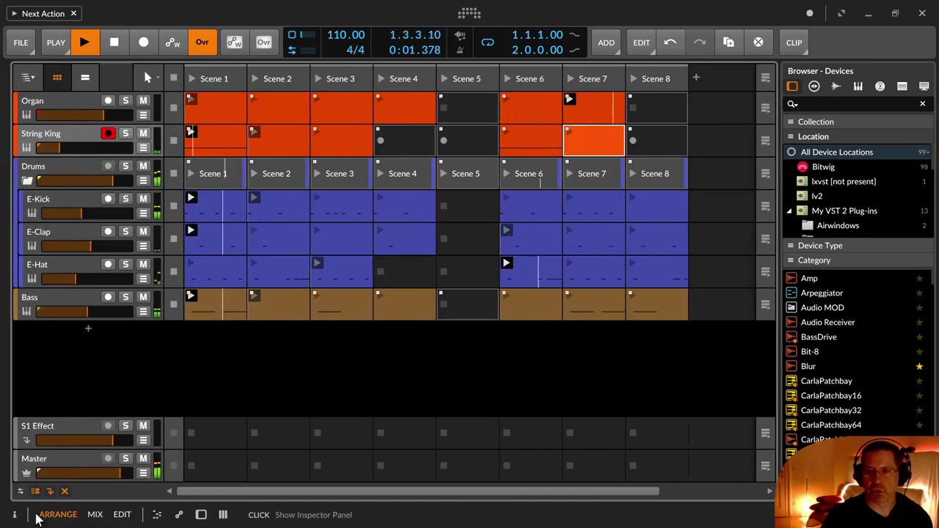
key(ctrl+s)
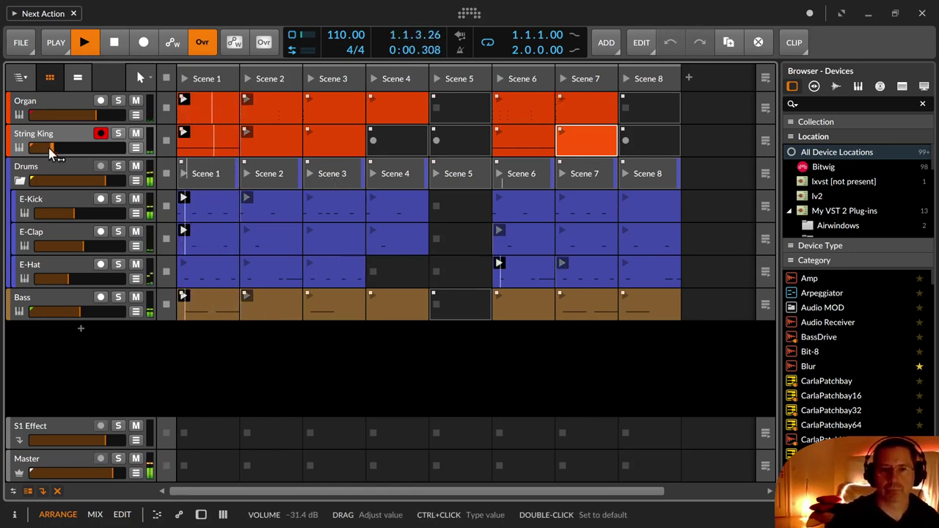
Step: Select the String King clip in Scene 6 and check the track's automation lanes
drag(50, 149, 52, 148)
click(536, 140)
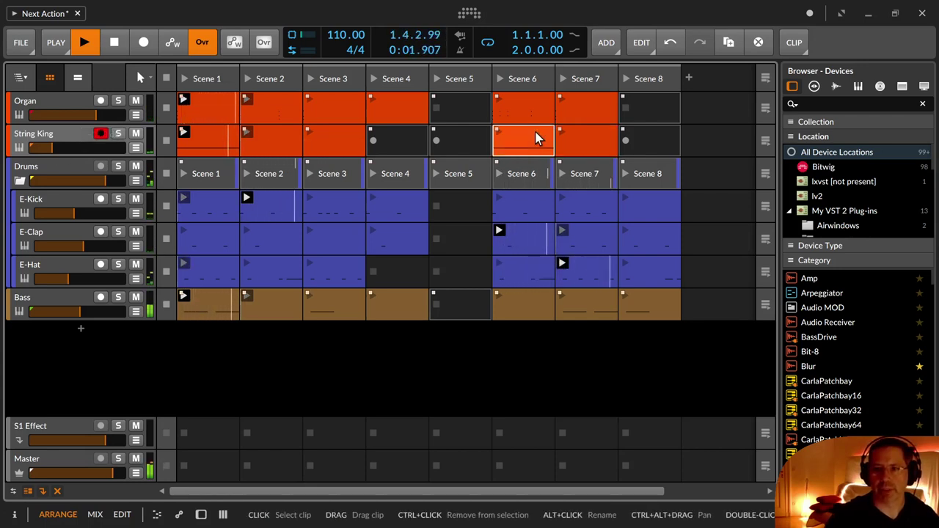
click(135, 149)
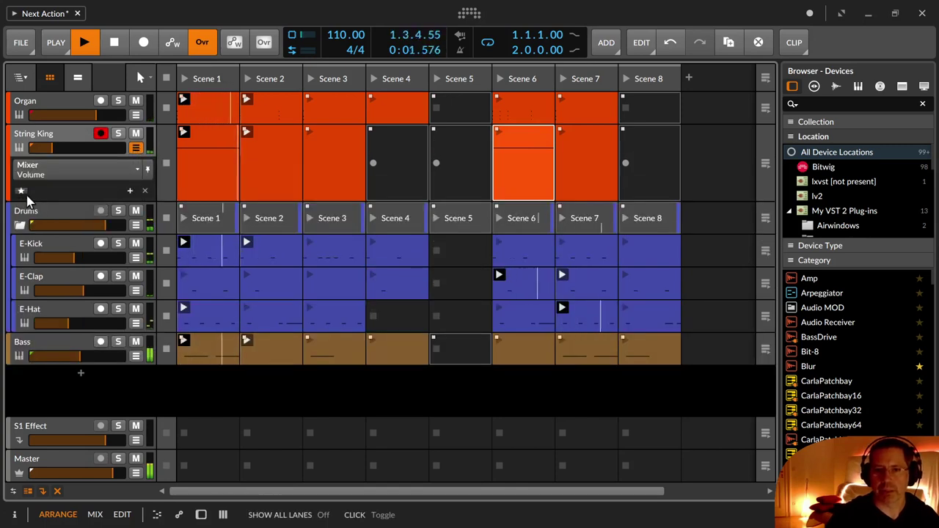
click(136, 148)
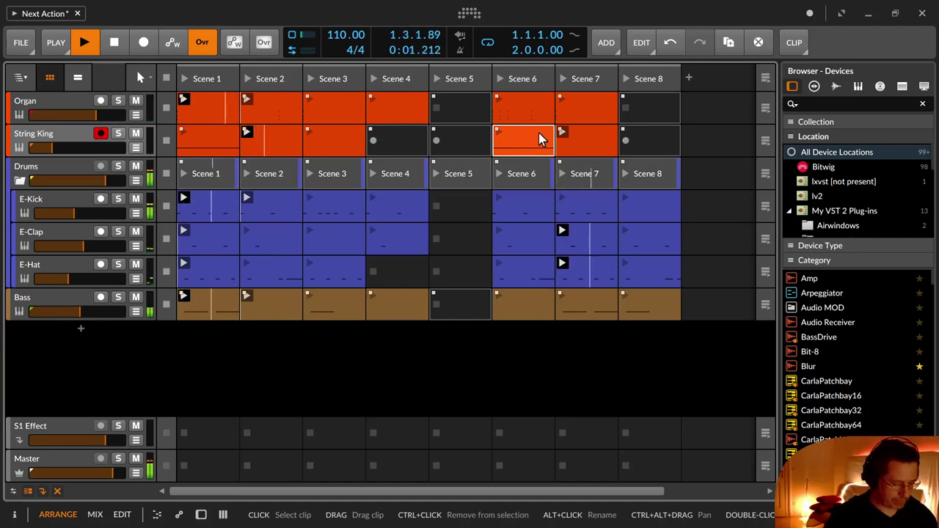
Step: Show the String King device chain and add an automation lane for the Polysynth's filter frequency
key(d)
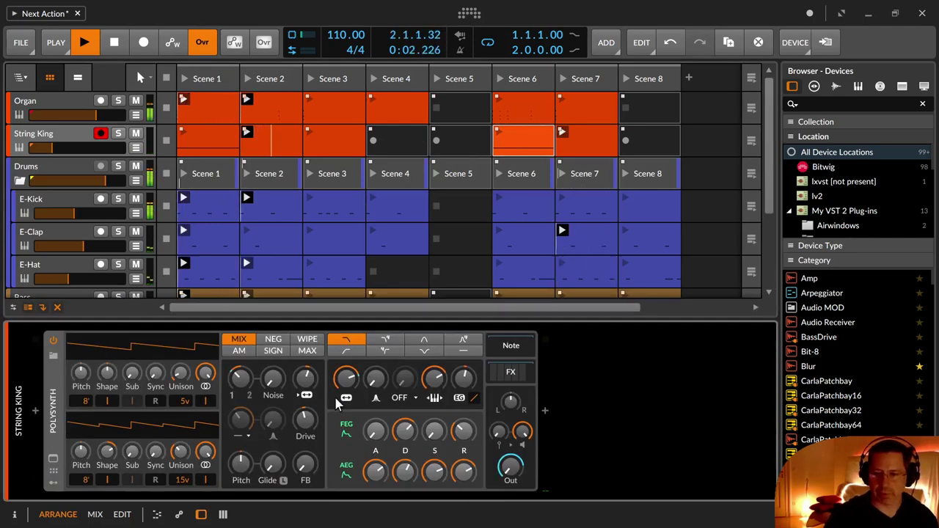
click(546, 415)
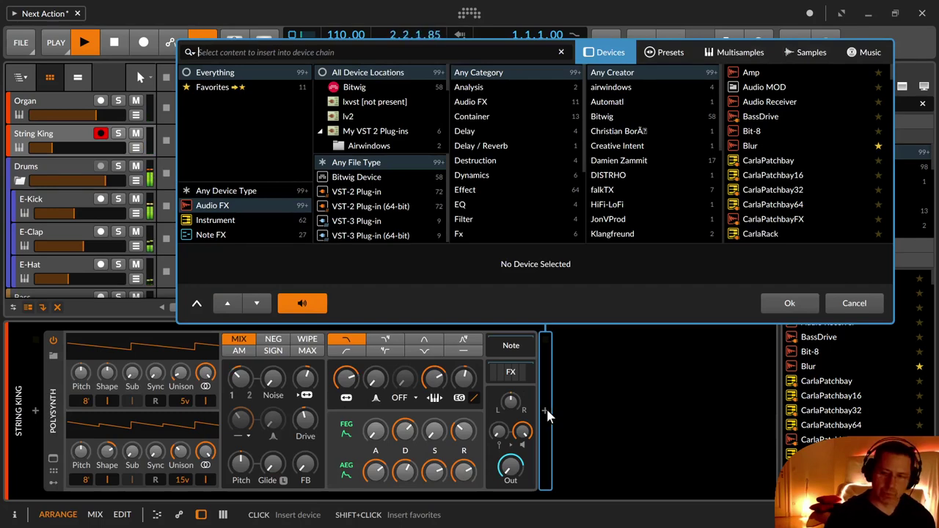
key(Escape)
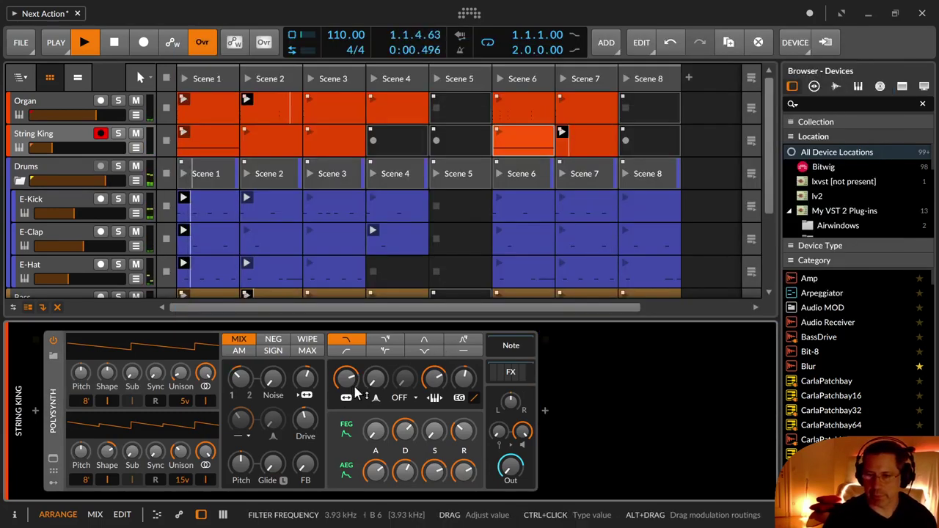
right_click(352, 391)
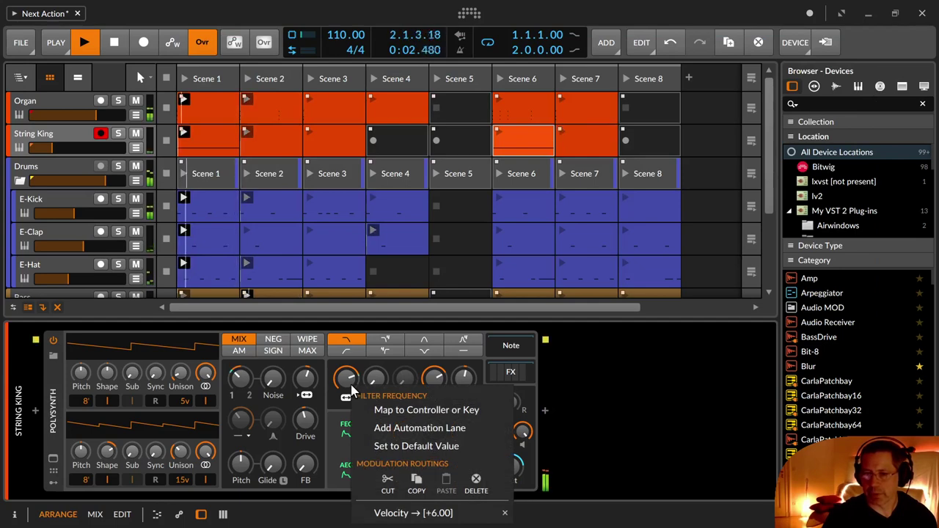
click(390, 430)
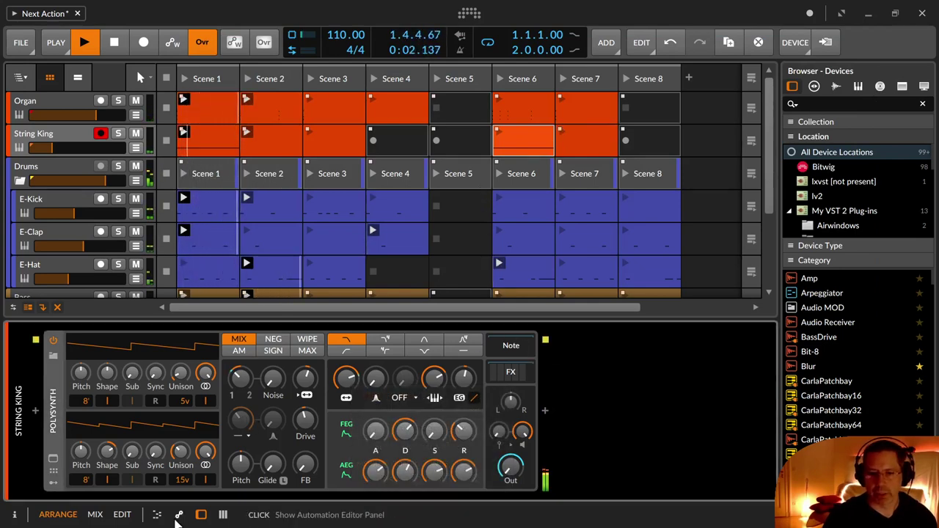
Step: Open the Polysynth Freq automation of the String King clip in Scene 6 and add a point at the clip's start
click(179, 516)
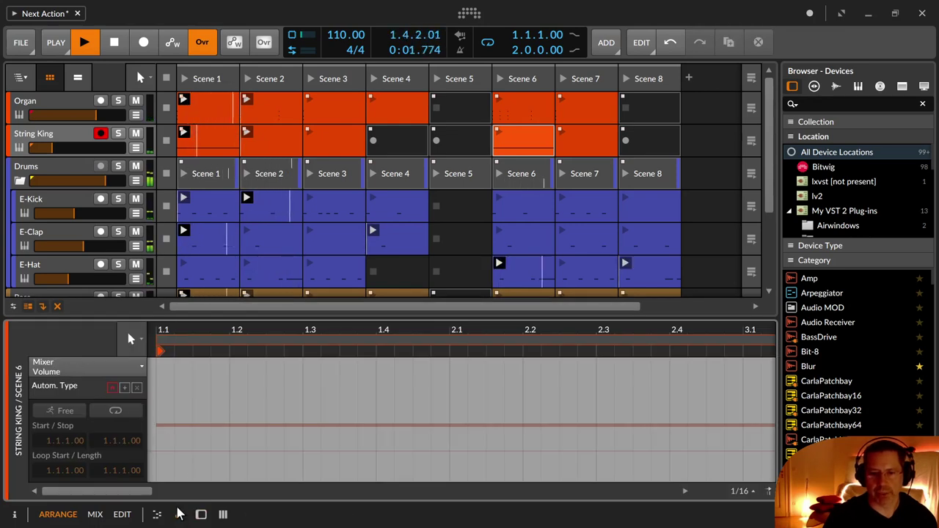
click(200, 515)
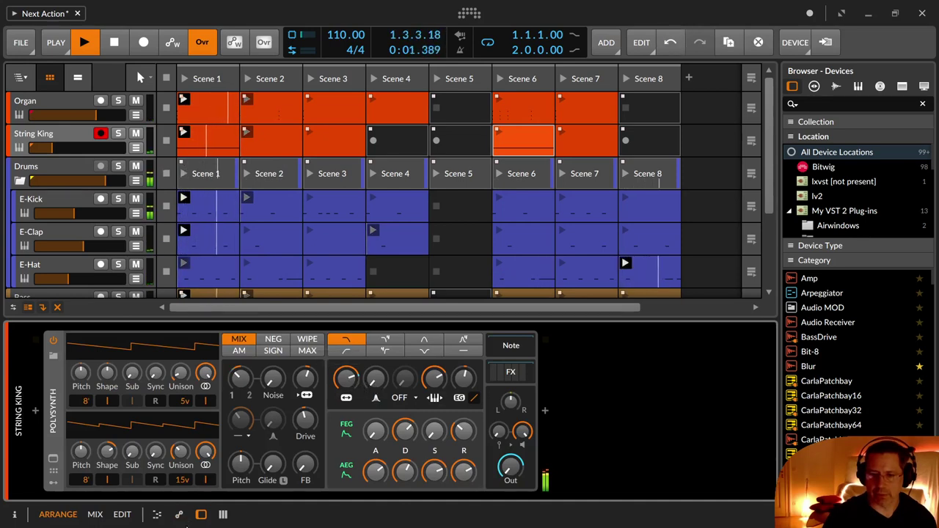
click(179, 515)
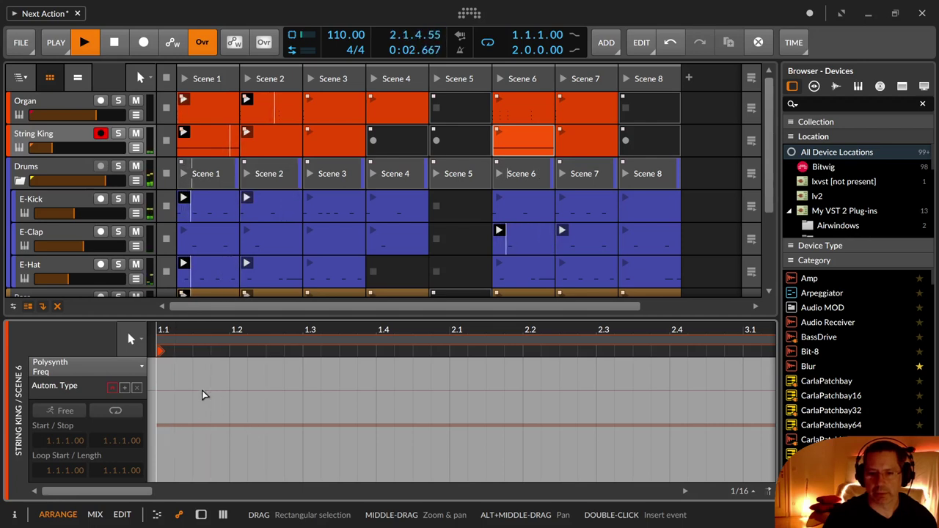
drag(160, 382, 158, 394)
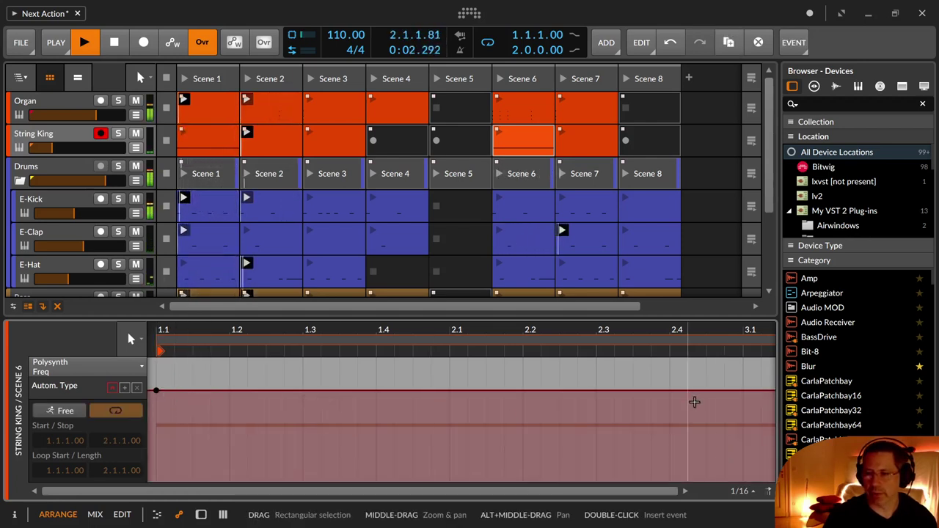
Step: Check the length of the String King clip in Scene 6 in the inspector and along the automation timeline
drag(595, 328, 361, 289)
drag(362, 330, 207, 326)
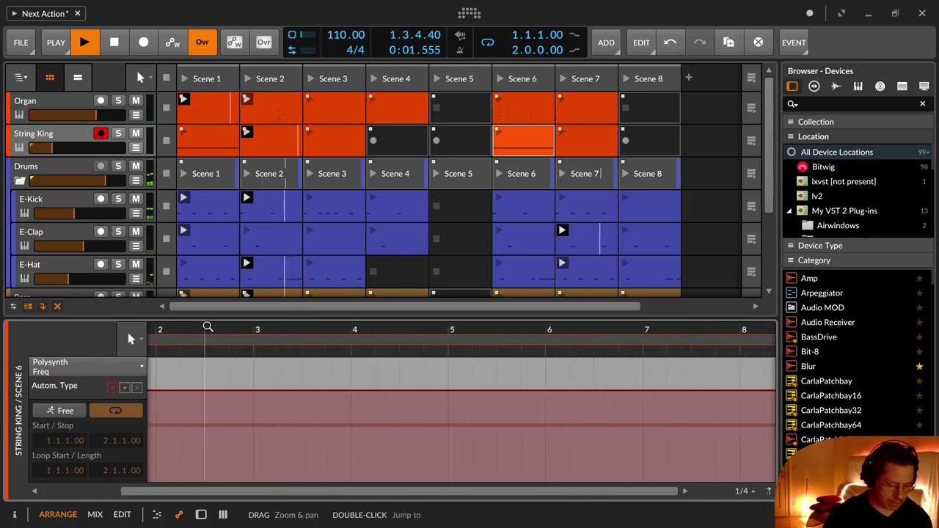
double_click(207, 325)
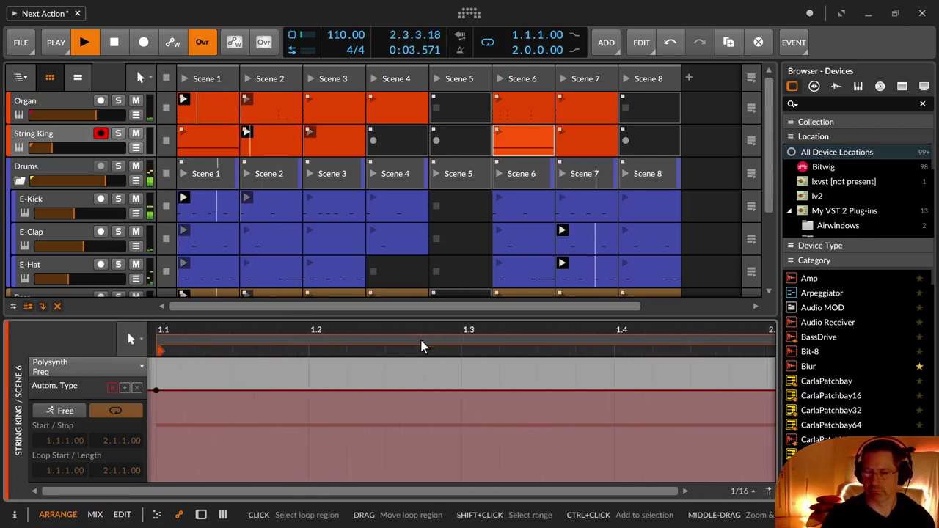
drag(438, 331, 244, 329)
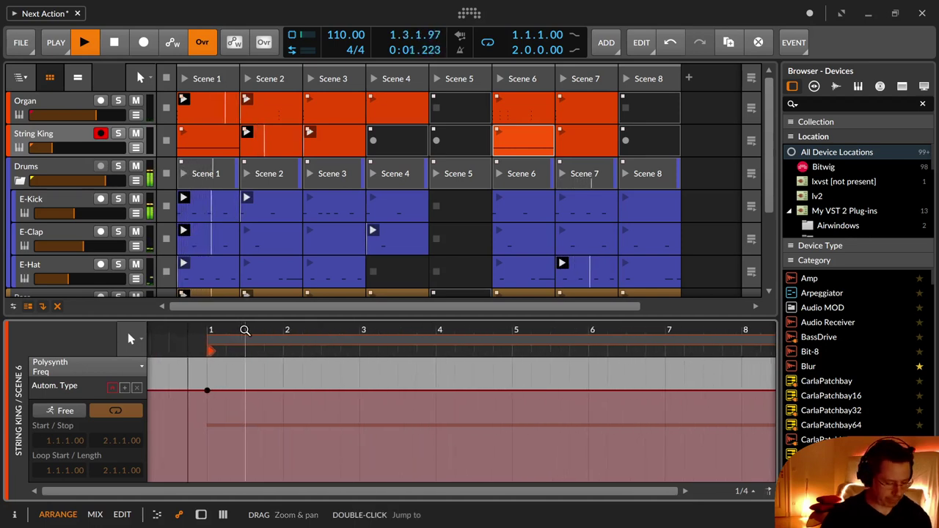
double_click(245, 331)
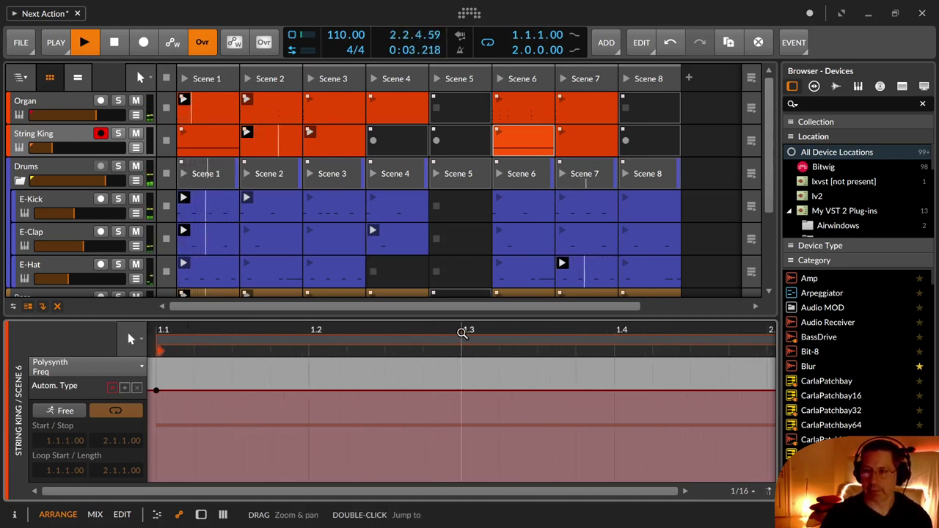
drag(466, 330, 463, 314)
click(529, 131)
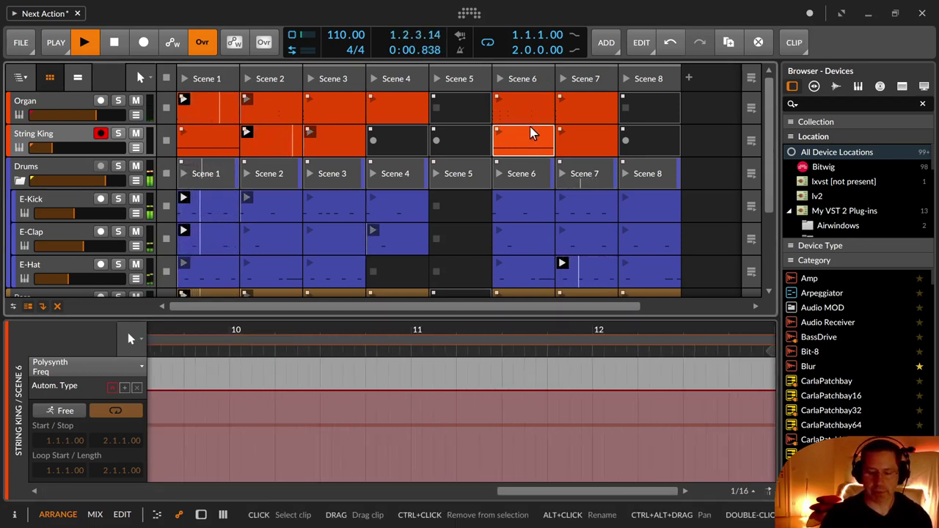
key(i)
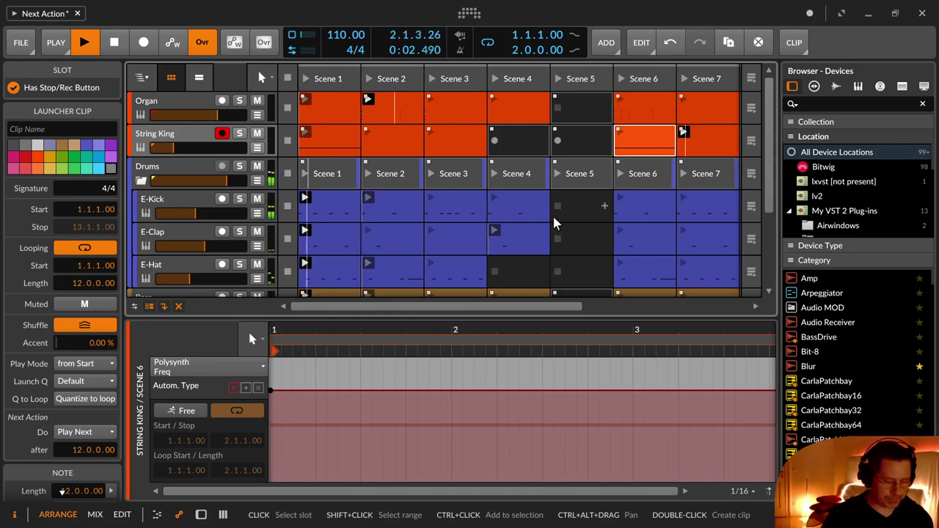
key(i)
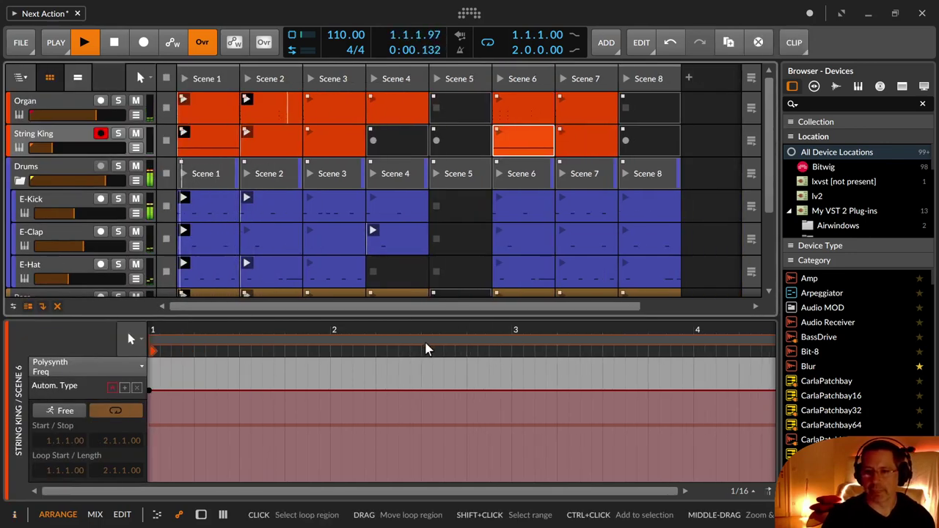
Step: Add a Polysynth Freq automation point at 3.93 kHz at the clip's end, at bar 13
drag(426, 329, 304, 353)
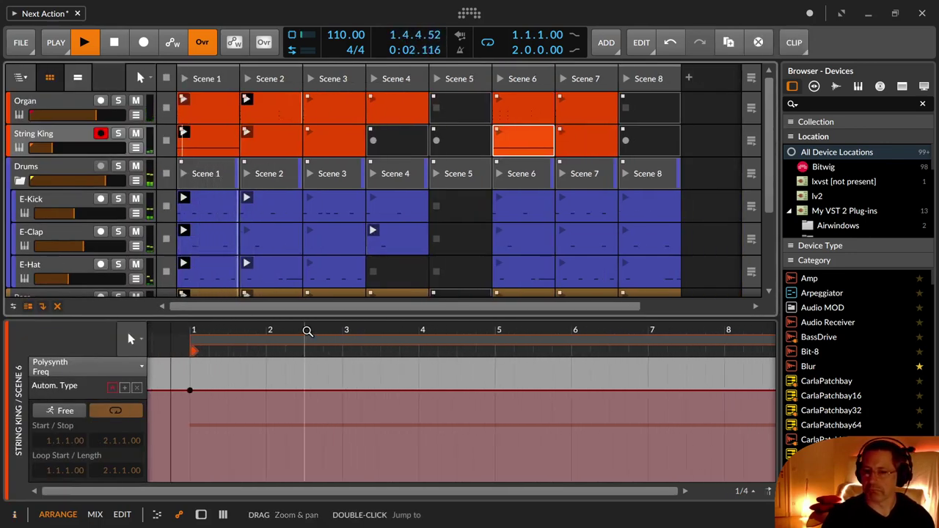
drag(571, 329, 141, 332)
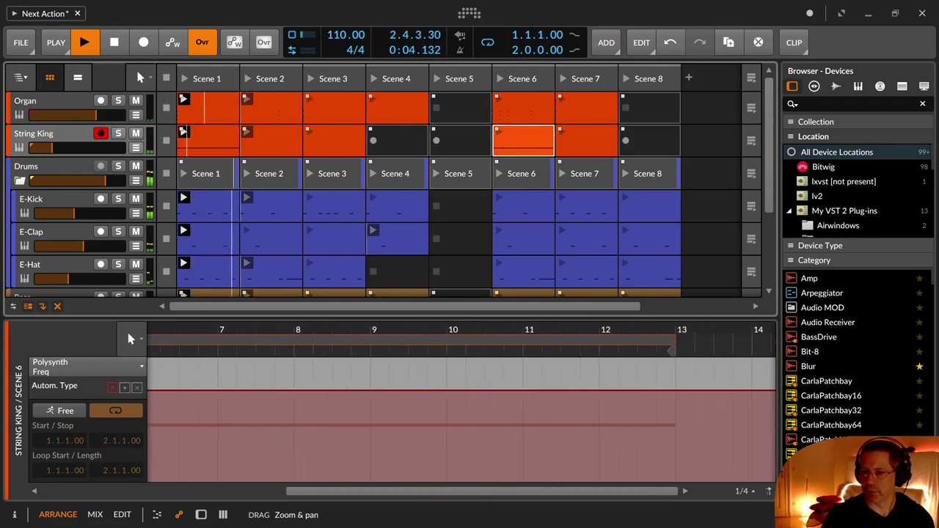
click(676, 390)
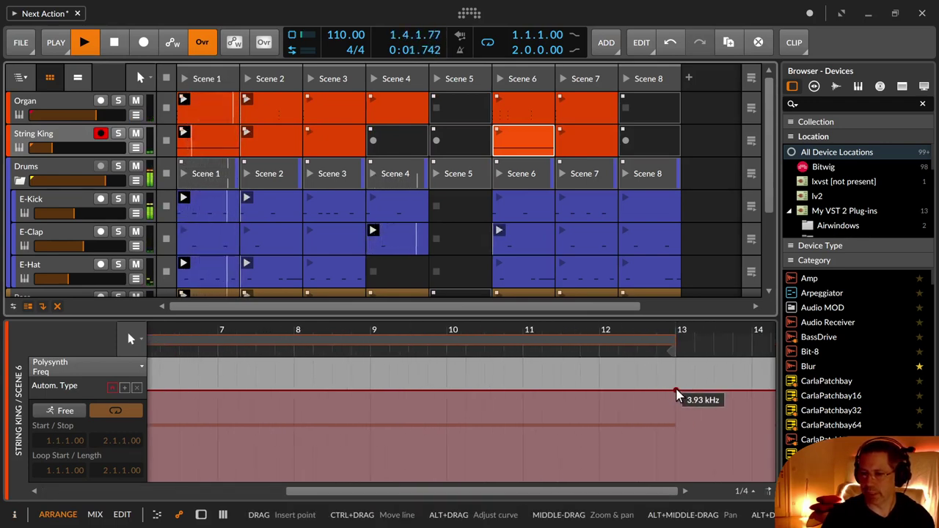
Step: Add a Polysynth Freq automation point at bar 7 and a lowered one between bars 3 and 4, forming a dip
drag(347, 331, 537, 332)
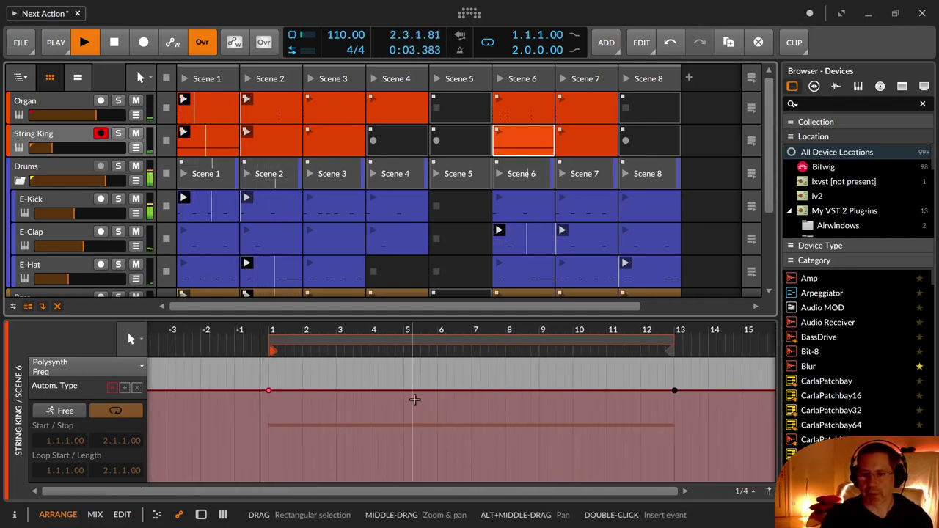
click(470, 391)
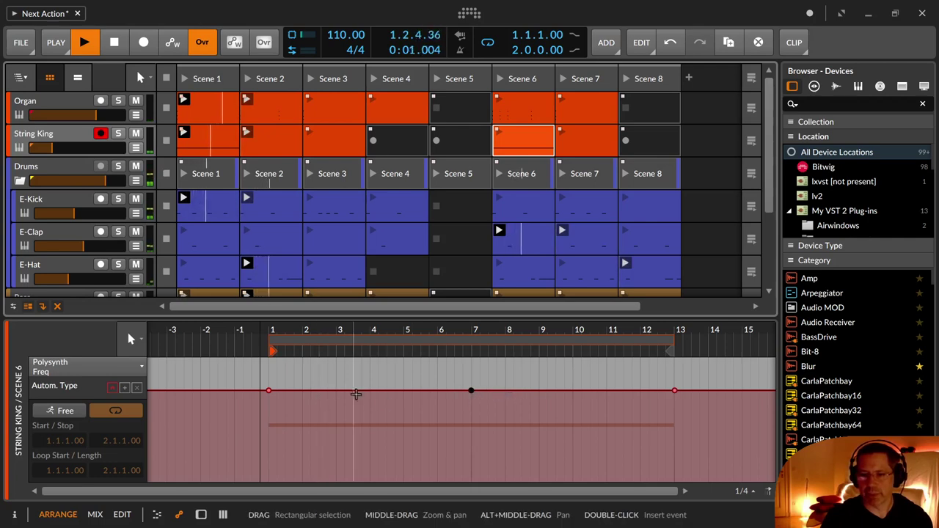
drag(371, 391, 360, 422)
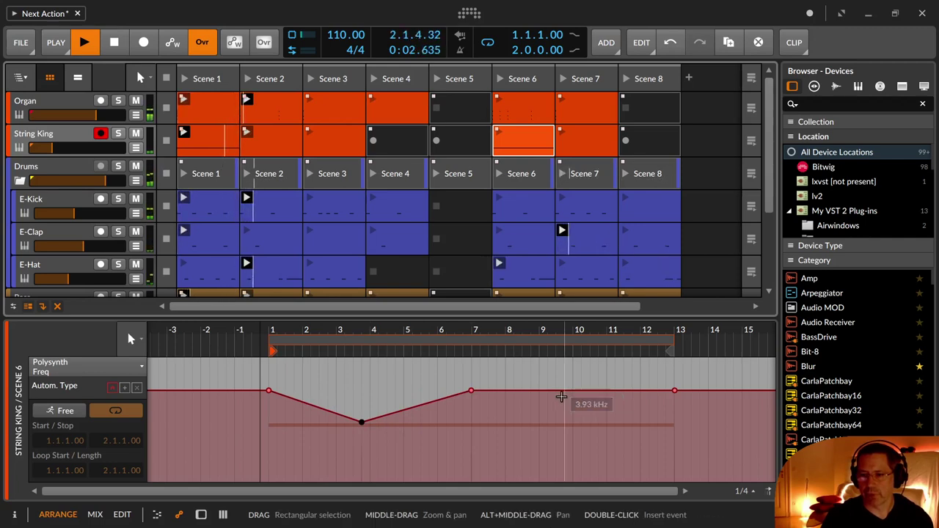
Step: Form a second filter dip at 527 Hz just after bar 9, followed by a raised peak between bars 10 and 11
click(606, 392)
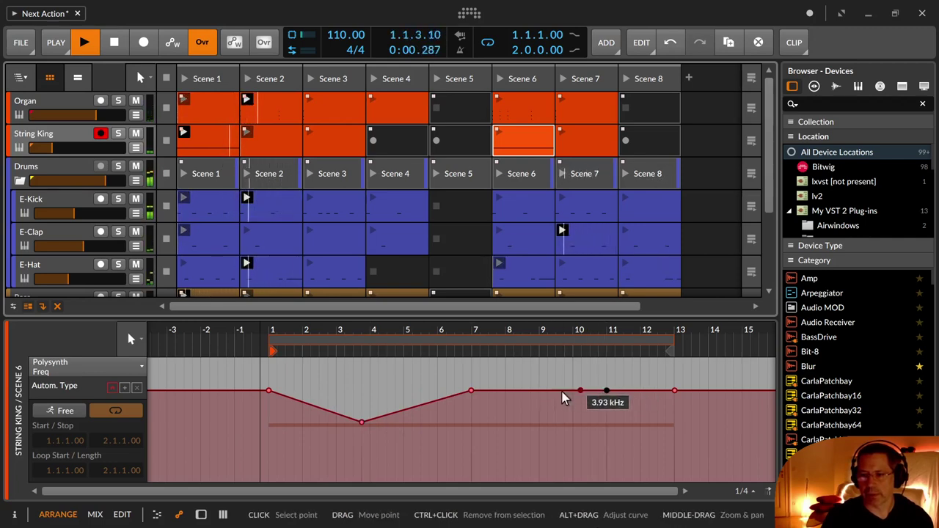
drag(547, 392, 547, 420)
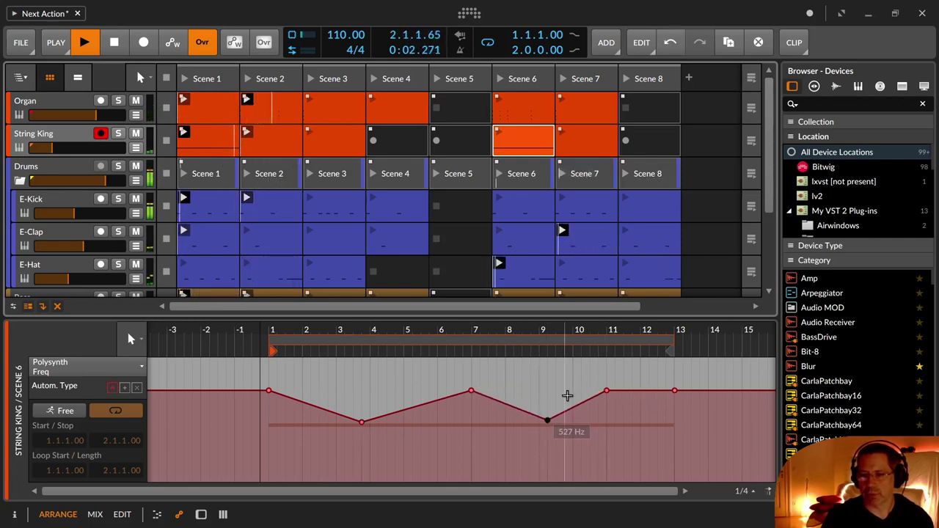
drag(607, 390, 590, 374)
Step: Launch the String King clip in Scene 6, deepen both filter automation dips and move the peak to about bar 10
click(499, 132)
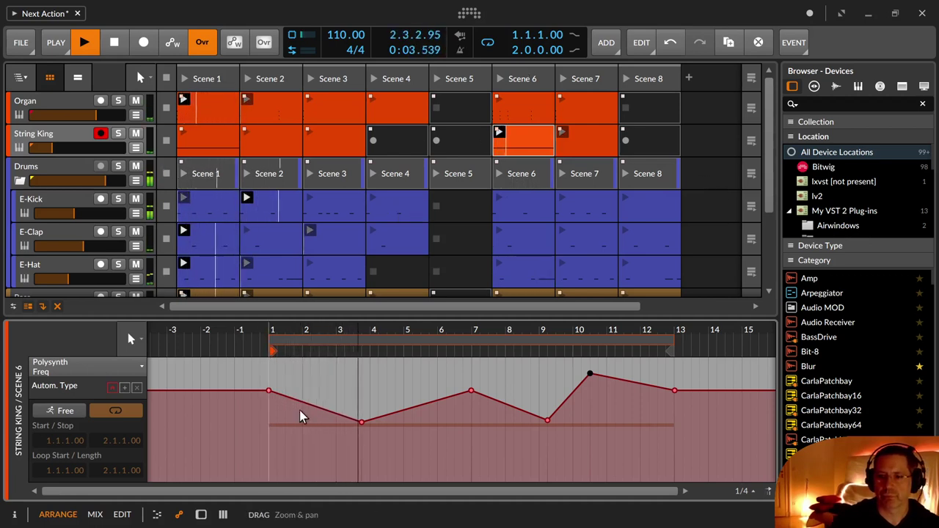
click(363, 424)
drag(363, 424, 362, 457)
drag(549, 424, 549, 456)
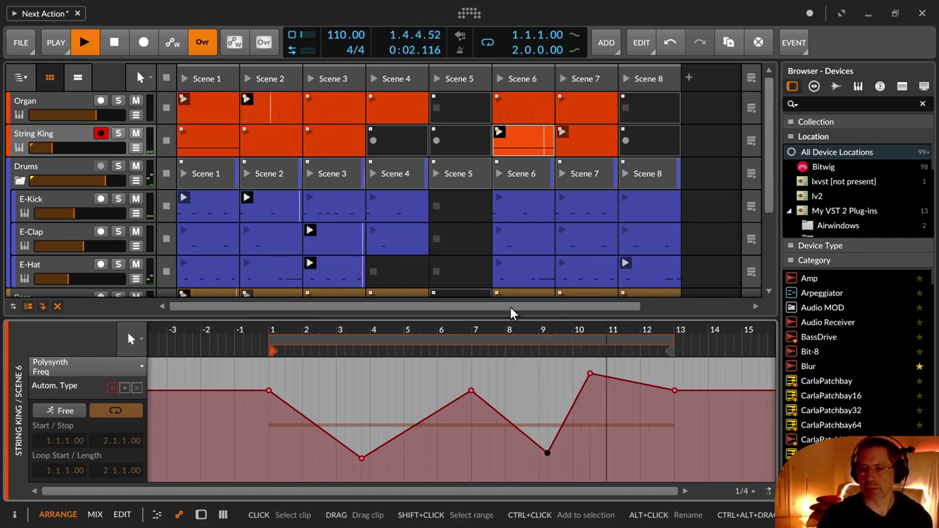
mouse_move(593, 378)
drag(591, 376, 573, 375)
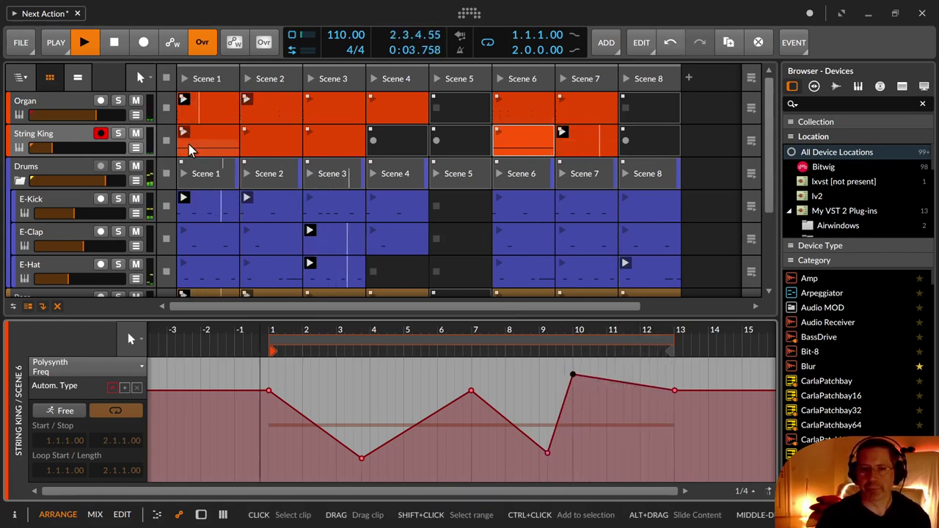
Step: Show the device chain of the Organ track from its Scene 6 clip and expand the Organ device
click(517, 112)
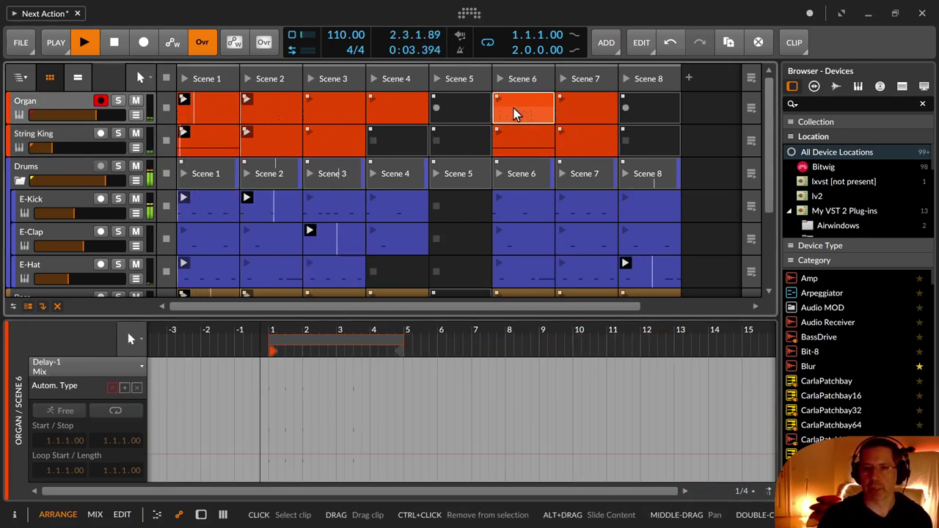
key(d)
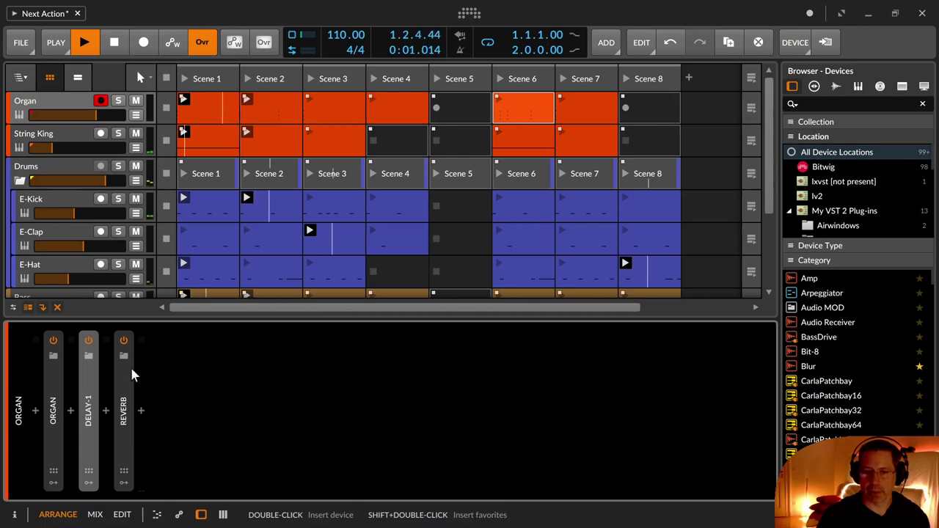
double_click(53, 389)
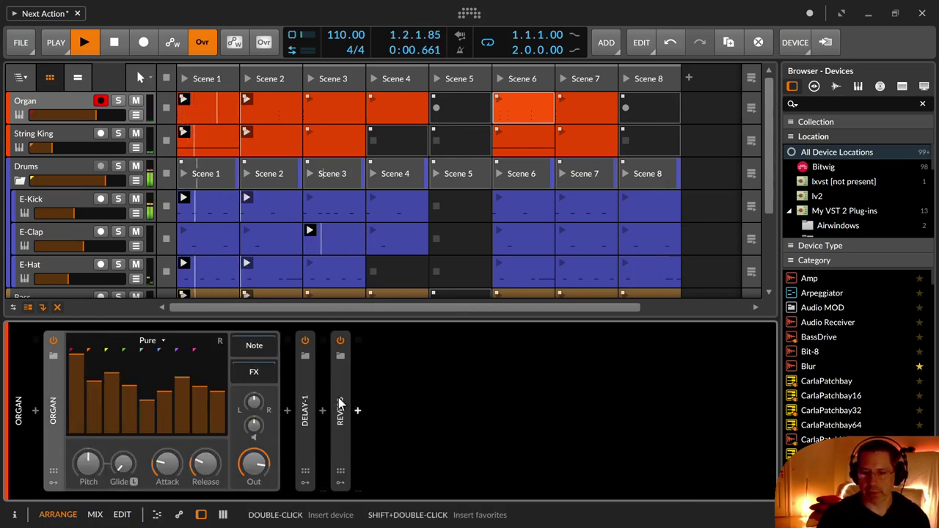
Step: Insert a Filter between Organ and Delay-1, with its frequency at 19.9 kHz and resonance at 0 %
click(287, 412)
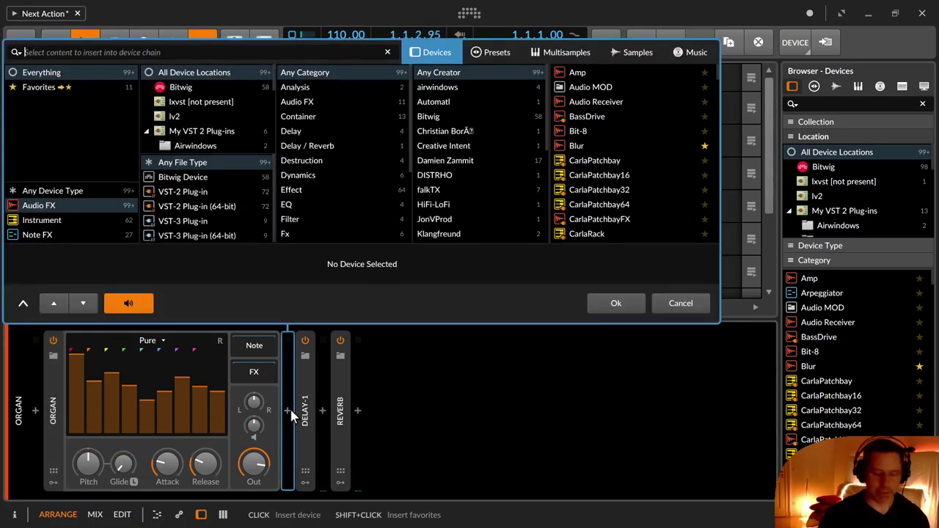
text(filter)
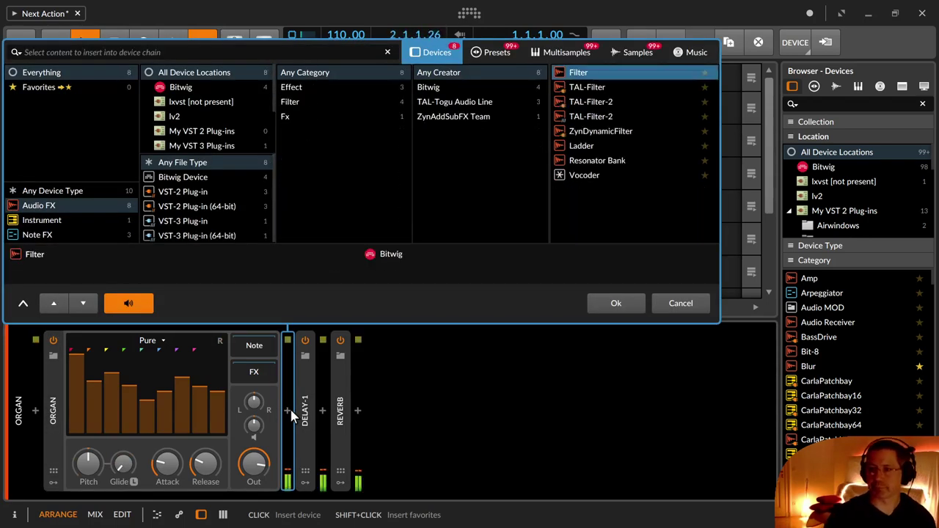
key(Return)
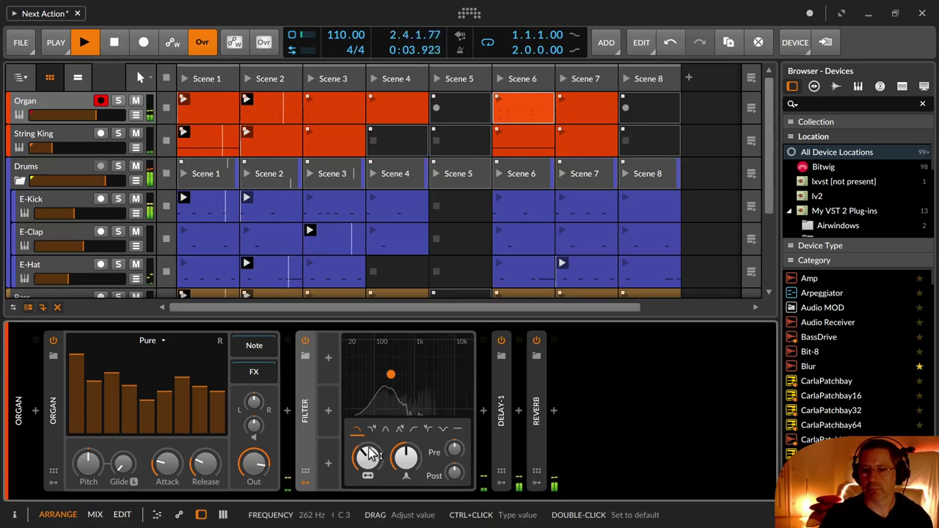
drag(370, 455, 371, 395)
drag(406, 458, 405, 477)
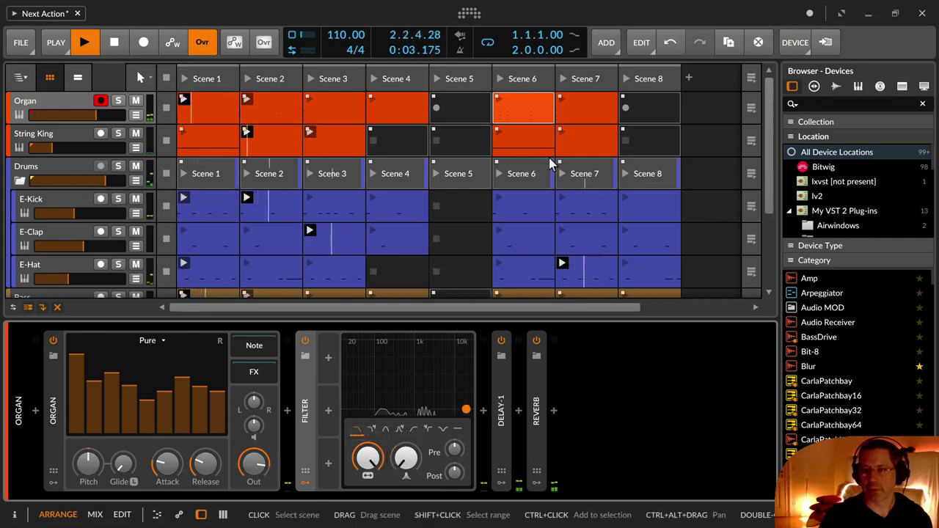
Step: Try adding Filter Reso automation points at the minimum value at the start and end of the Organ clip in Scene 6
click(521, 109)
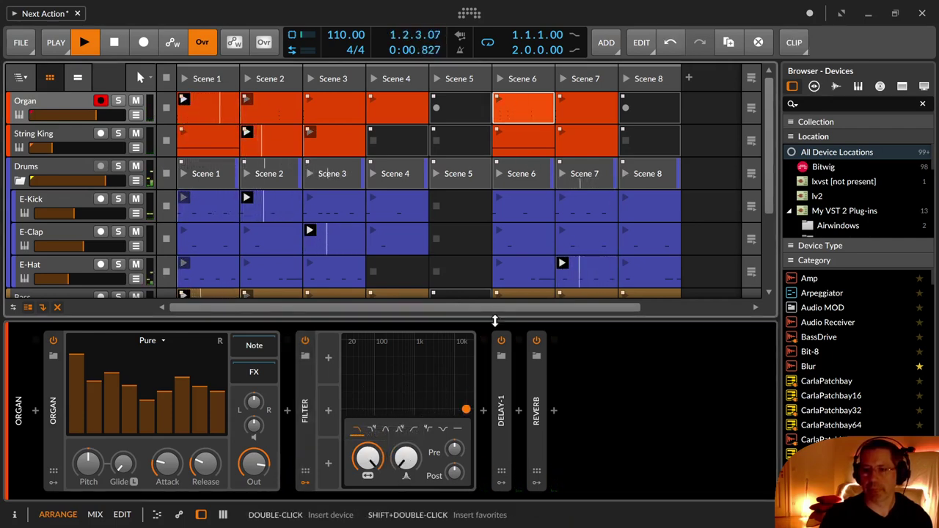
right_click(368, 459)
click(400, 456)
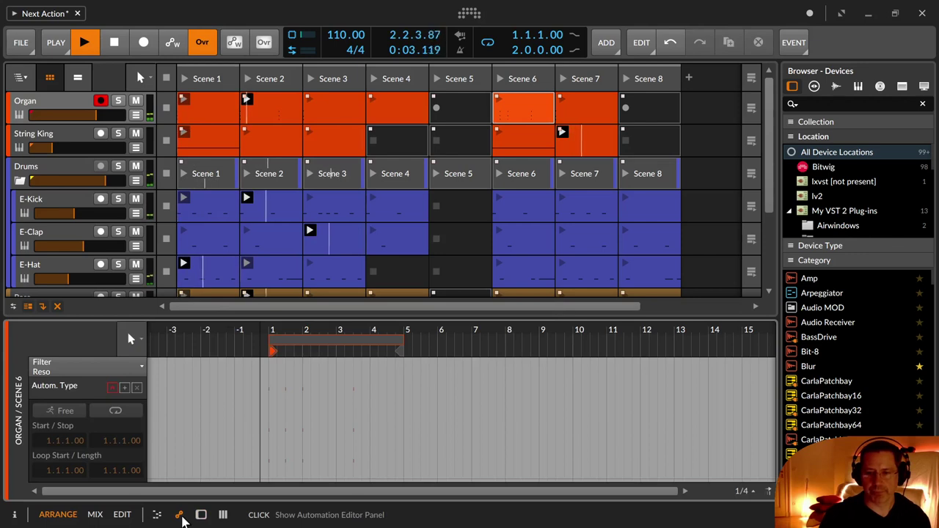
click(178, 515)
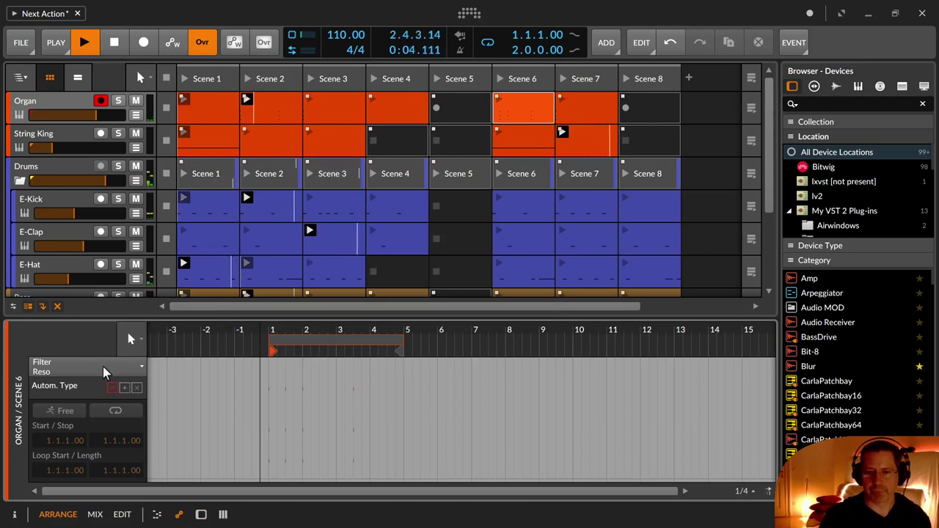
click(529, 104)
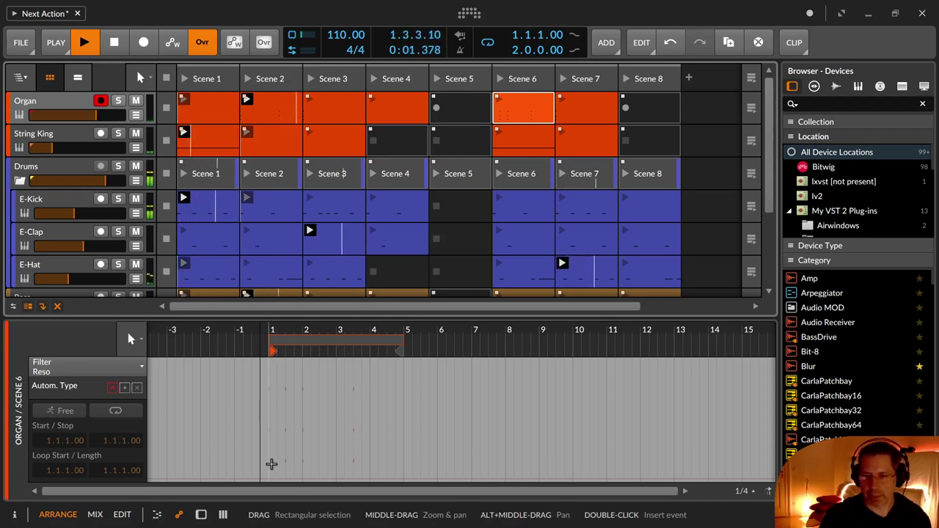
click(50, 103)
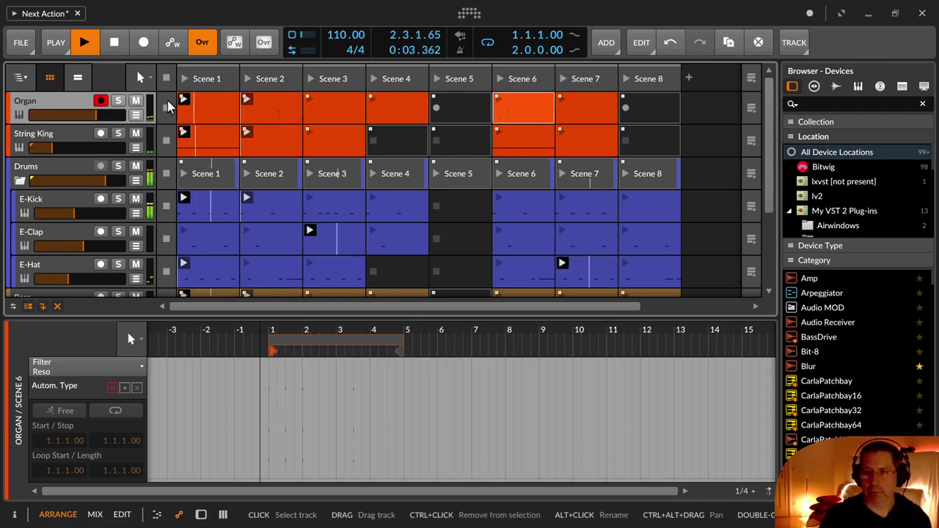
click(533, 108)
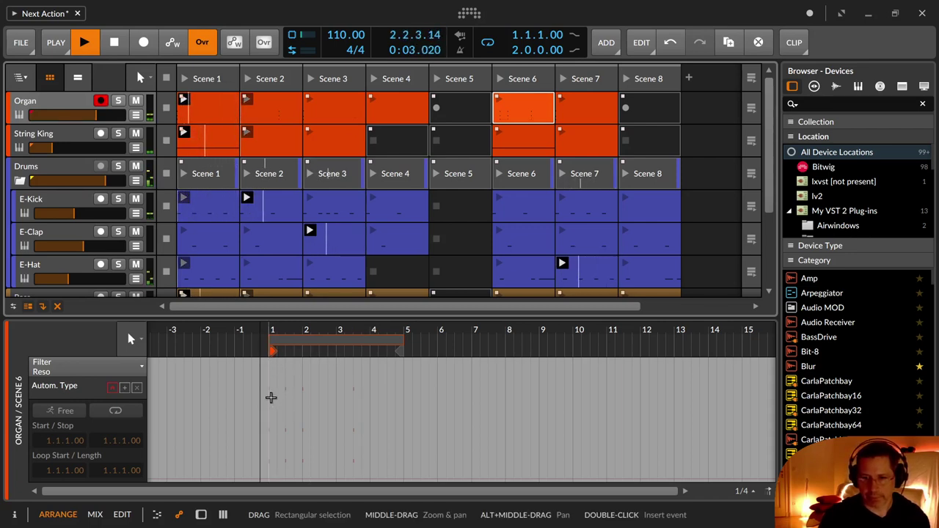
double_click(271, 478)
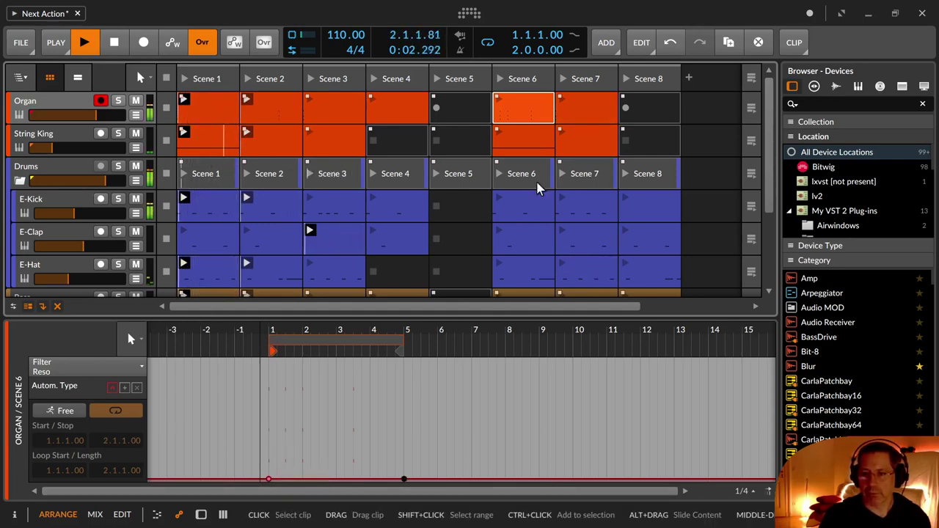
Step: Delete the Filter Reso automation points from the Organ clip in Scene 6
key(d)
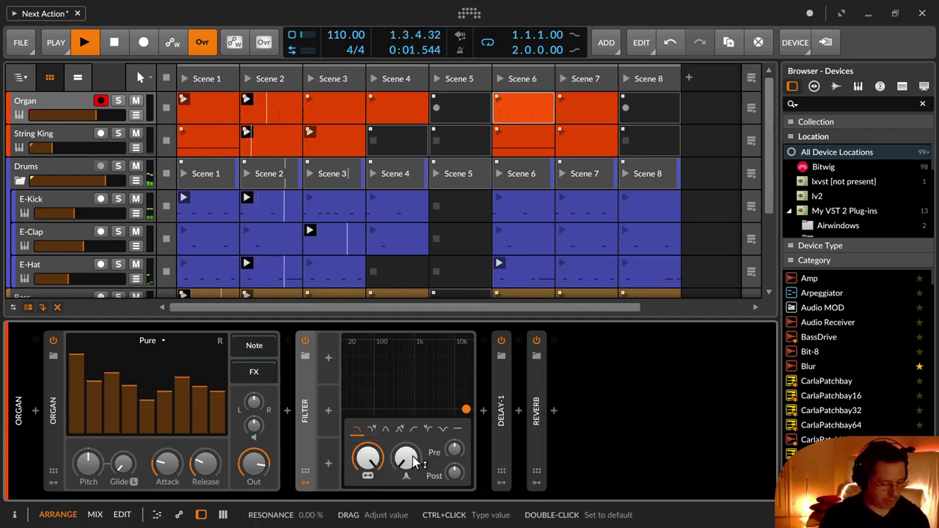
click(178, 517)
drag(286, 478, 426, 492)
key(Delete)
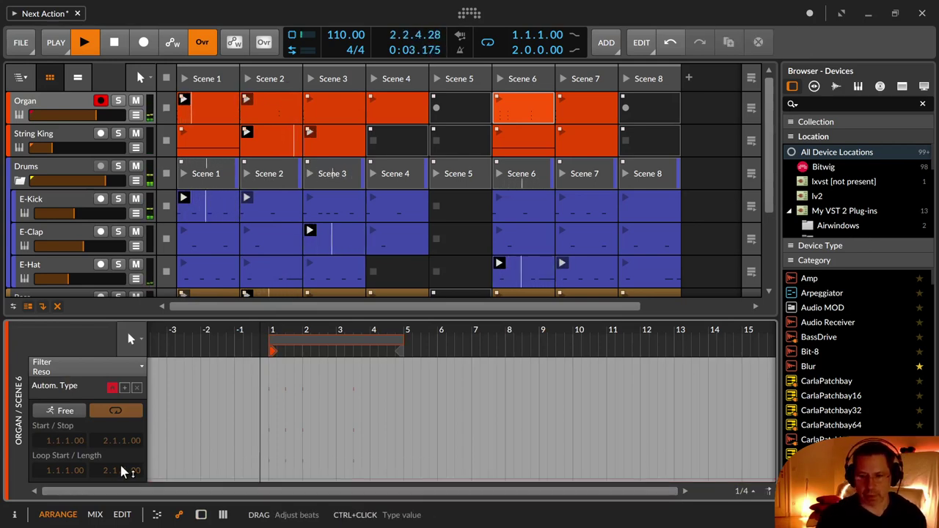
Step: Open the Filter Freq automation of the Organ clip in Scene 6 and add points at 19.9 kHz at its start and end
click(201, 516)
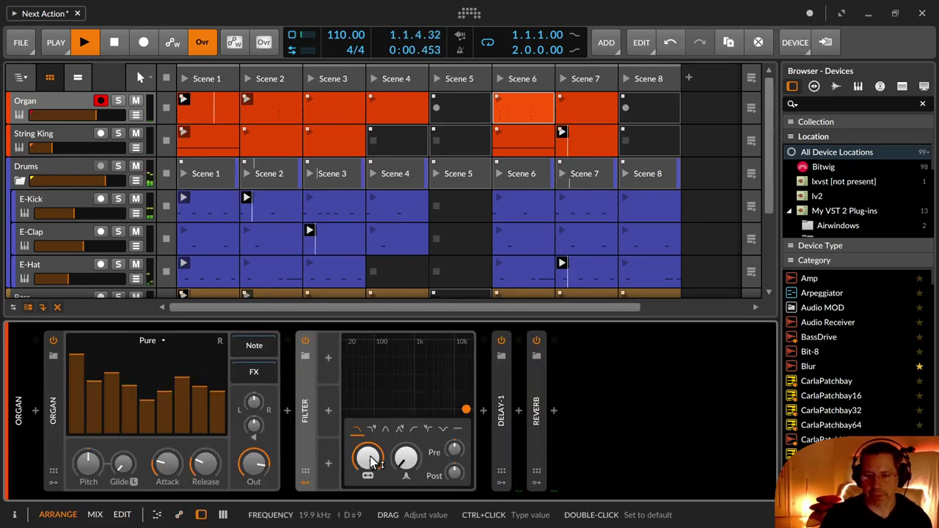
click(178, 516)
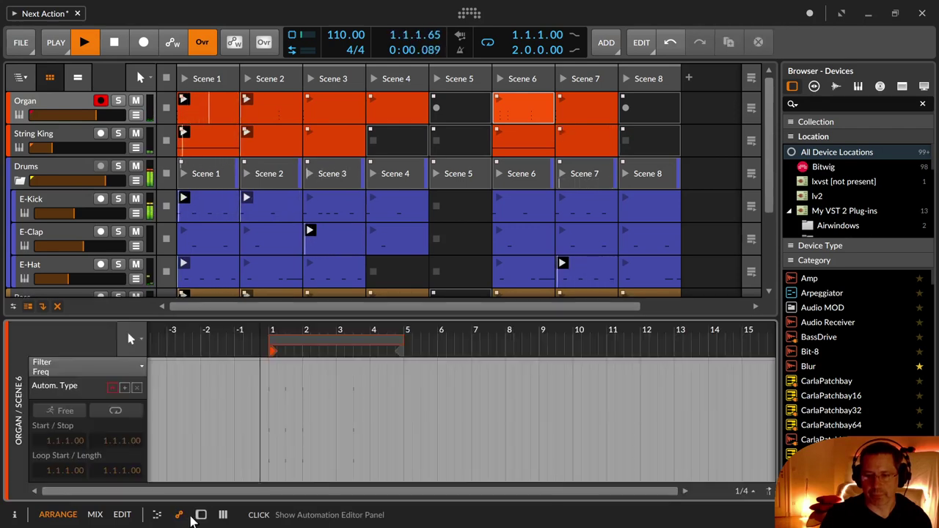
click(270, 366)
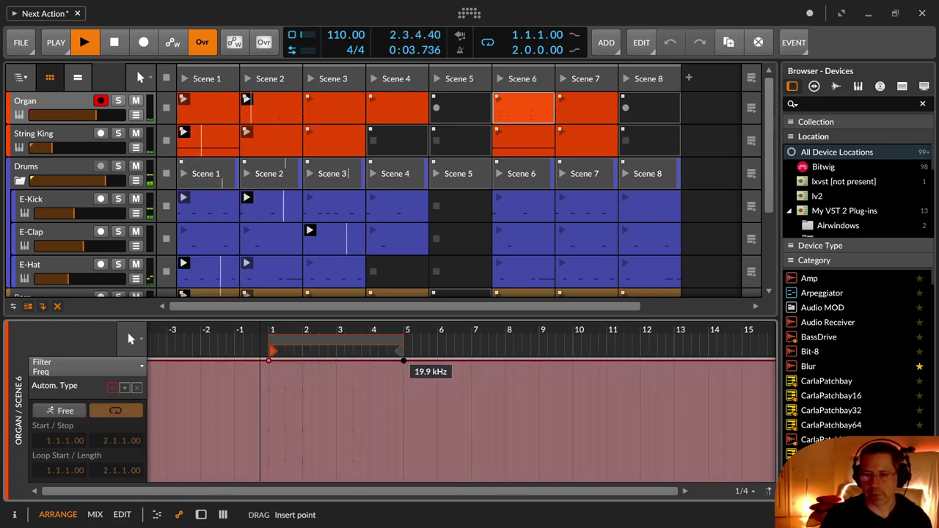
Step: Add a Filter Freq point shortly after bar 2 and lower the point at the clip's start to create a rising sweep
drag(377, 333, 378, 378)
drag(505, 335, 543, 336)
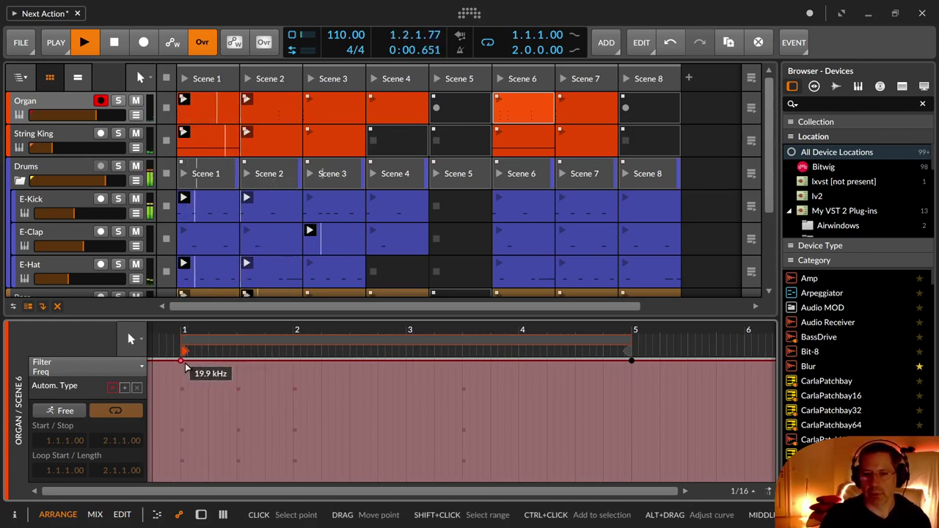
click(320, 361)
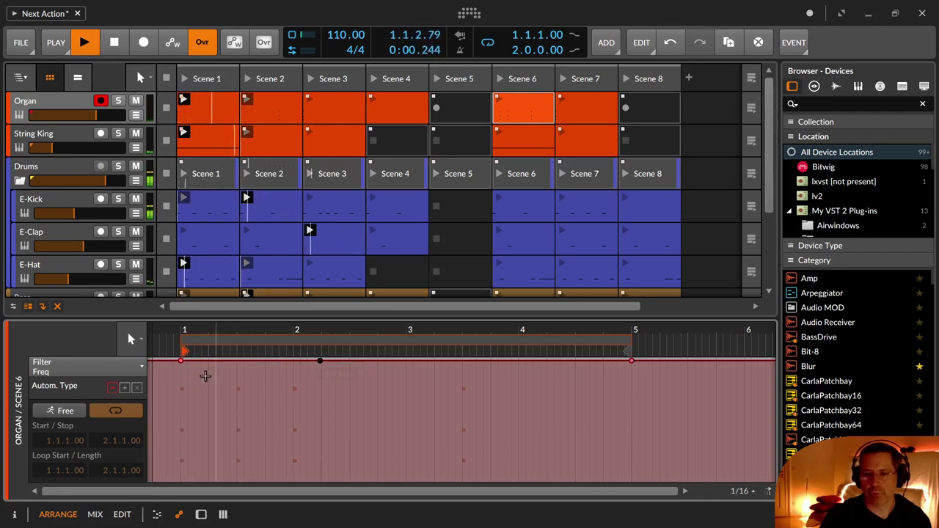
drag(181, 369, 180, 429)
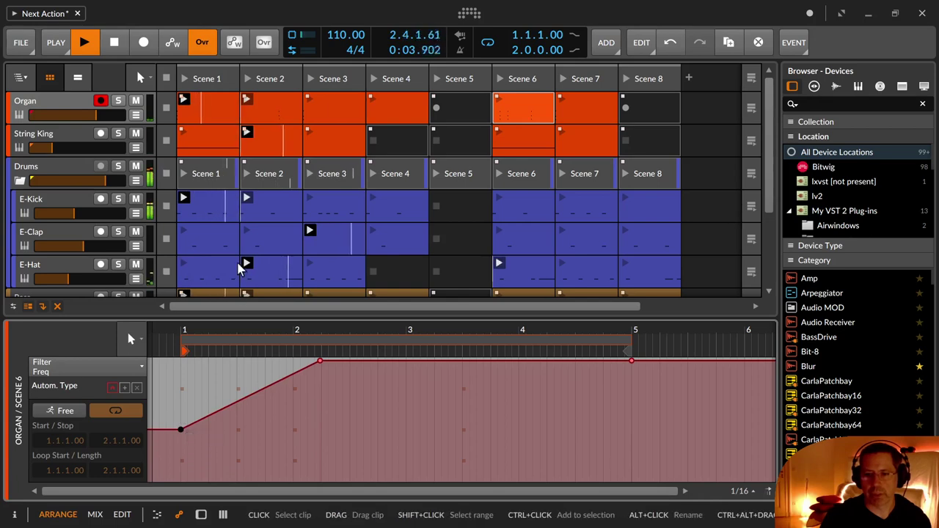
Step: Check the Organ clip's notes, open its Filter Reso automation and add a point at the minimum value at the clip's start
click(157, 514)
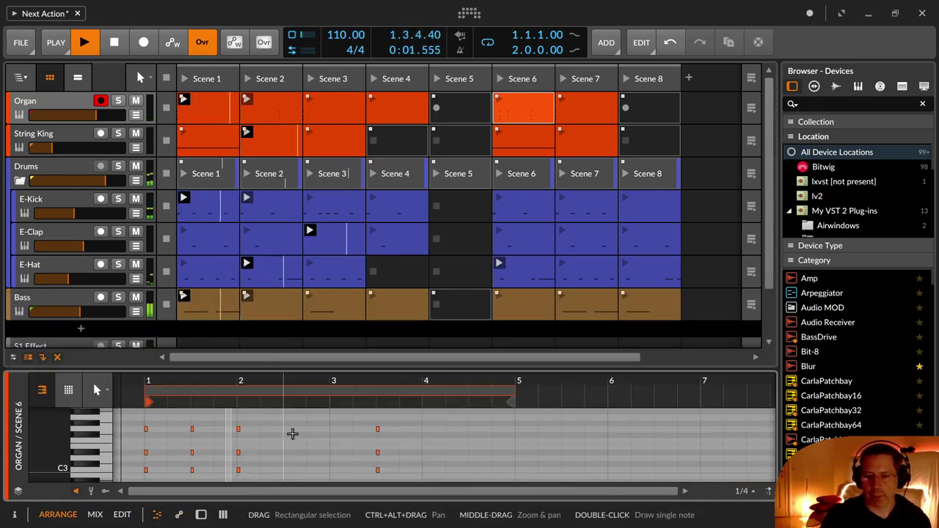
click(178, 514)
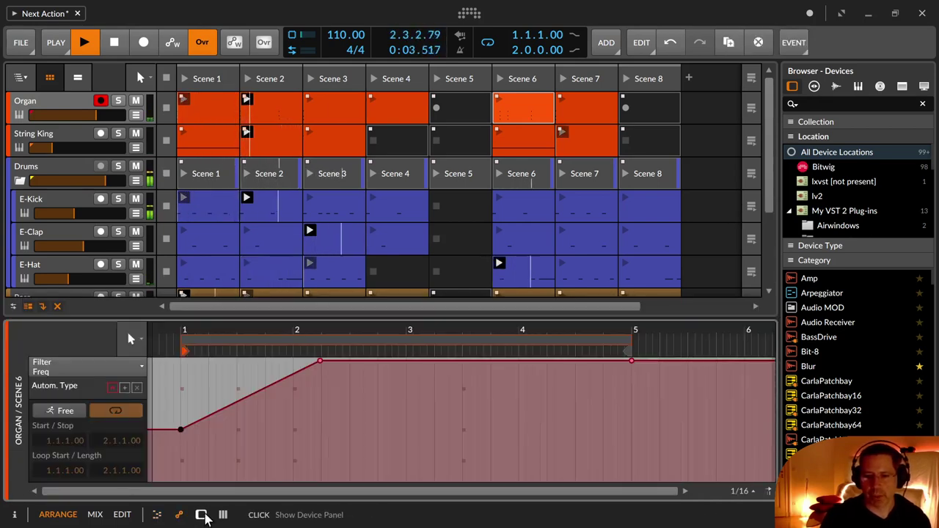
click(201, 514)
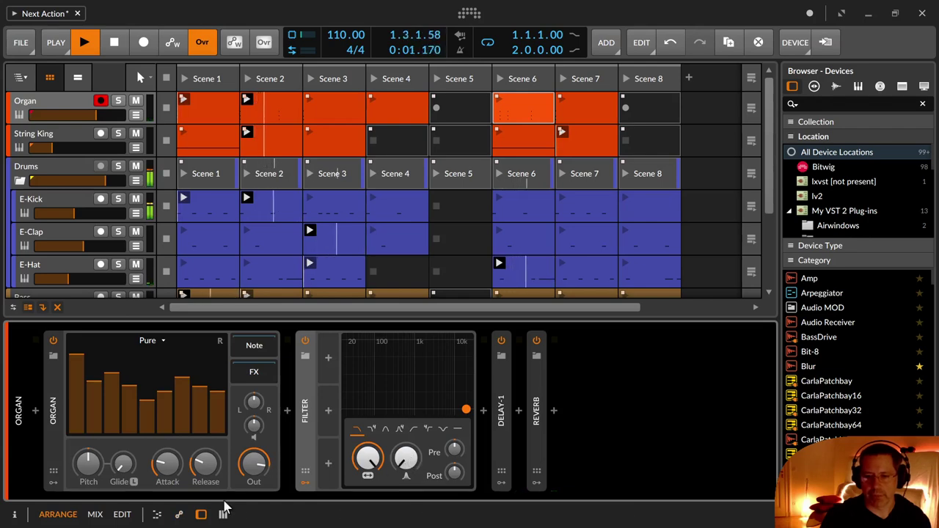
click(178, 515)
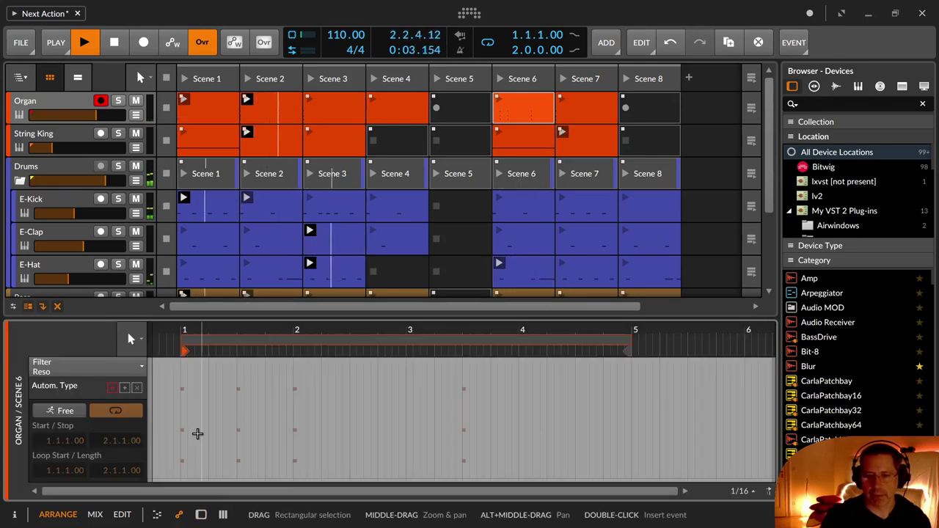
click(182, 484)
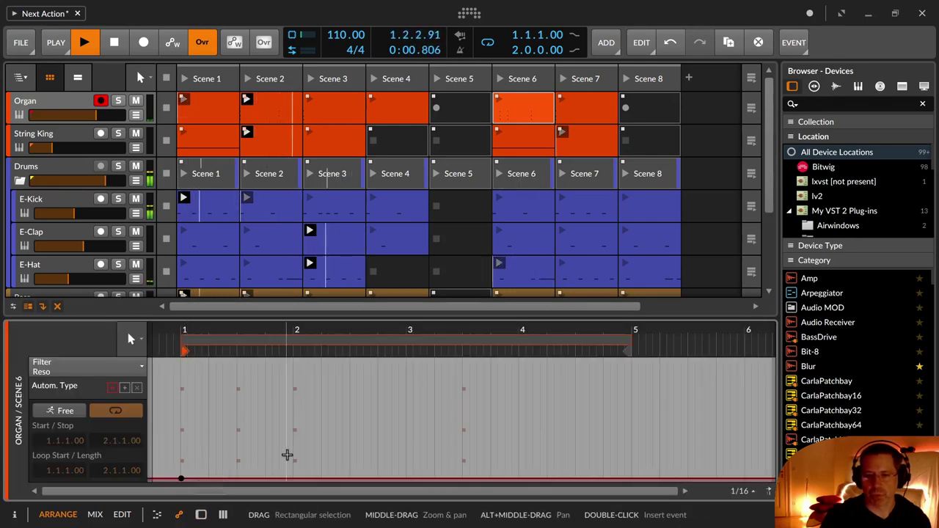
Step: Add minimum Filter Reso points at the clip's end and shortly after bar 2, plus a 77.8 % peak near its start with an outward-curved falloff
click(634, 479)
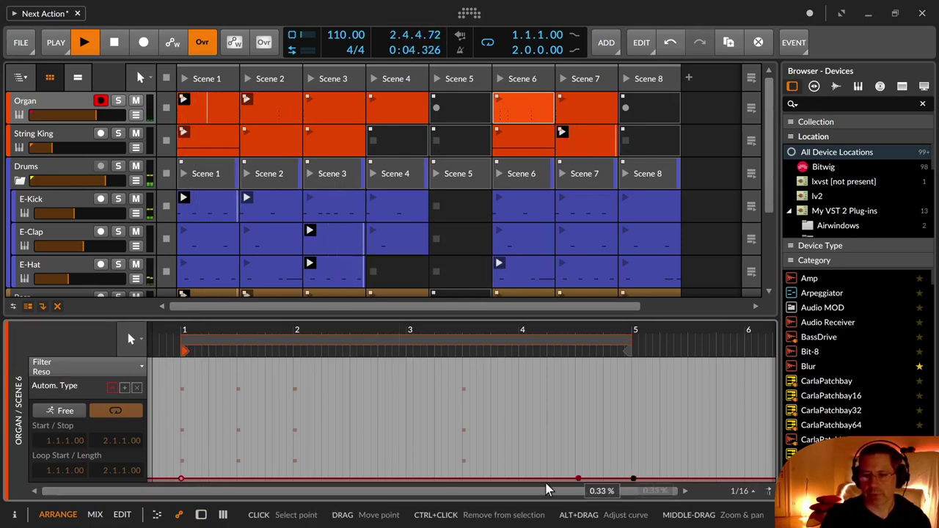
click(311, 479)
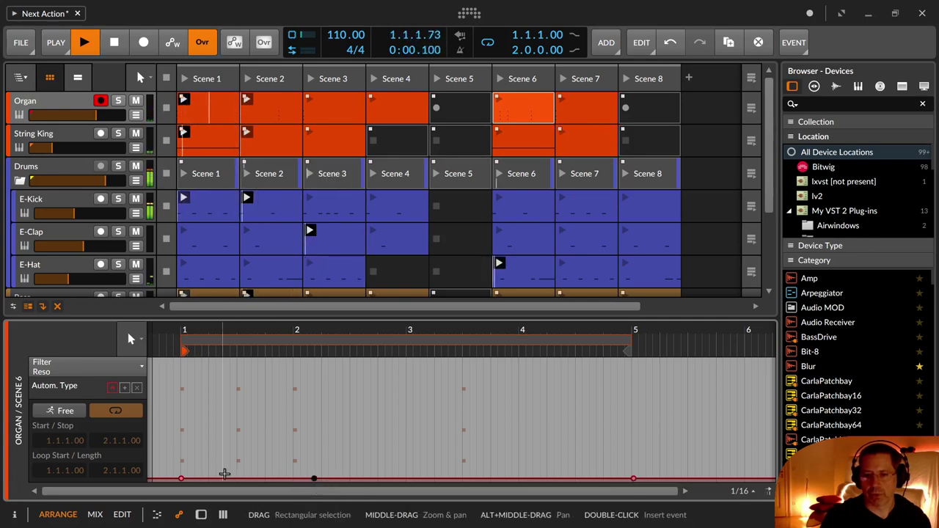
drag(208, 479, 202, 387)
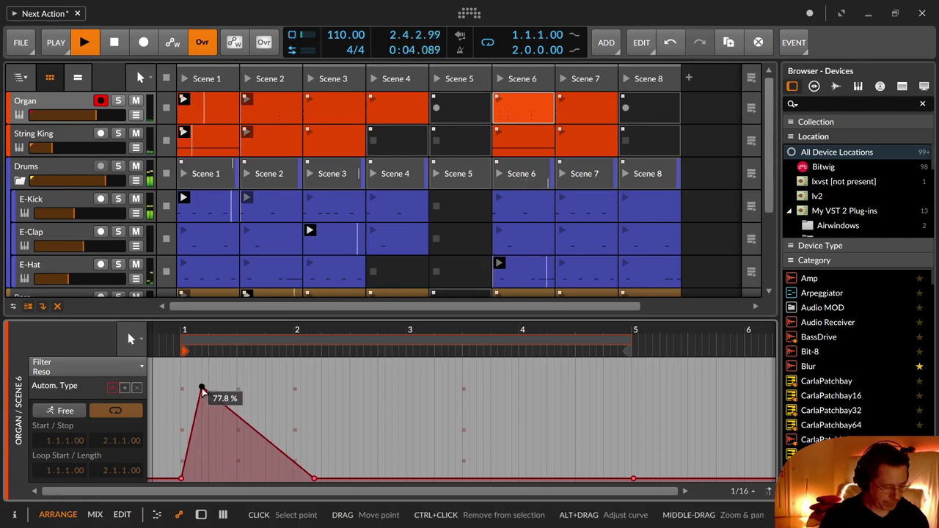
drag(260, 434, 259, 429)
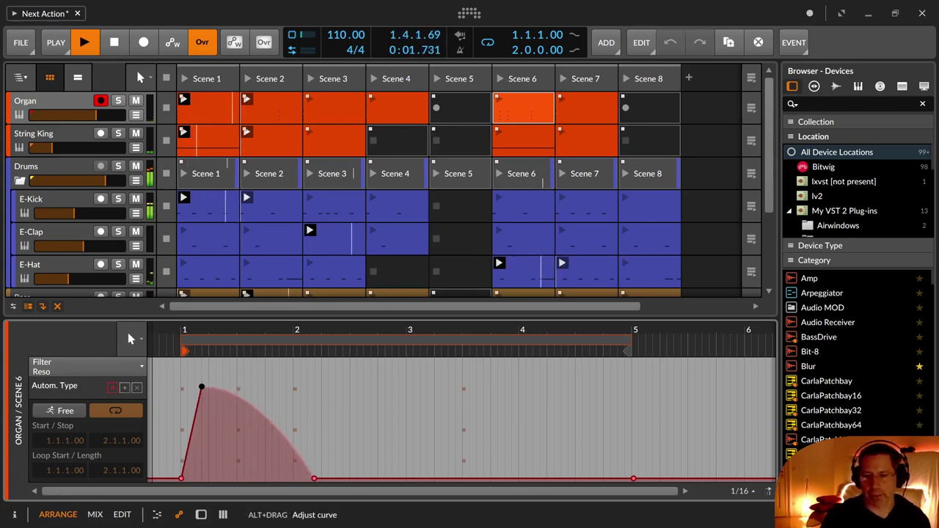
drag(323, 395, 323, 395)
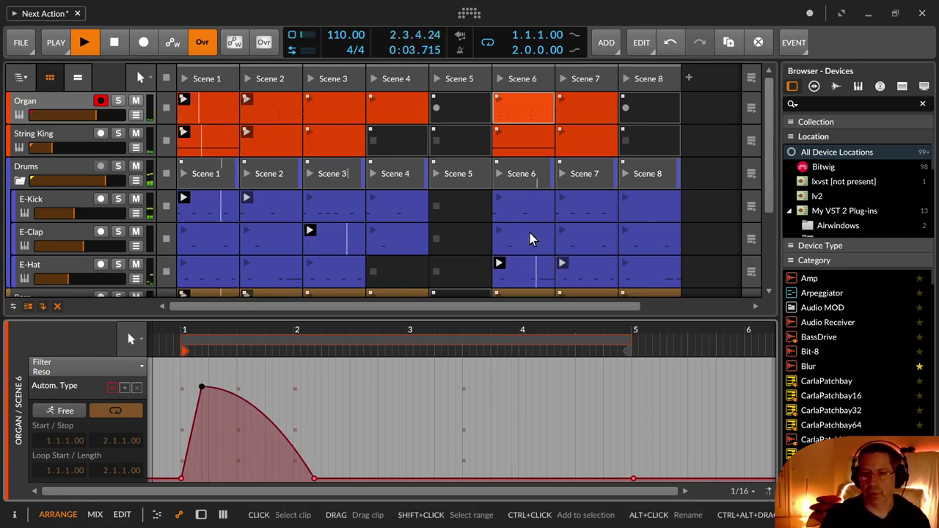
click(502, 106)
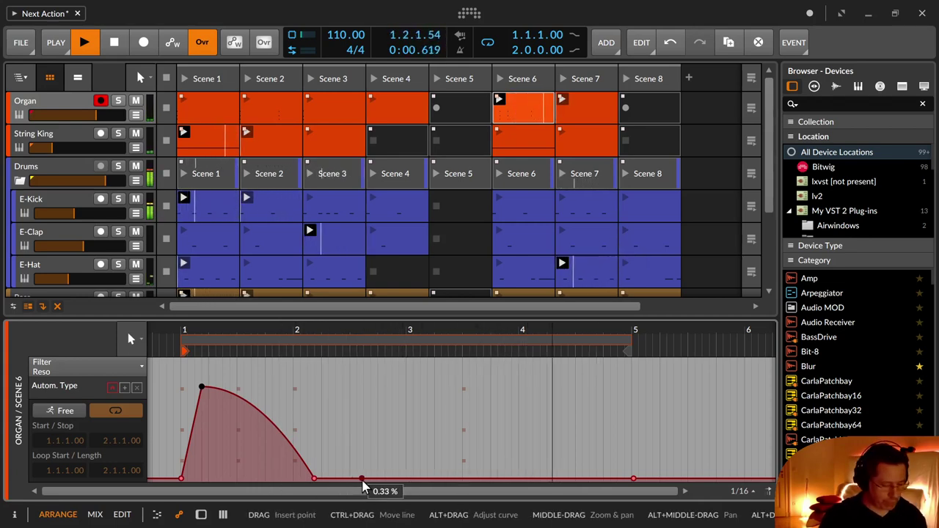
Step: Extend the Filter Reso falloff by replacing its end point with one late in bar 2, and move the peak higher and late in bar 1
click(380, 478)
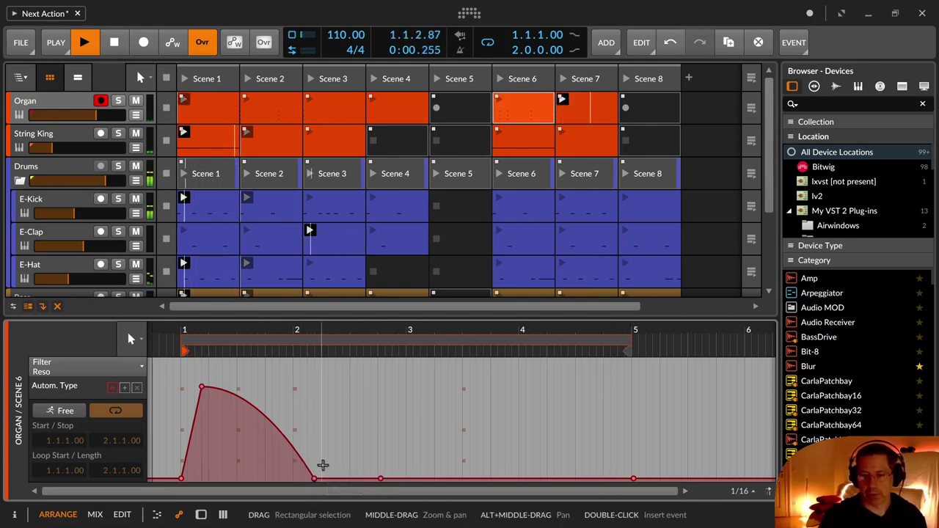
drag(321, 466, 309, 484)
key(Delete)
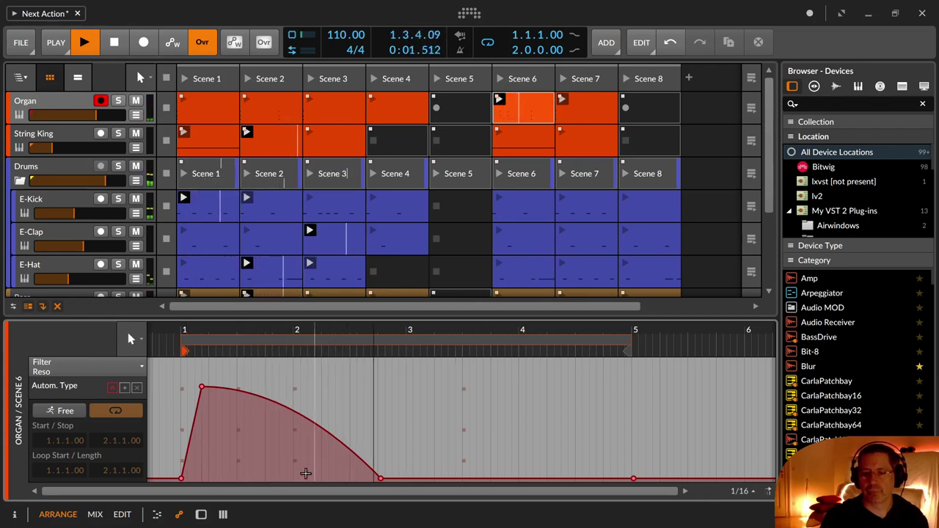
key(space)
drag(202, 387, 266, 371)
key(space)
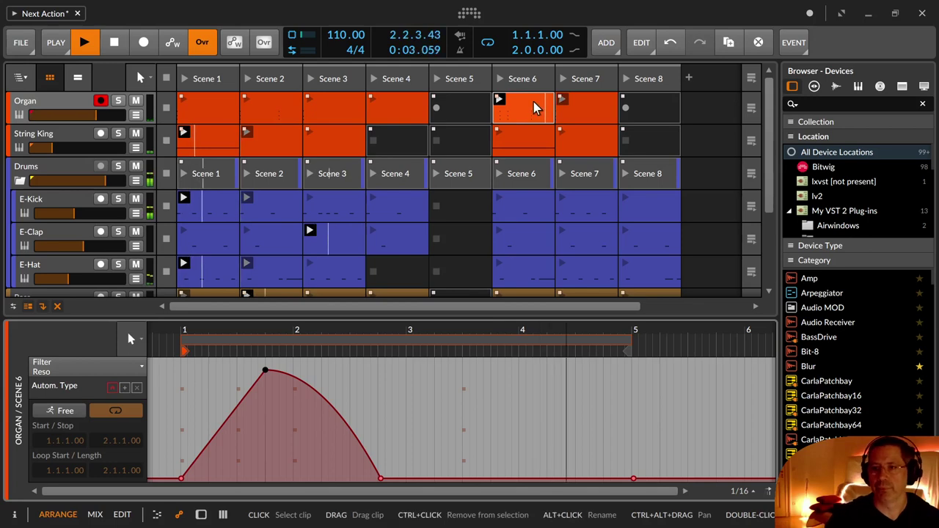
Step: Look over the launcher tracks, the Organ track's device chain and the notes of its clip in Scene 3
scroll(210, 211, down, 2)
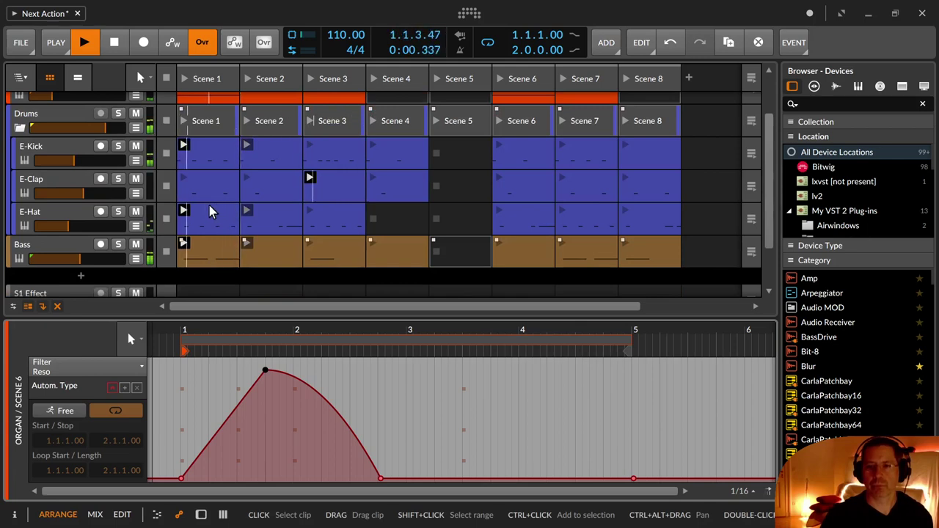
scroll(210, 211, up, 2)
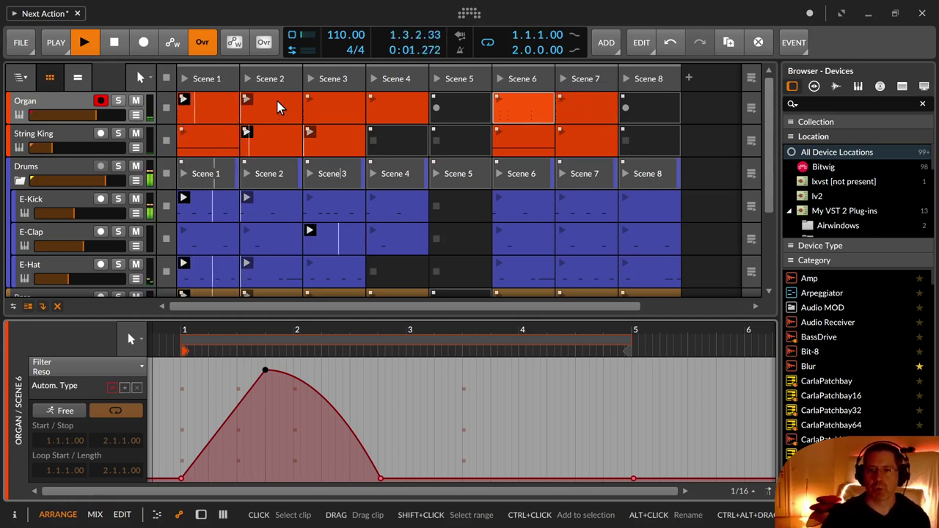
key(d)
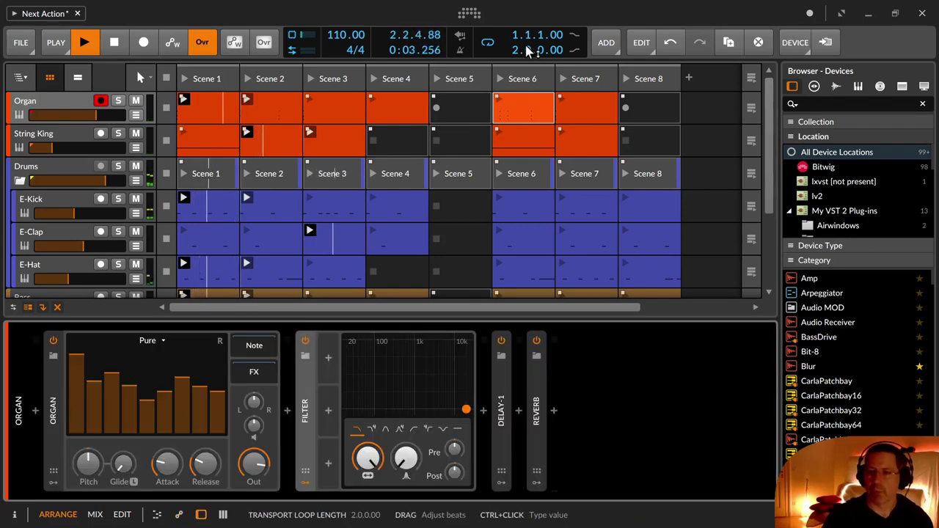
key(d)
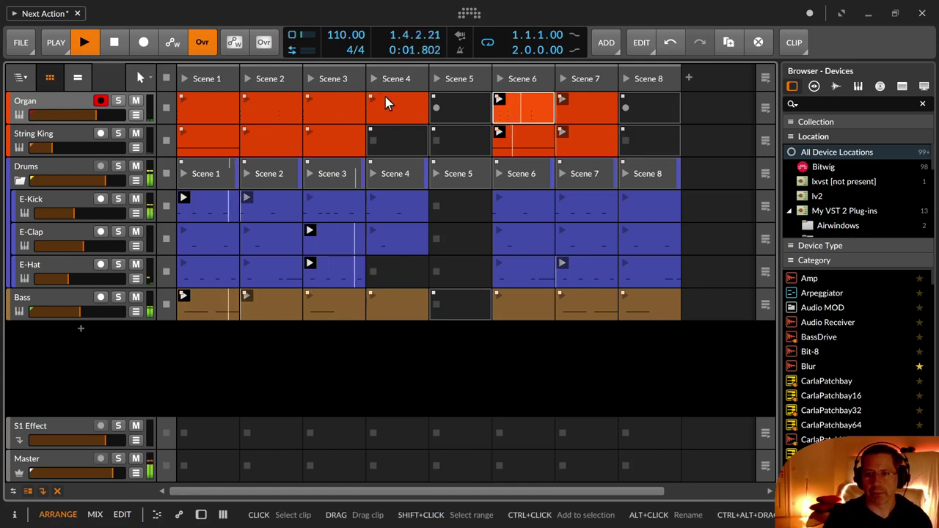
click(336, 81)
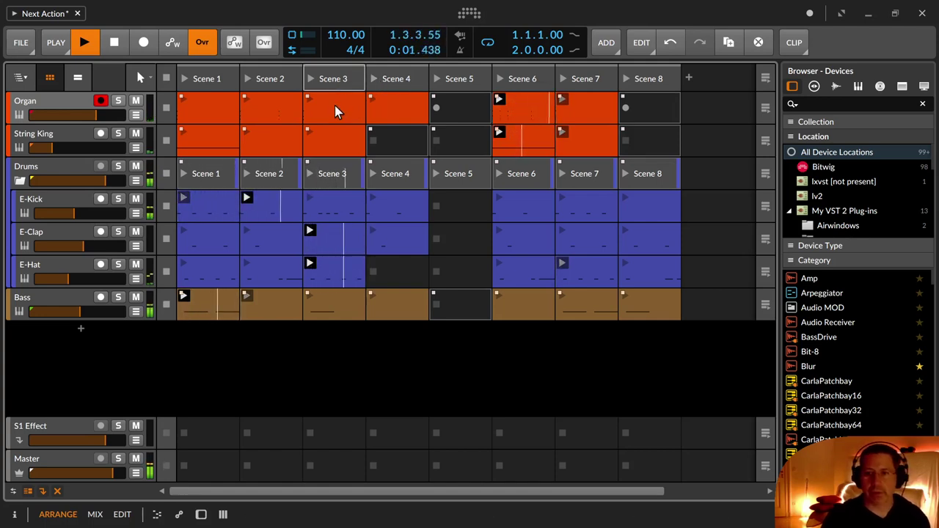
click(334, 105)
click(335, 80)
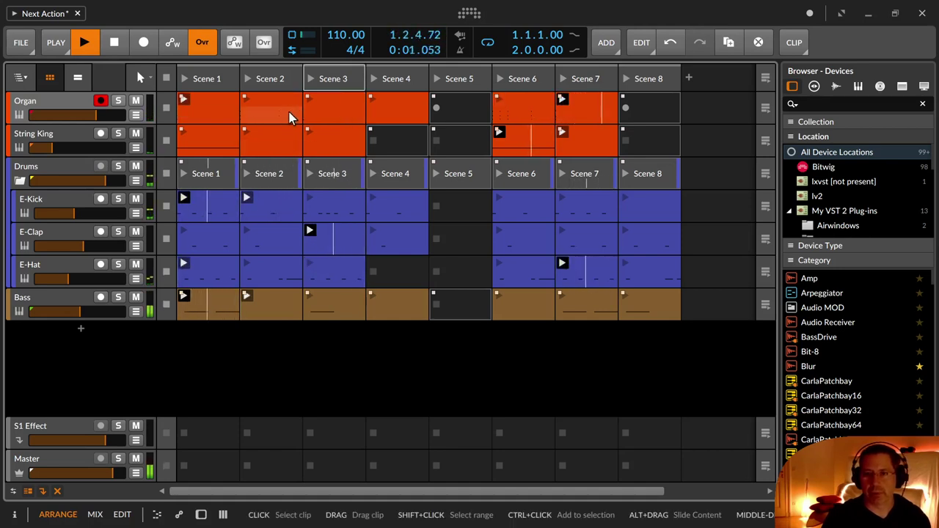
double_click(331, 114)
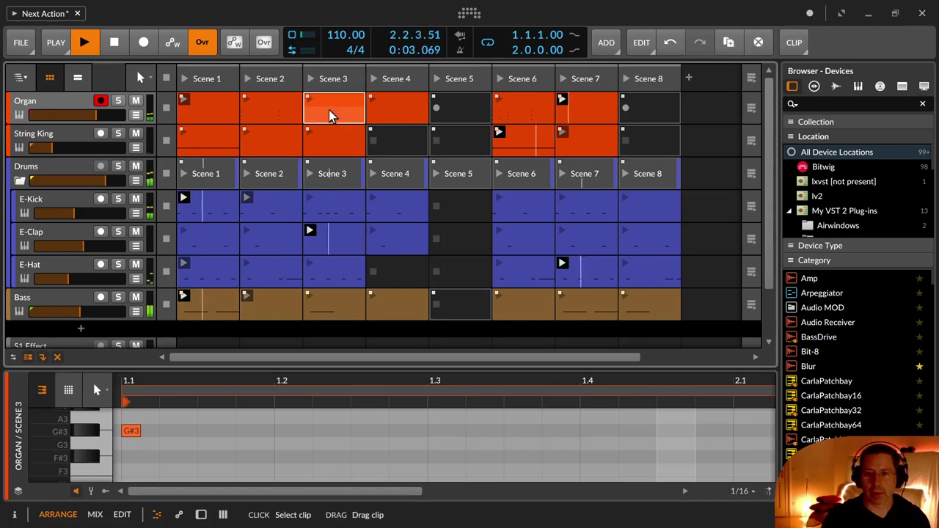
click(273, 114)
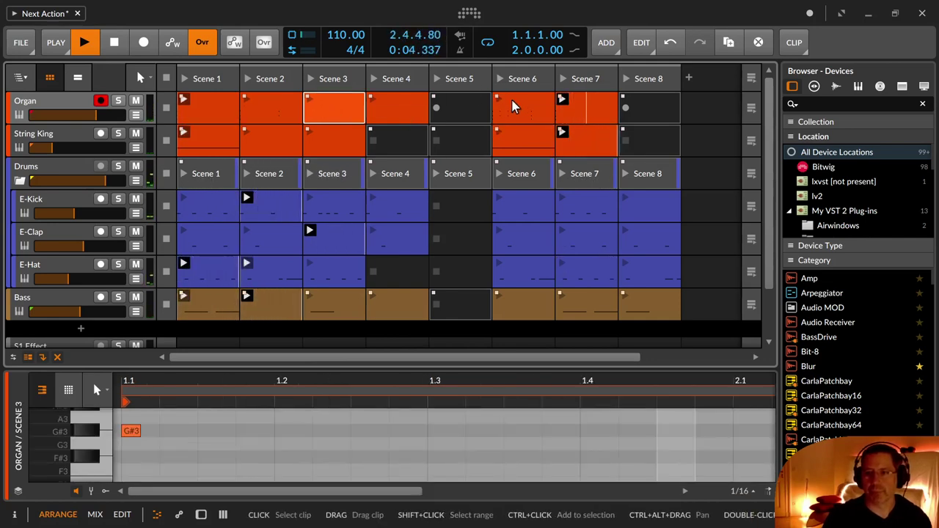
Step: Replace the Organ clip in Scene 3 with a copy of the Scene 6 clip and set its next action to Round-robin
drag(523, 107, 344, 105)
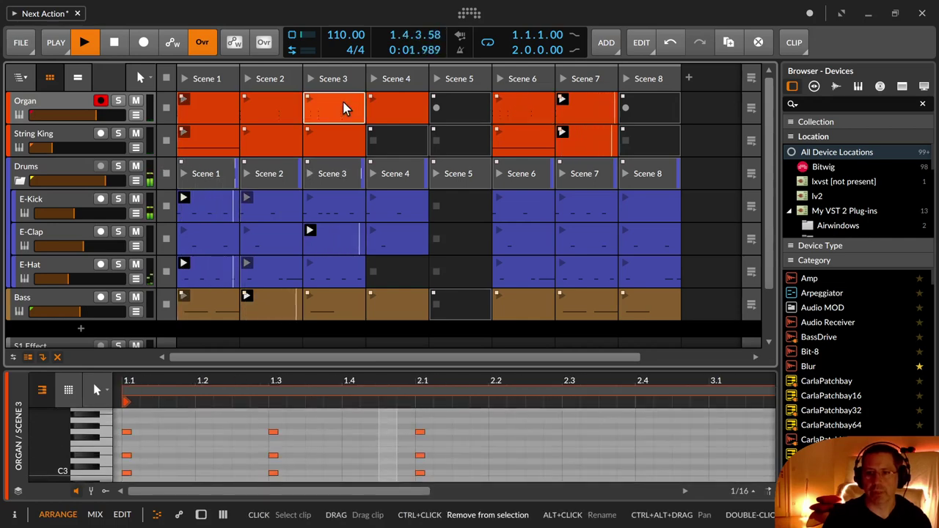
key(i)
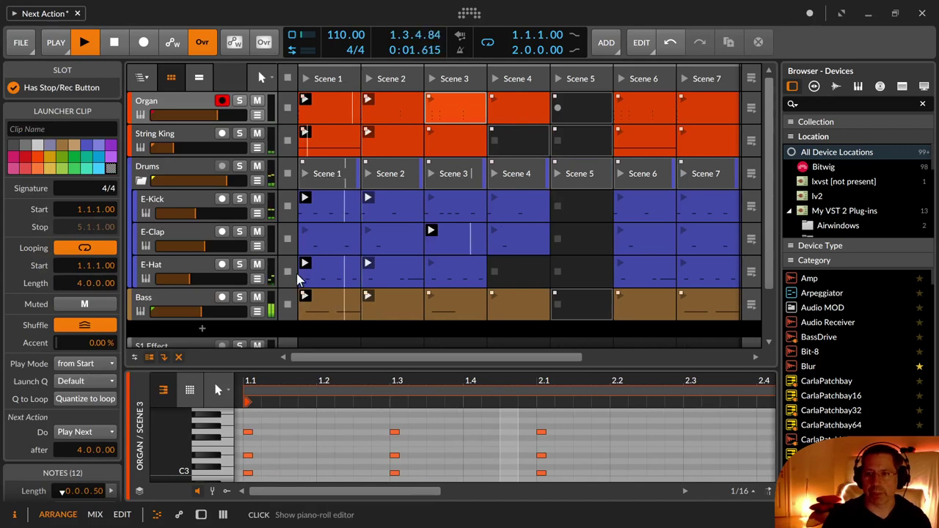
click(106, 438)
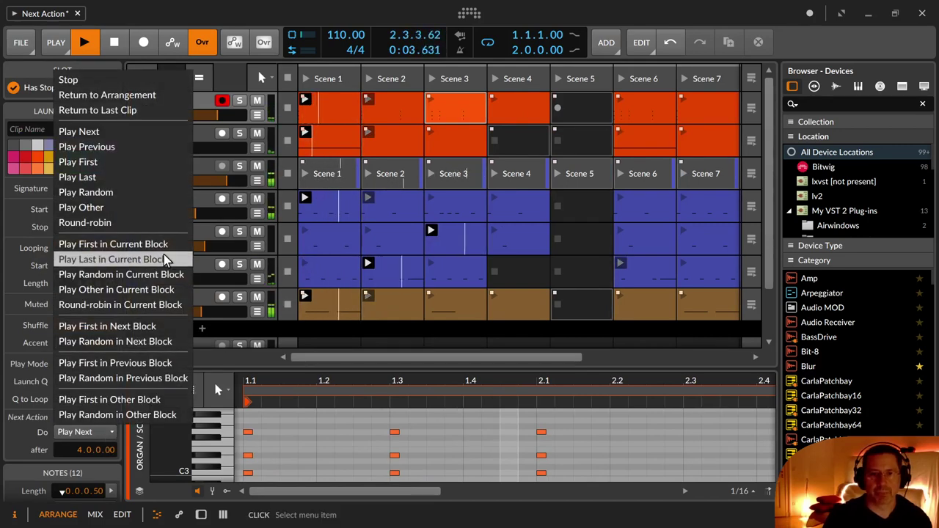
click(163, 226)
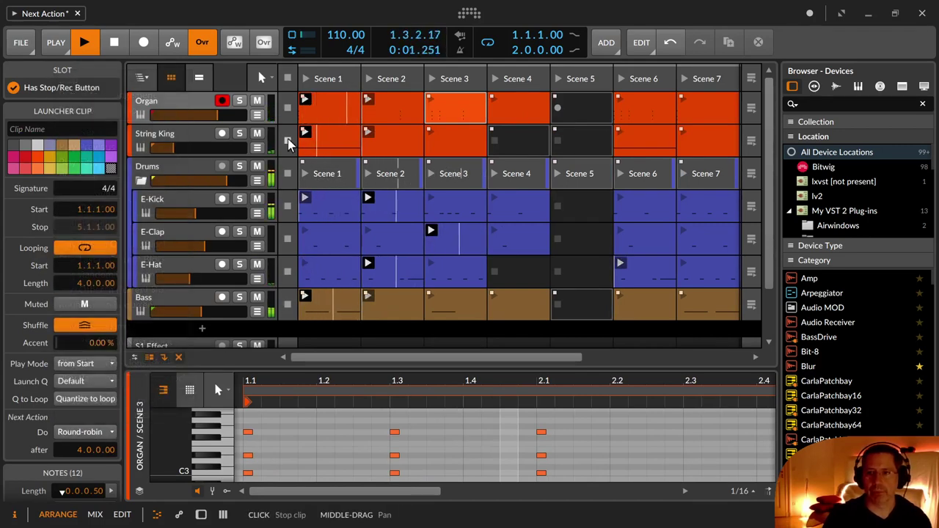
Step: Check the Organ clips in Scenes 2 and 1, launch the one in Scene 3, and slightly lower the String King track's volume
click(399, 112)
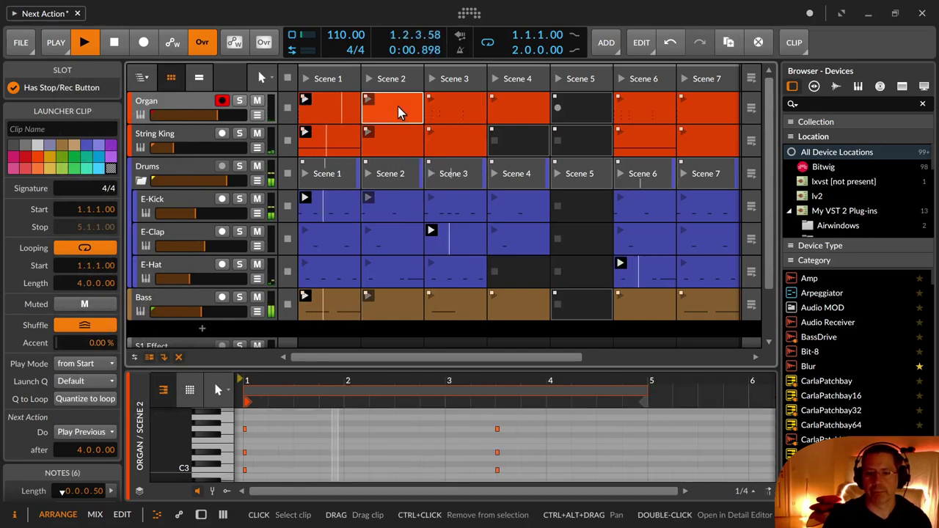
click(328, 109)
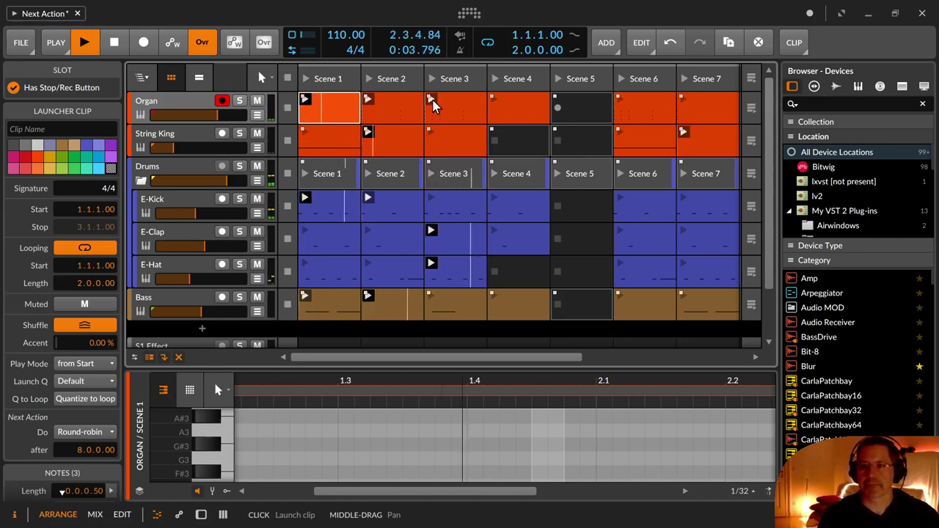
click(432, 100)
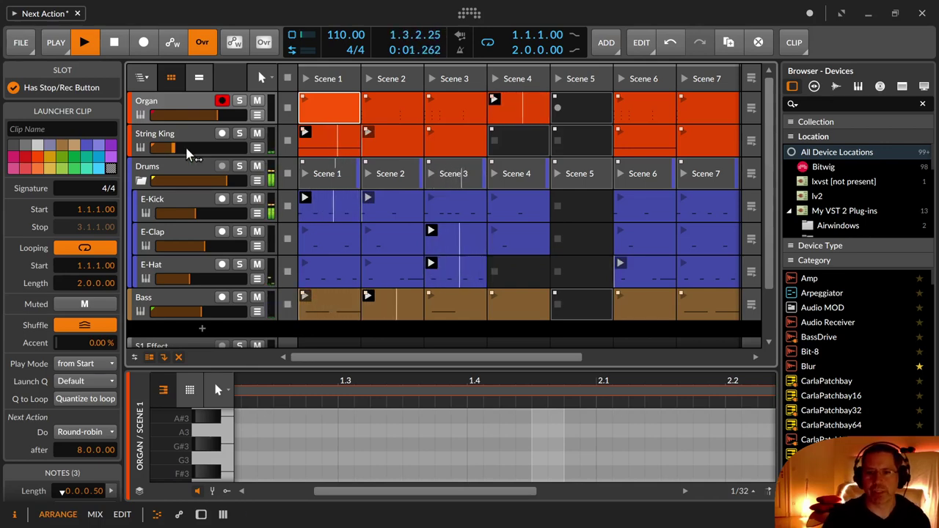
drag(173, 152, 168, 148)
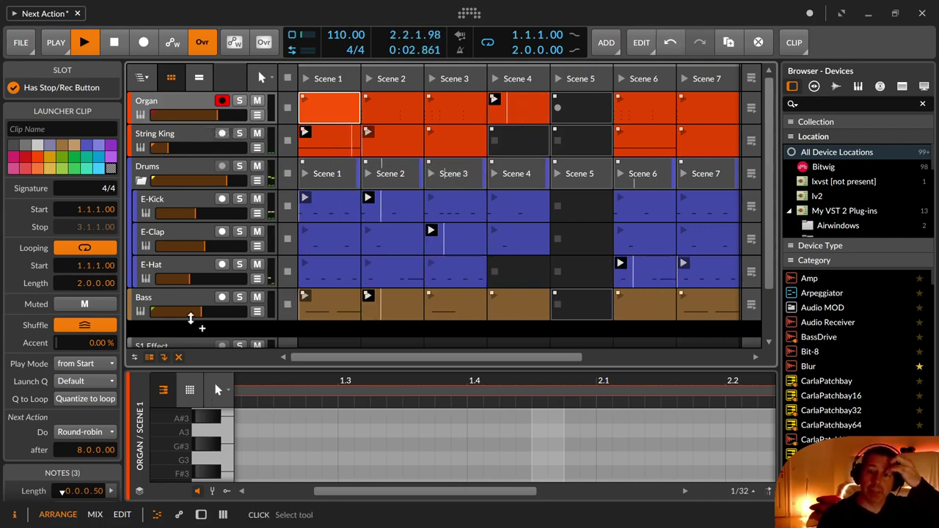
Step: Insert a Compressor before the Peak Limiter on the Master track
scroll(173, 312, down, 3)
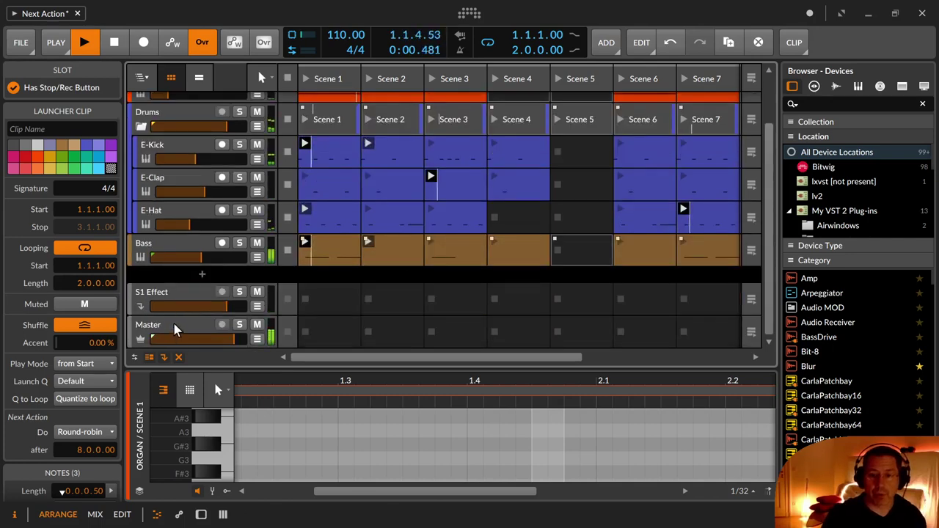
click(174, 329)
key(d)
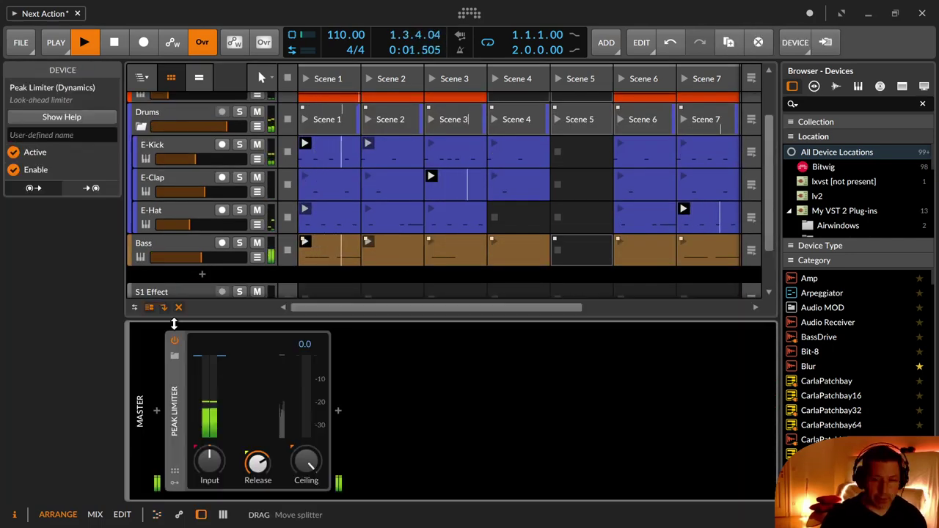
click(153, 410)
text(comp)
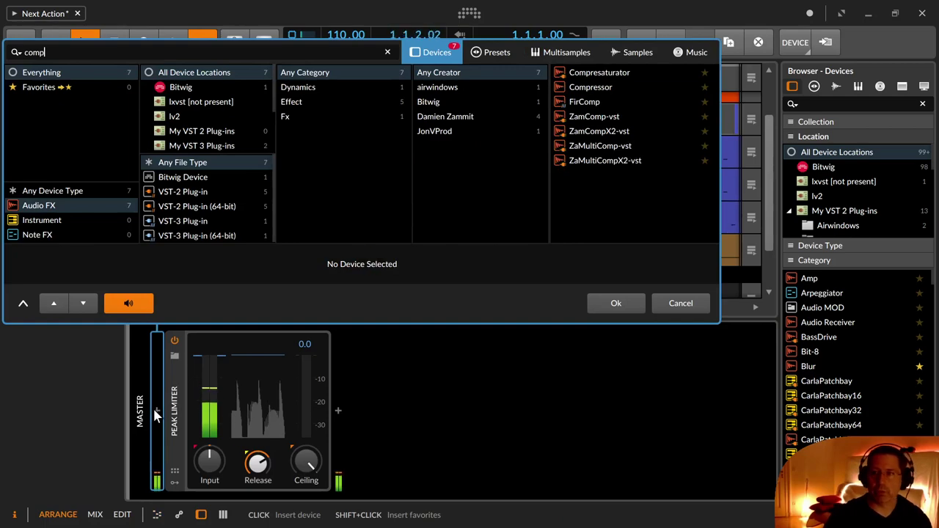
key(Down)
key(Return)
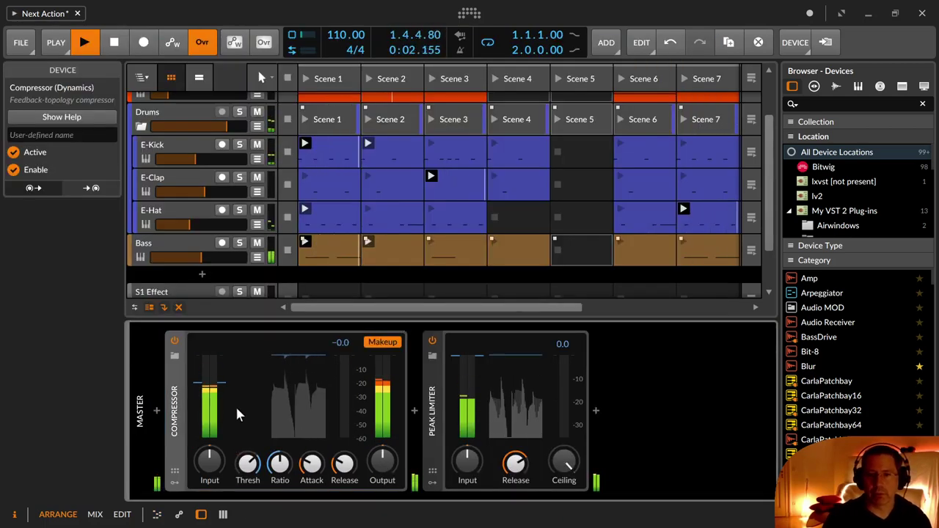
Step: Lower the Bass track's volume slightly and reduce the filter frequency of its Polysynth to about 165 Hz
scroll(185, 283, down, 2)
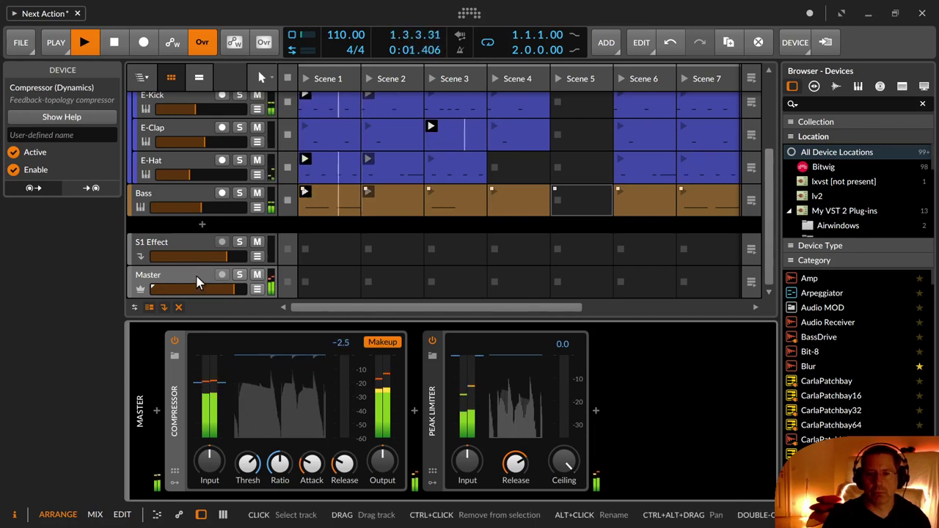
click(195, 197)
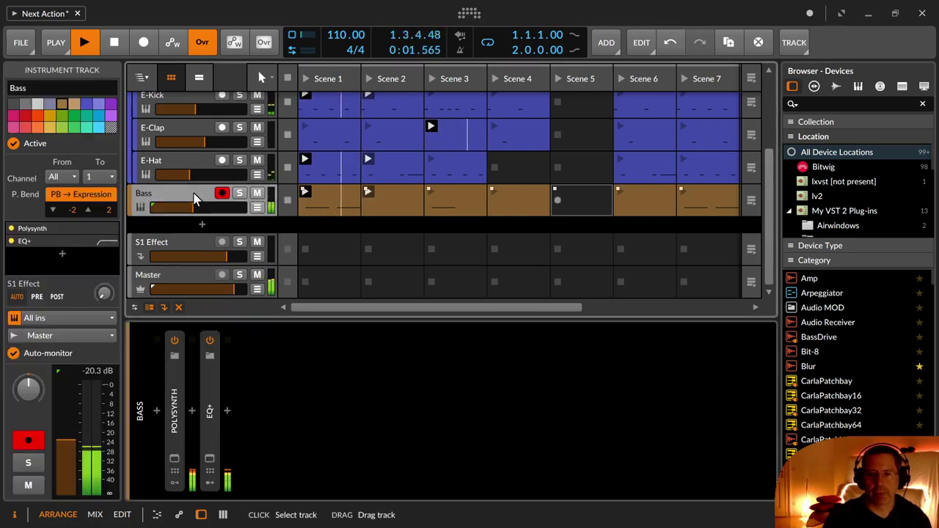
click(174, 407)
double_click(174, 407)
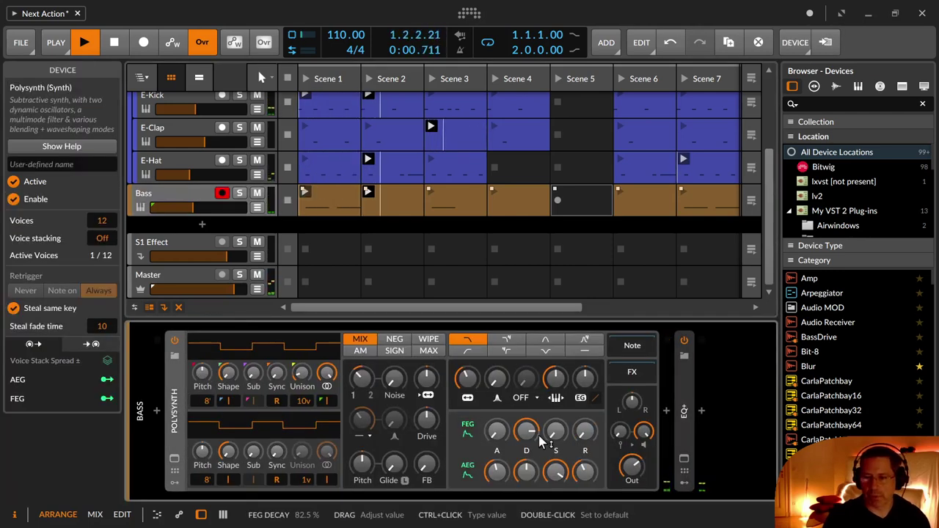
drag(476, 389, 481, 388)
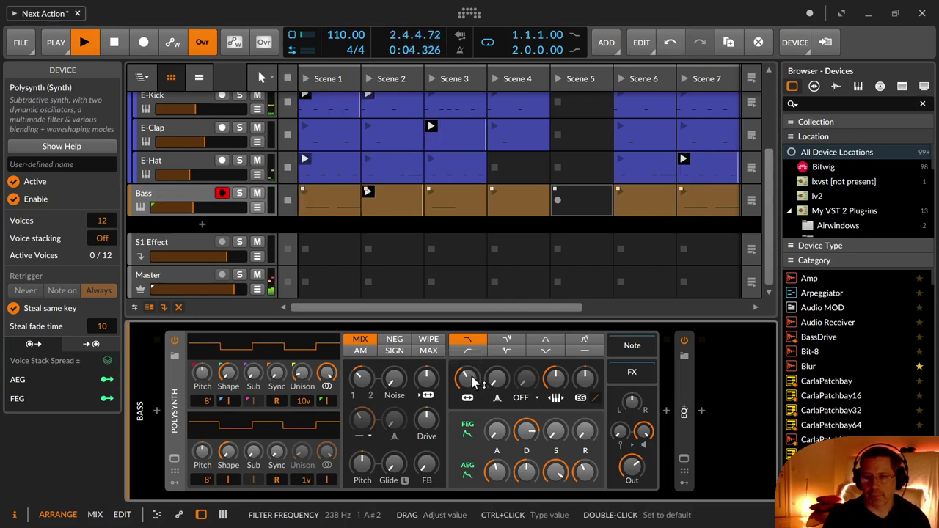
drag(467, 378, 466, 389)
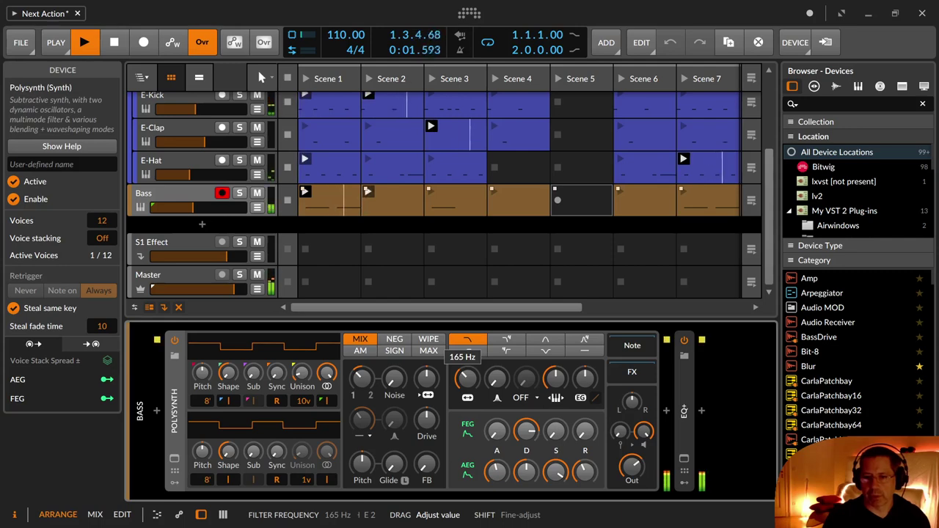
drag(467, 389, 467, 391)
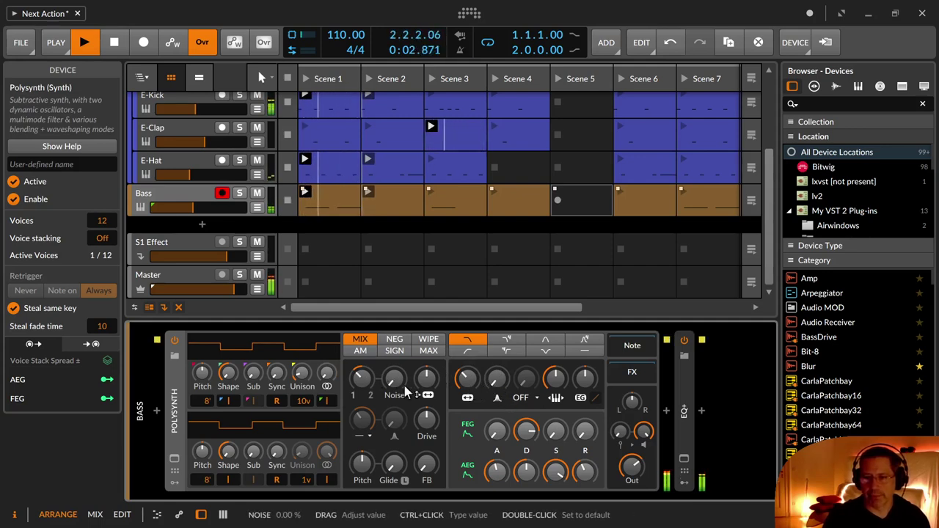
Step: Lower the filter frequency of the Bass track's Polysynth further and raise the Bass track's volume slightly
drag(465, 378, 466, 394)
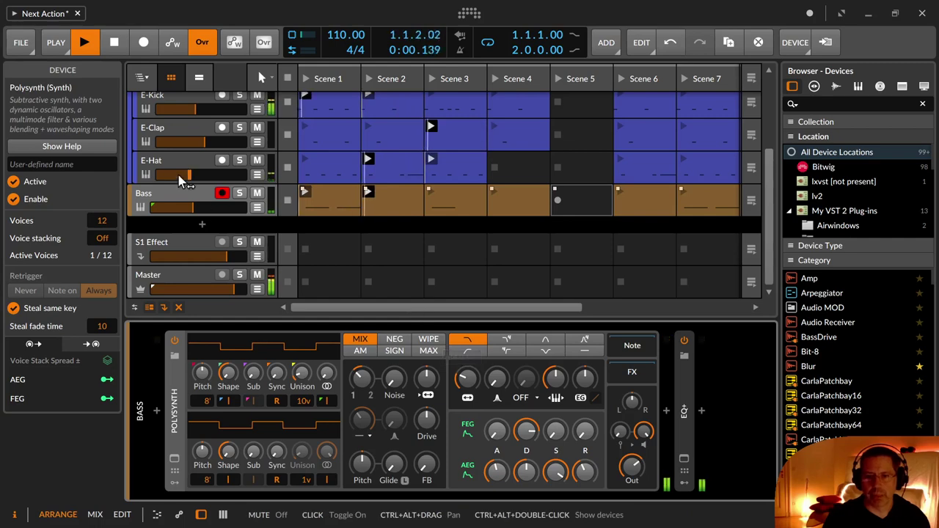
drag(197, 209, 195, 208)
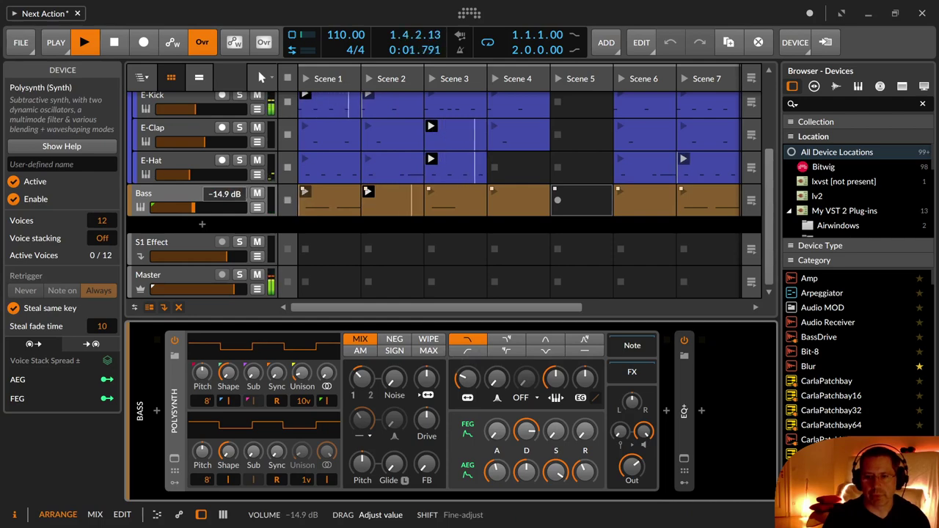
click(222, 193)
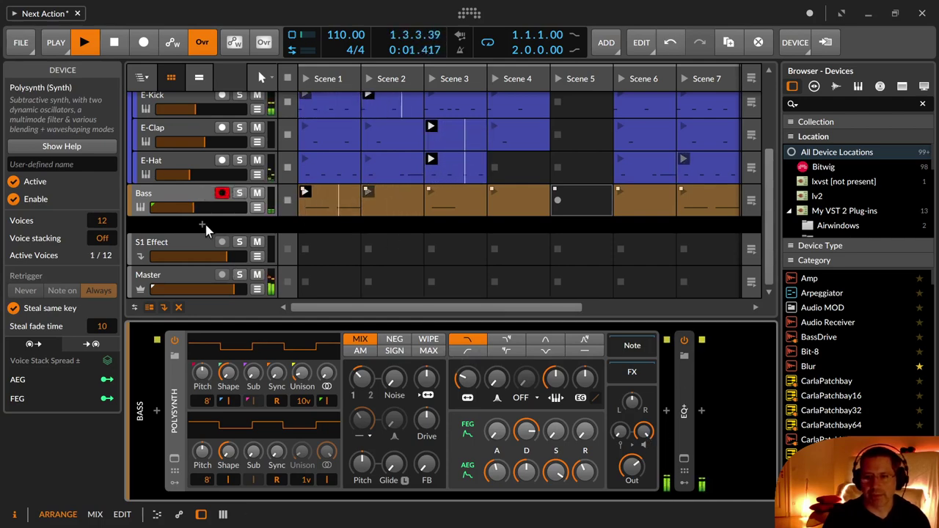
drag(192, 212, 203, 212)
Step: Slightly lengthen the amplitude envelope's attack on the Bass Polysynth and launch the Bass clip in Scene 1
drag(497, 473, 497, 468)
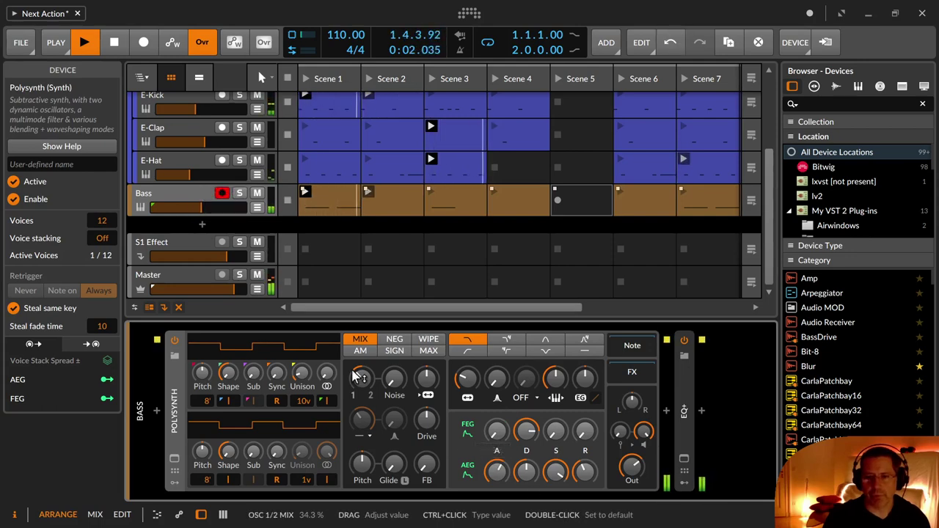
click(305, 195)
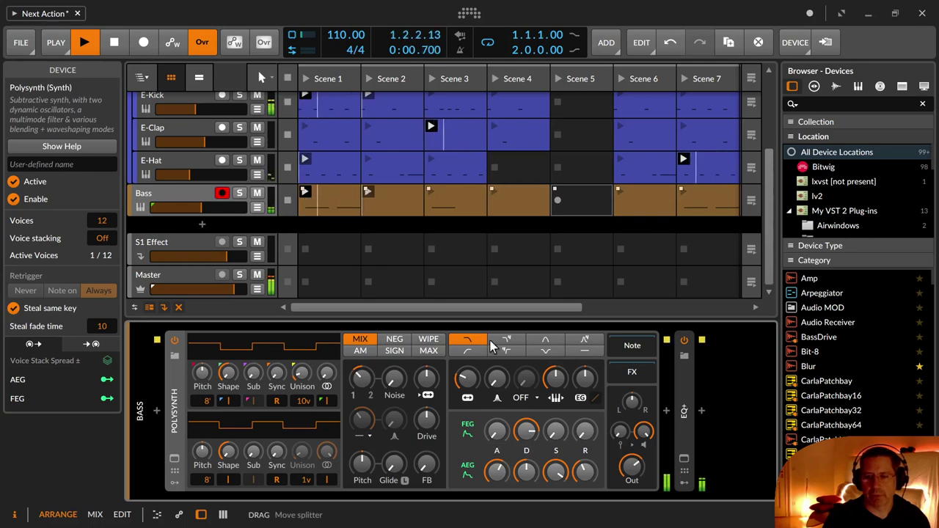
scroll(217, 174, up, 3)
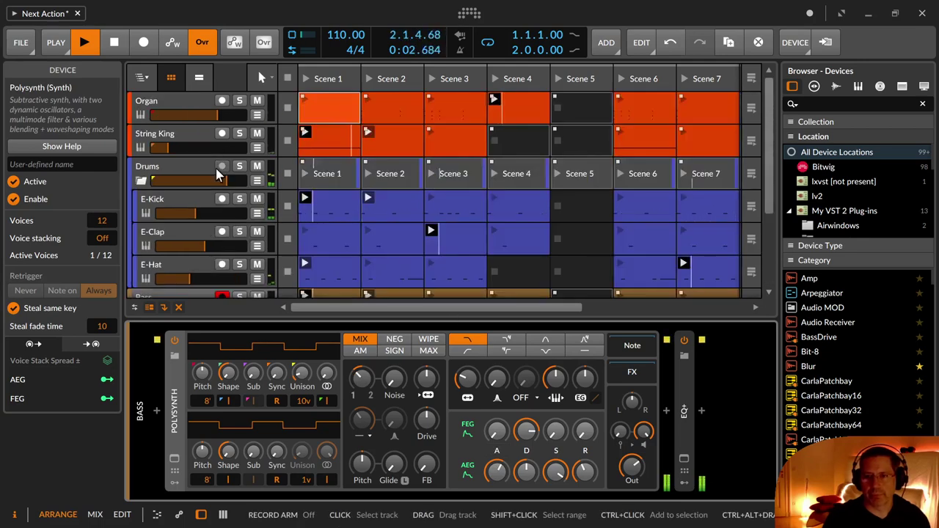